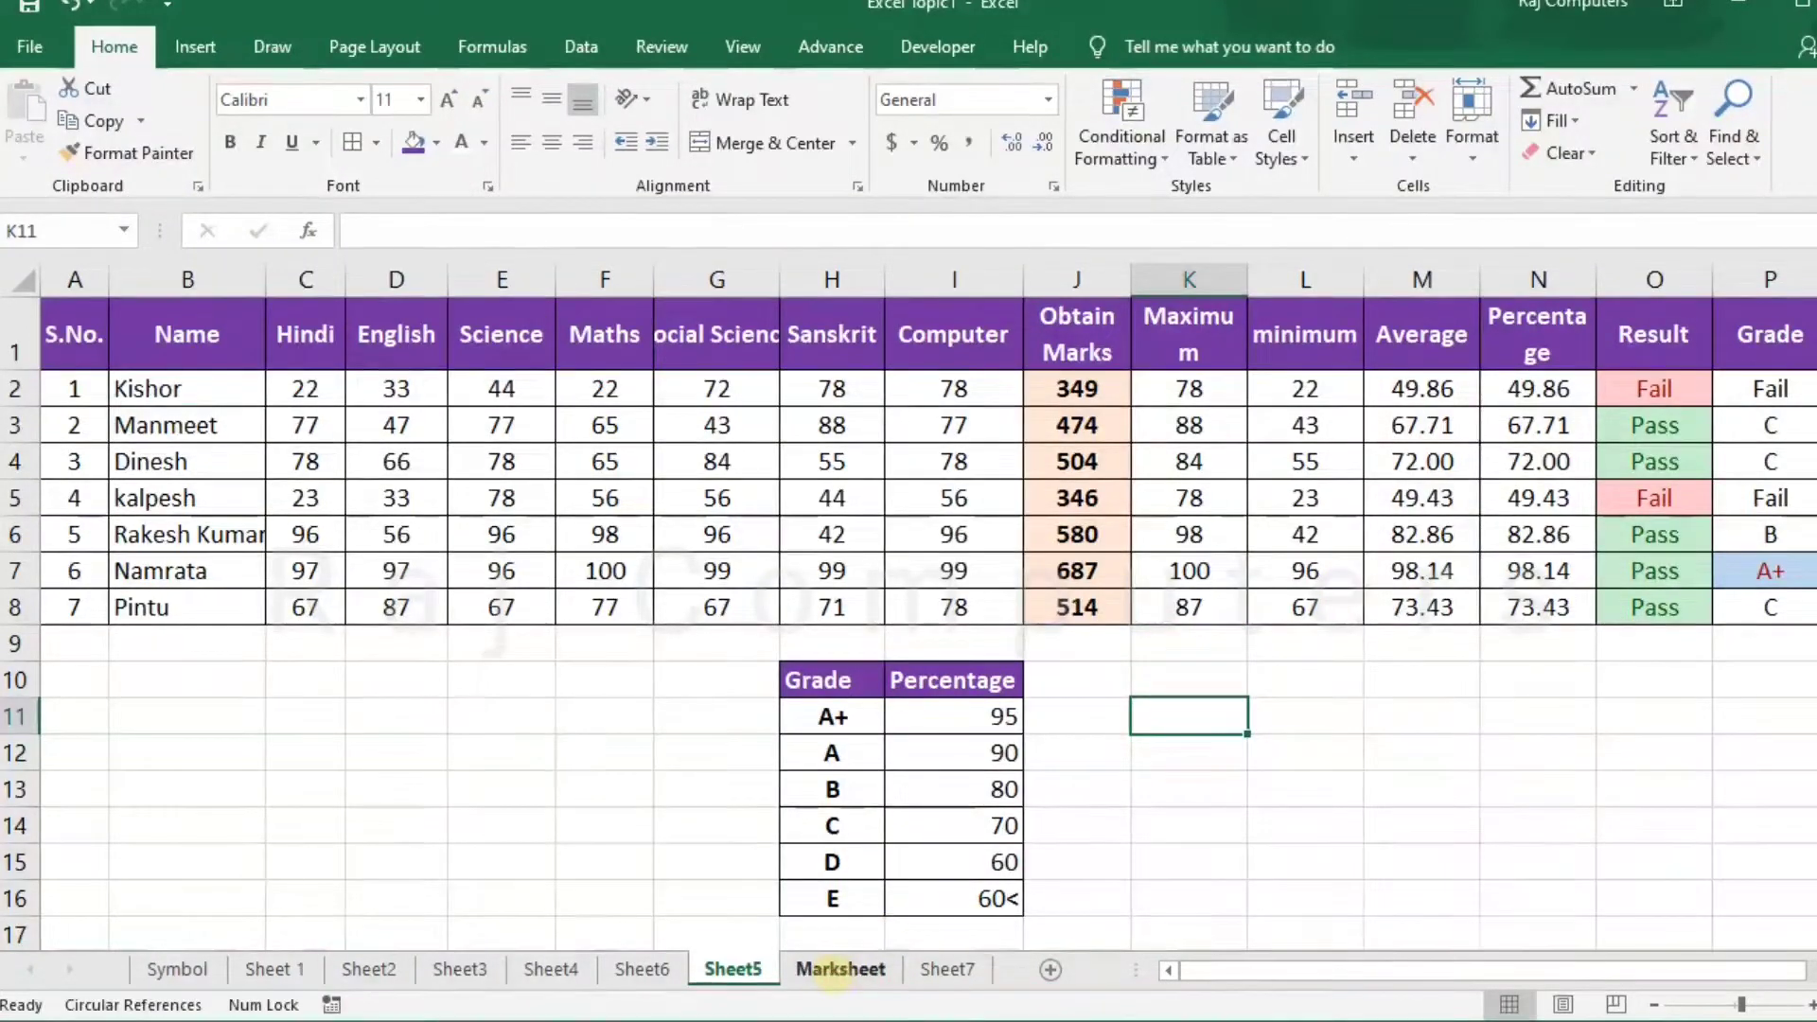
On the Marksheet sheet, enter =sum(C5:I5) in K5 to total the first student's obtained marks.
left_click(838, 969)
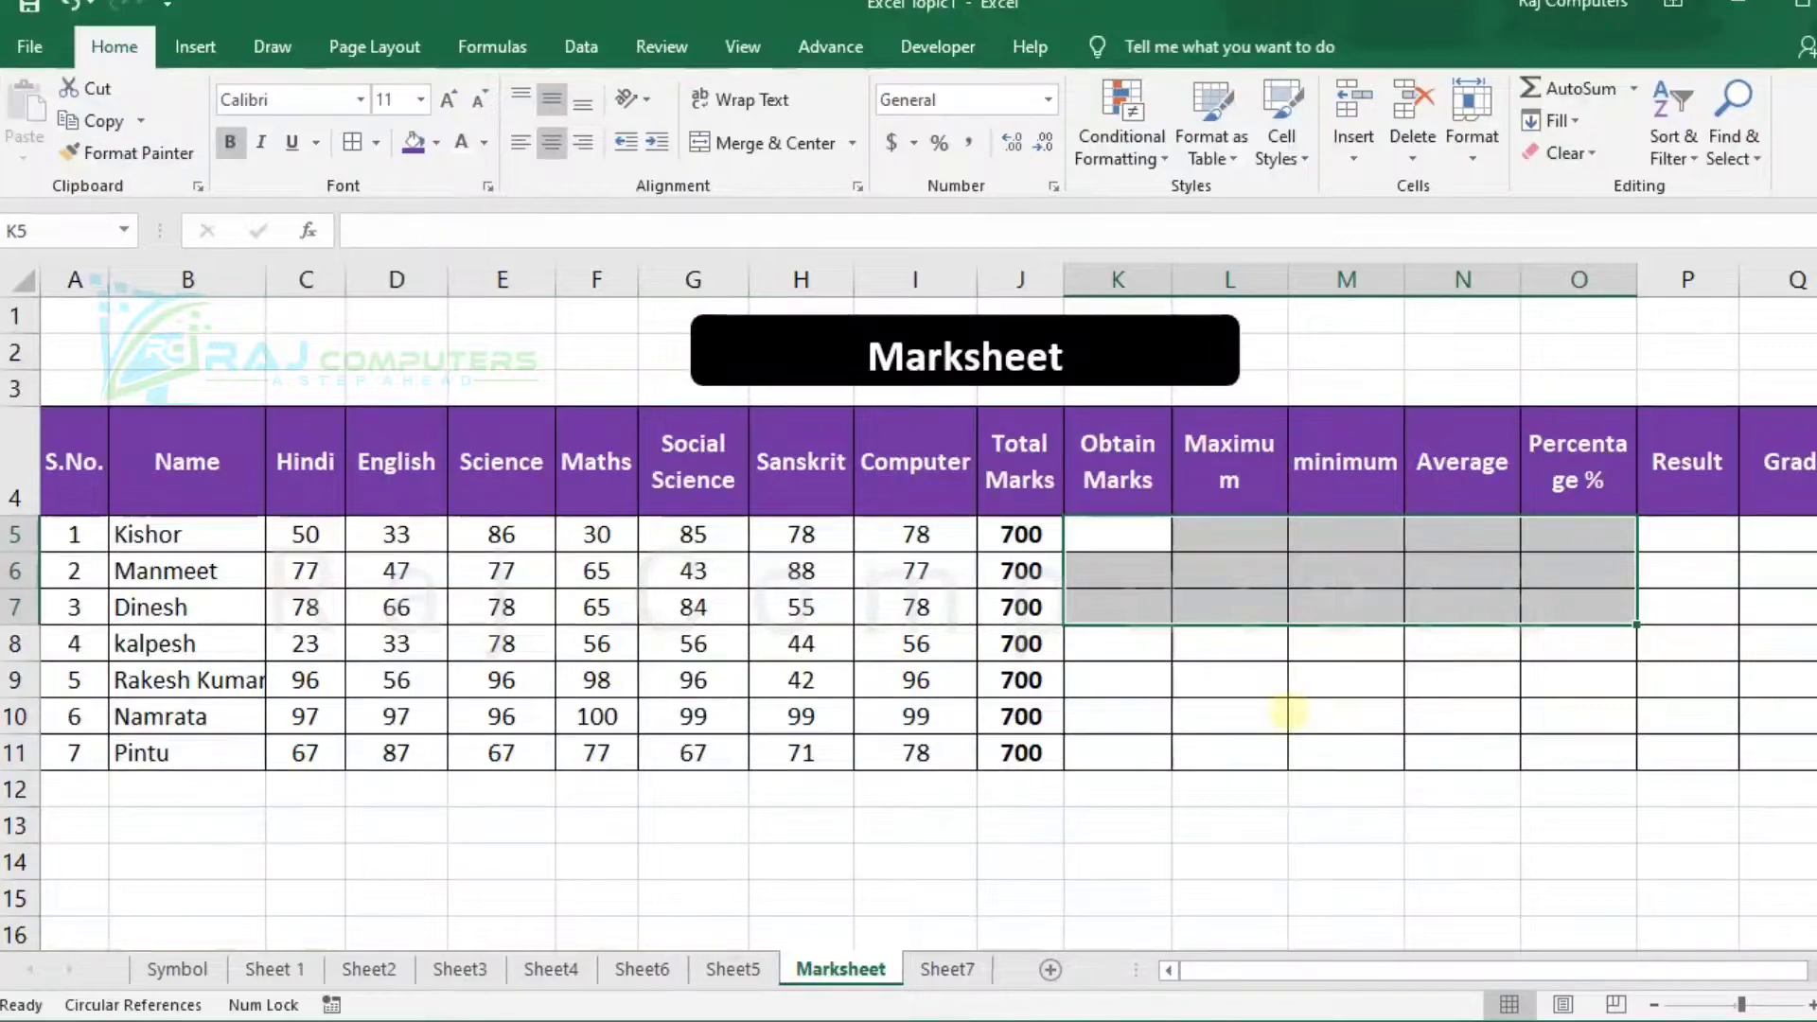
left_click(1284, 714)
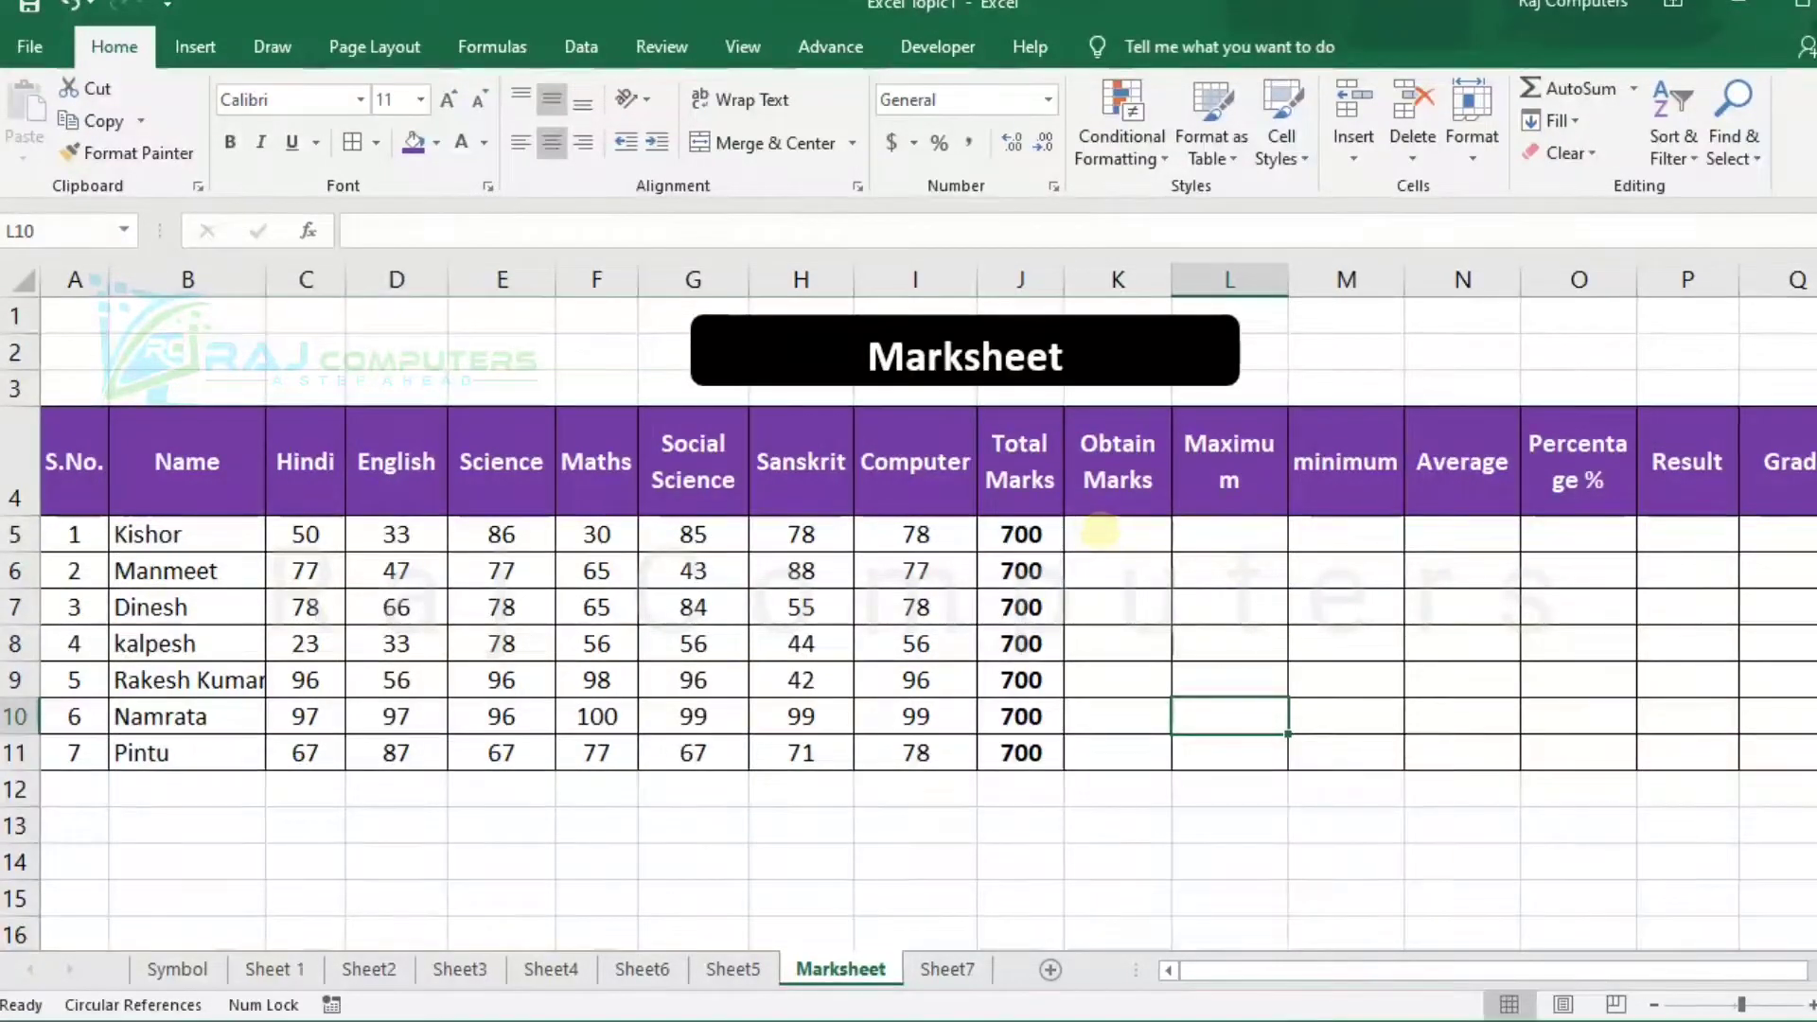
left_click(1100, 533)
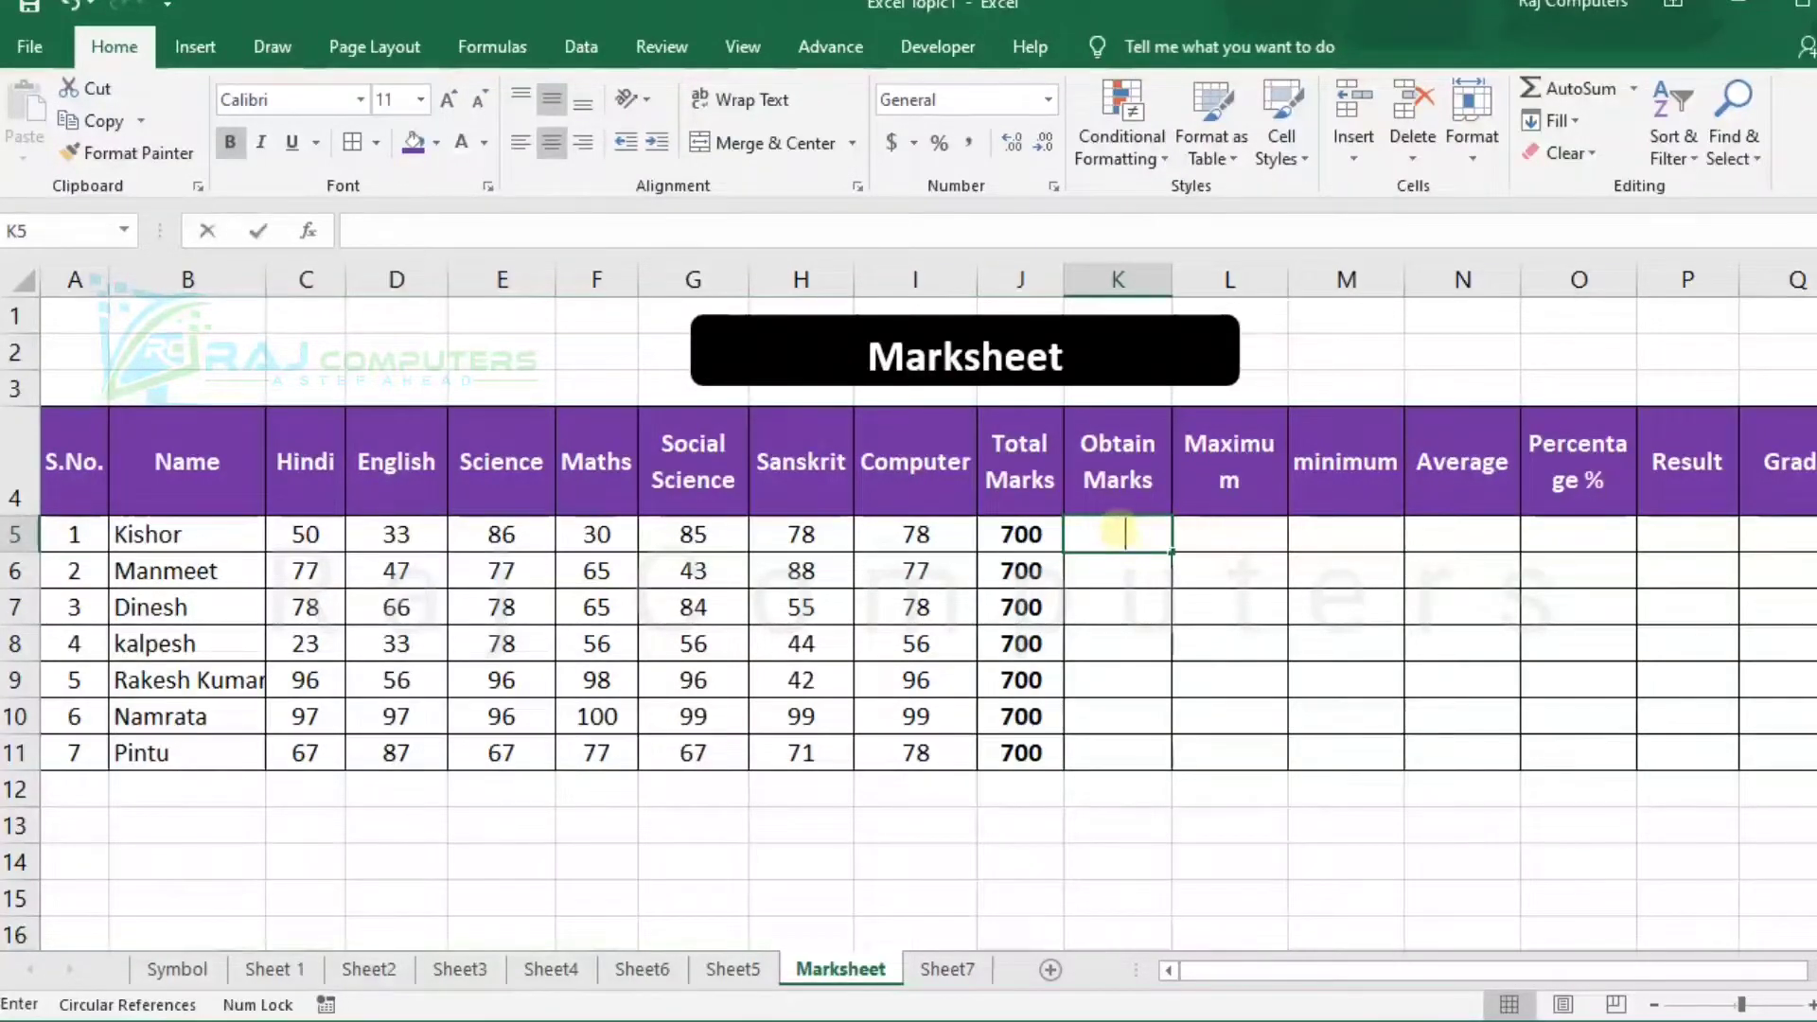
type("=")
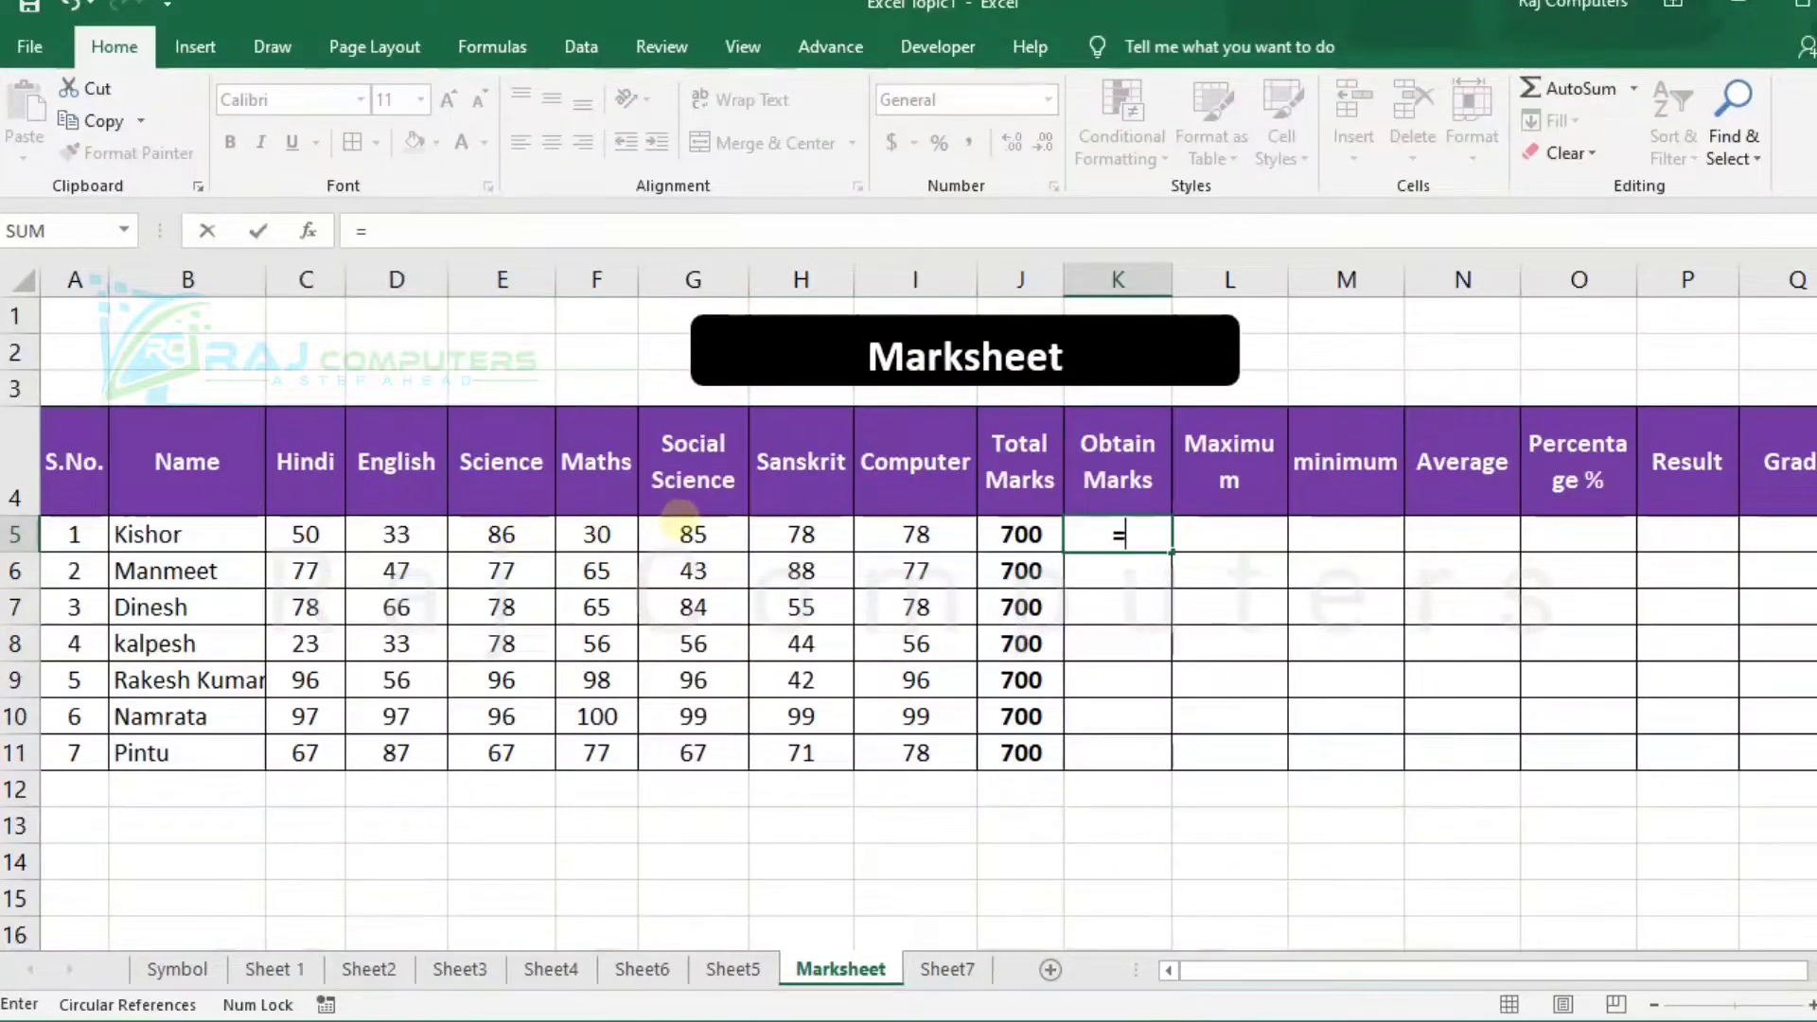
type("sum")
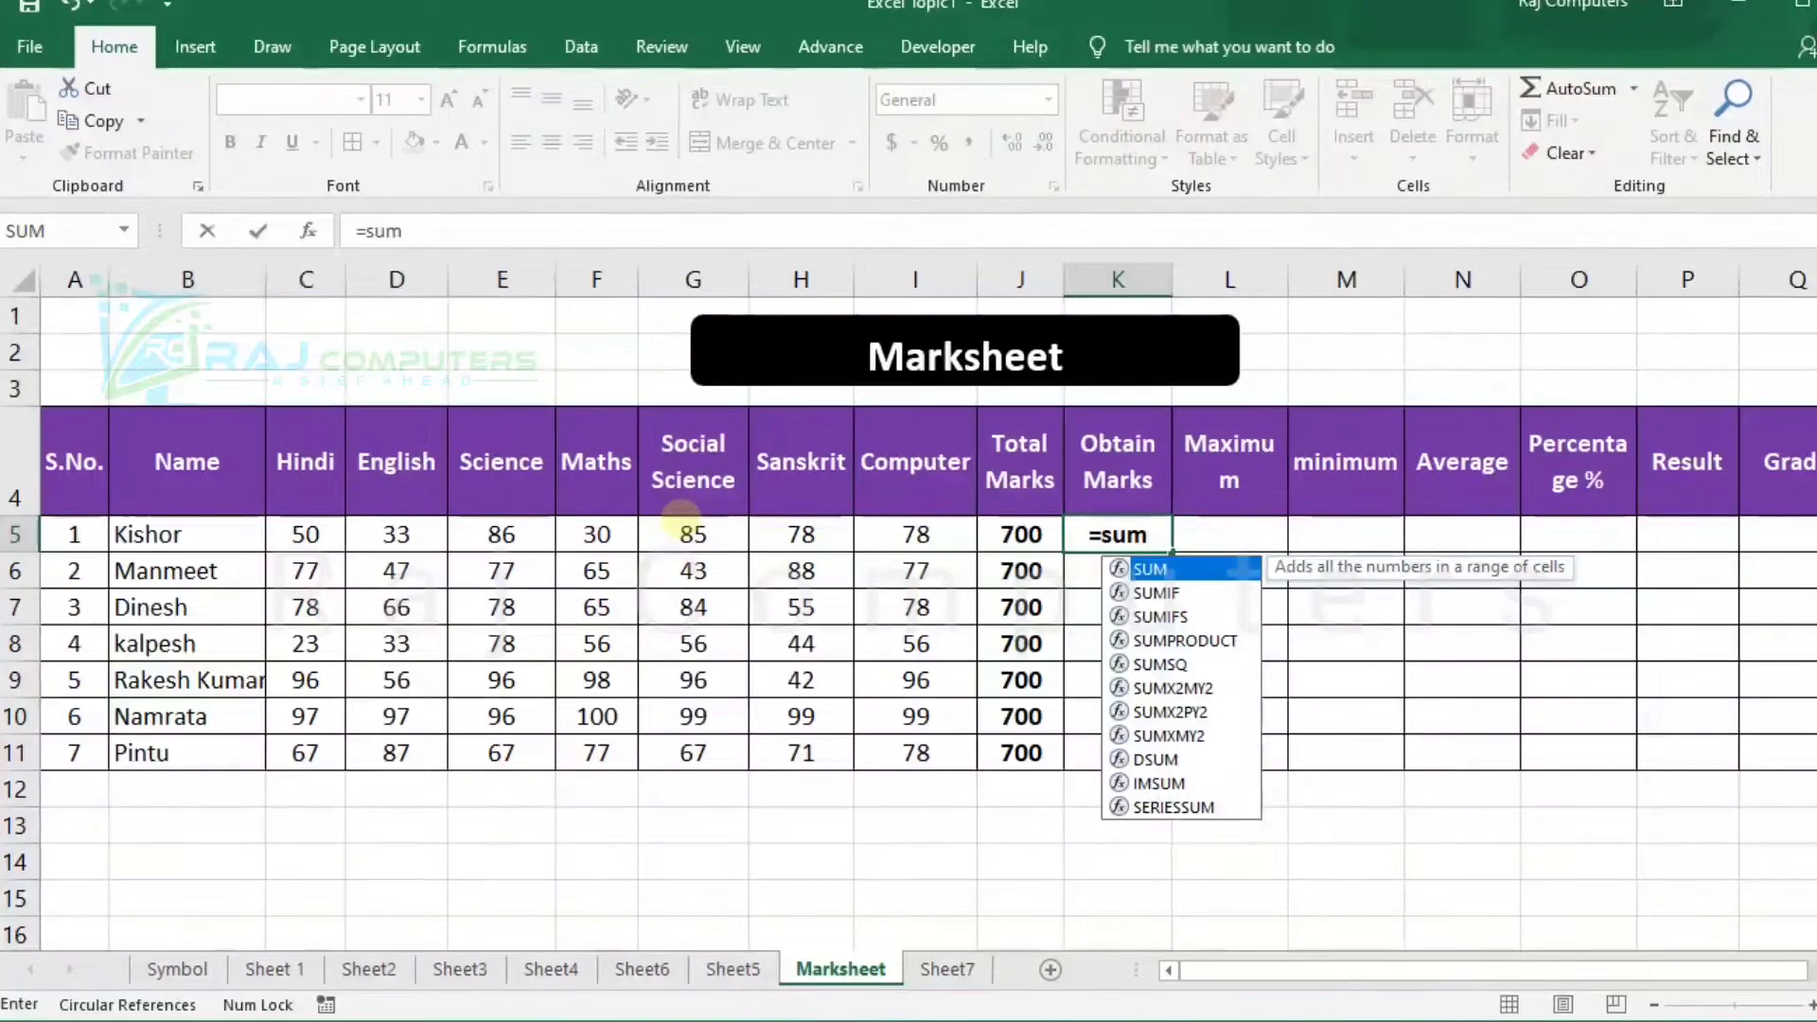
type("(")
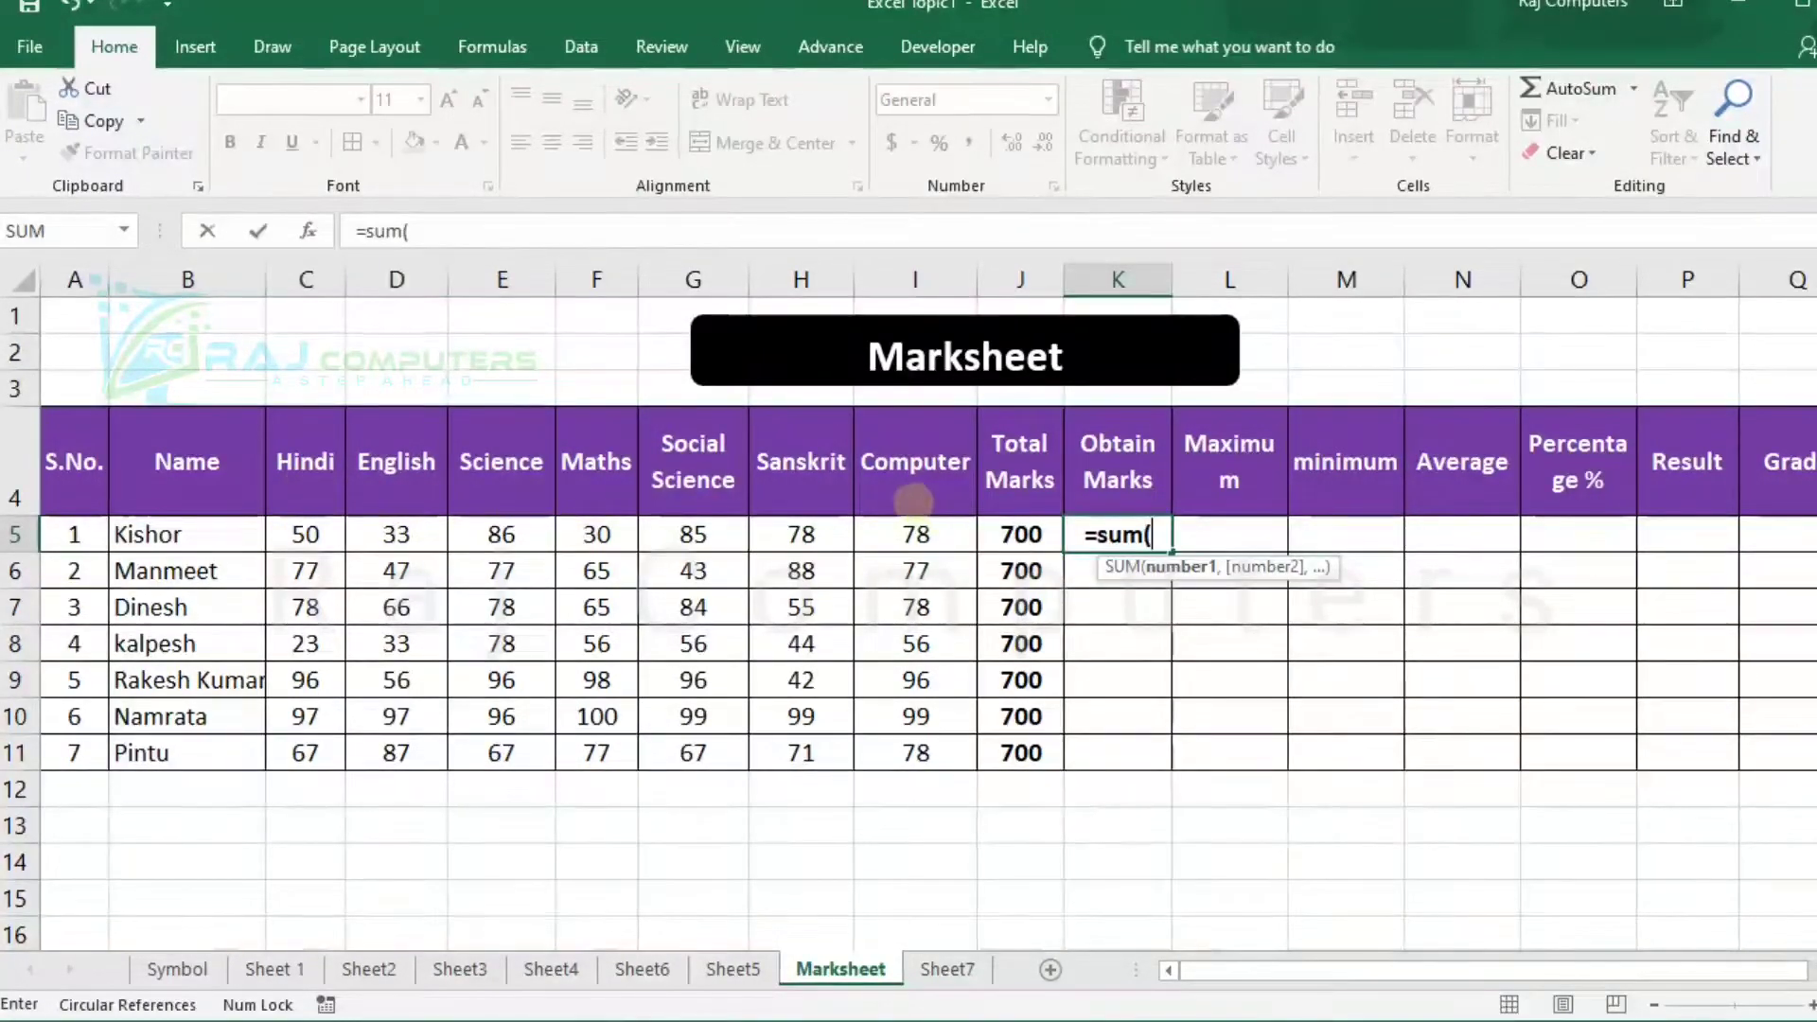
left_click(306, 535)
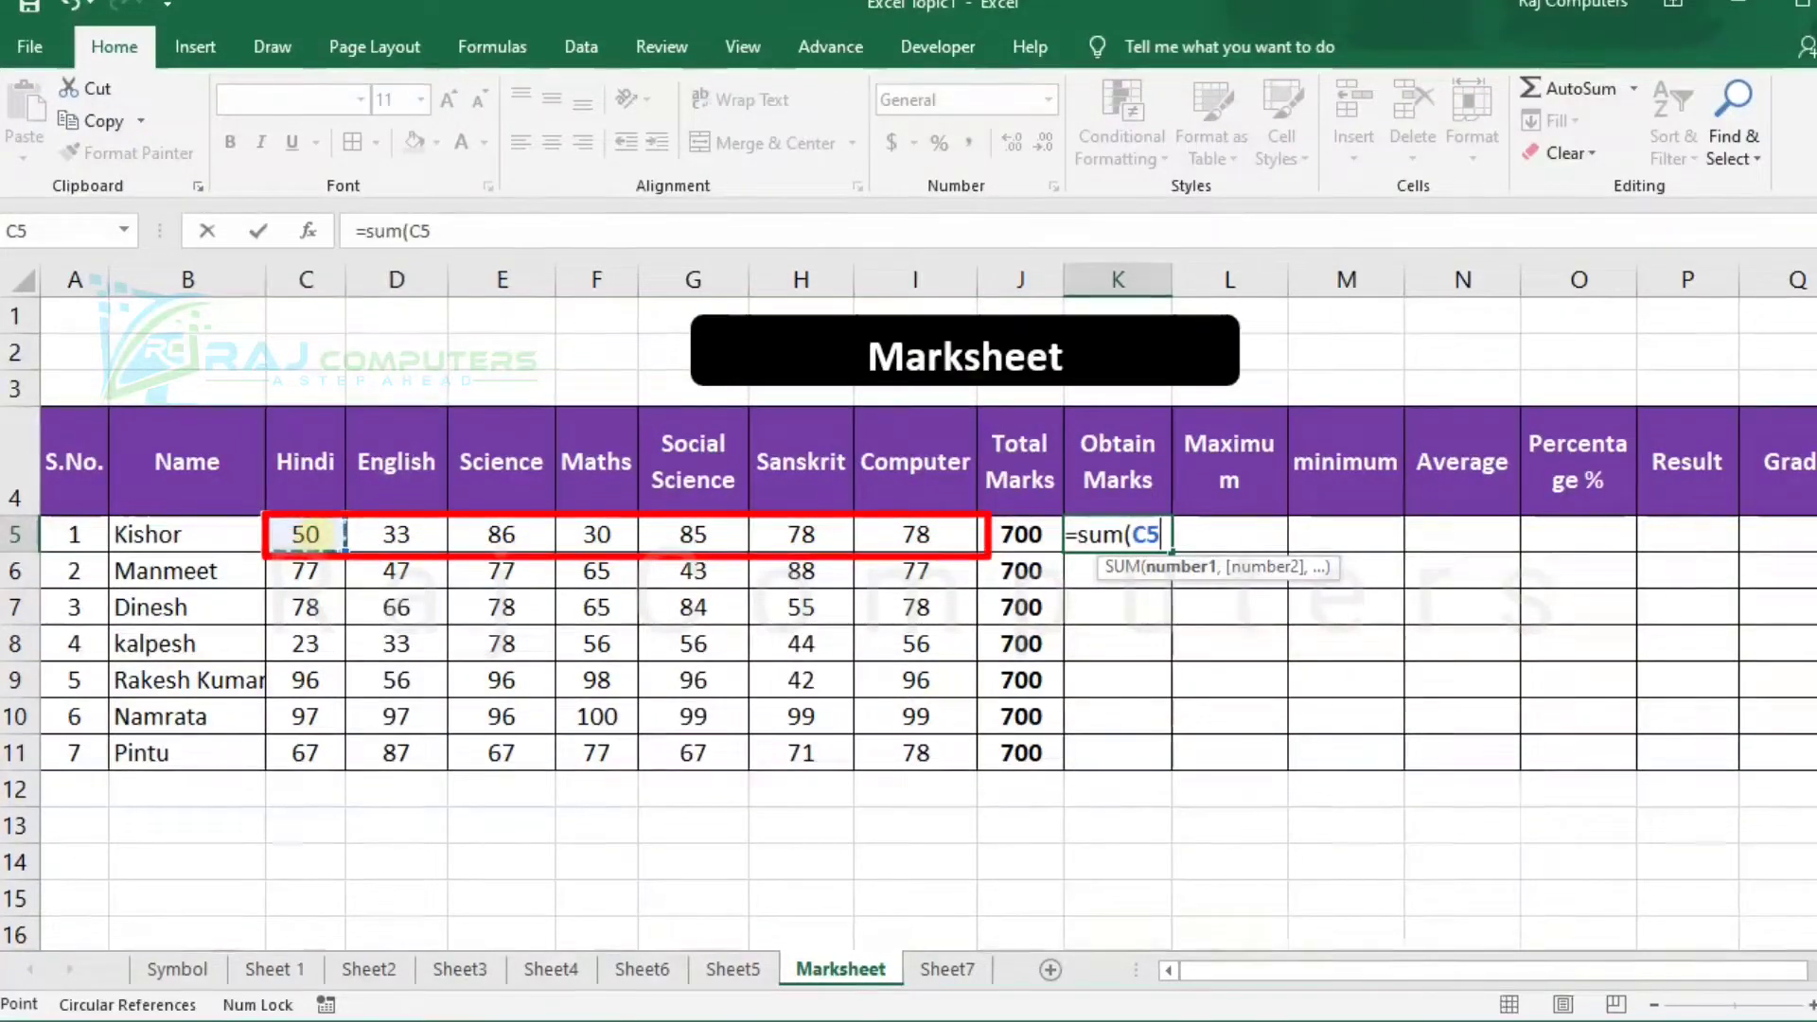
left_click_drag(336, 535, 879, 535)
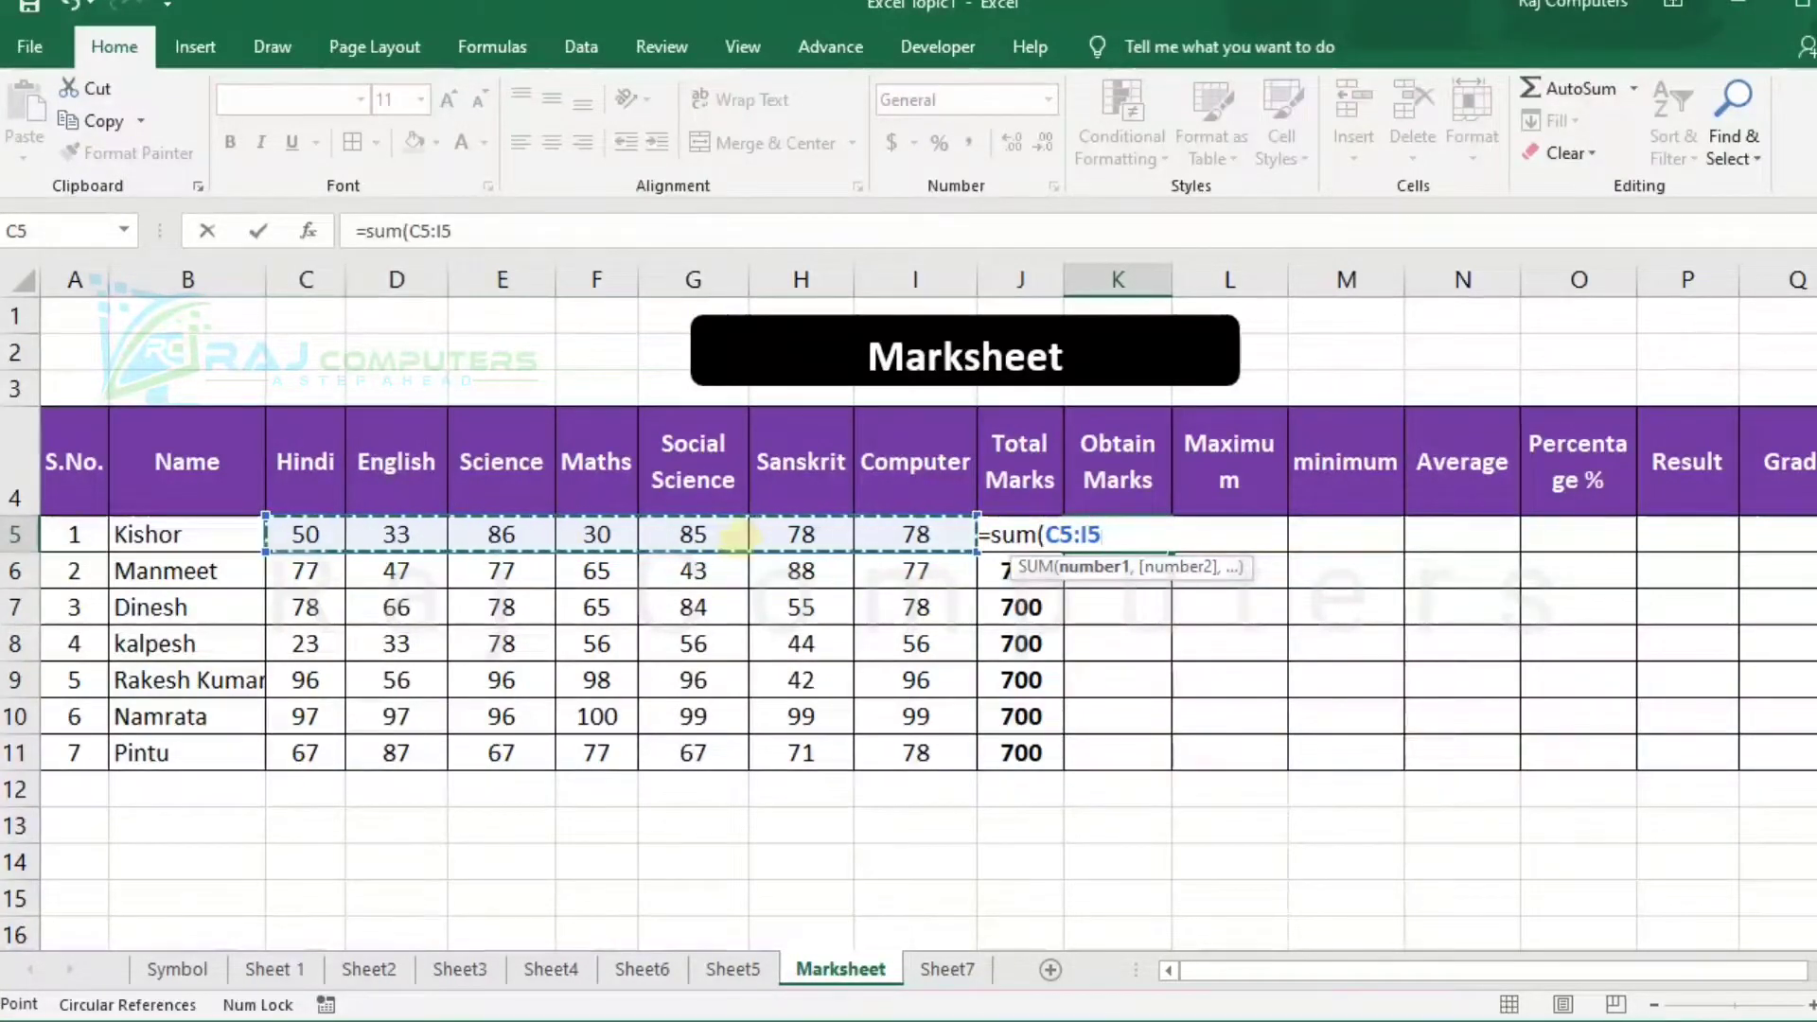
type(")")
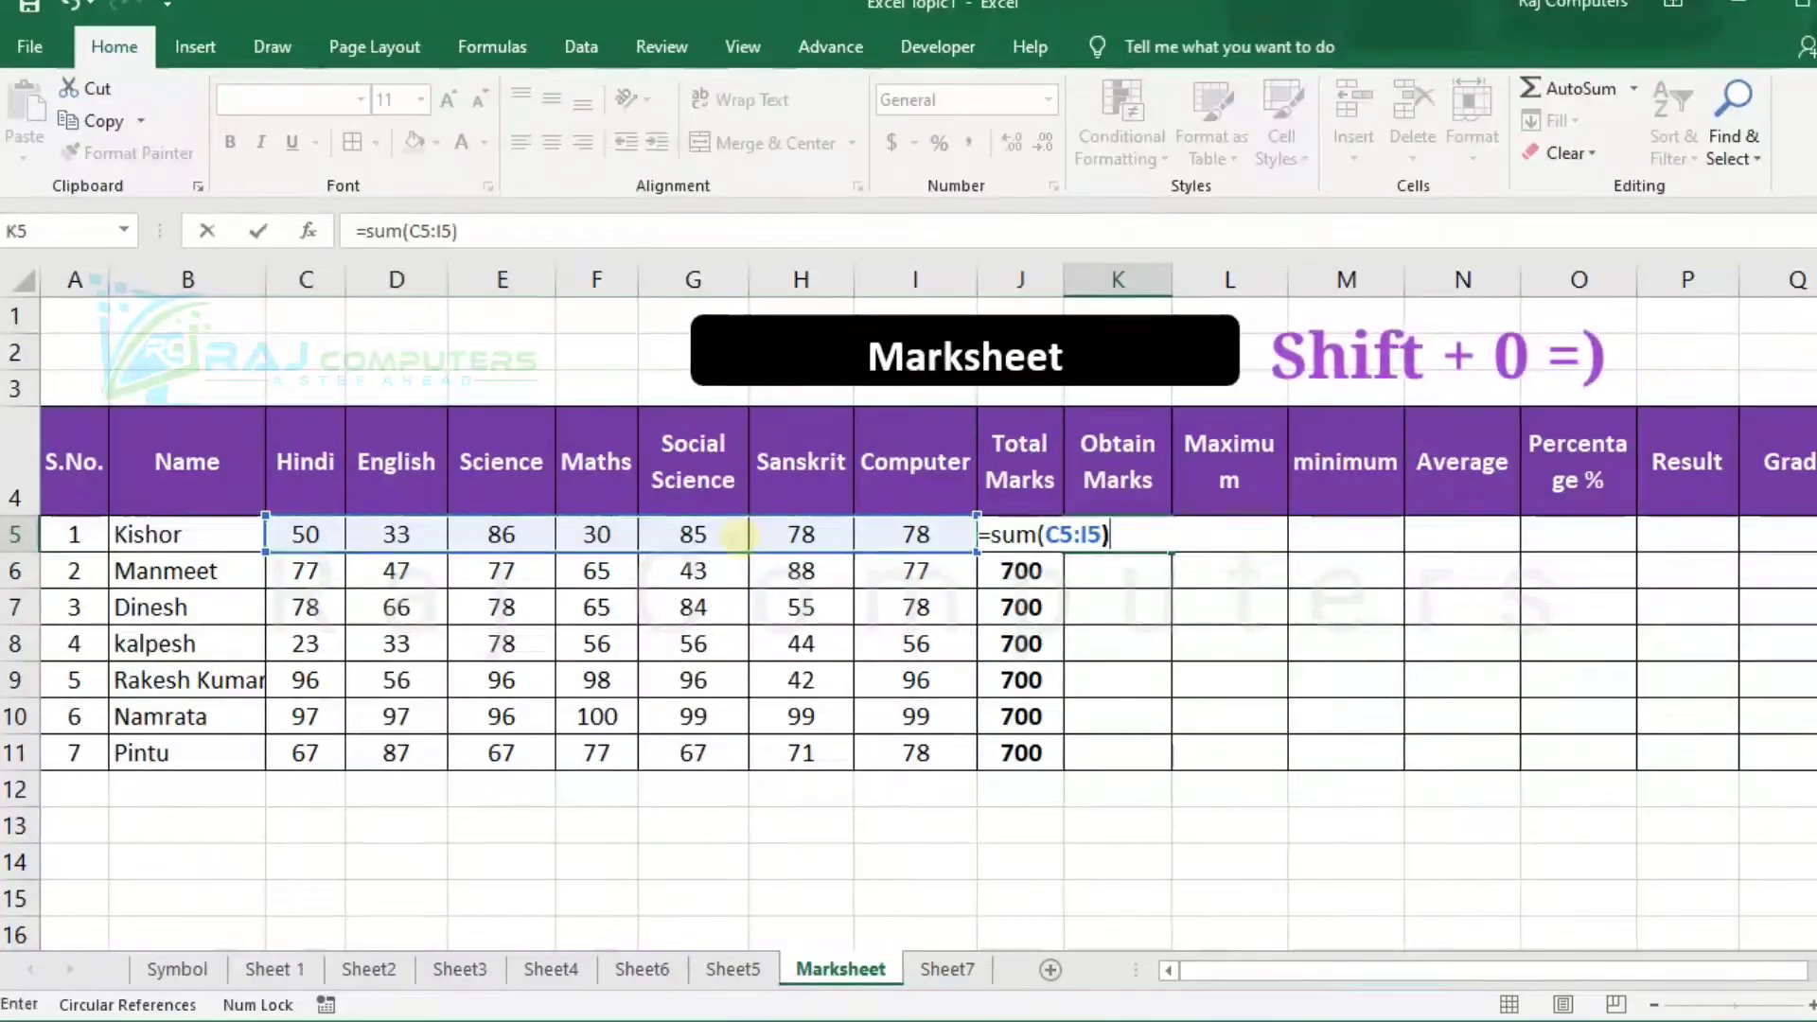
key("Return")
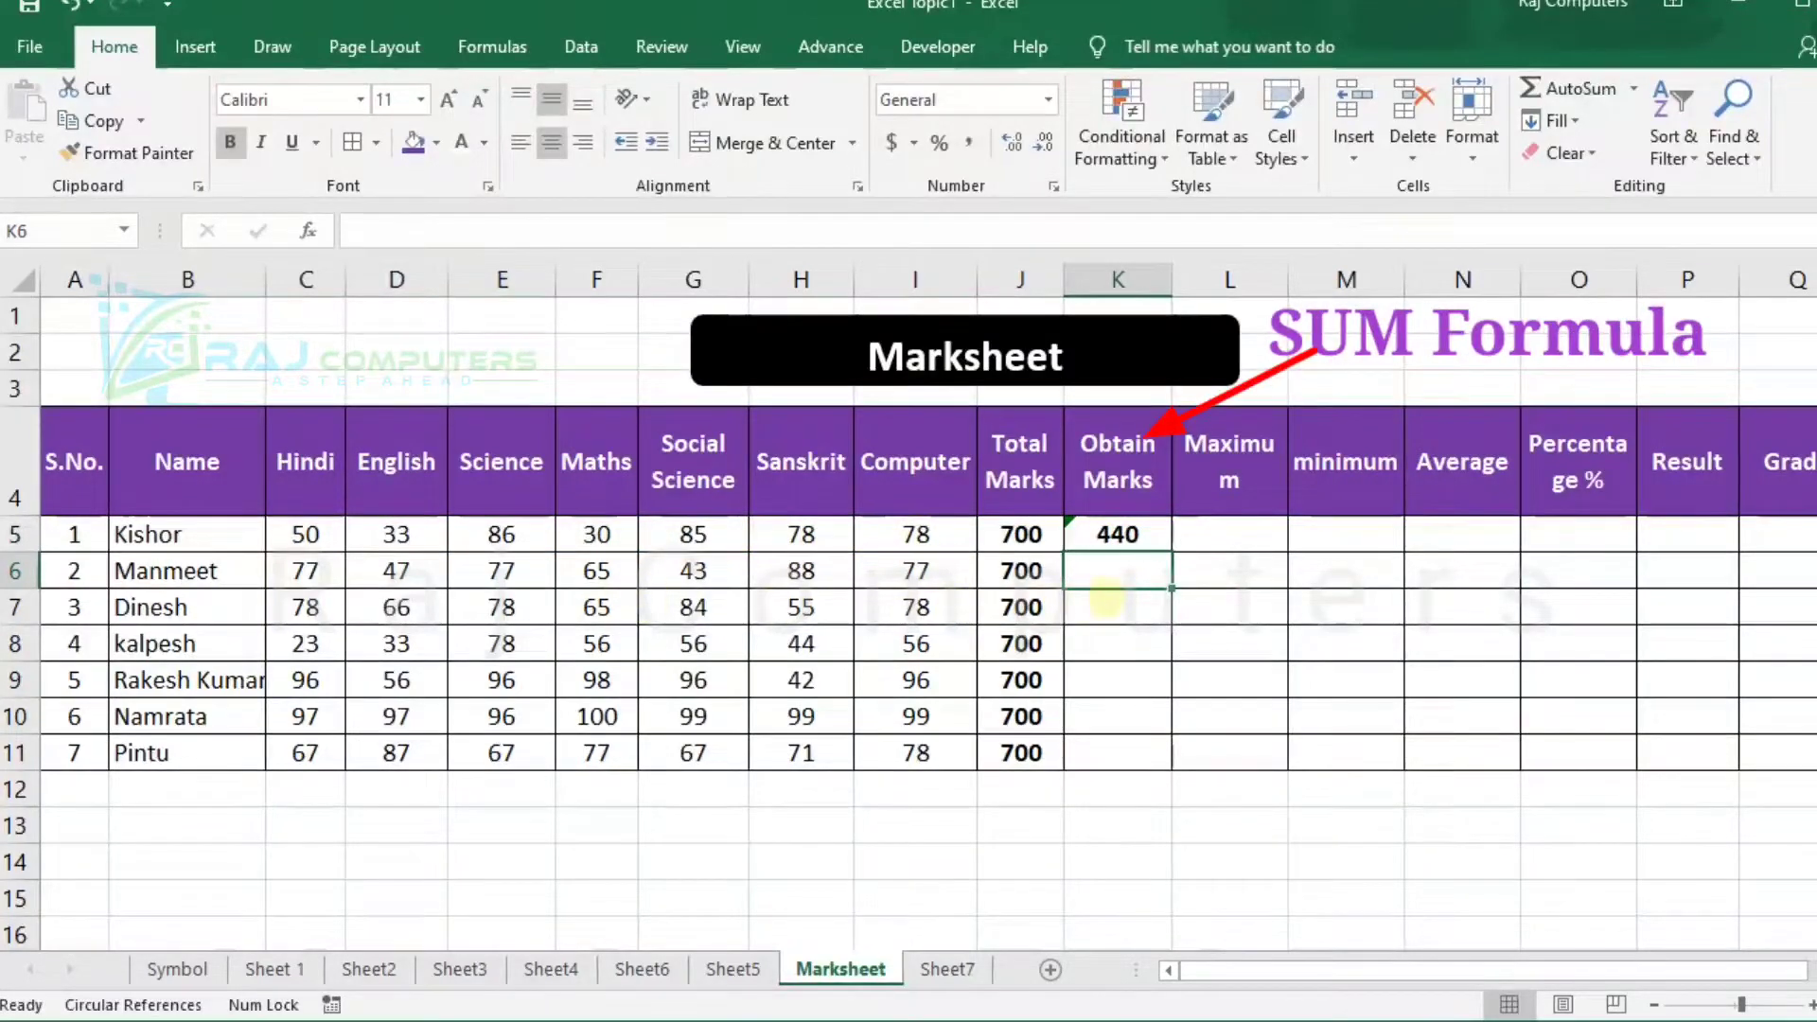
Total the second student's subject marks in K6 with the formula =sum(C6:I6).
type("=sum")
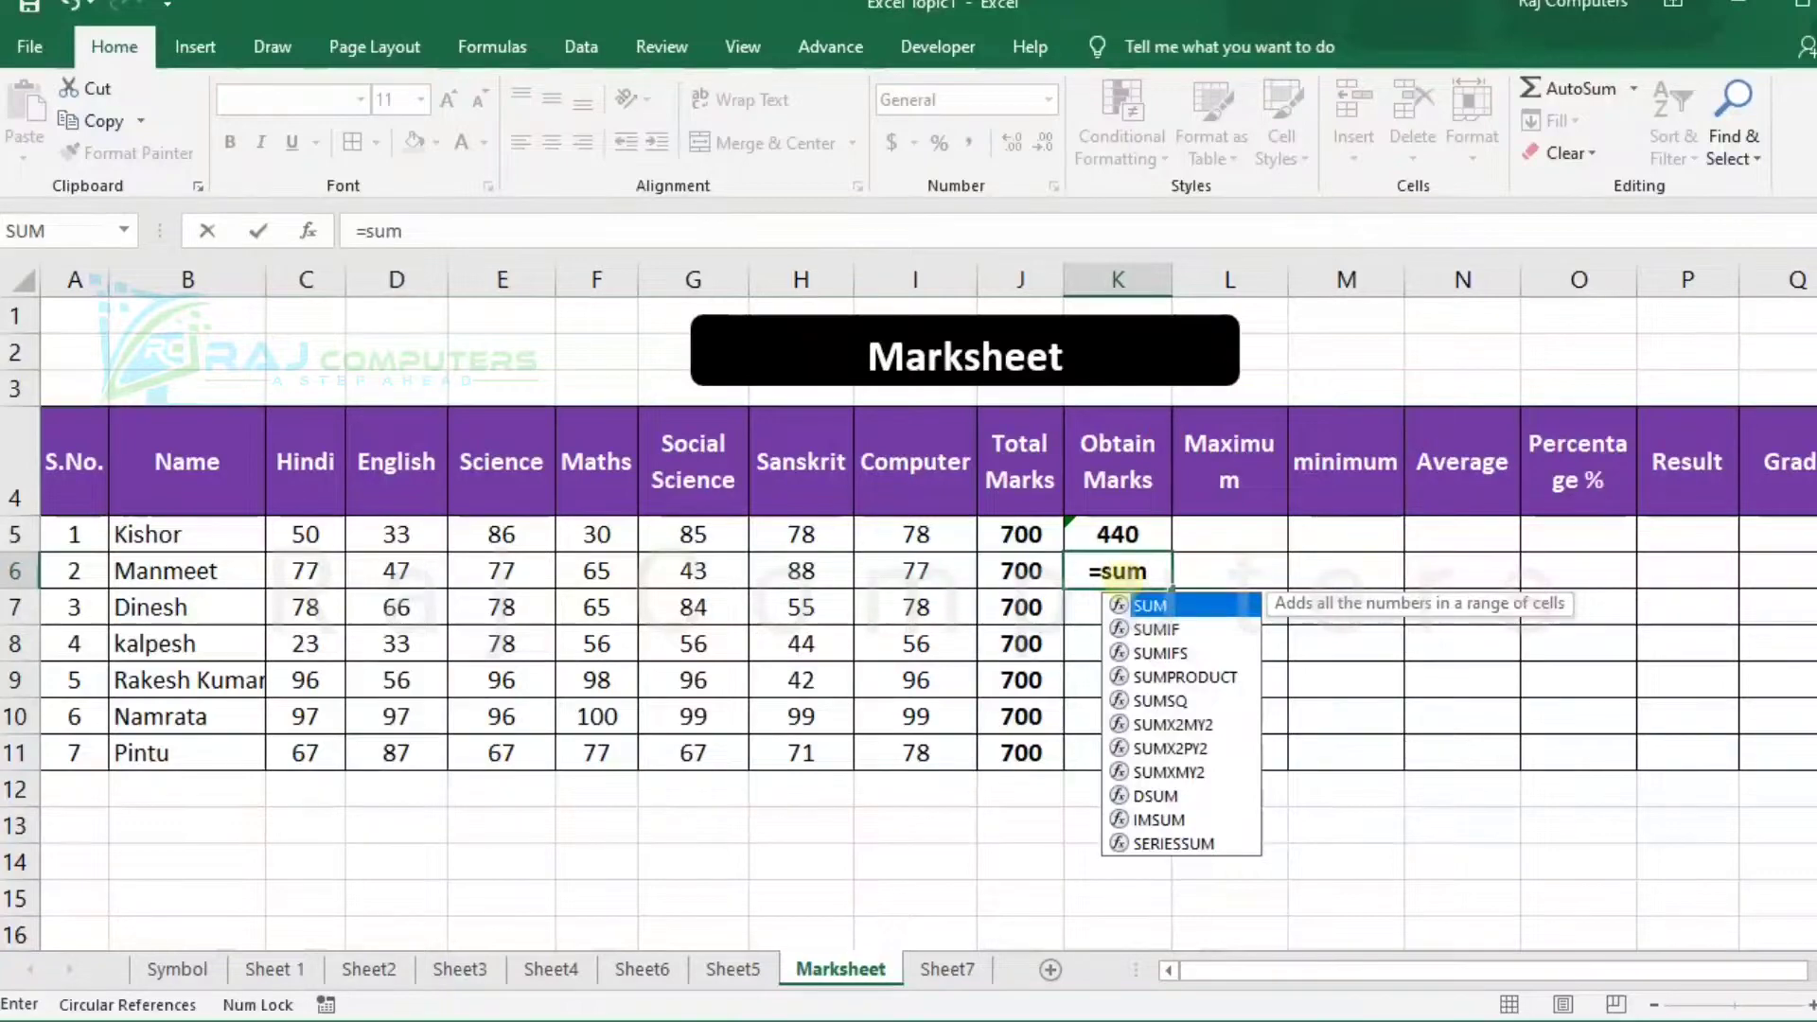
type("(")
left_click(303, 571)
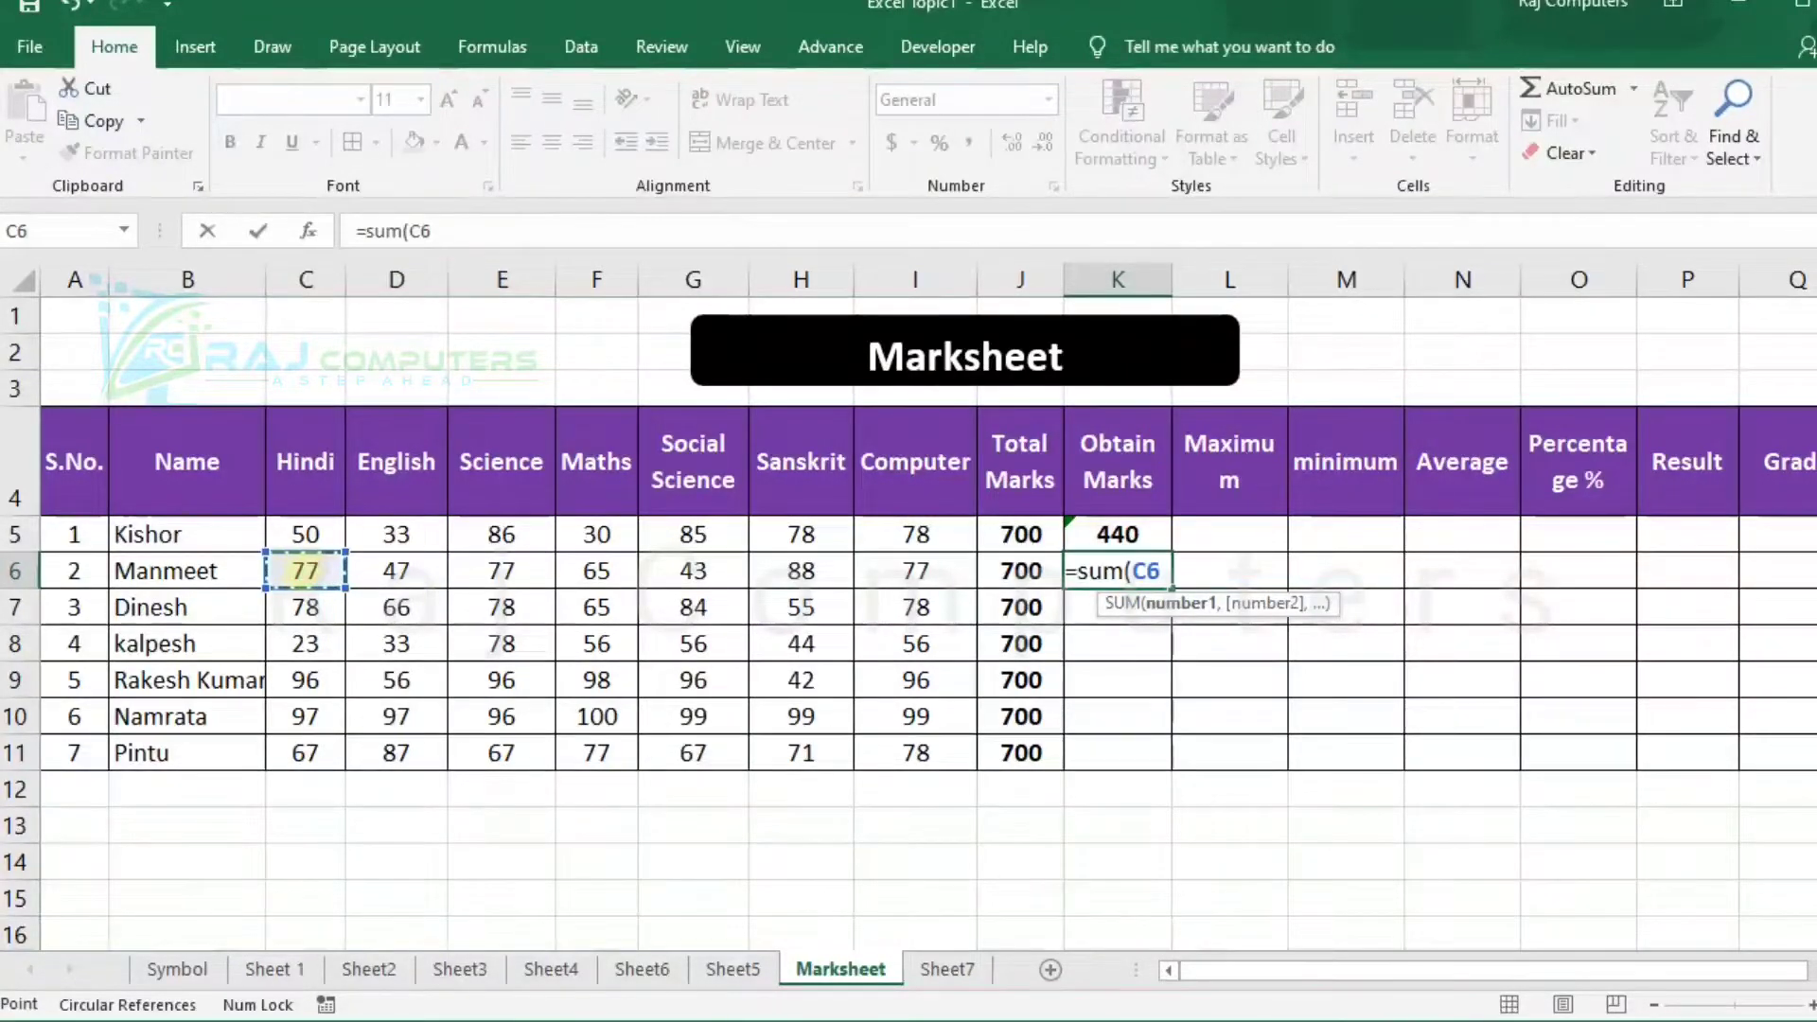
key("shift+Right")
key("shift+Right")
key("shift+Right")
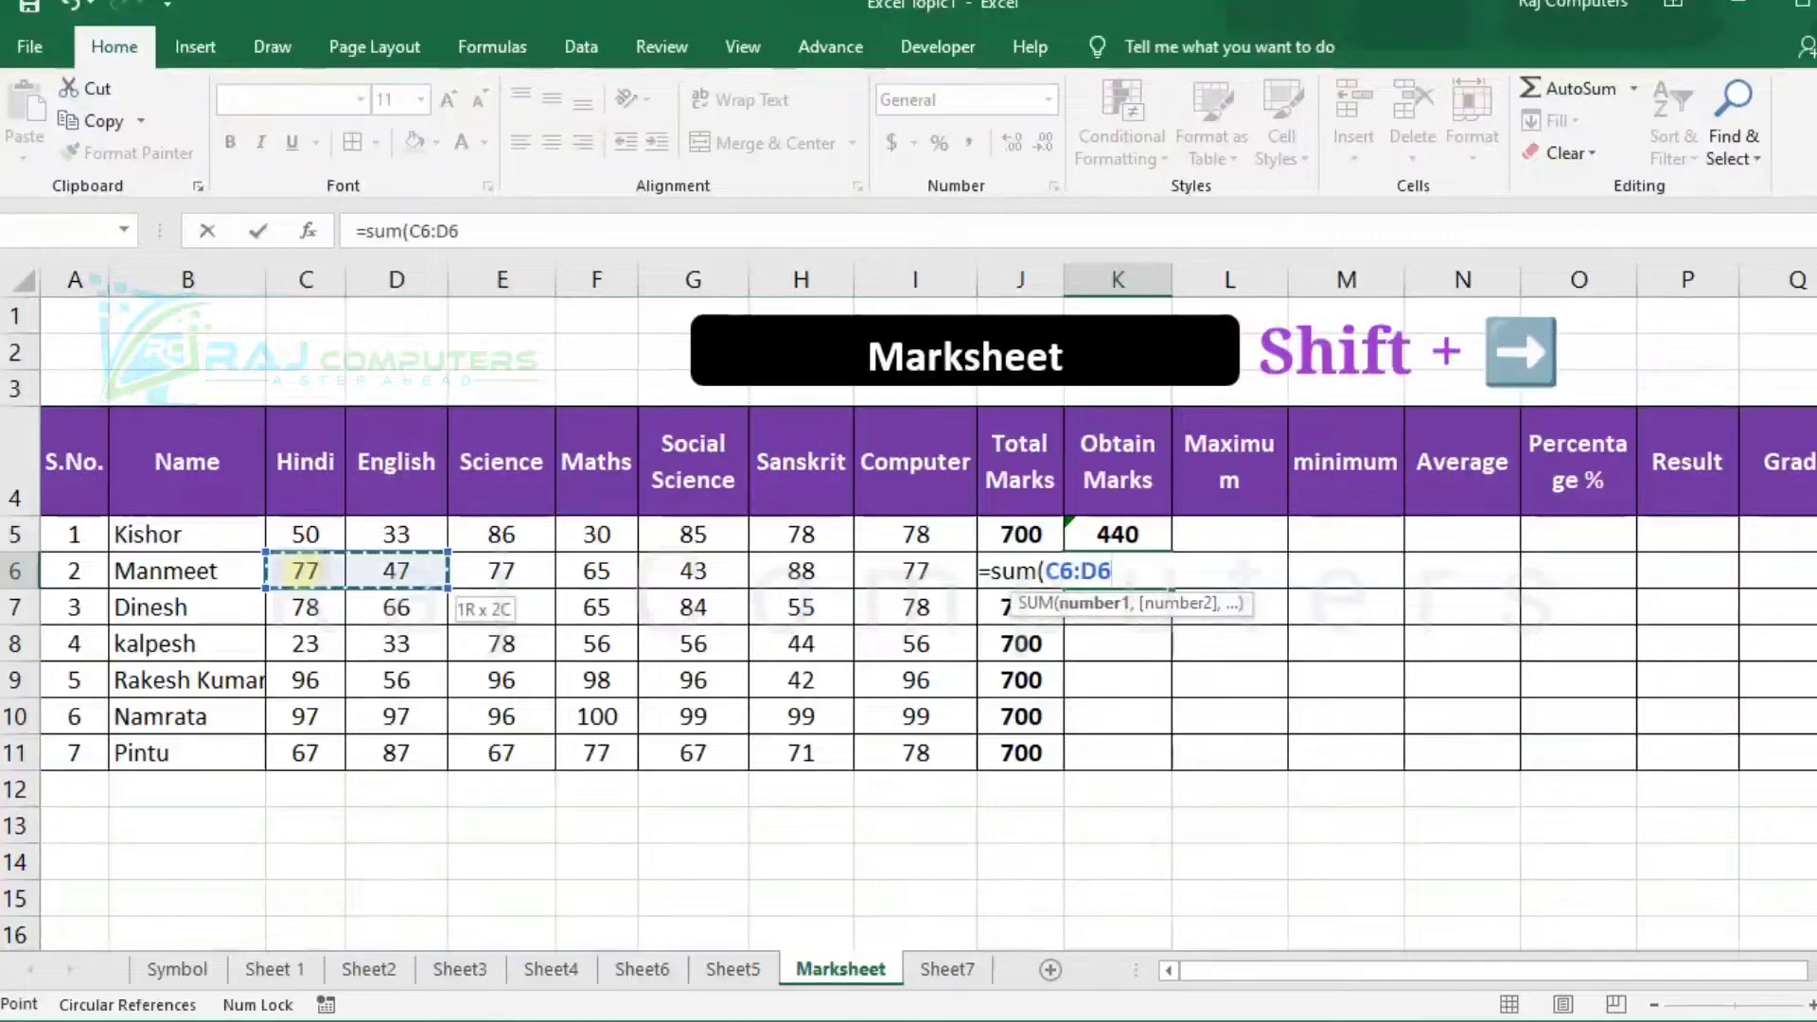
key("shift+Right")
key("shift+Right")
key("shift+Right")
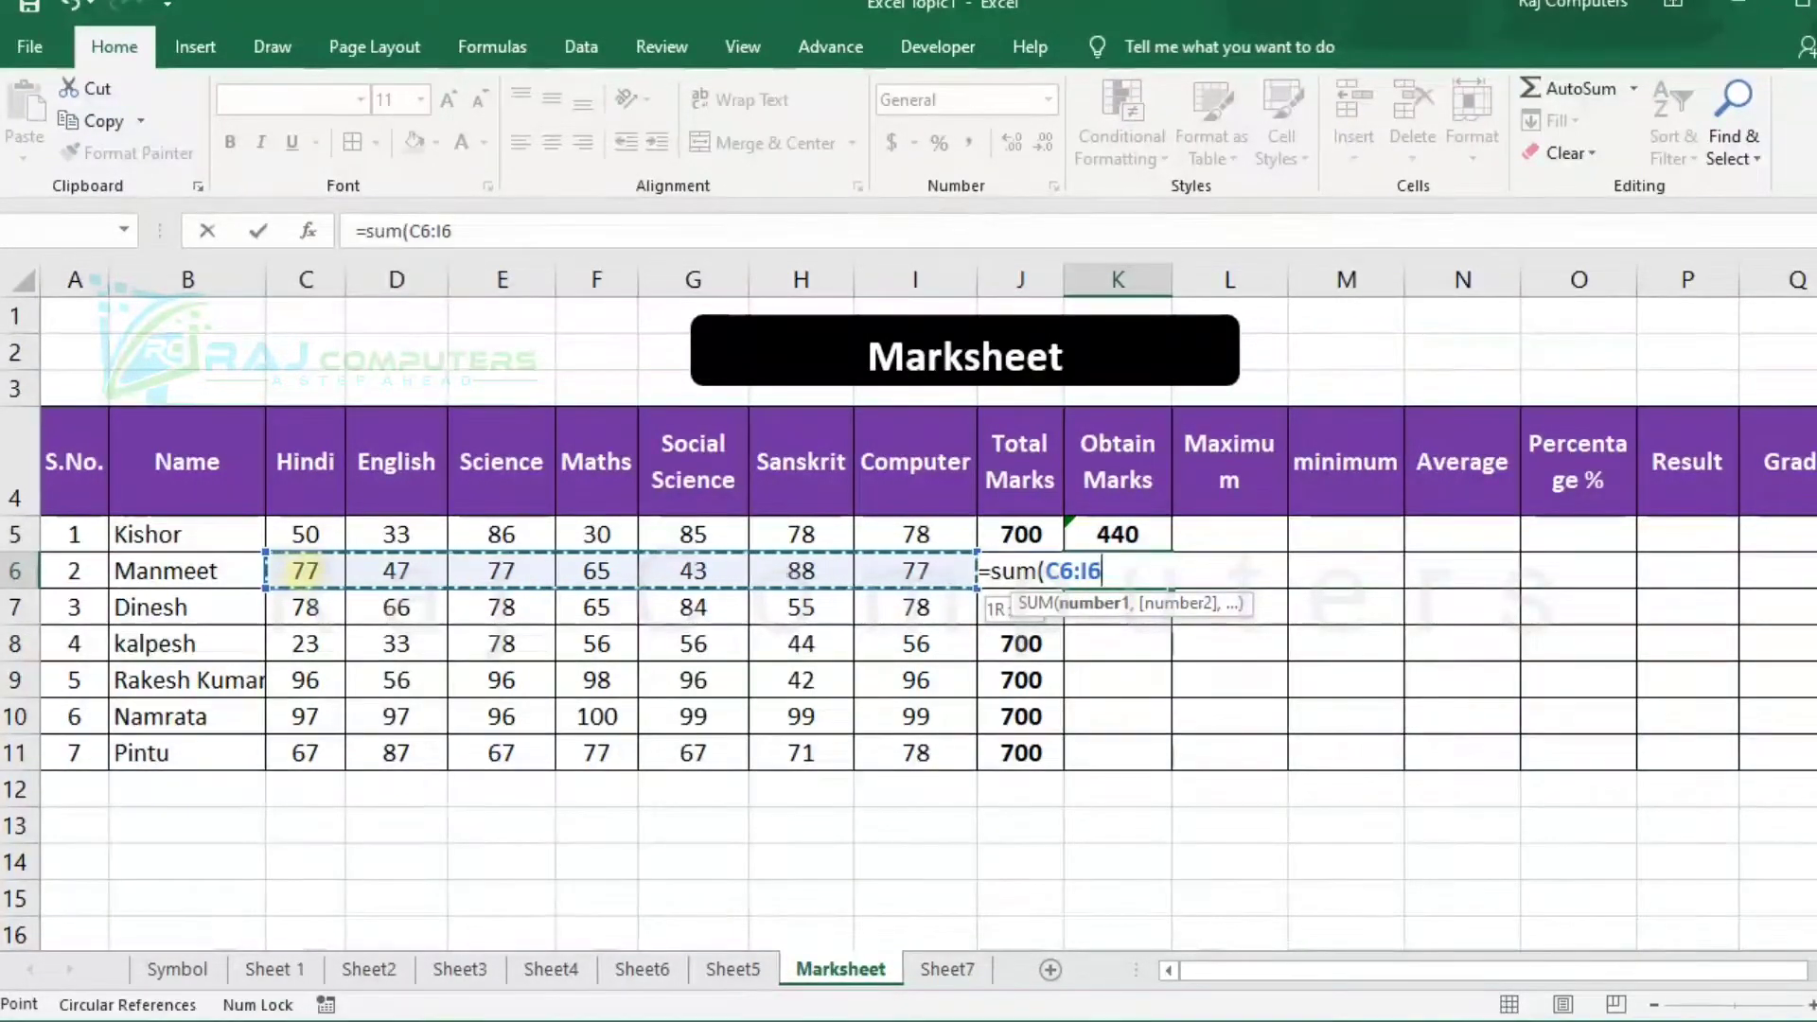
type(")")
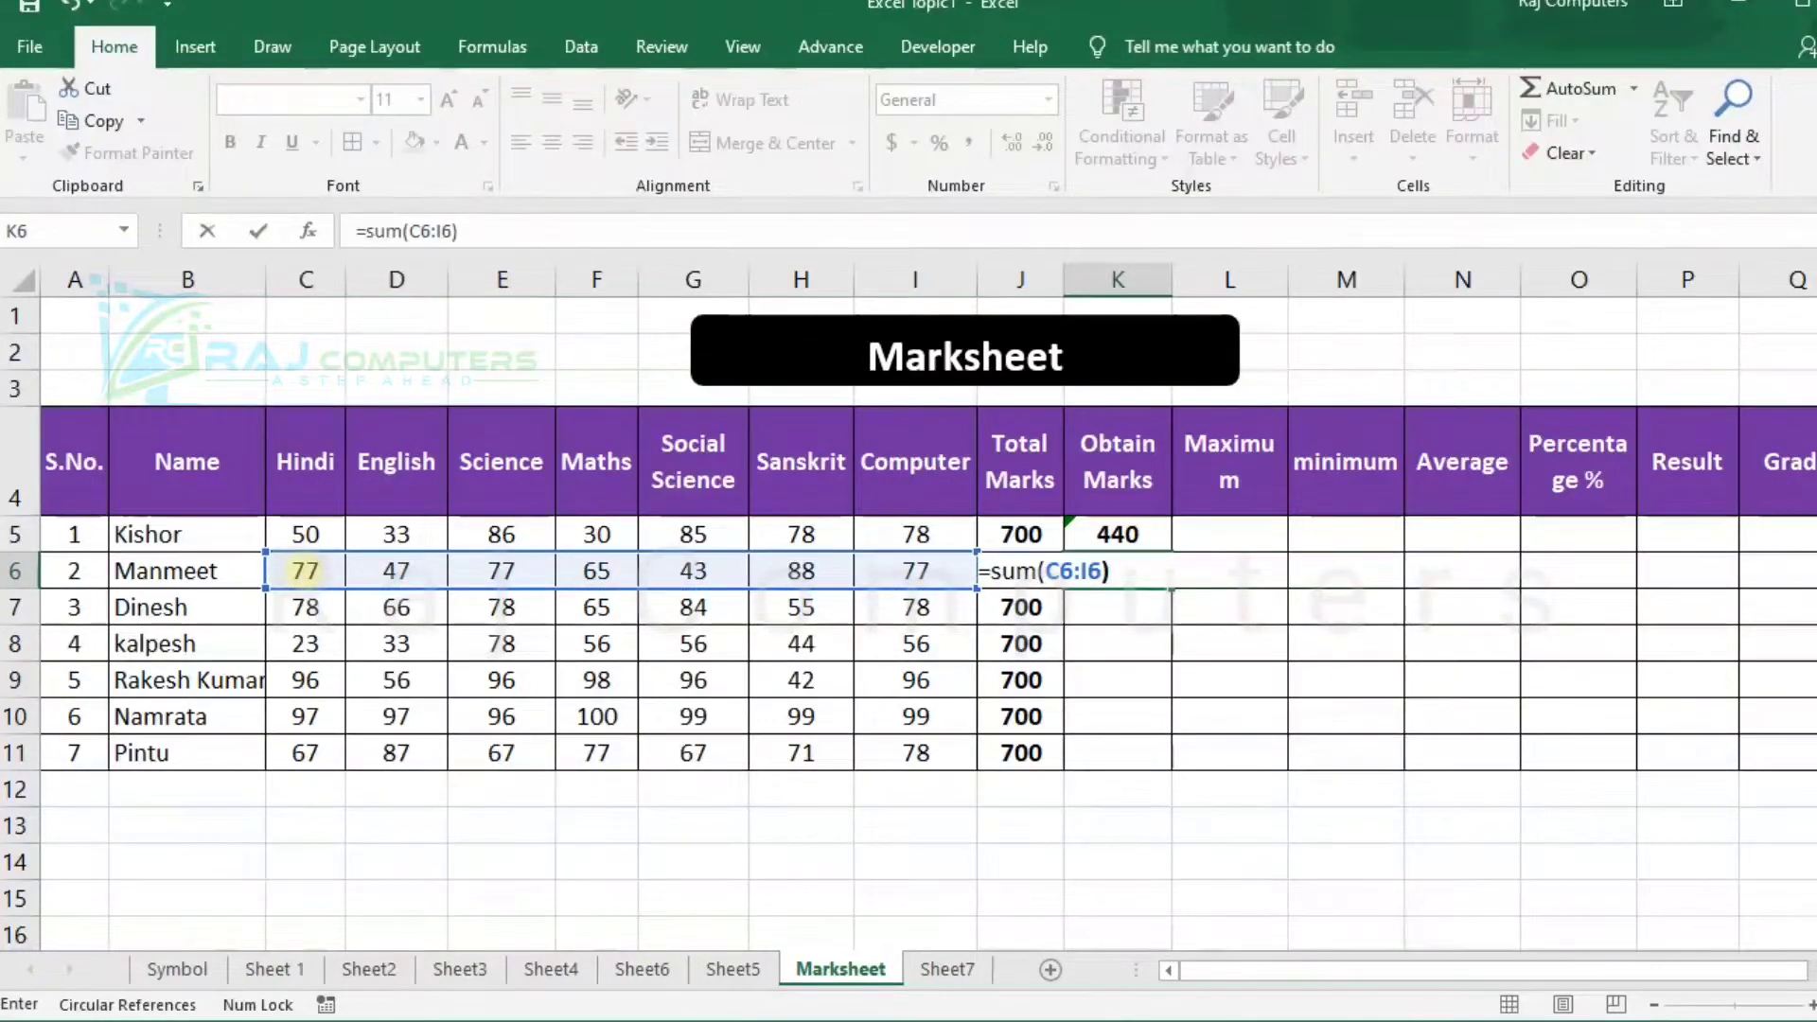
key("Return")
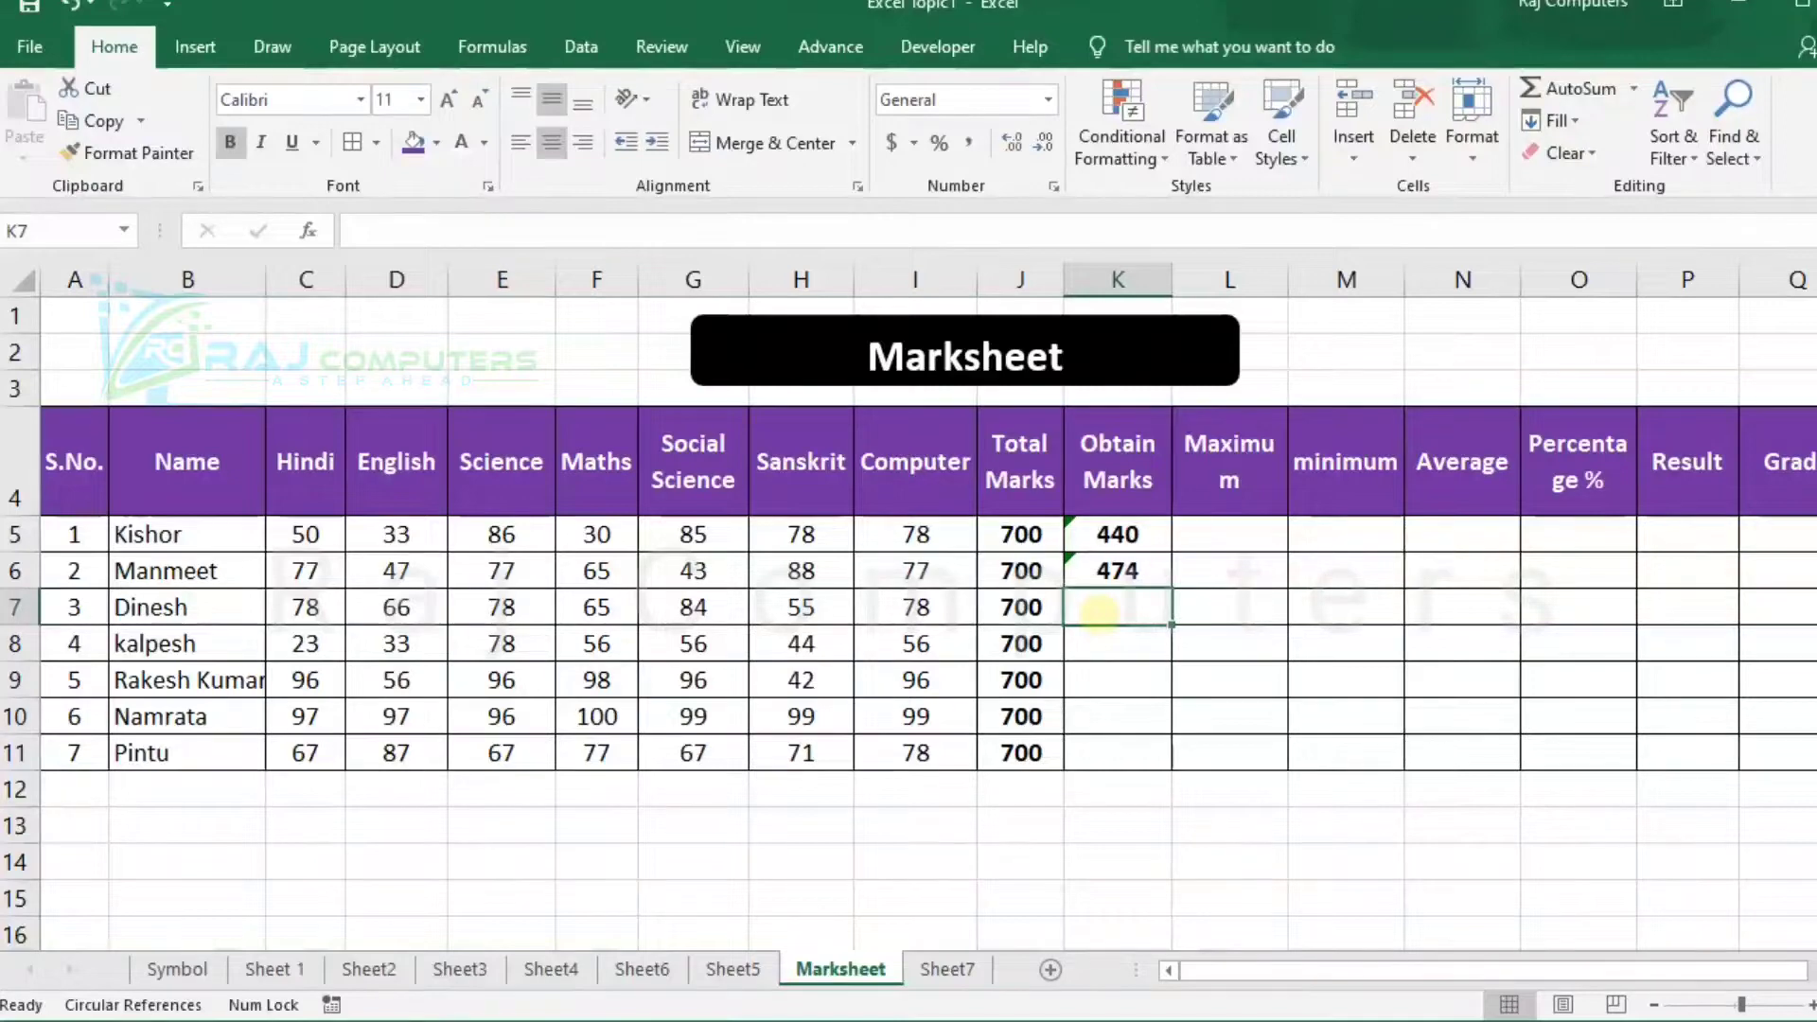
Total the third student's subject marks in K7 with the formula =sum(C7:I7).
type("=s")
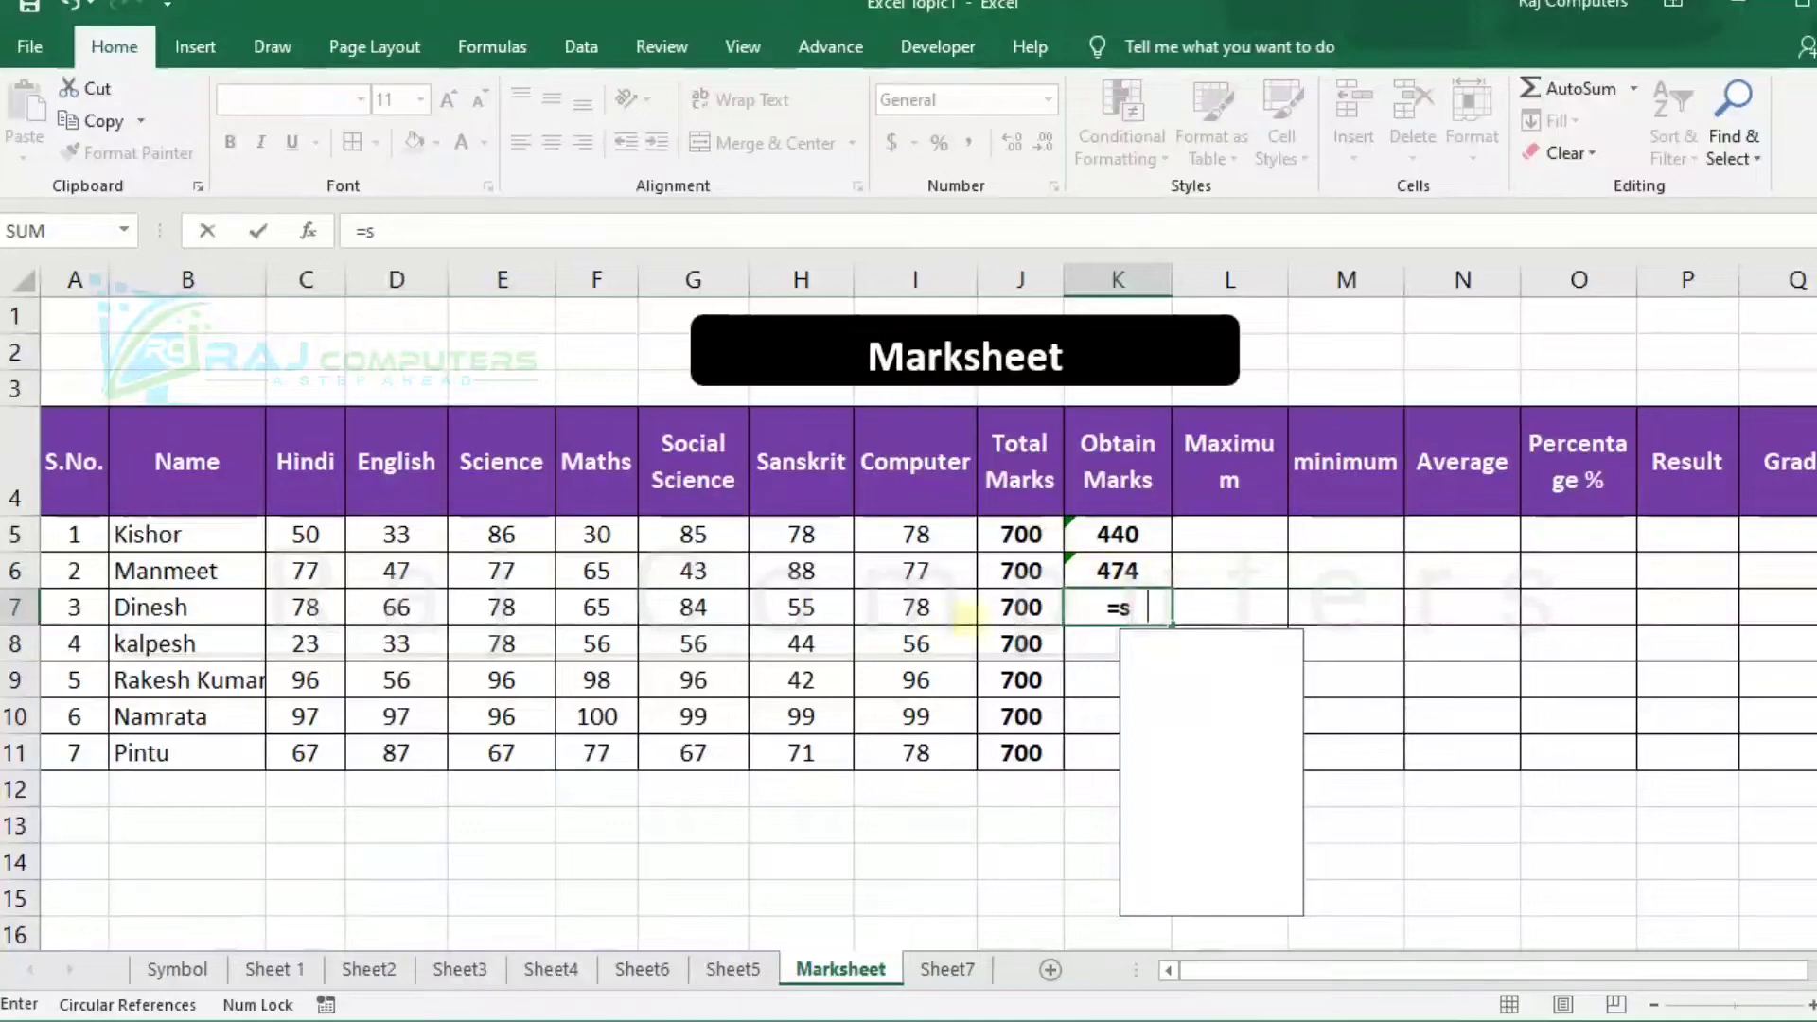
key("BackSpace")
type("um(")
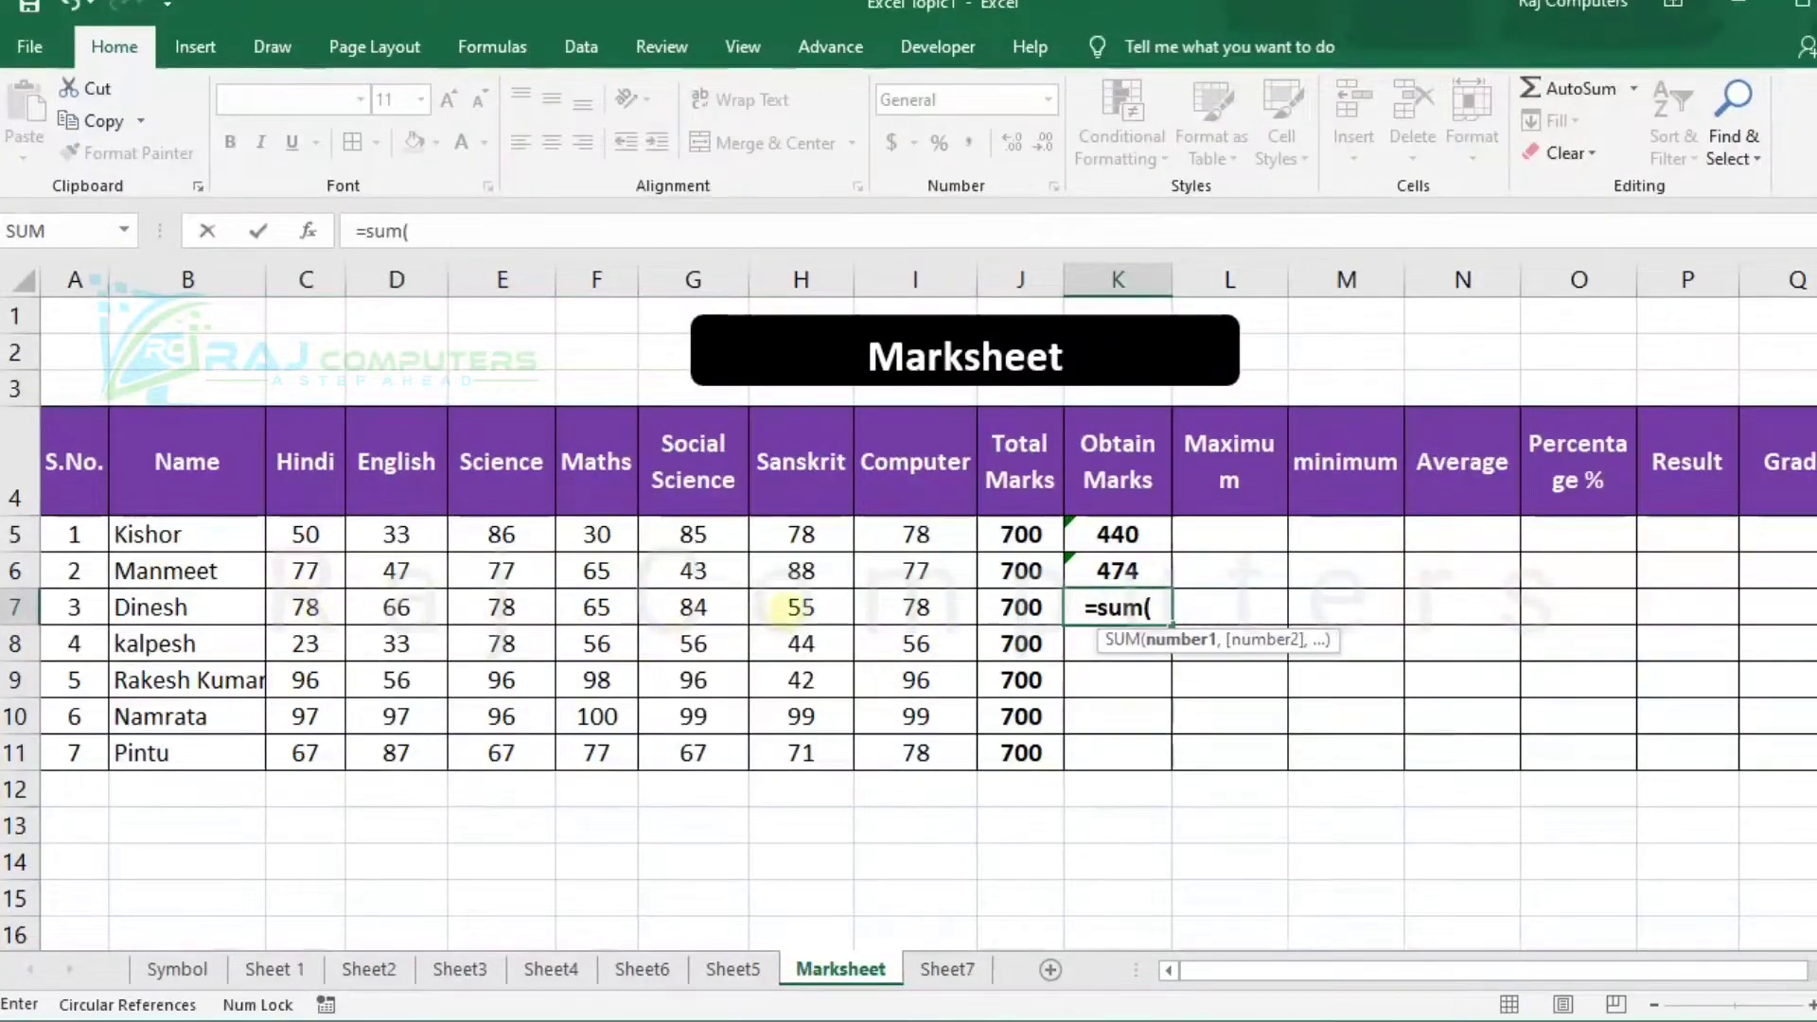
left_click(297, 611)
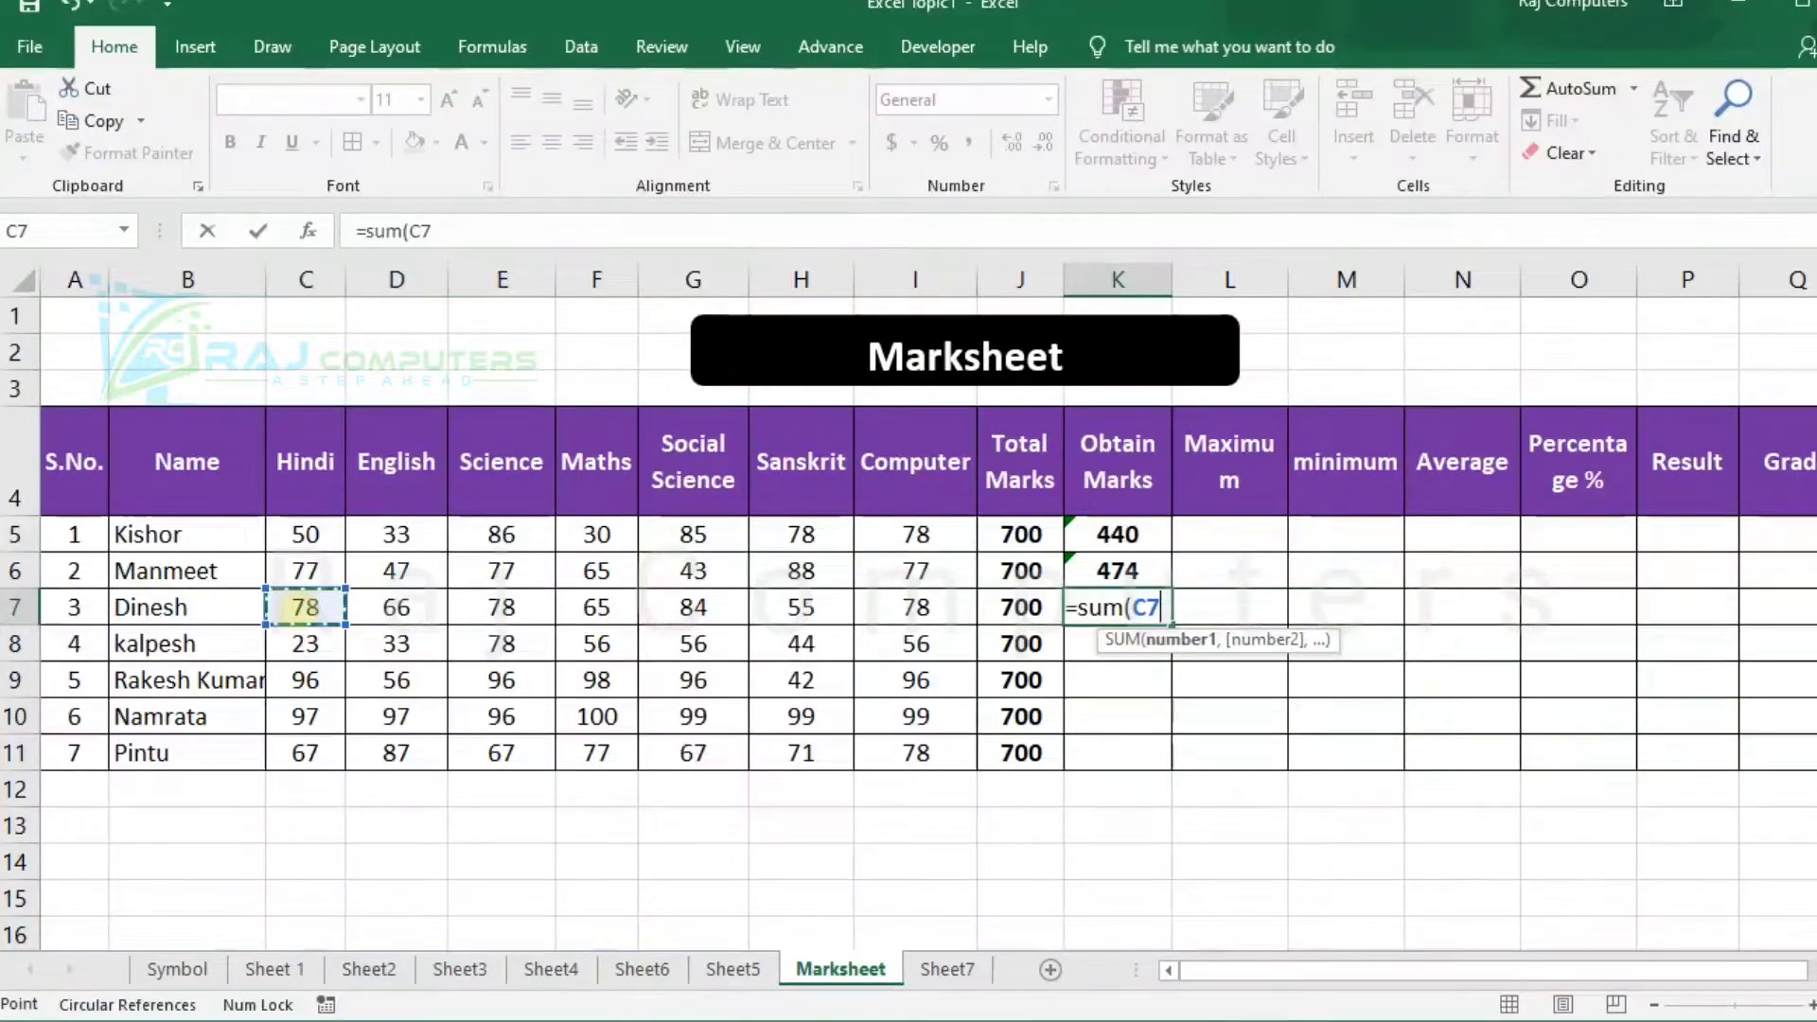
key("F8")
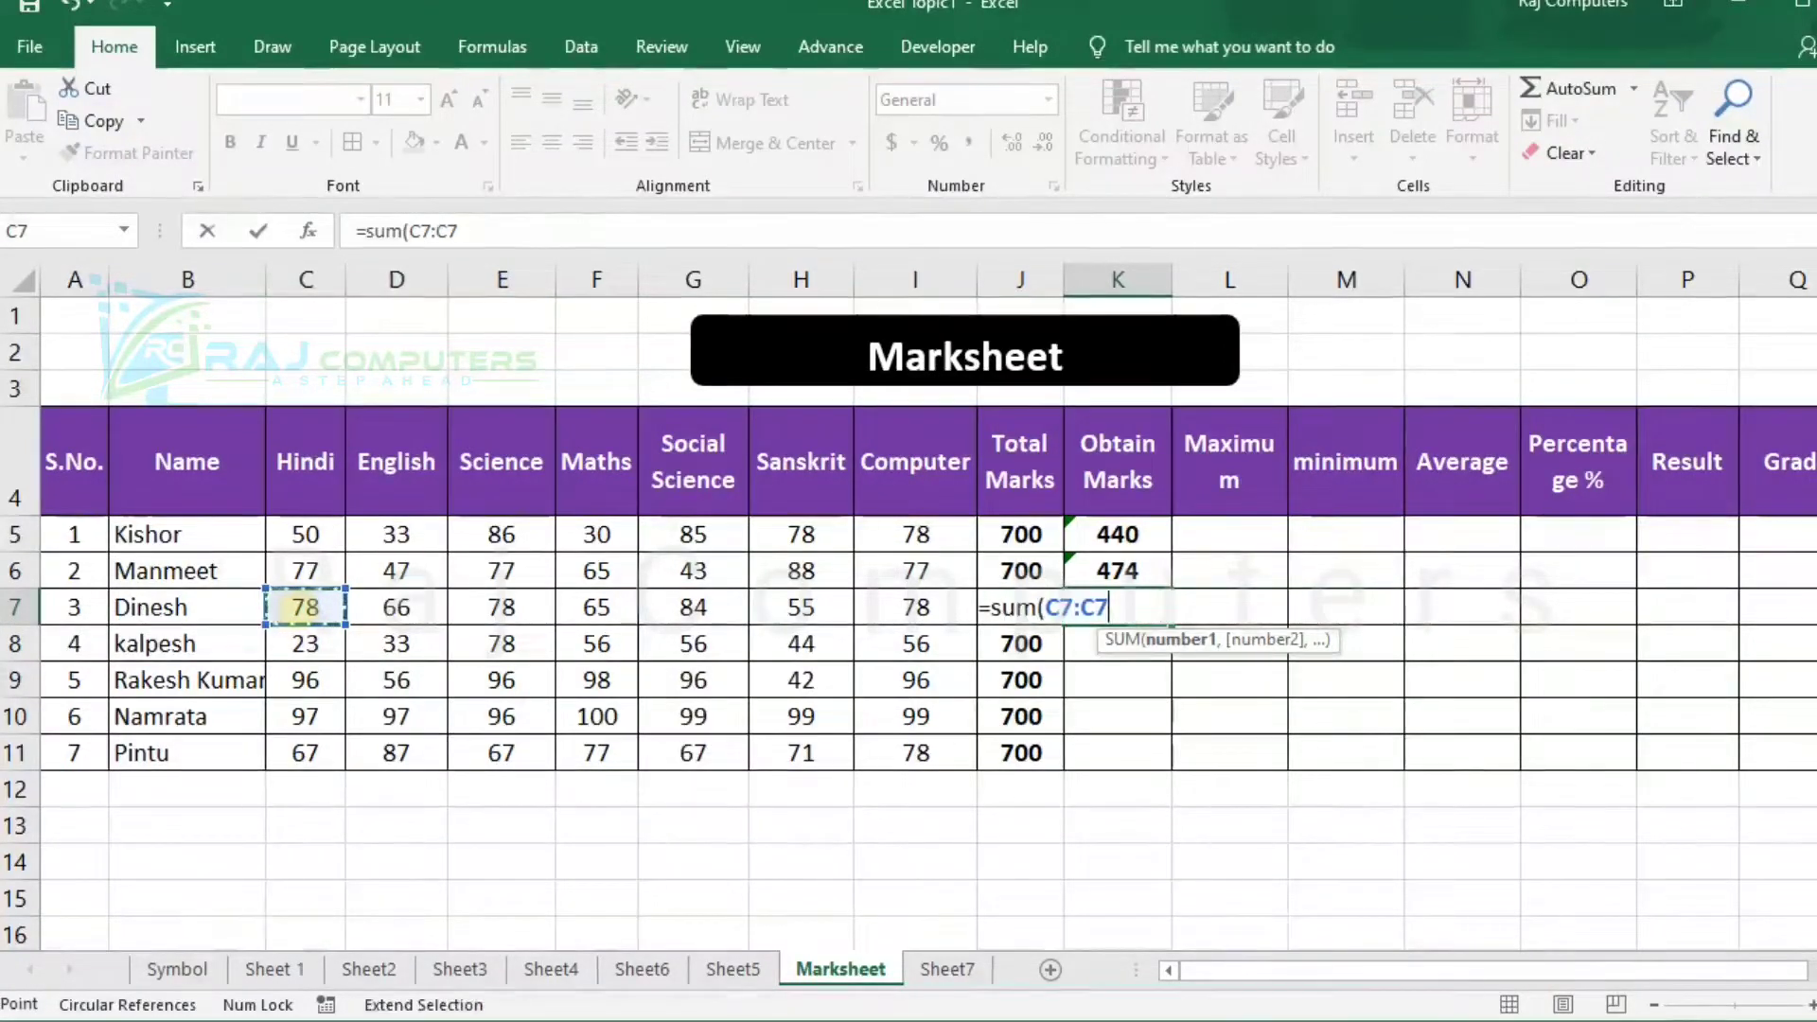
left_click(894, 608)
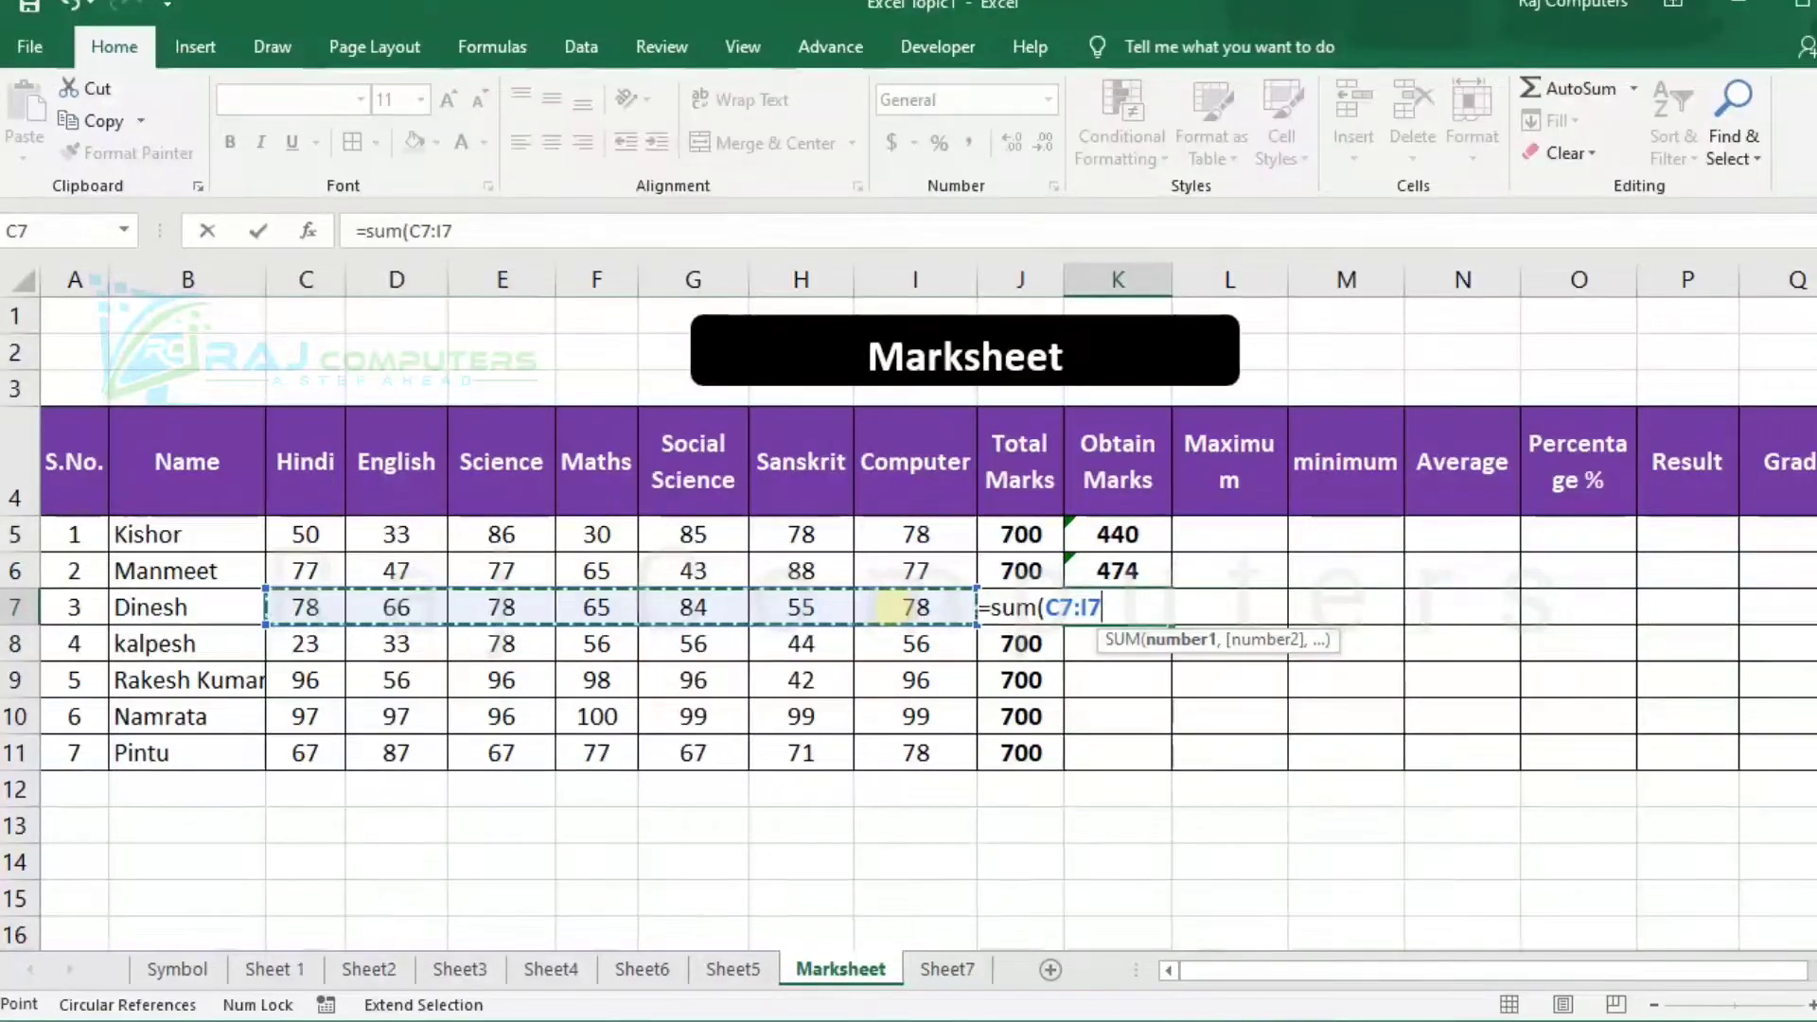
type(")")
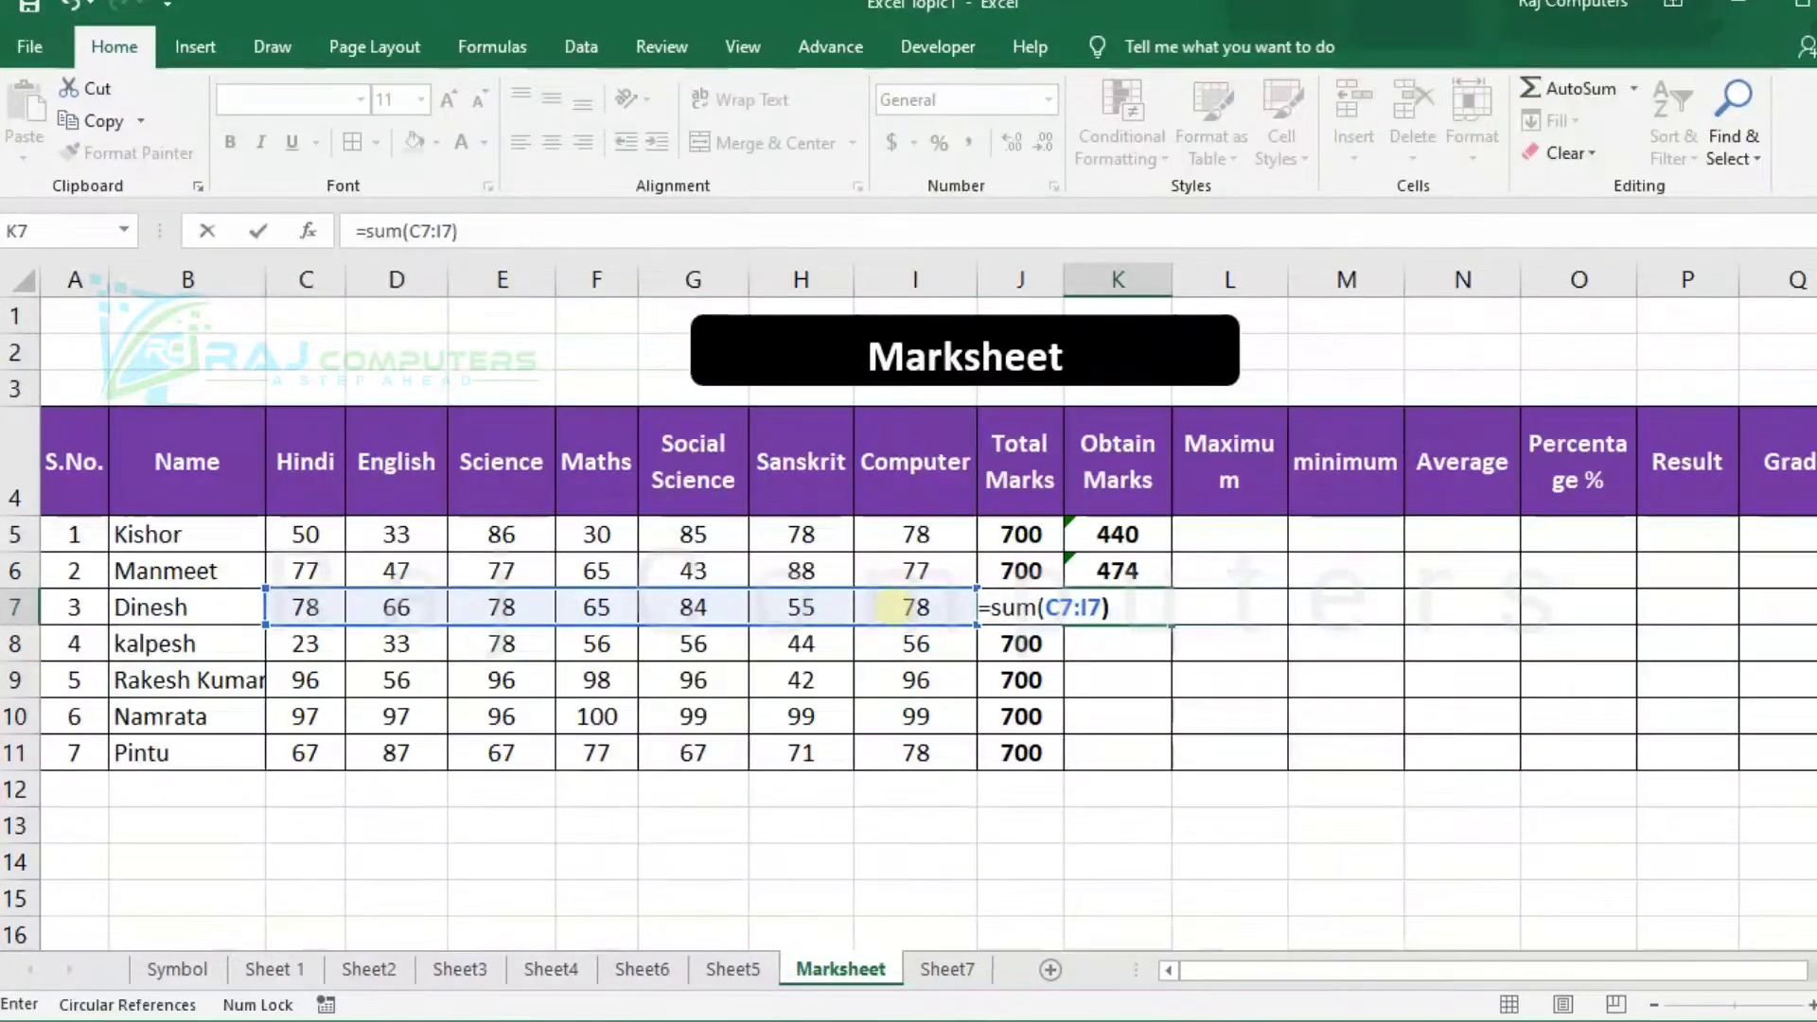
key("Return")
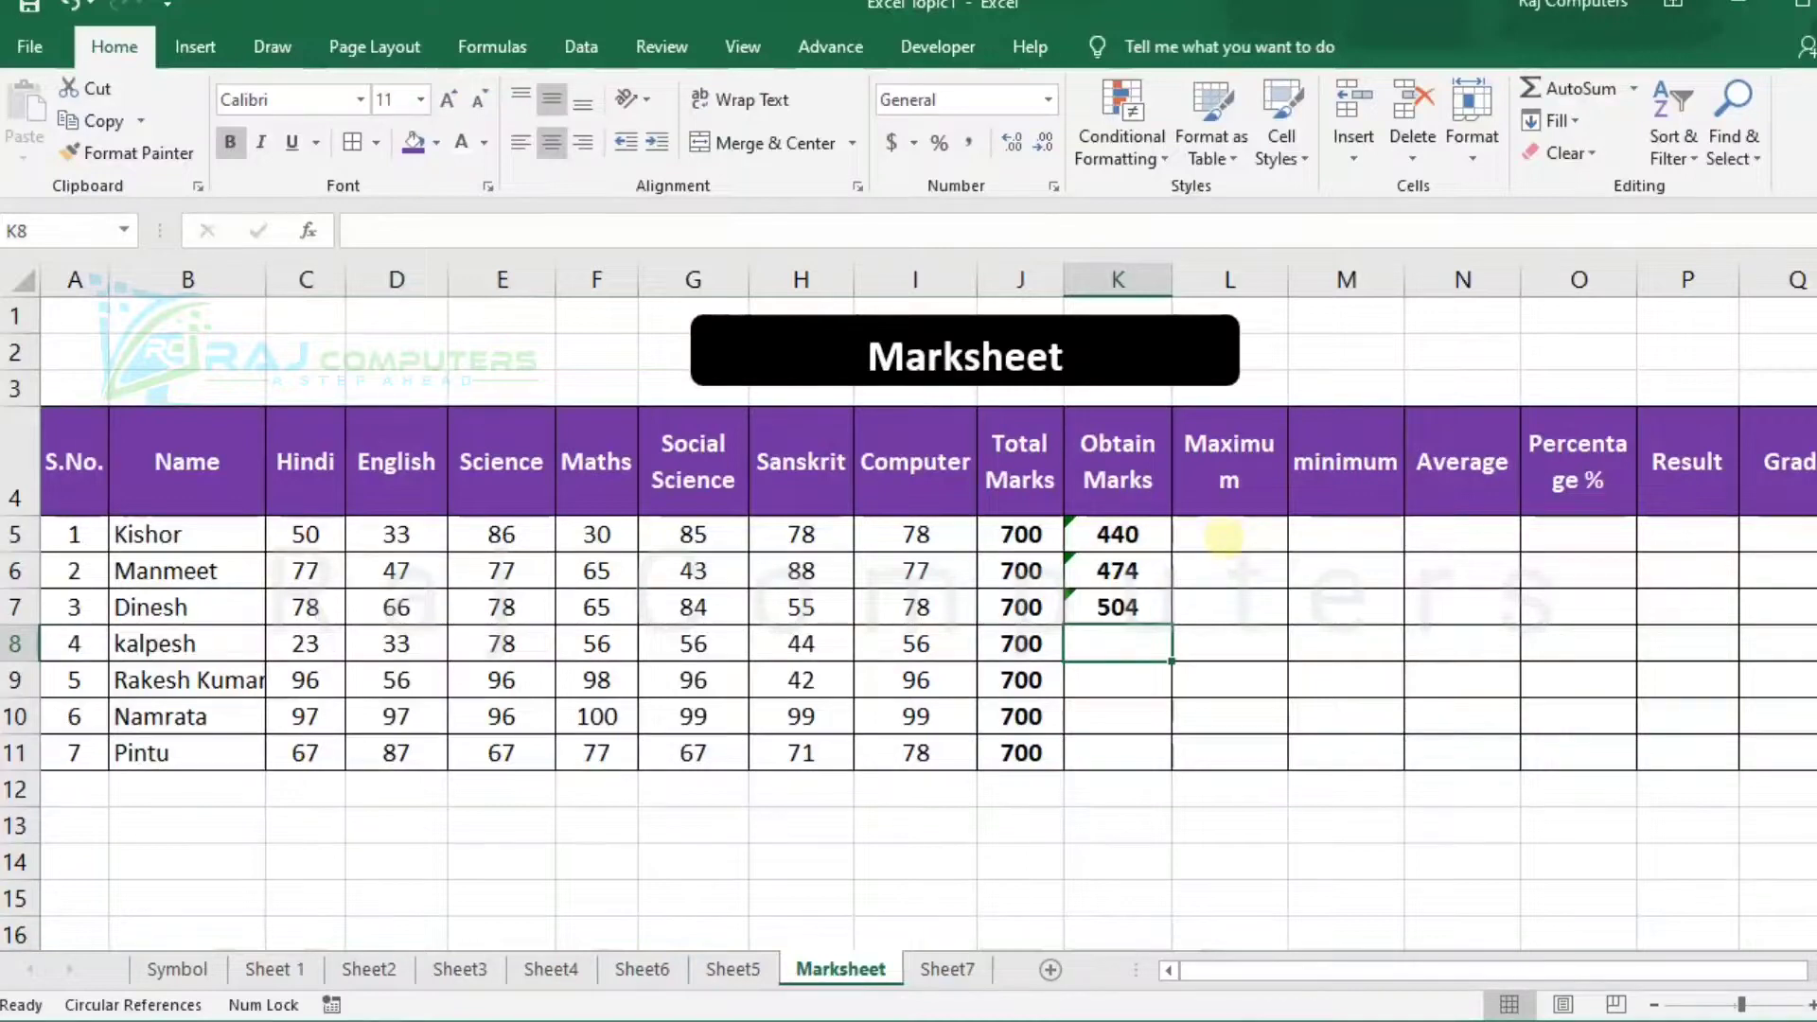
Enter =max(C5:I5) in L5 to get the first student's highest subject mark.
left_click(1224, 537)
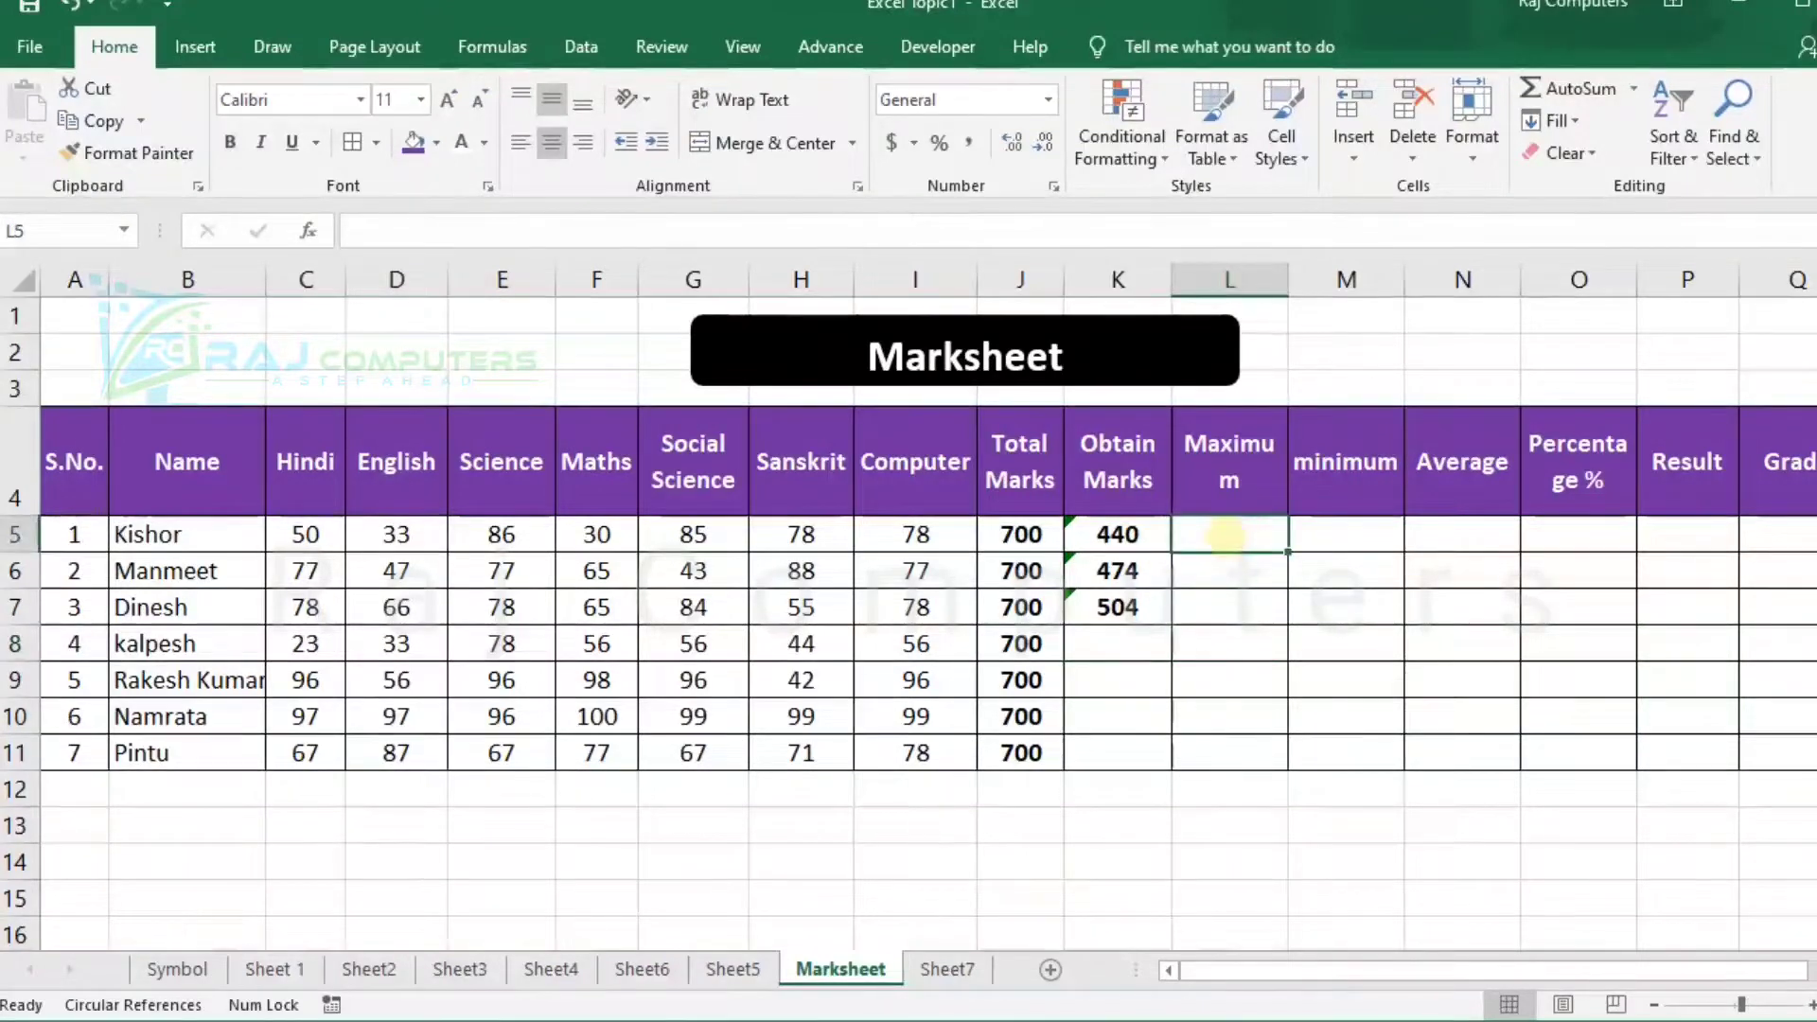
type("=m")
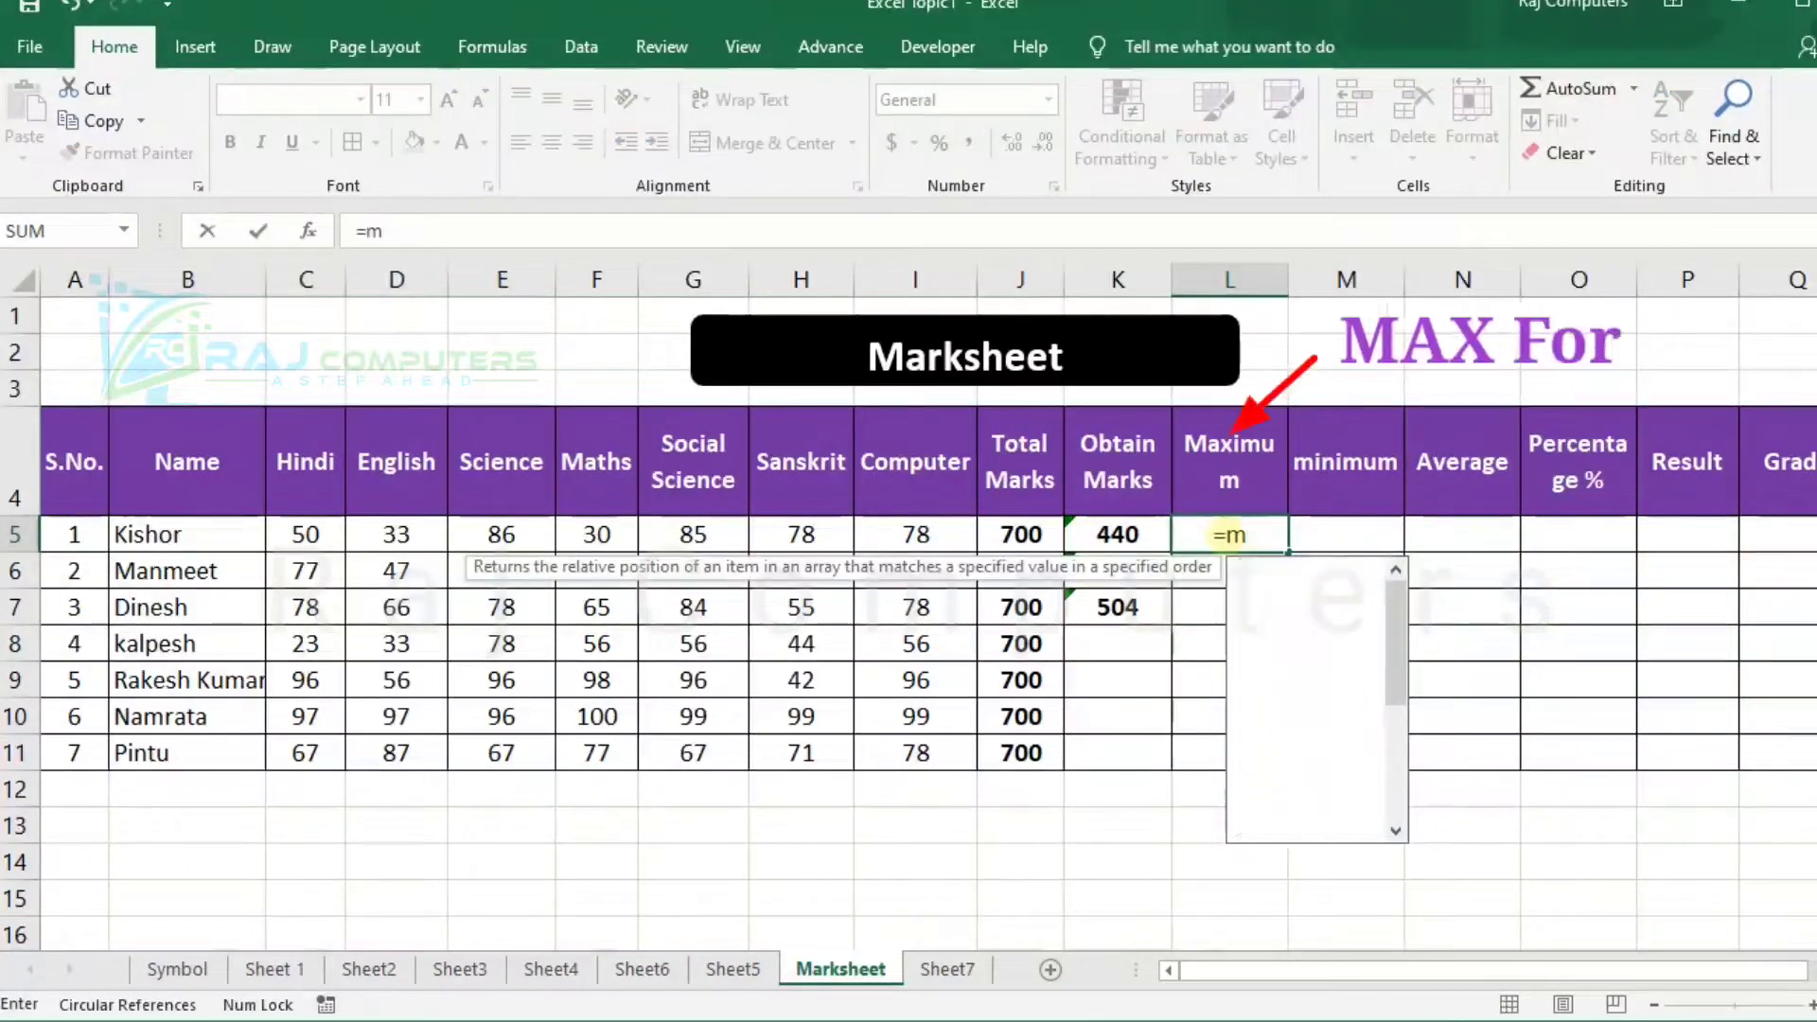
type("ax")
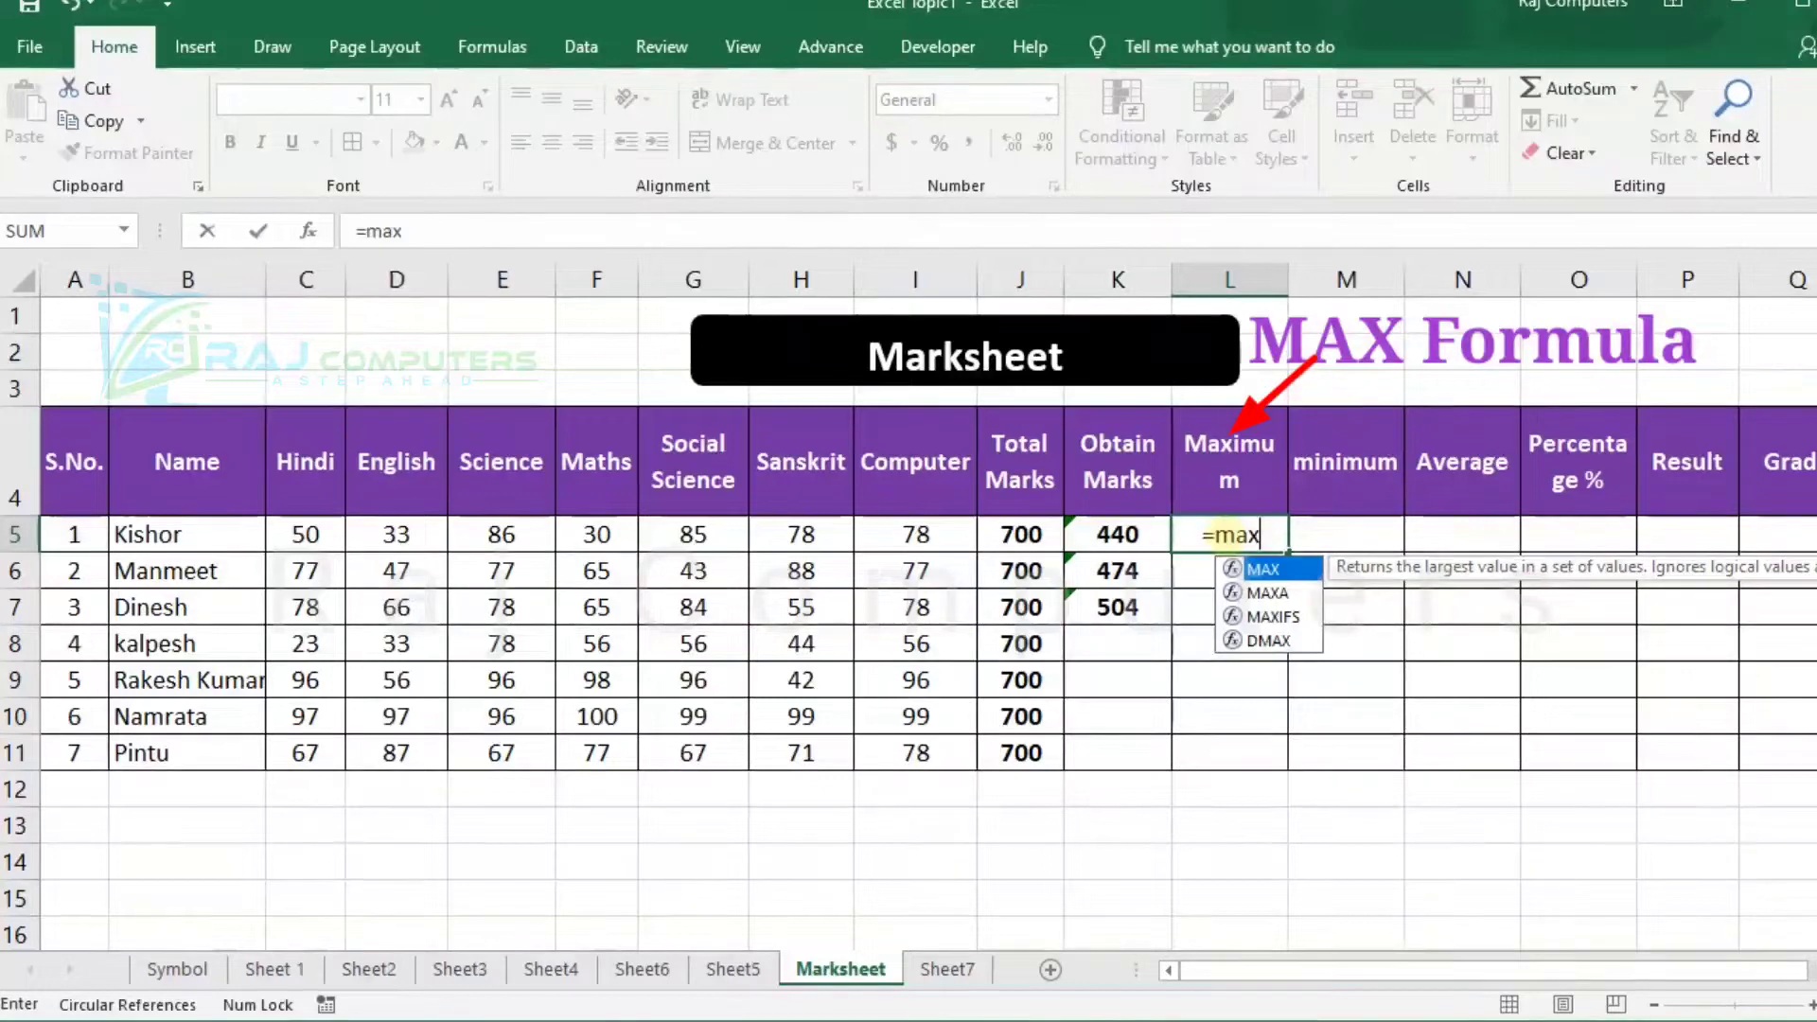
type("(")
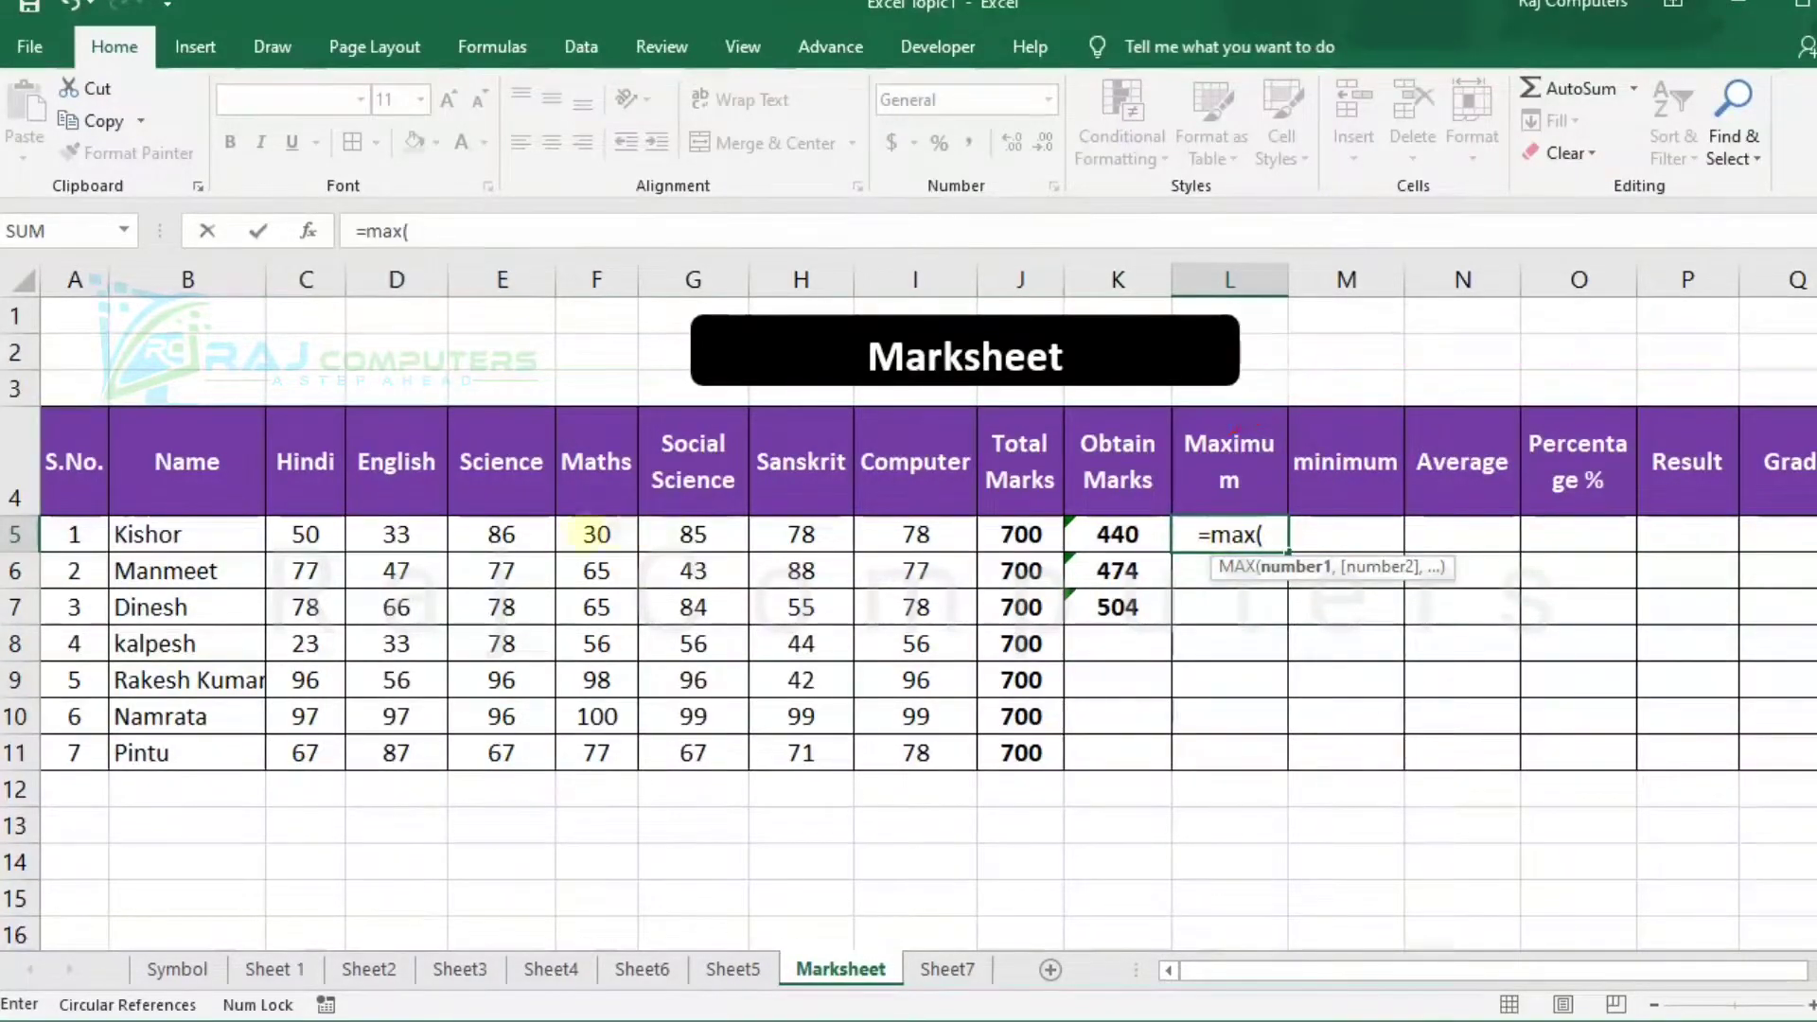
left_click_drag(291, 537, 894, 537)
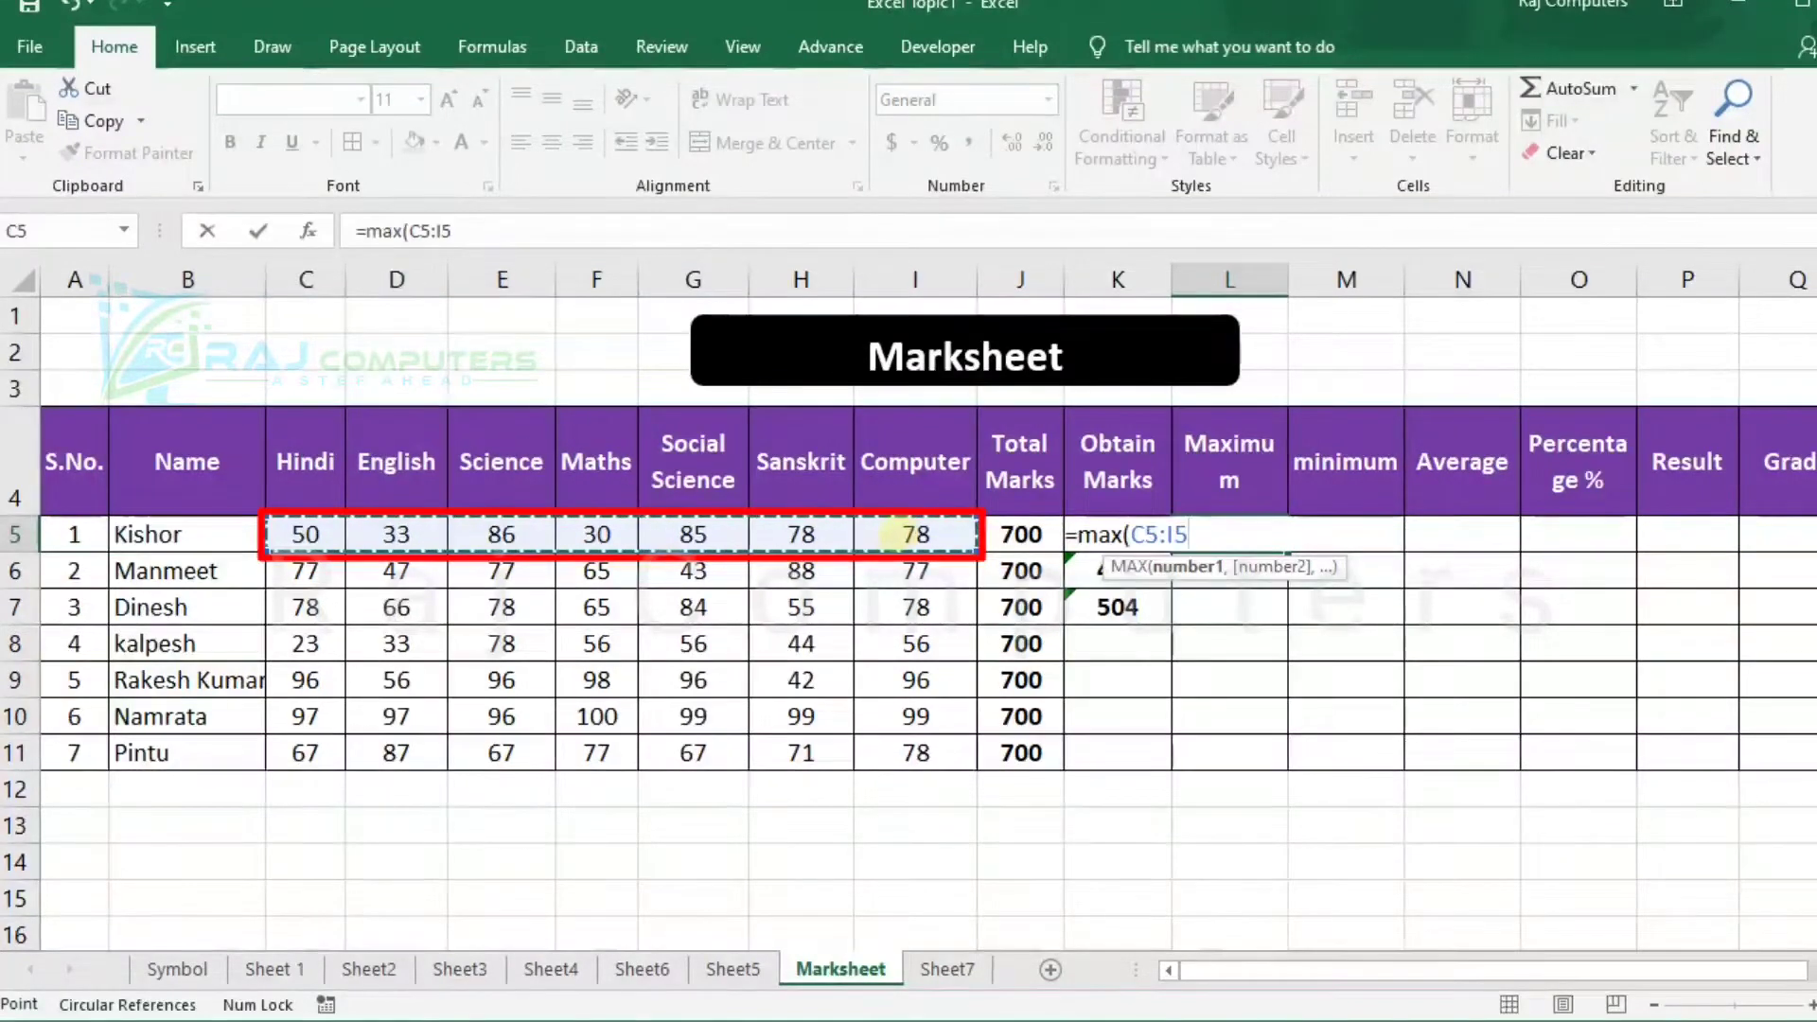
type(")")
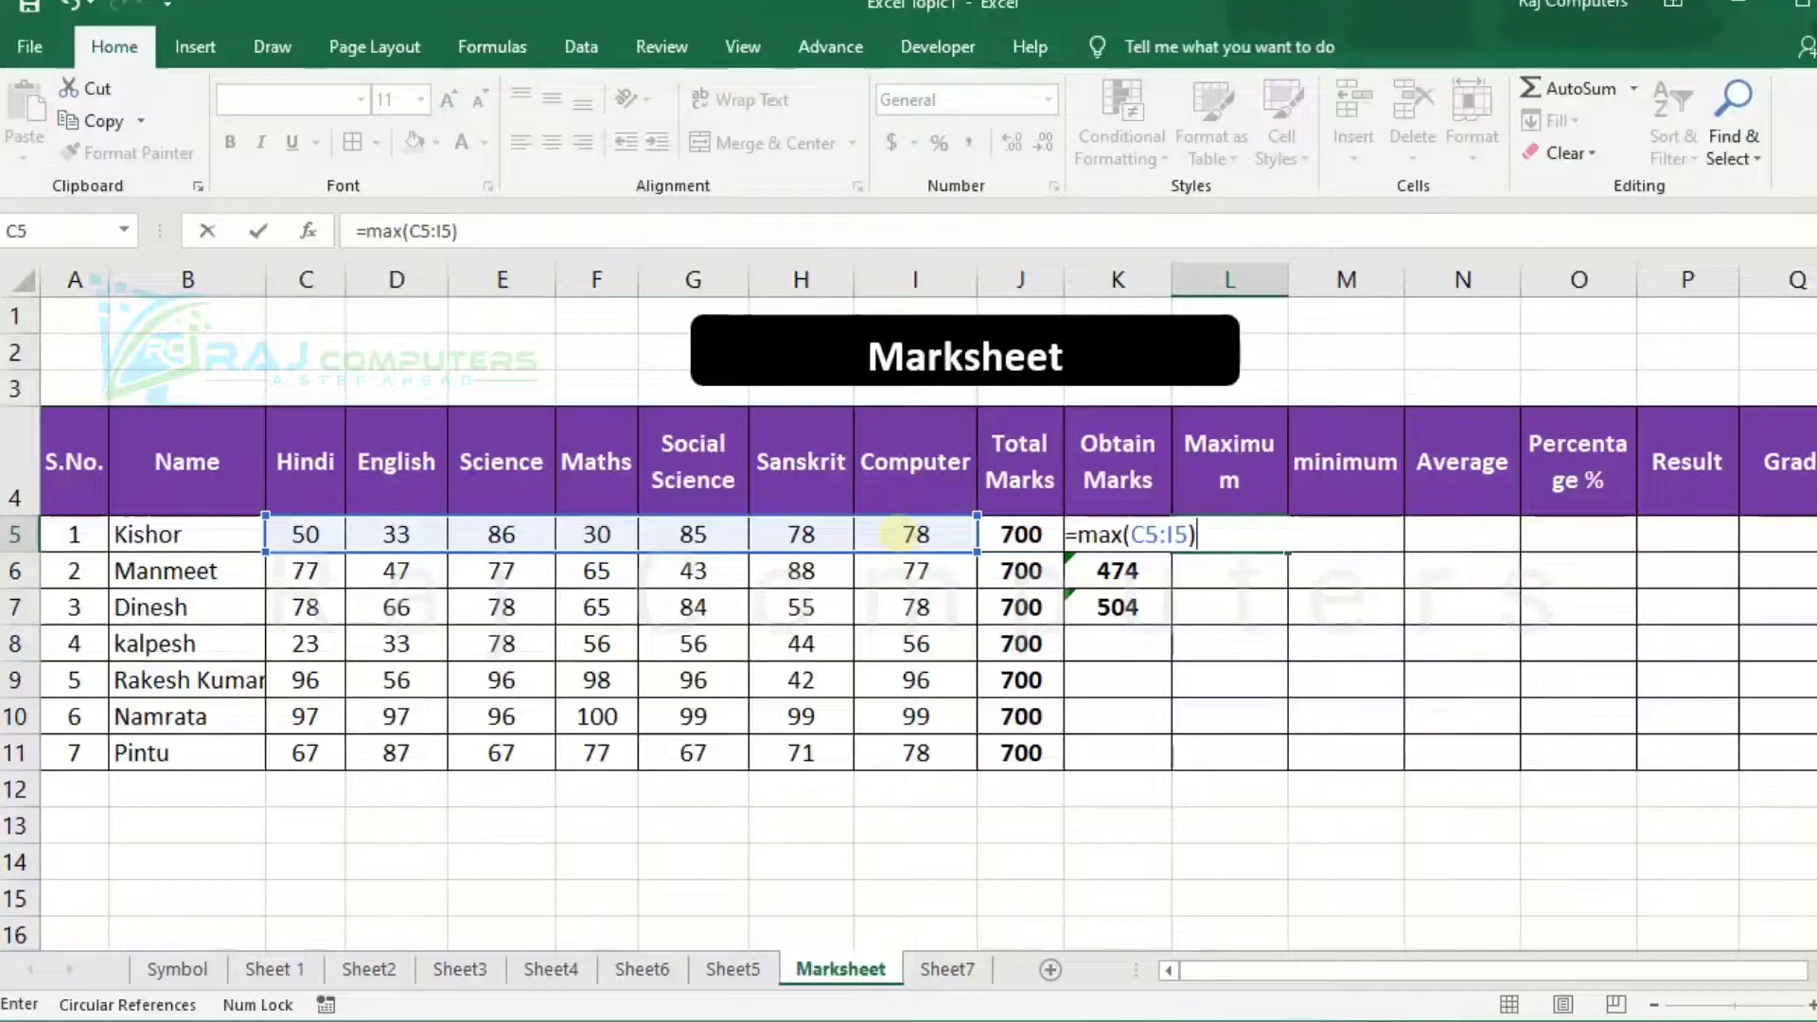
key("Return")
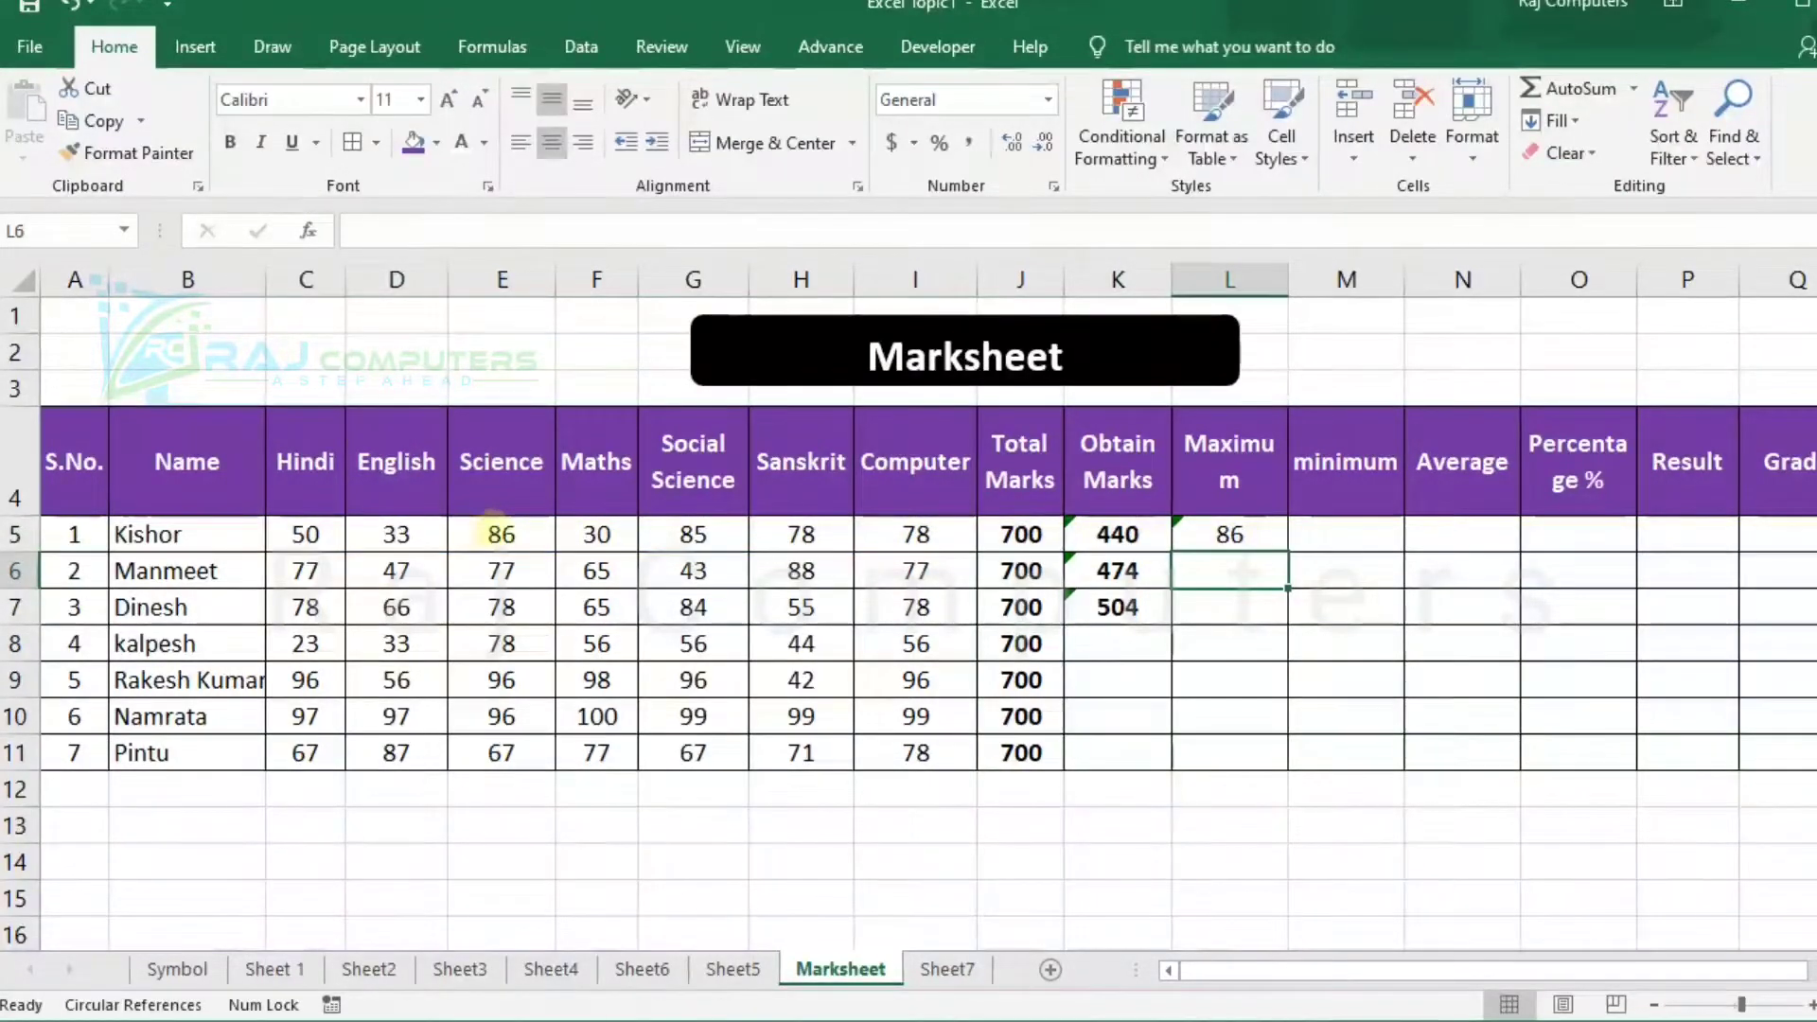
Change the first student's Maths mark in F5 to 90.
left_click(502, 535)
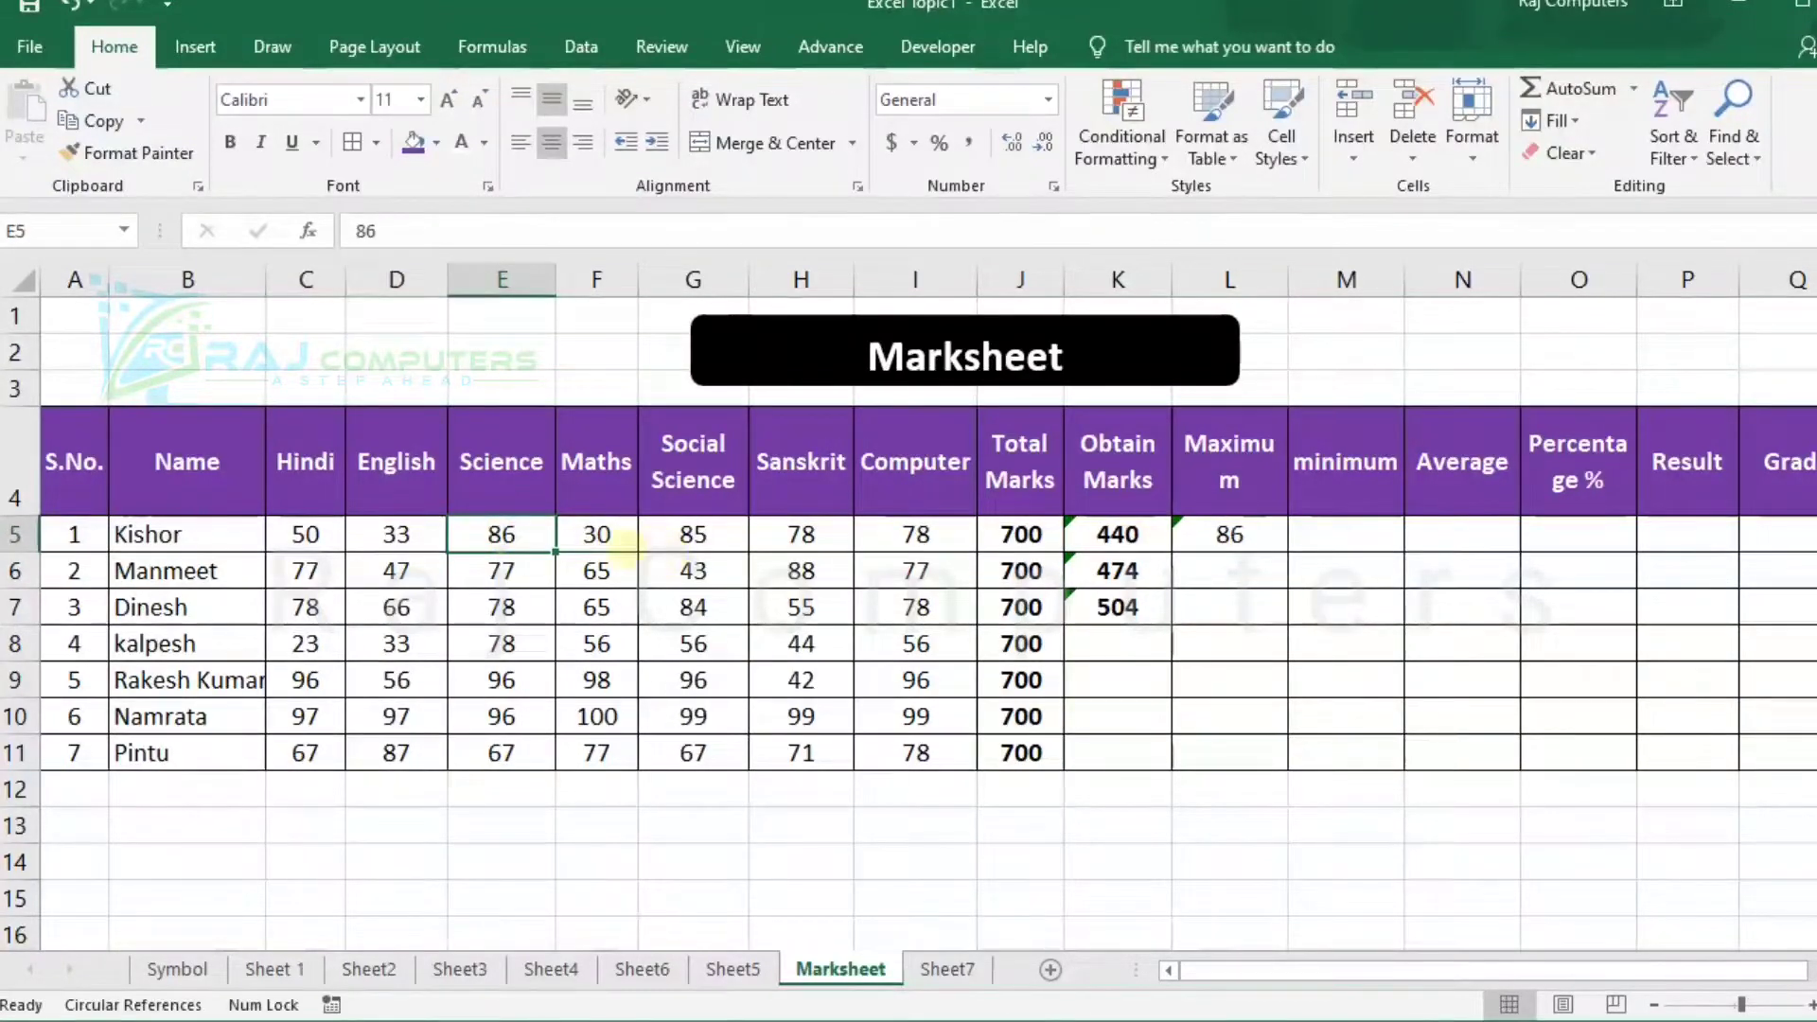
left_click(596, 534)
type("90")
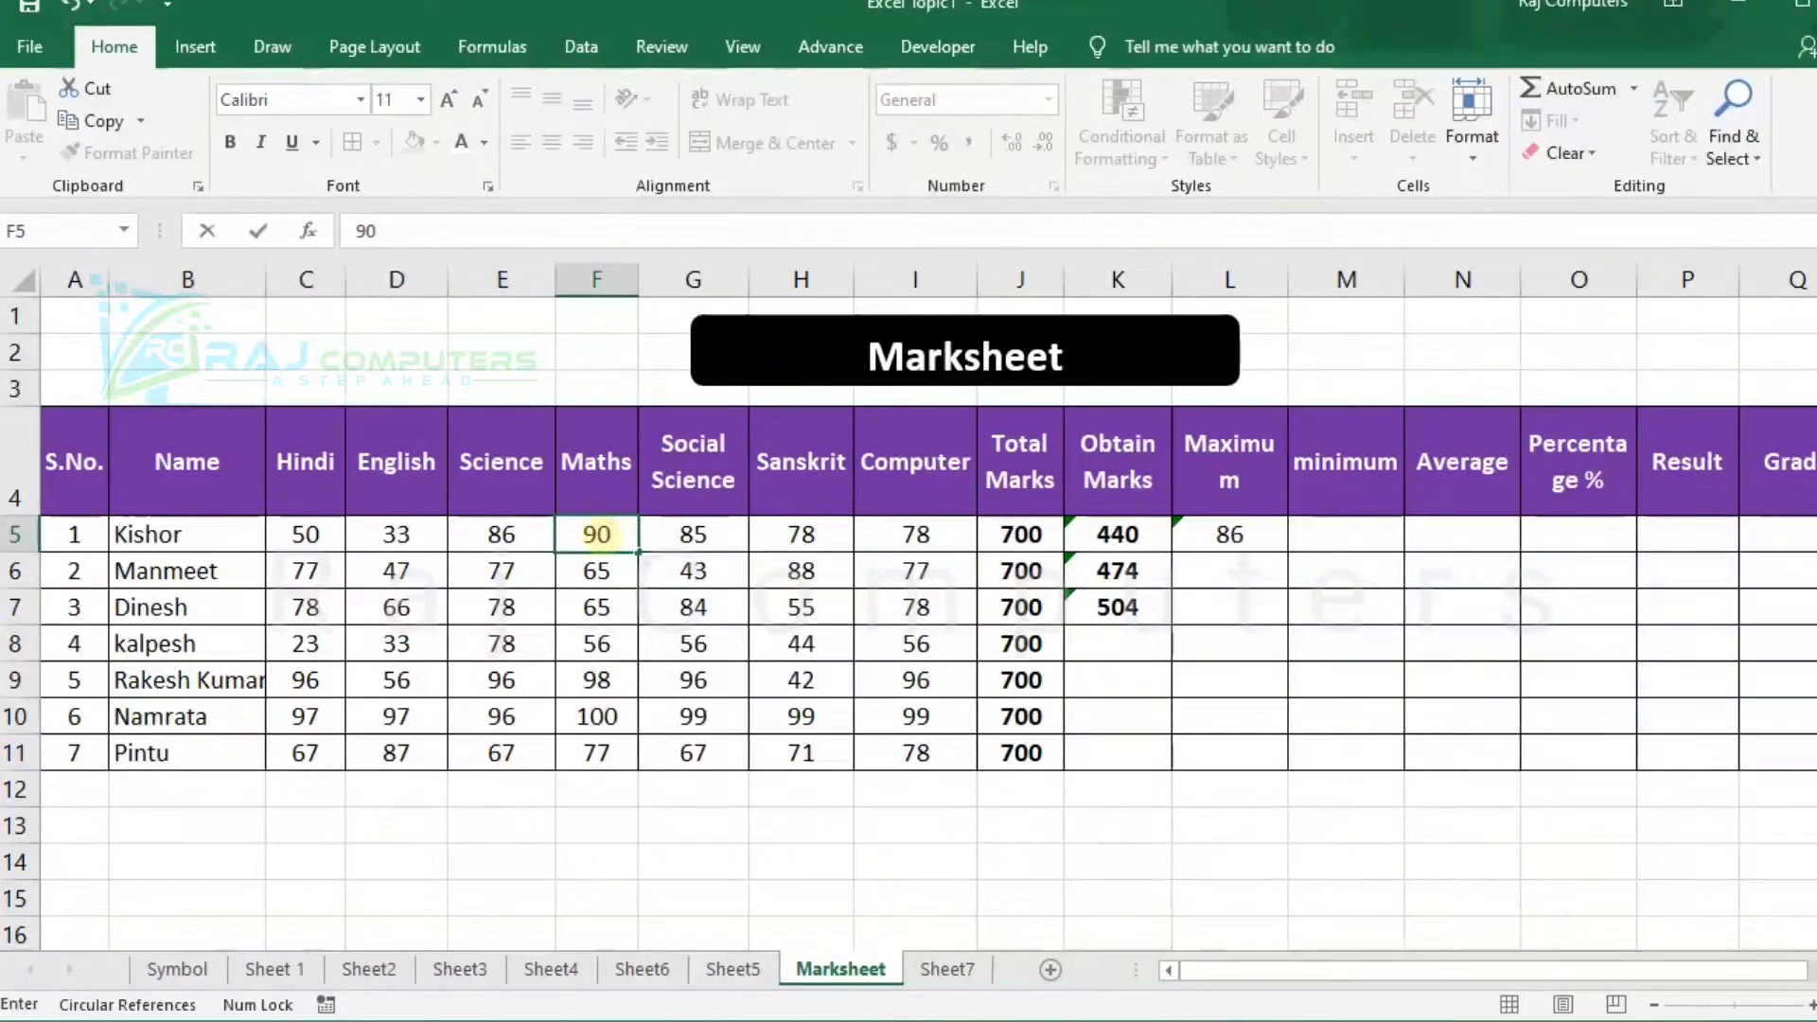
key("Return")
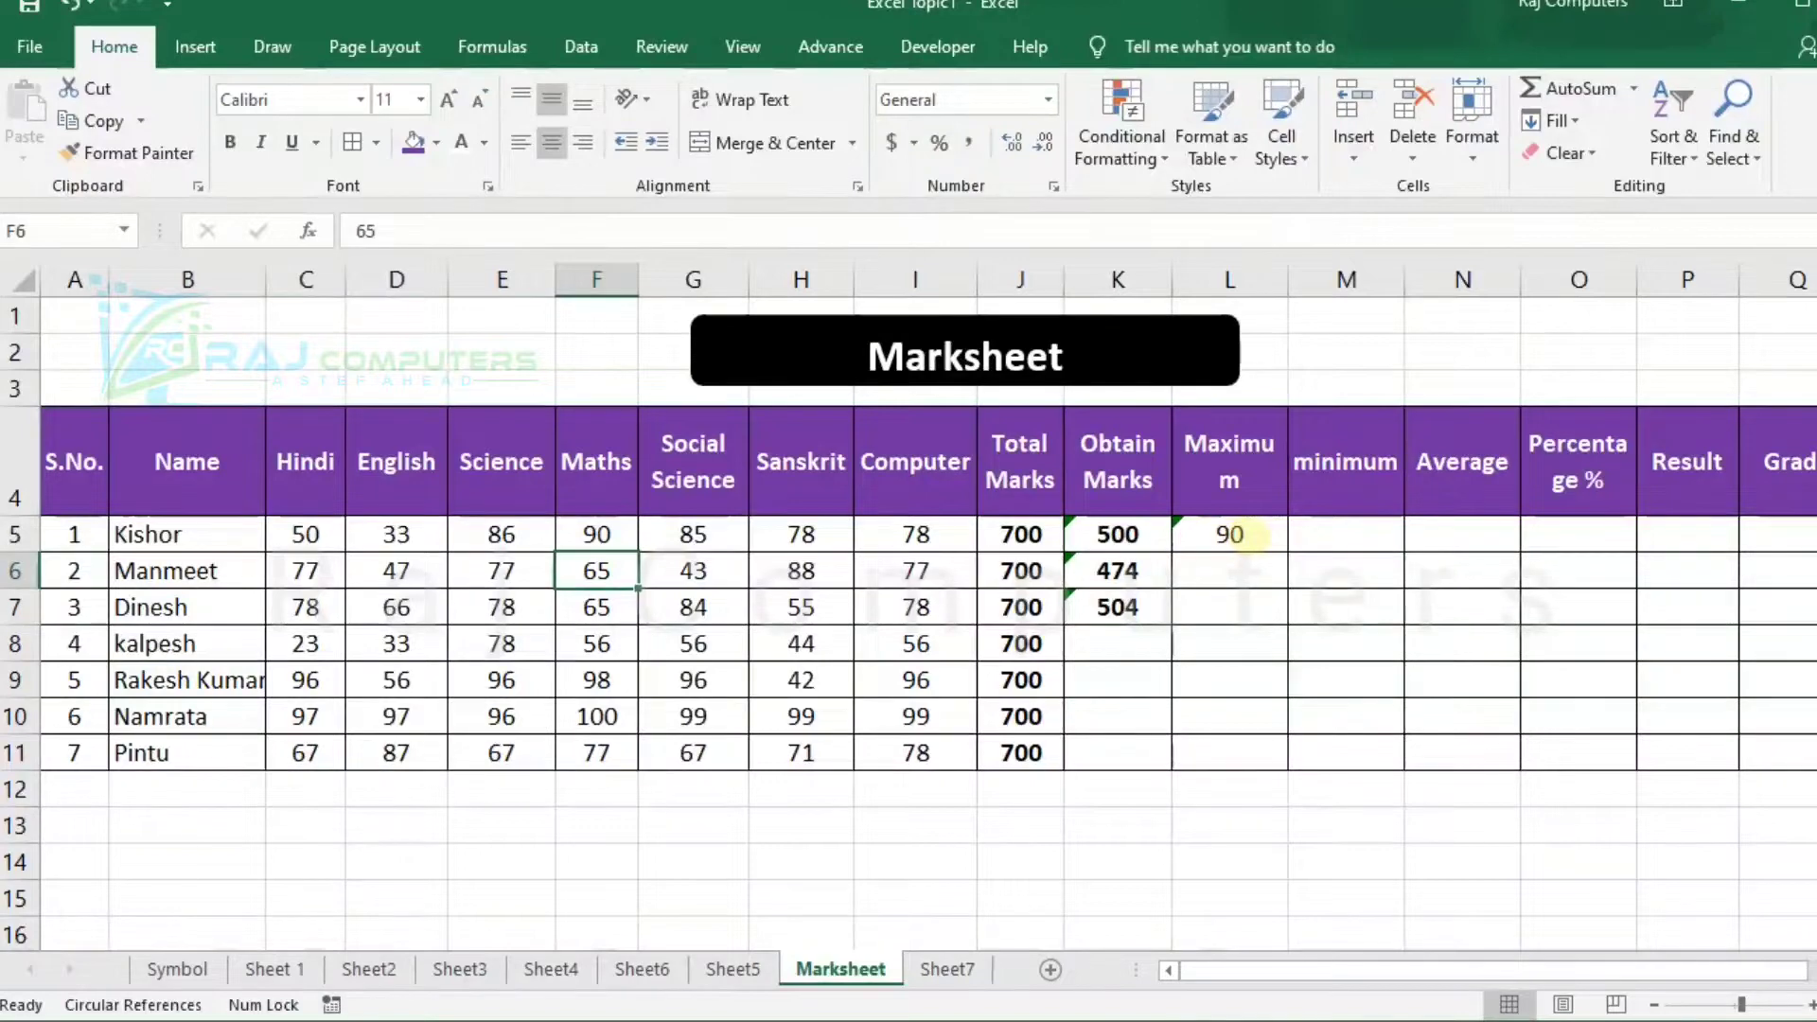
Enter =min(C5:I5) in M5 to get the first student's lowest subject mark.
left_click(1348, 537)
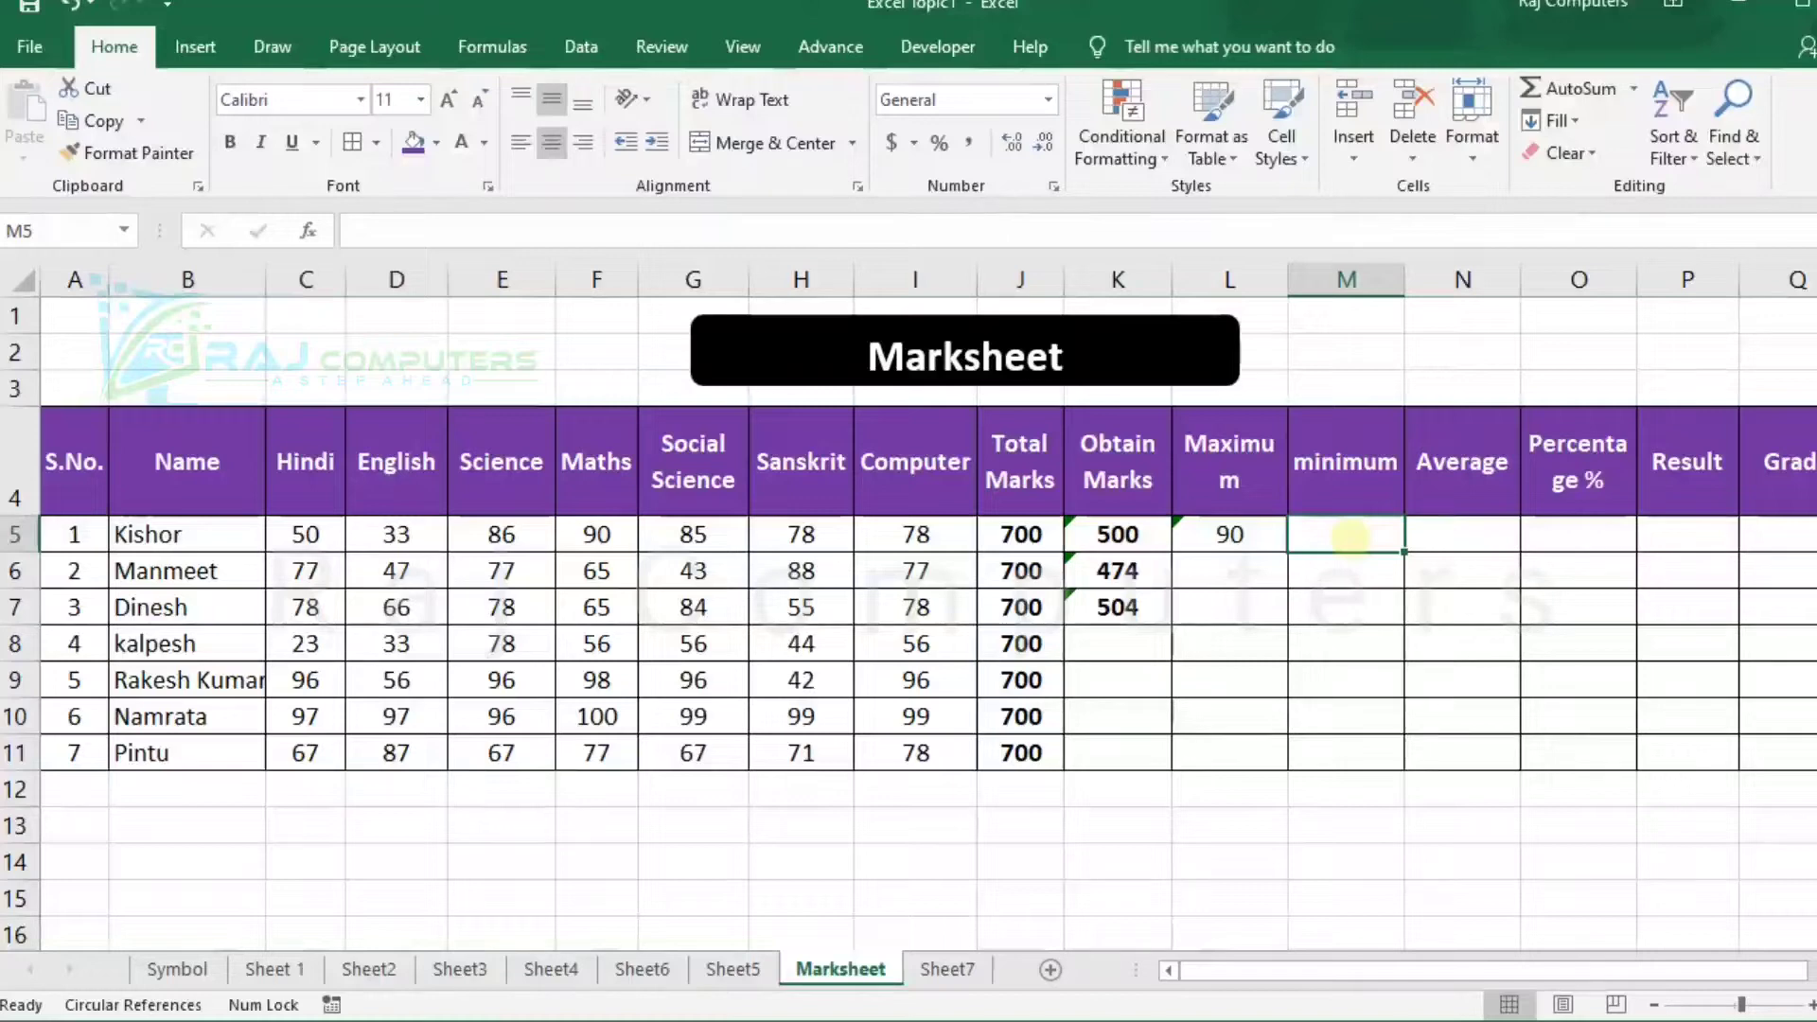
type("=")
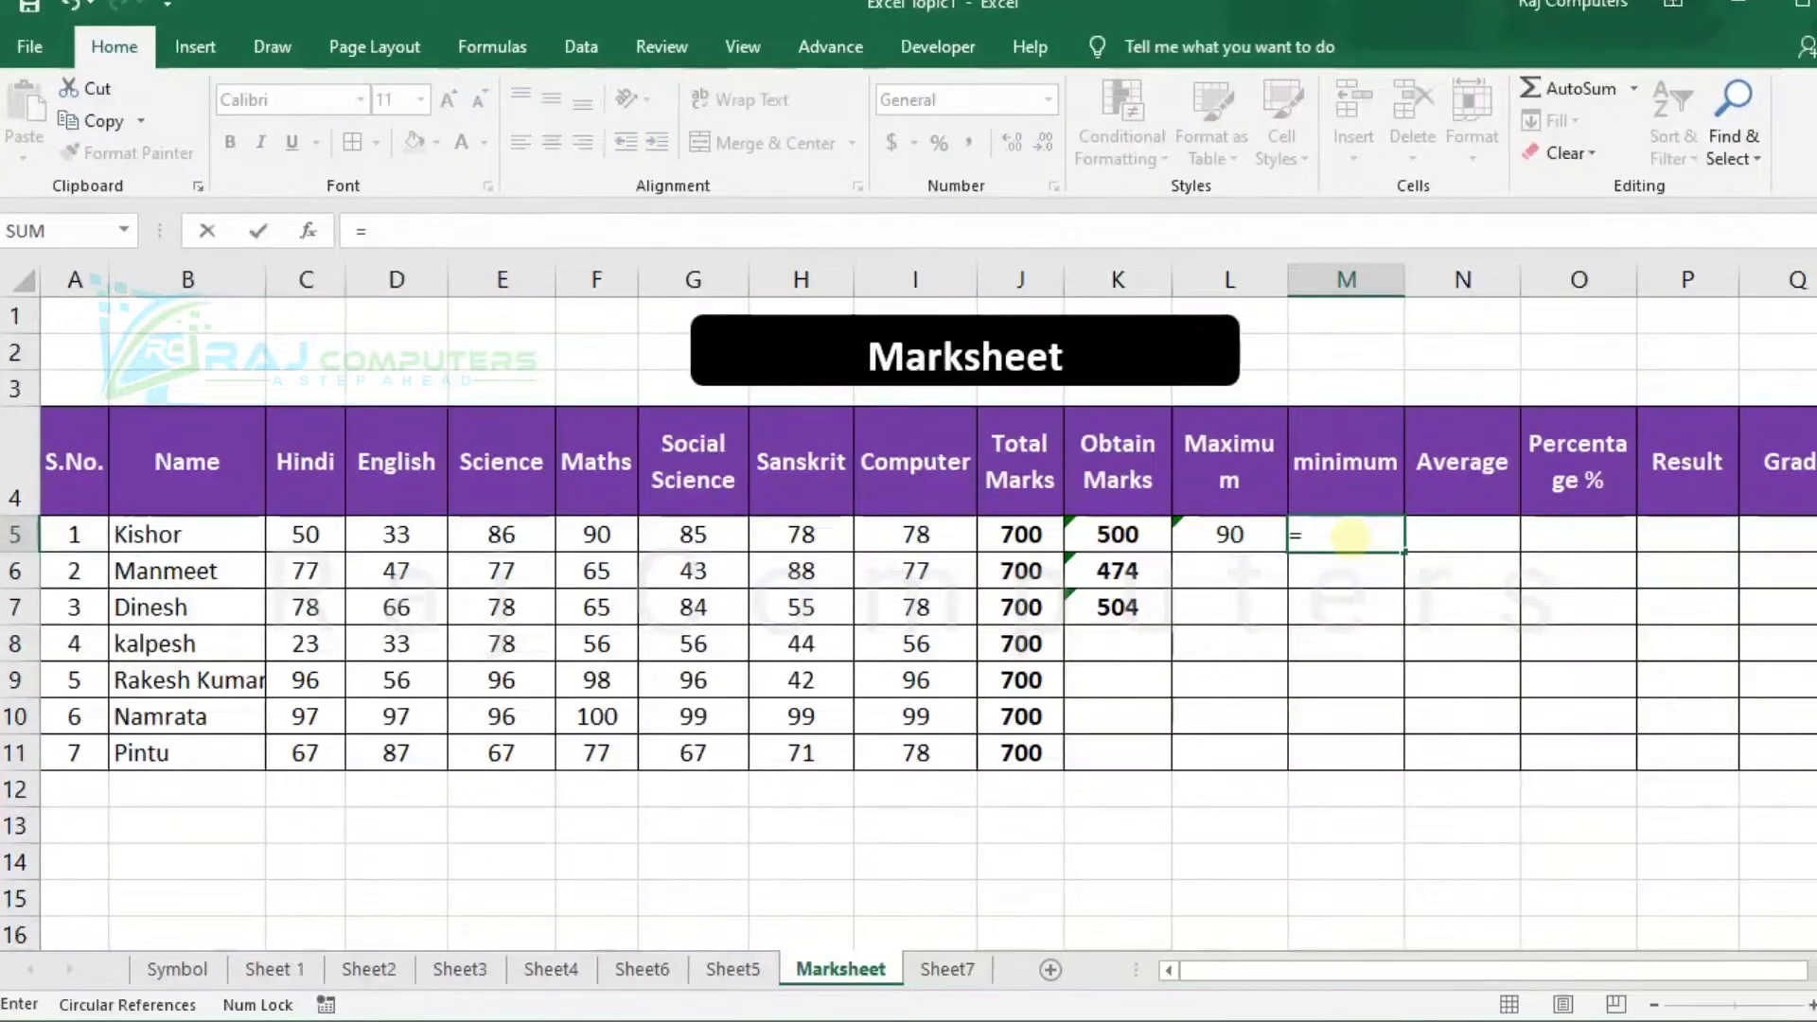
type("min")
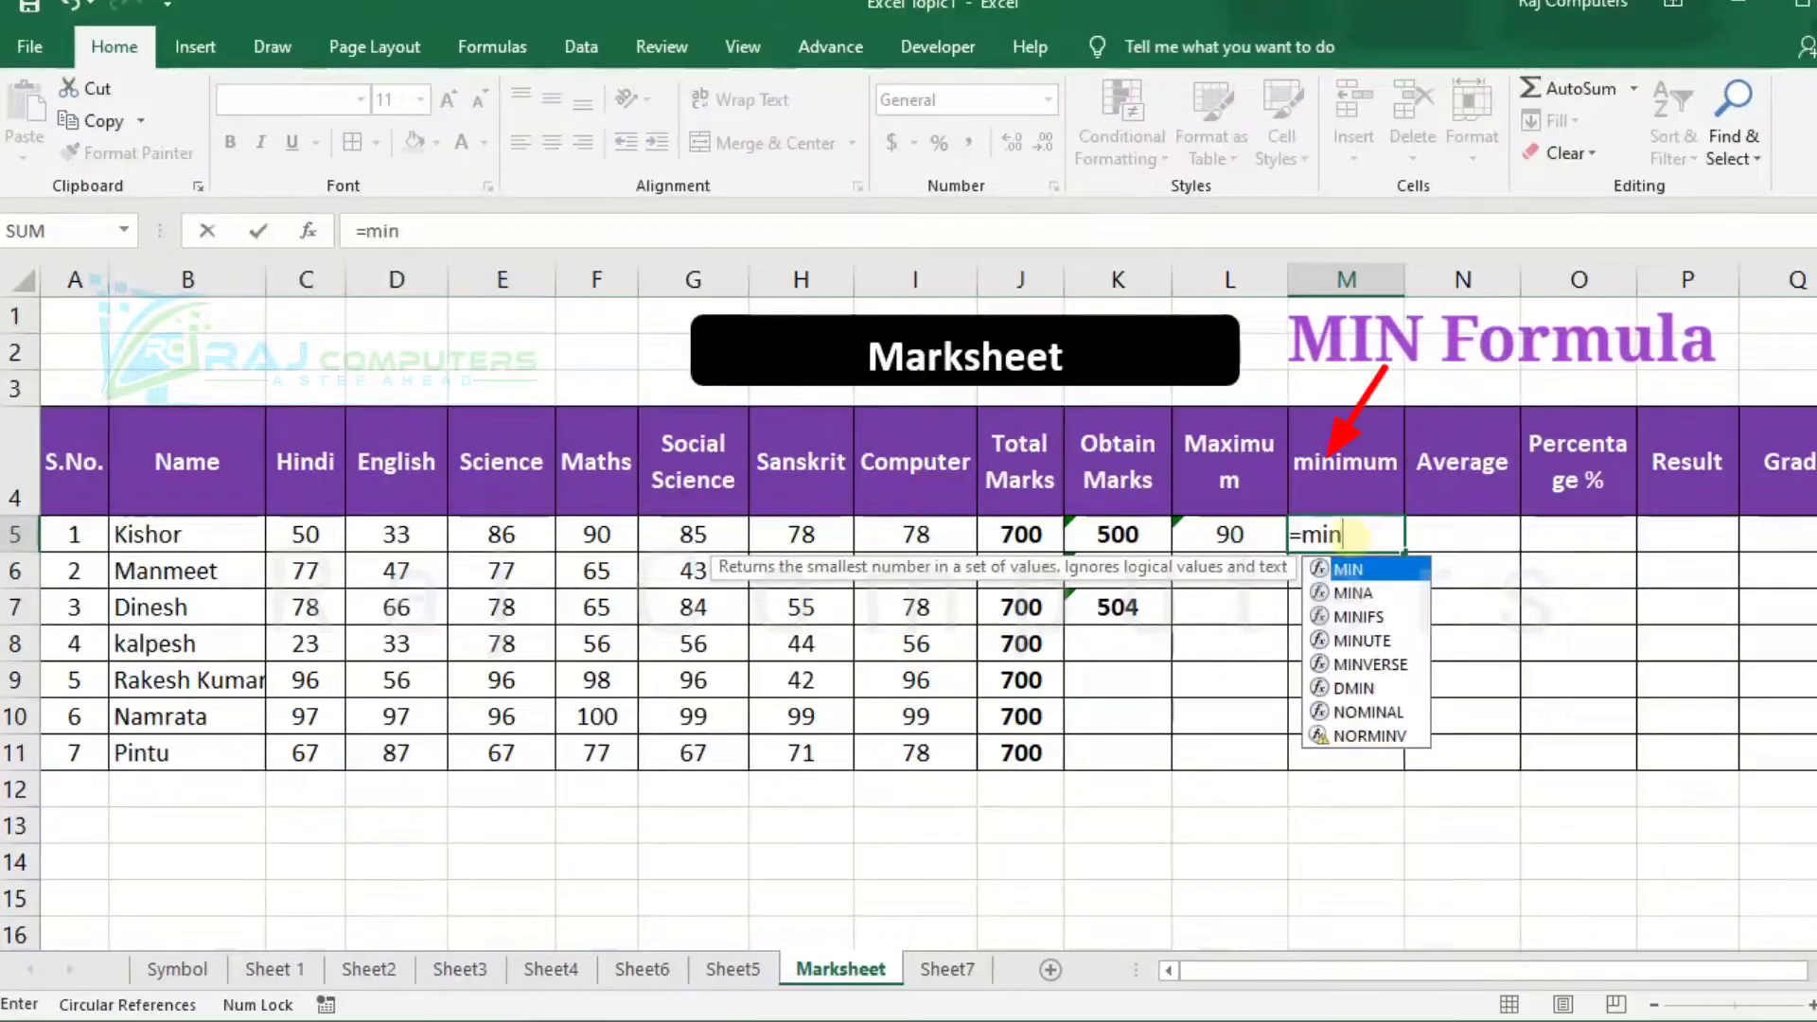
type("(")
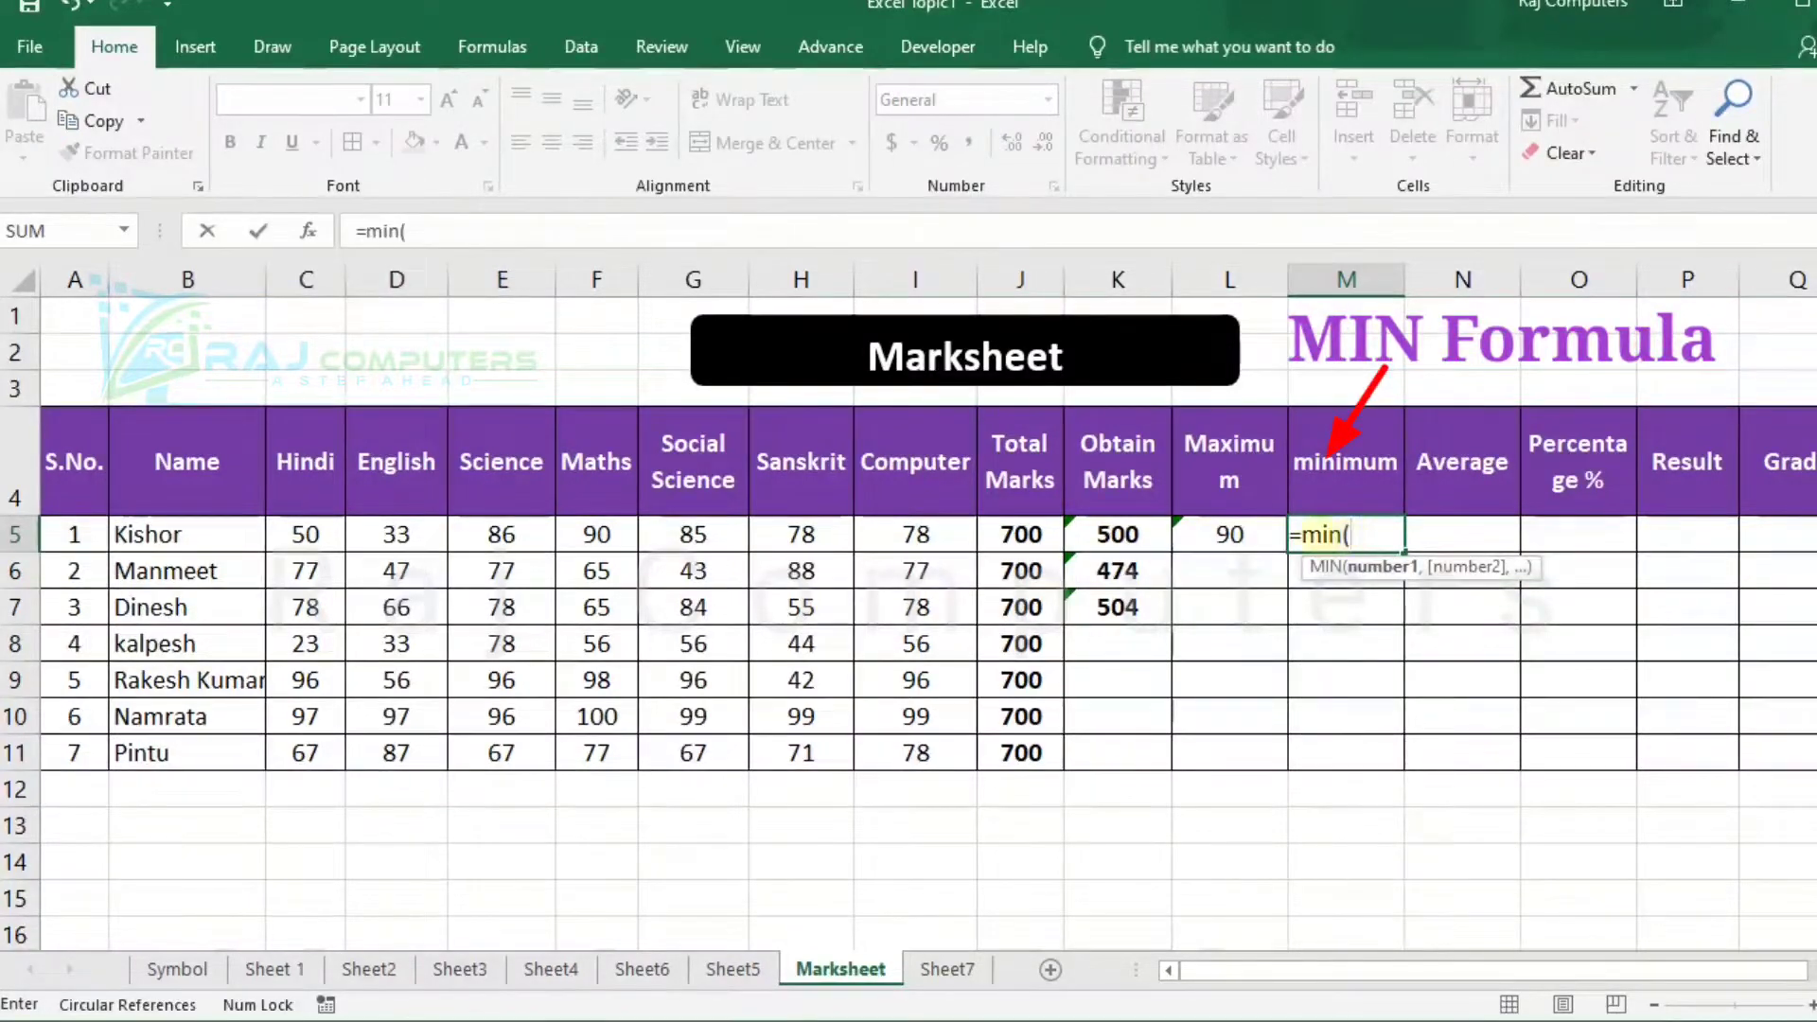
left_click(333, 533)
left_click_drag(333, 533, 880, 535)
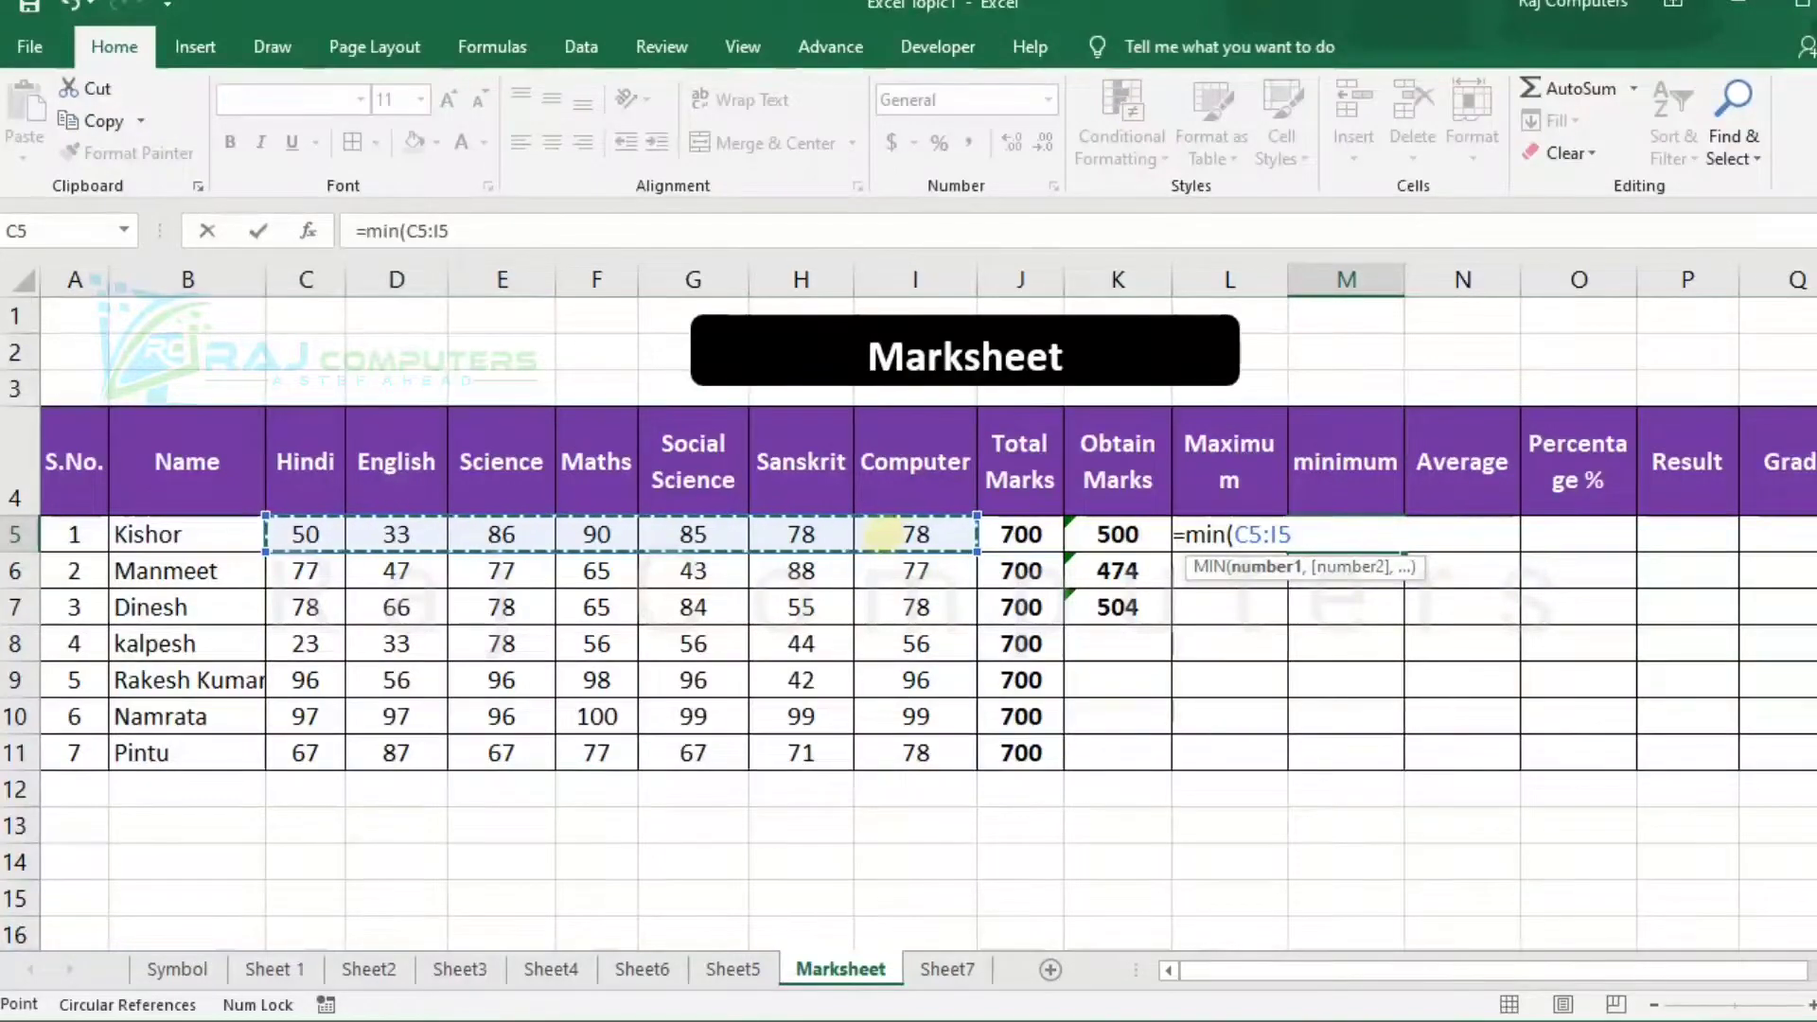
type(")")
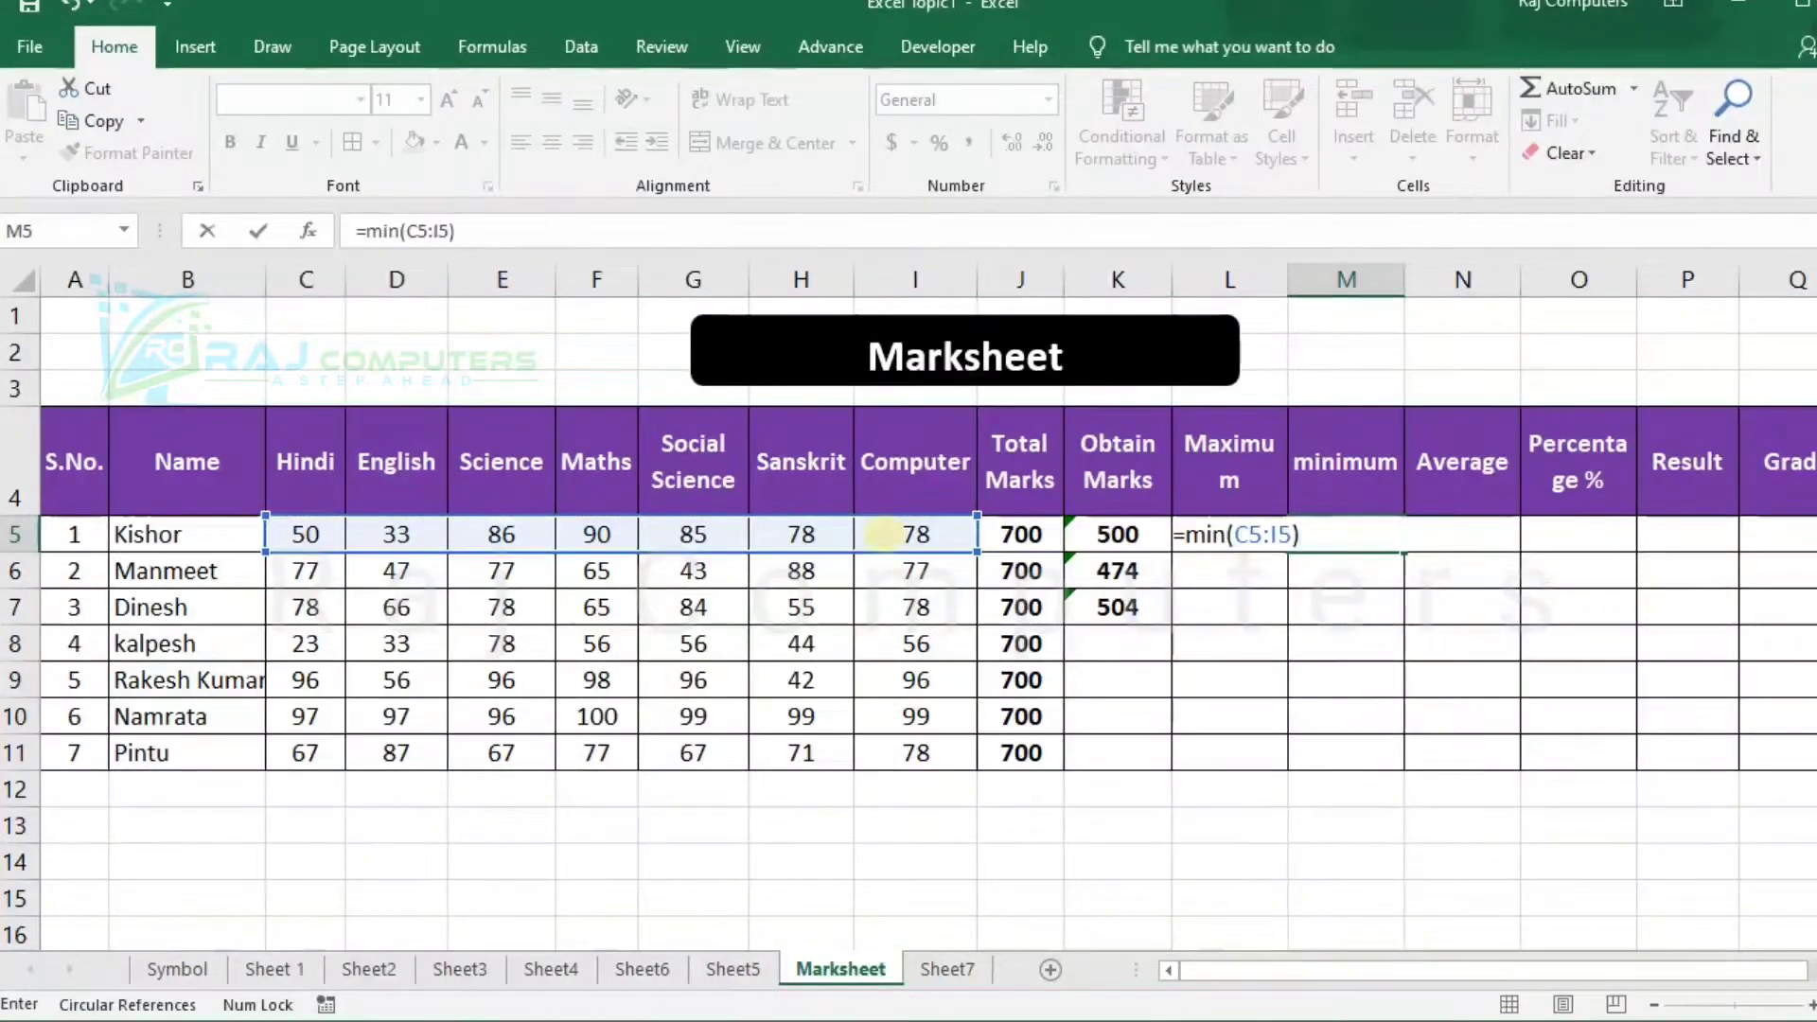
key("Return")
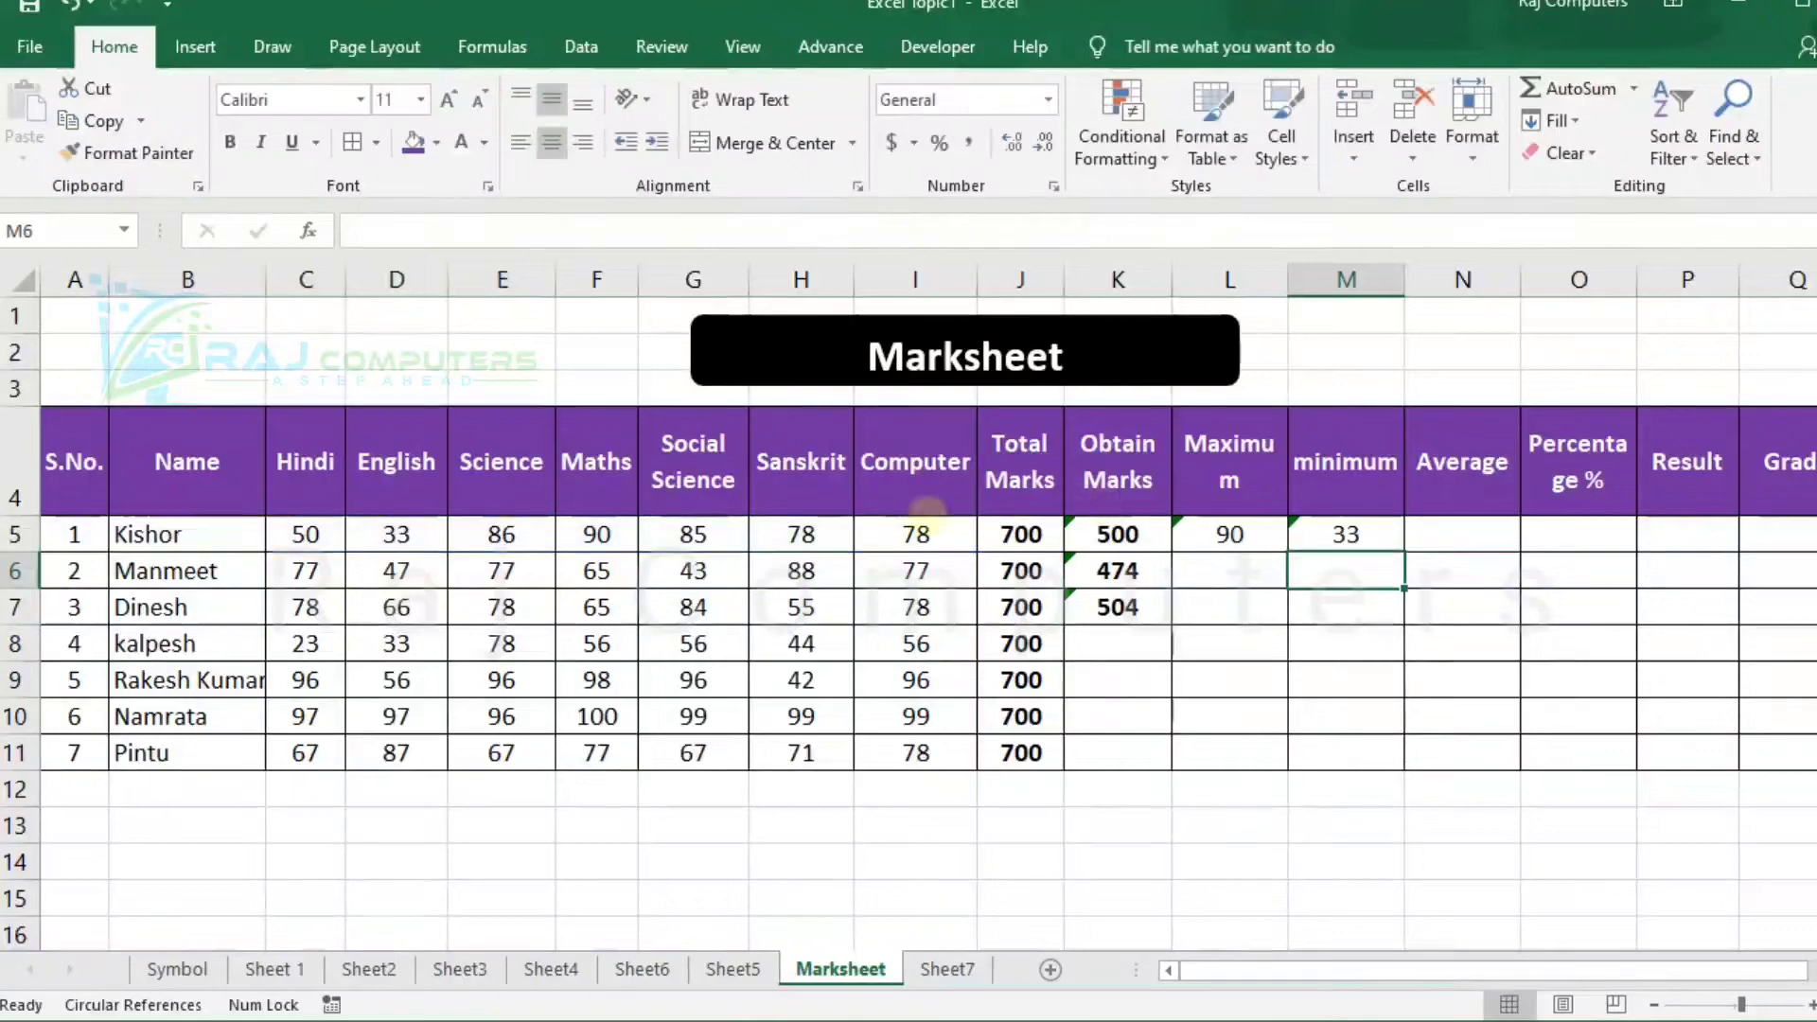
Change the first student's Hindi mark in C5 to 28.
left_click(305, 534)
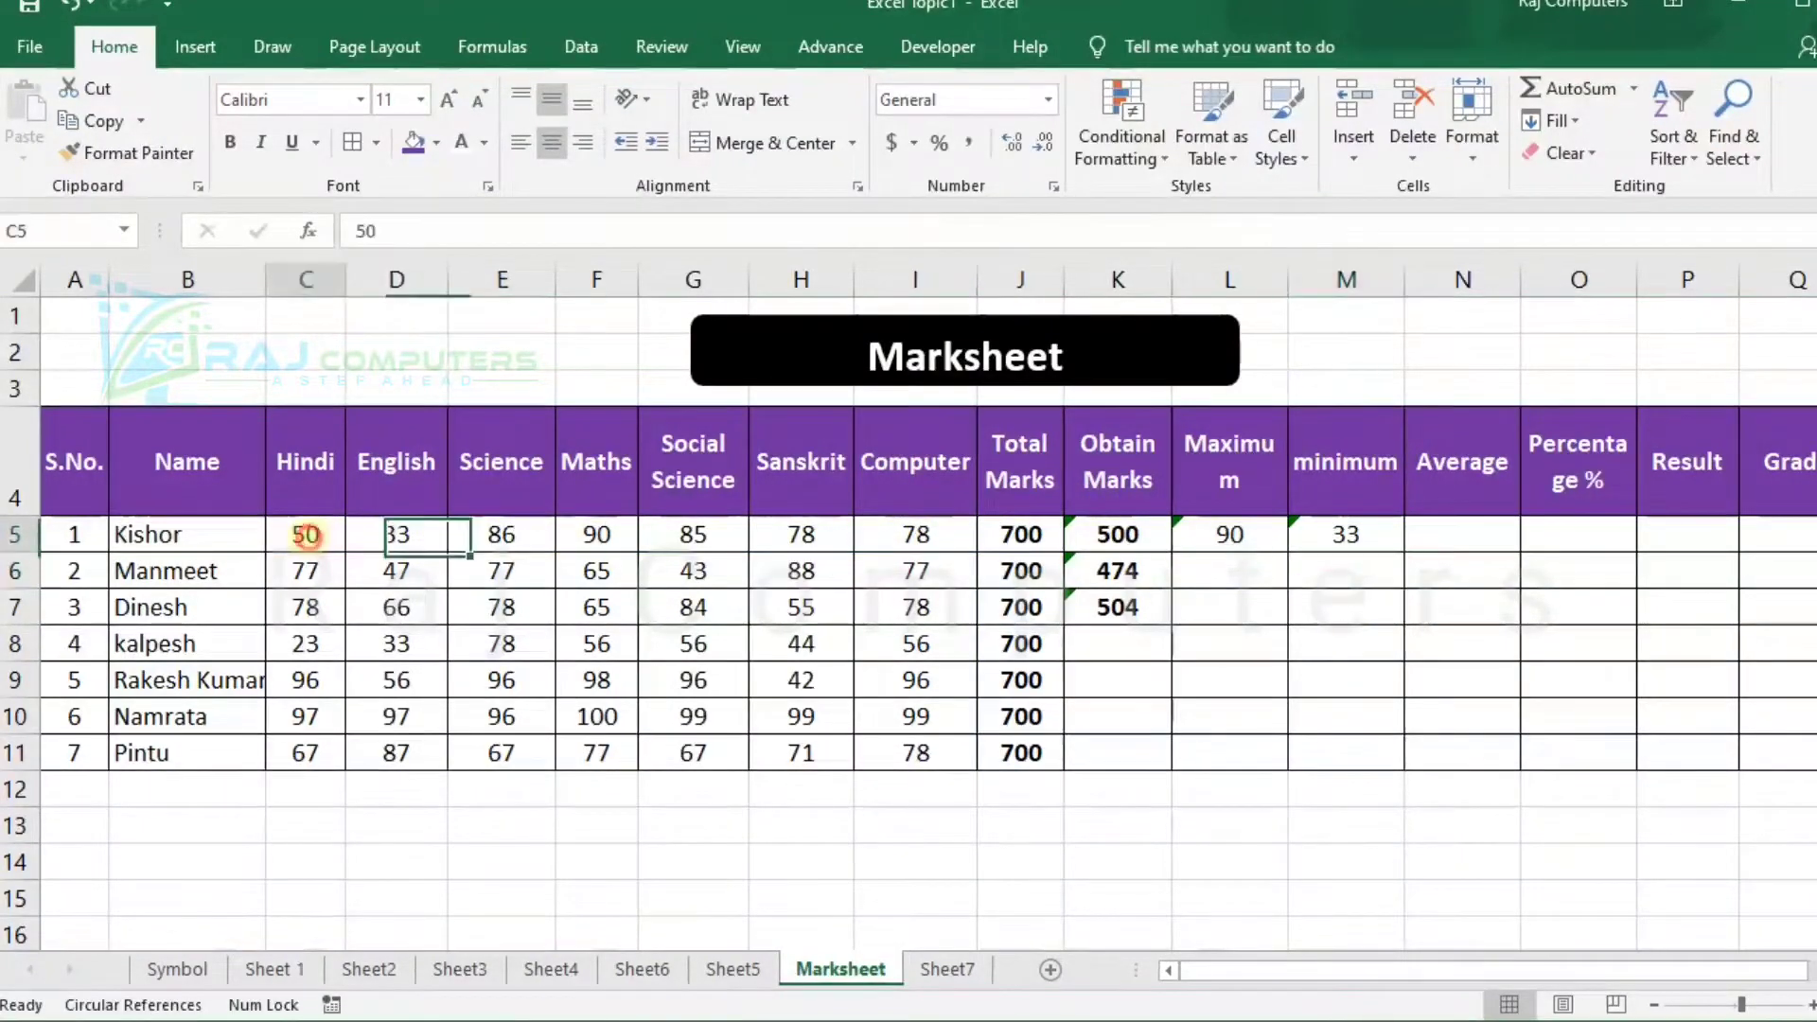
type("28")
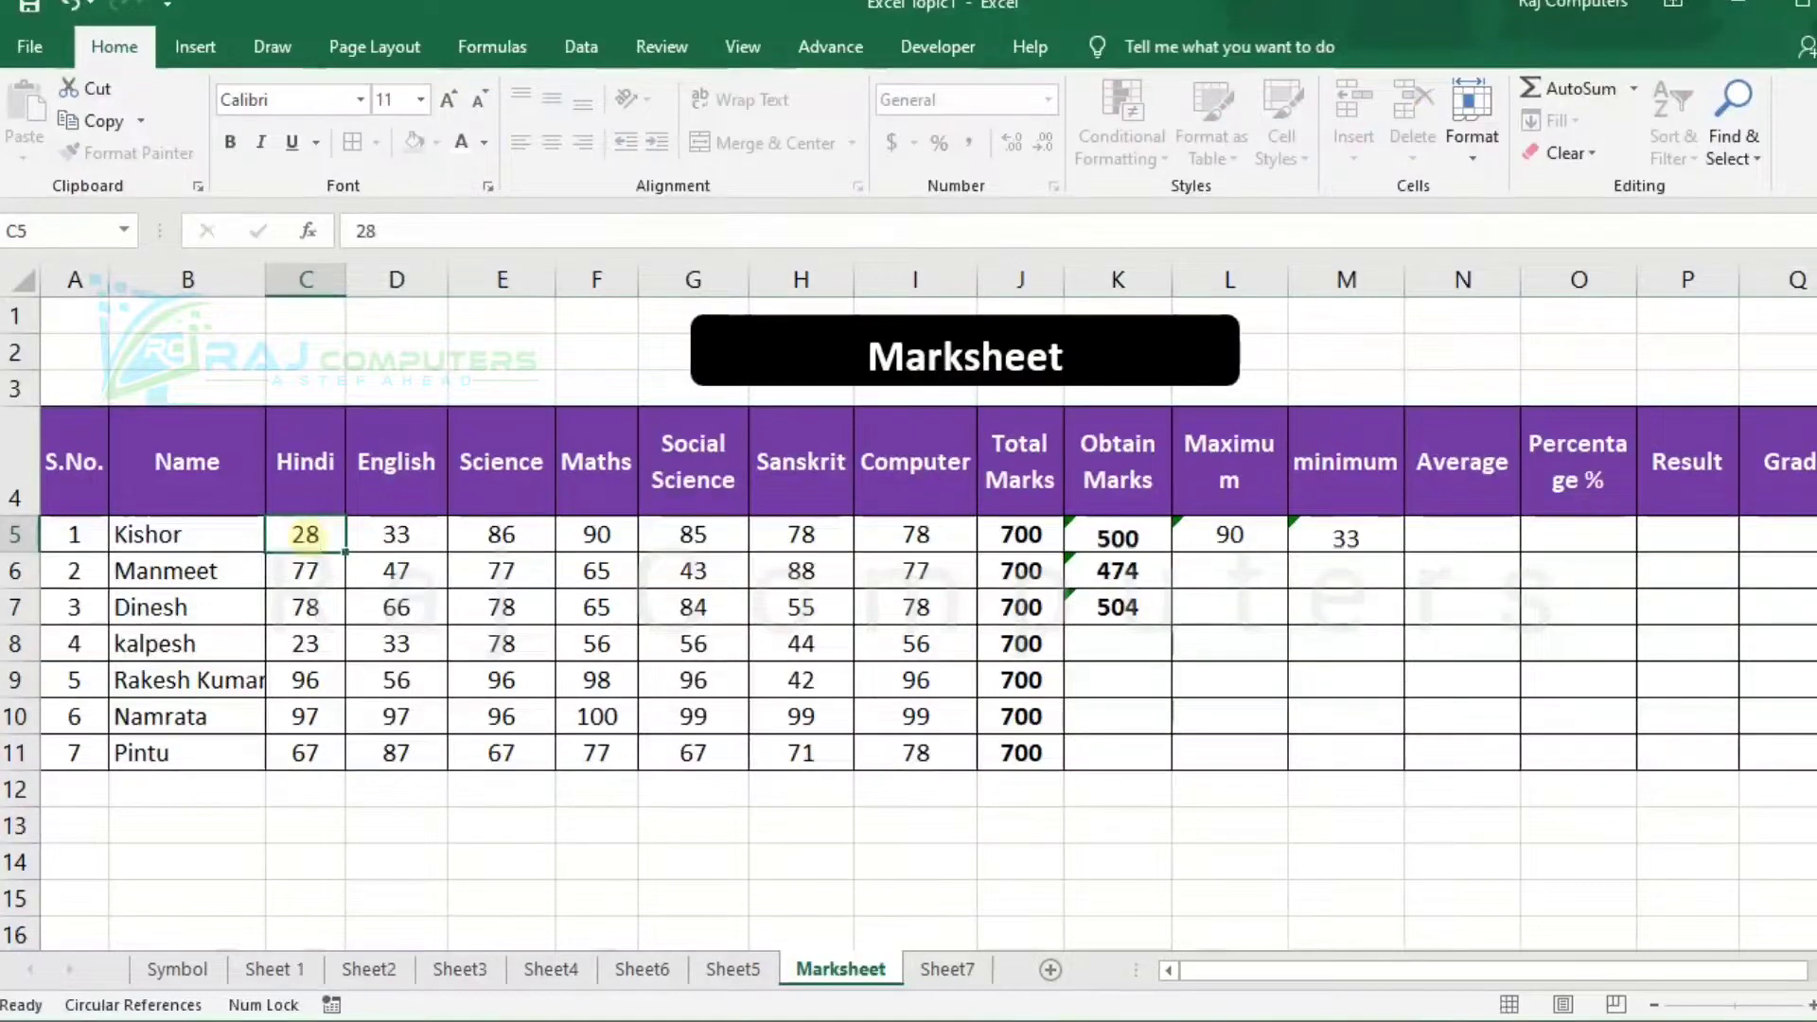
key("Return")
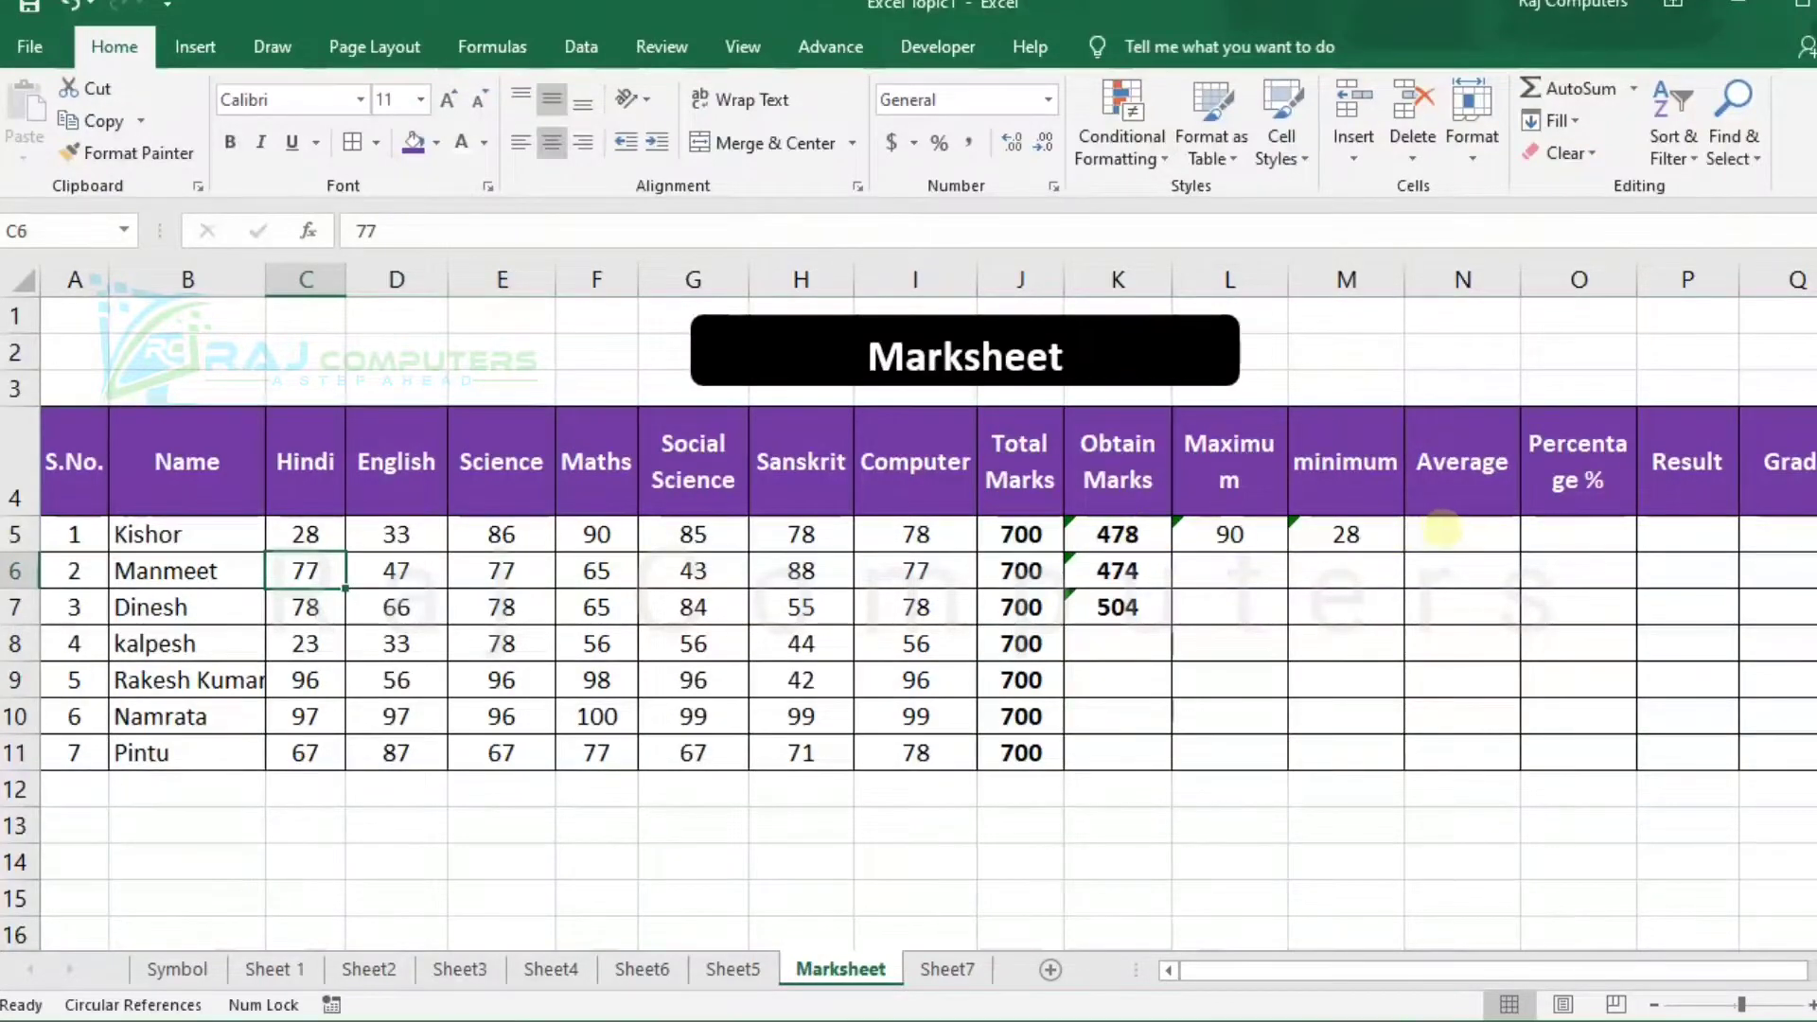
Enter =average(C5:I5) in N5 to average the first student's subject marks.
left_click(1441, 531)
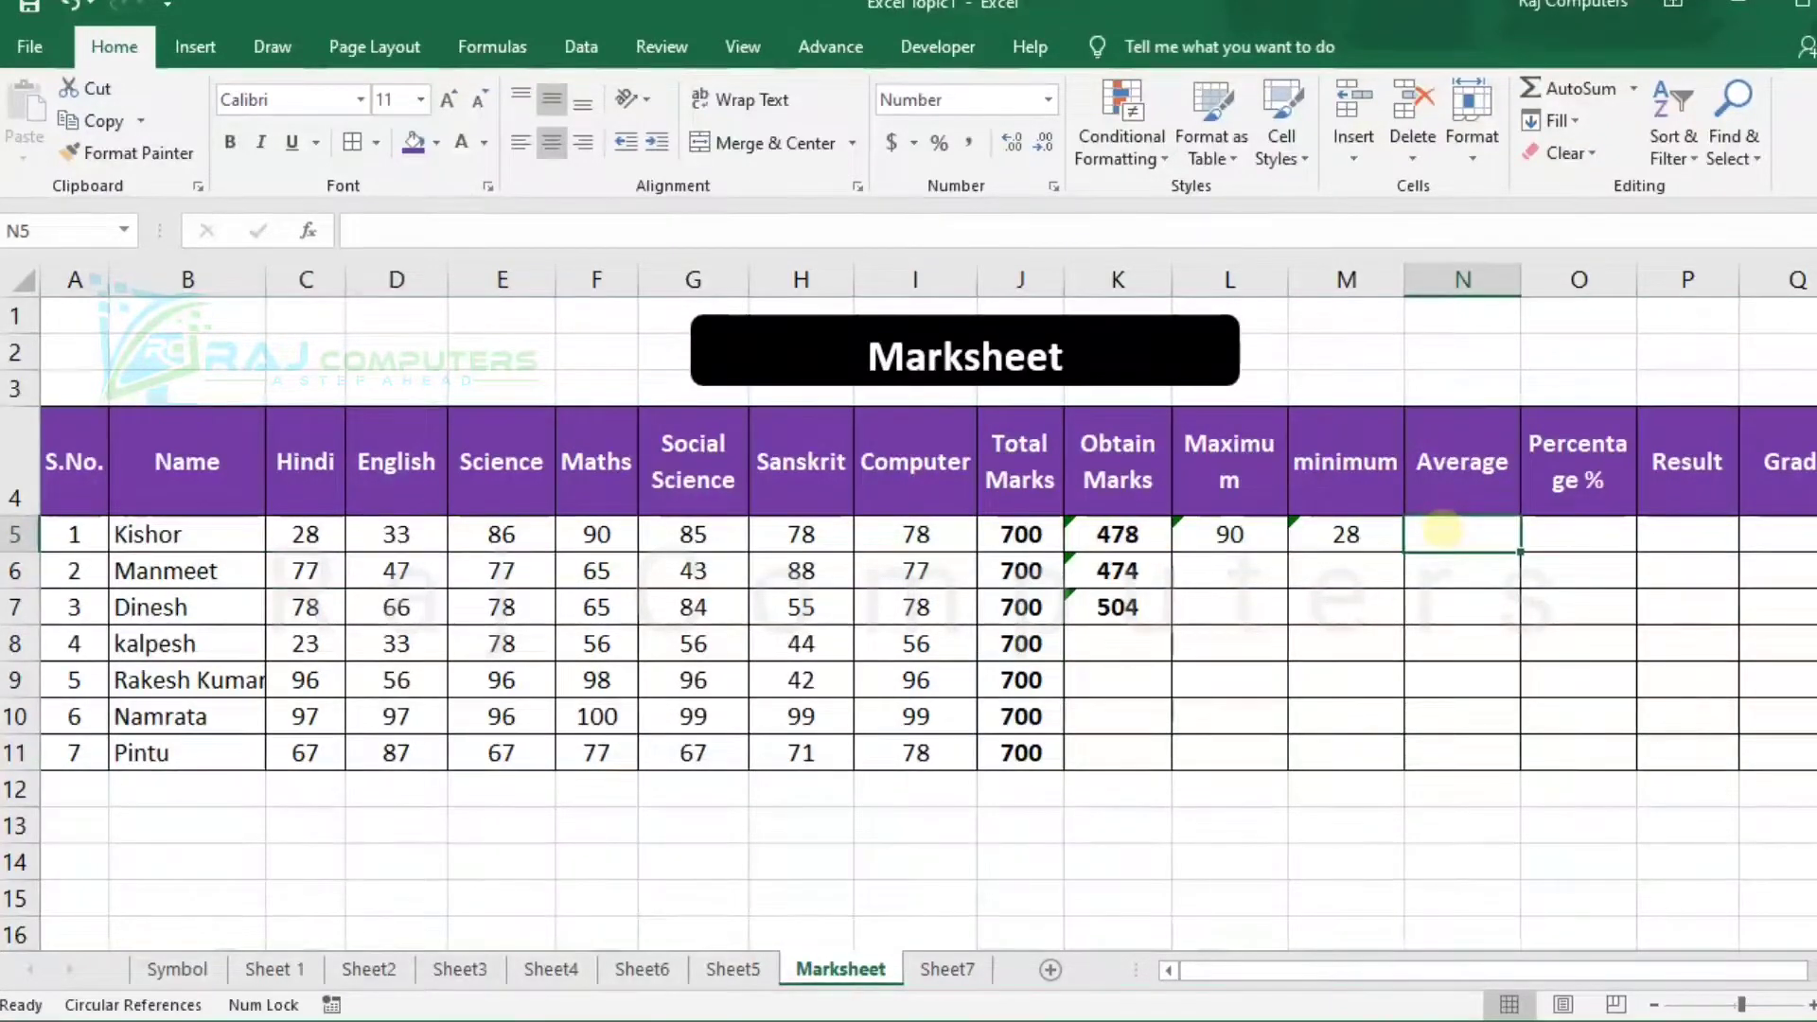
type("=")
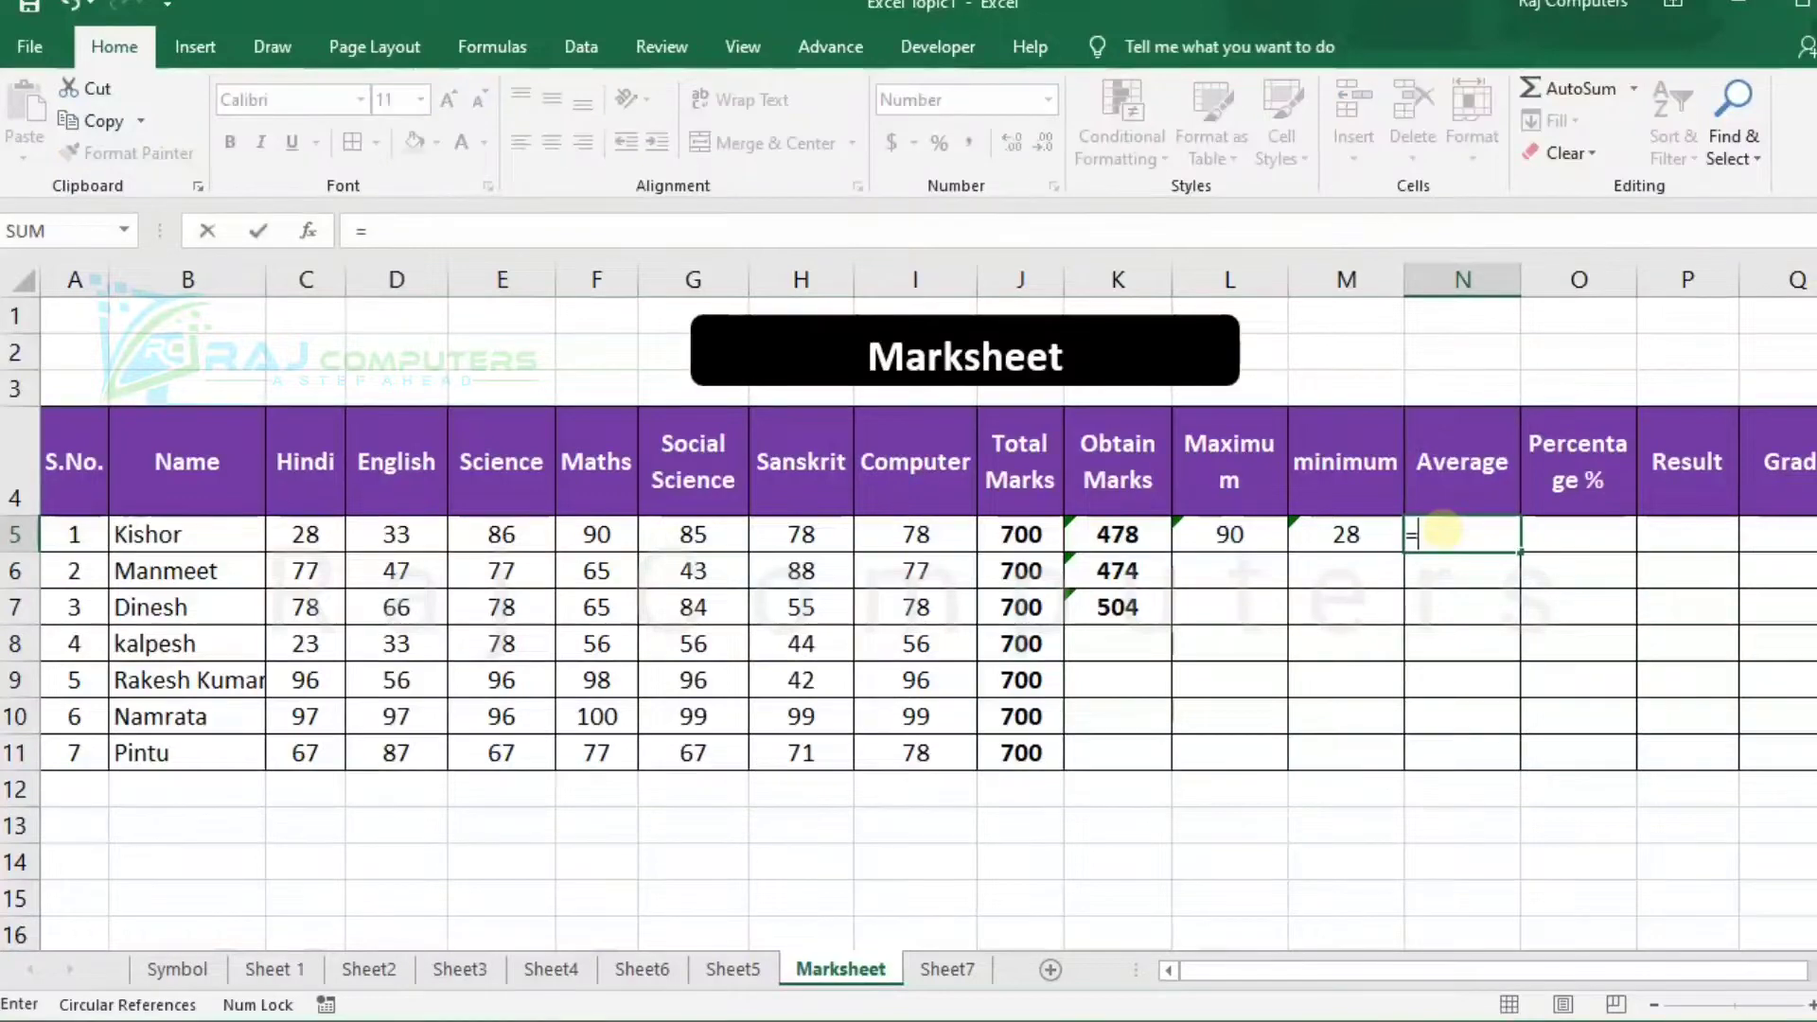
type("average")
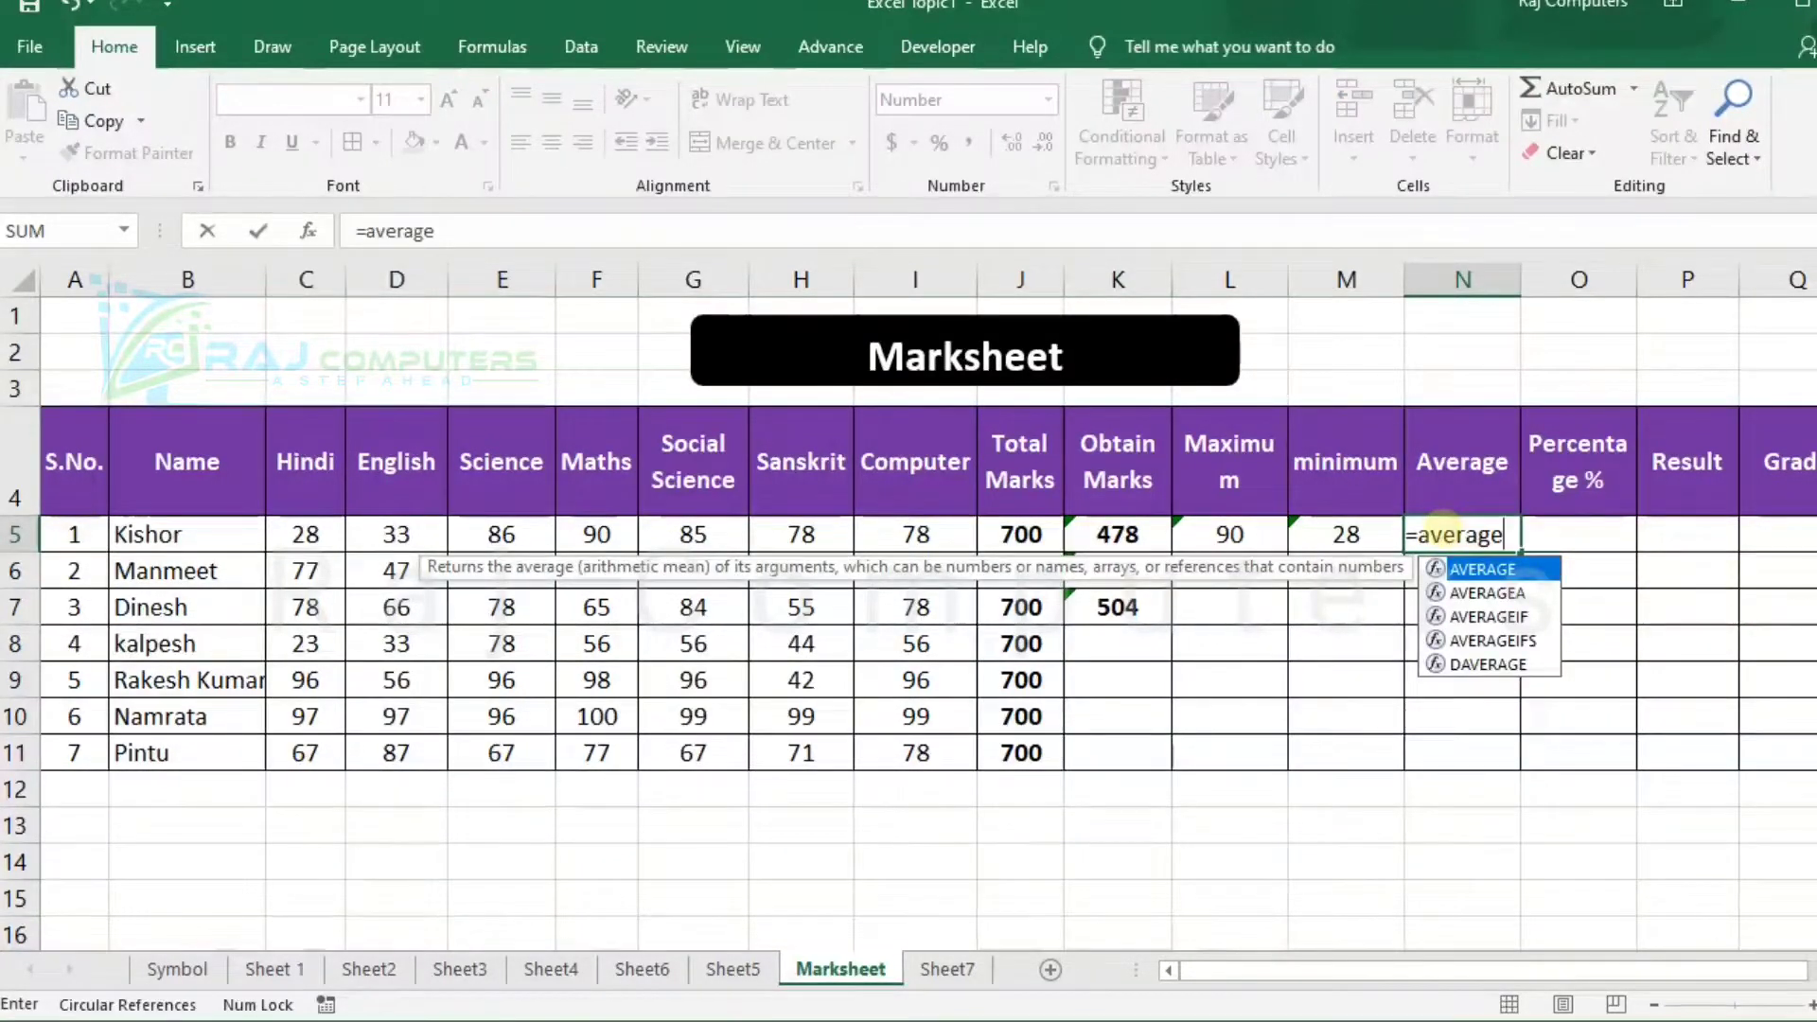
type("(")
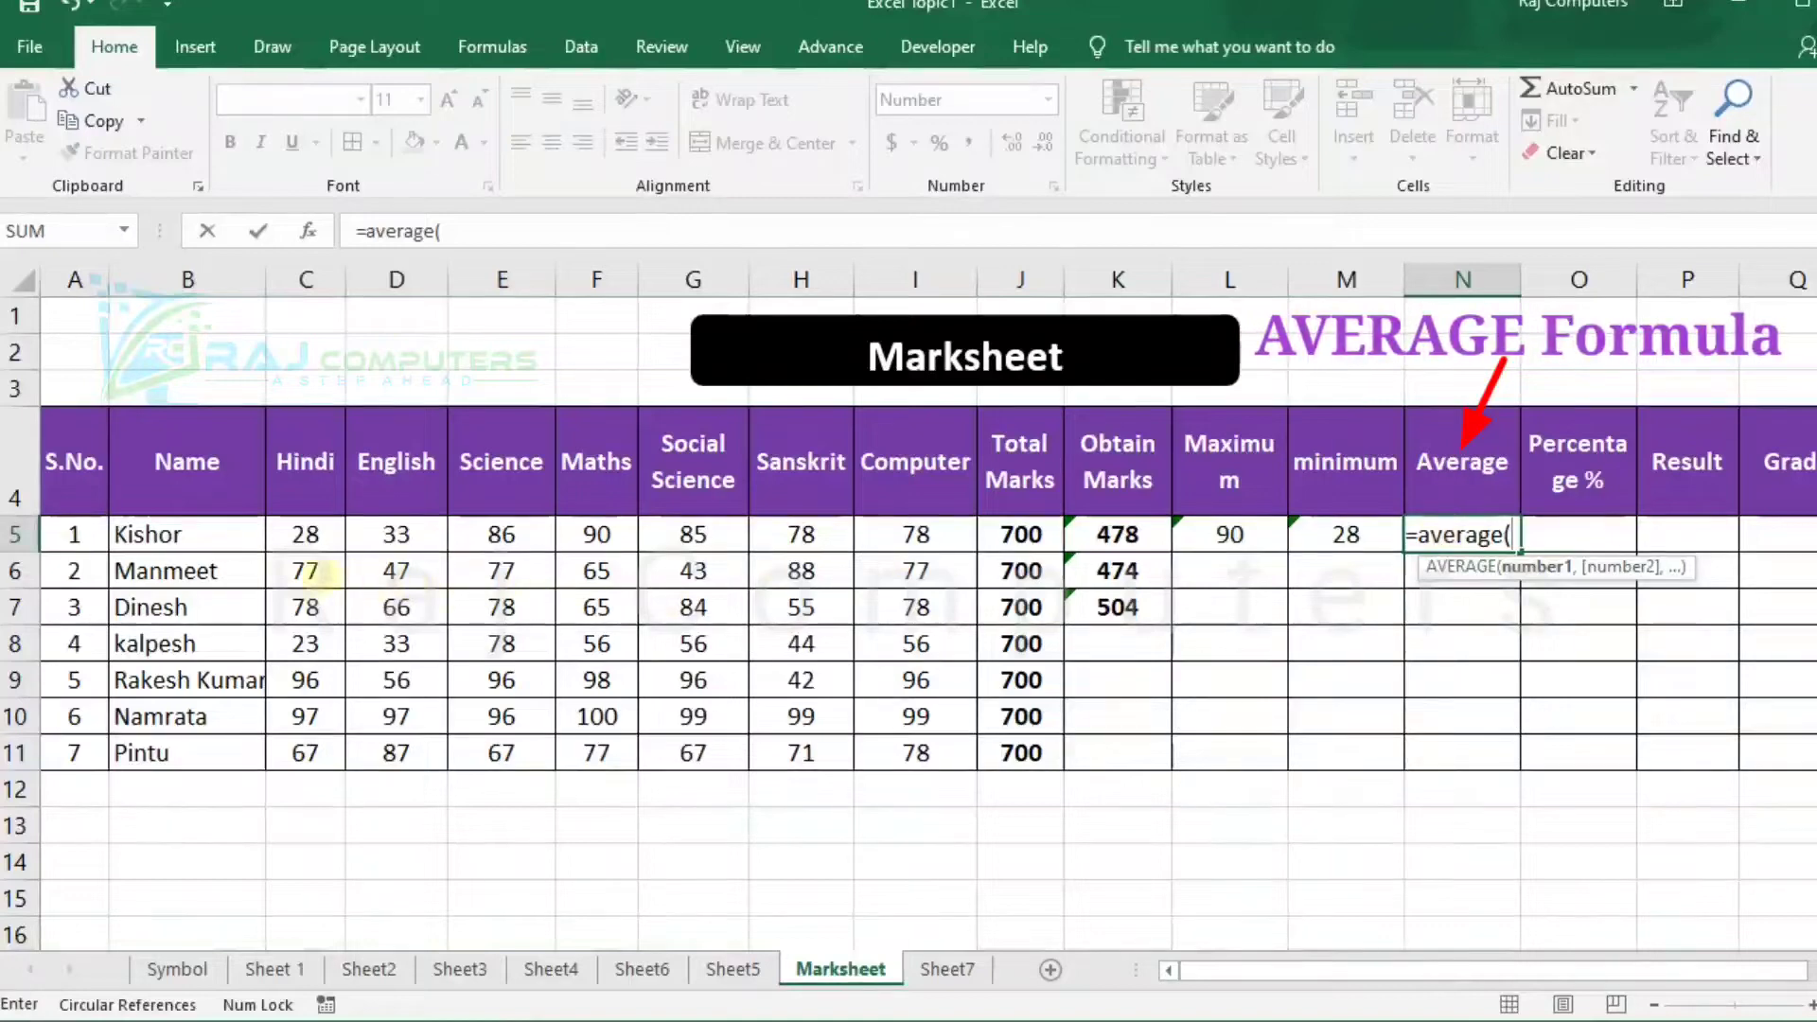
left_click_drag(305, 535, 869, 533)
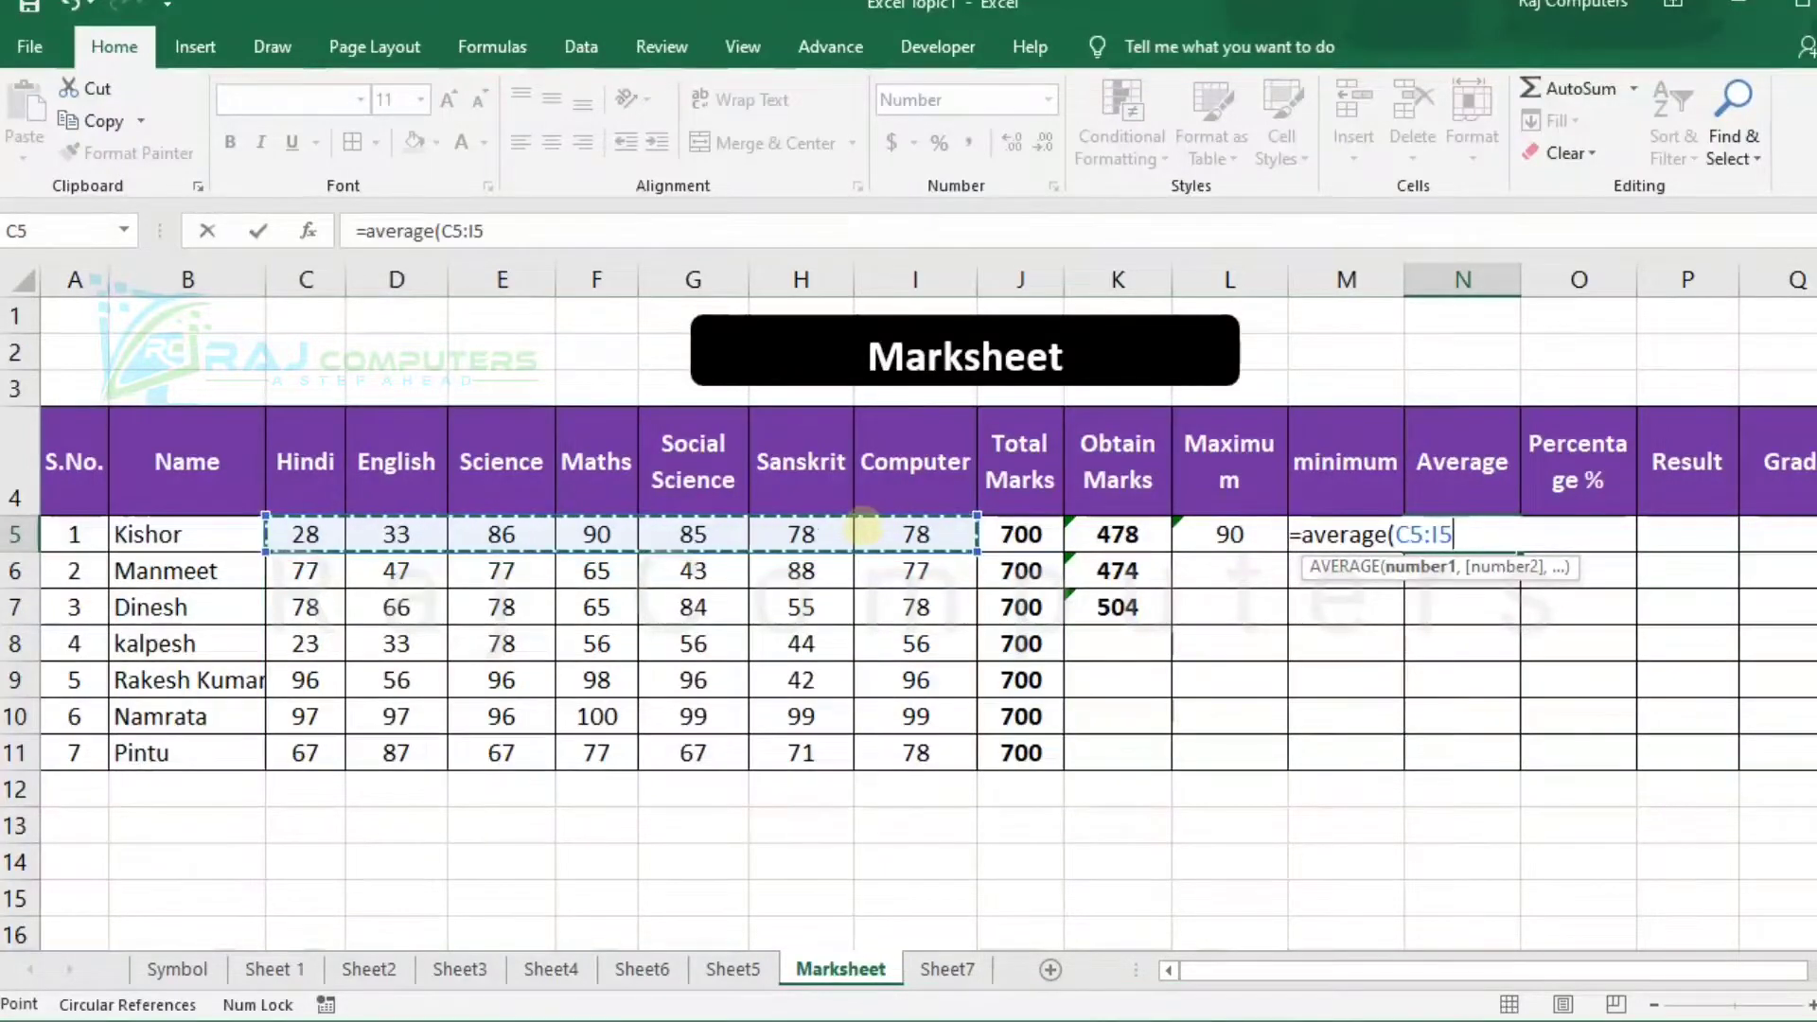
type(")")
key("Return")
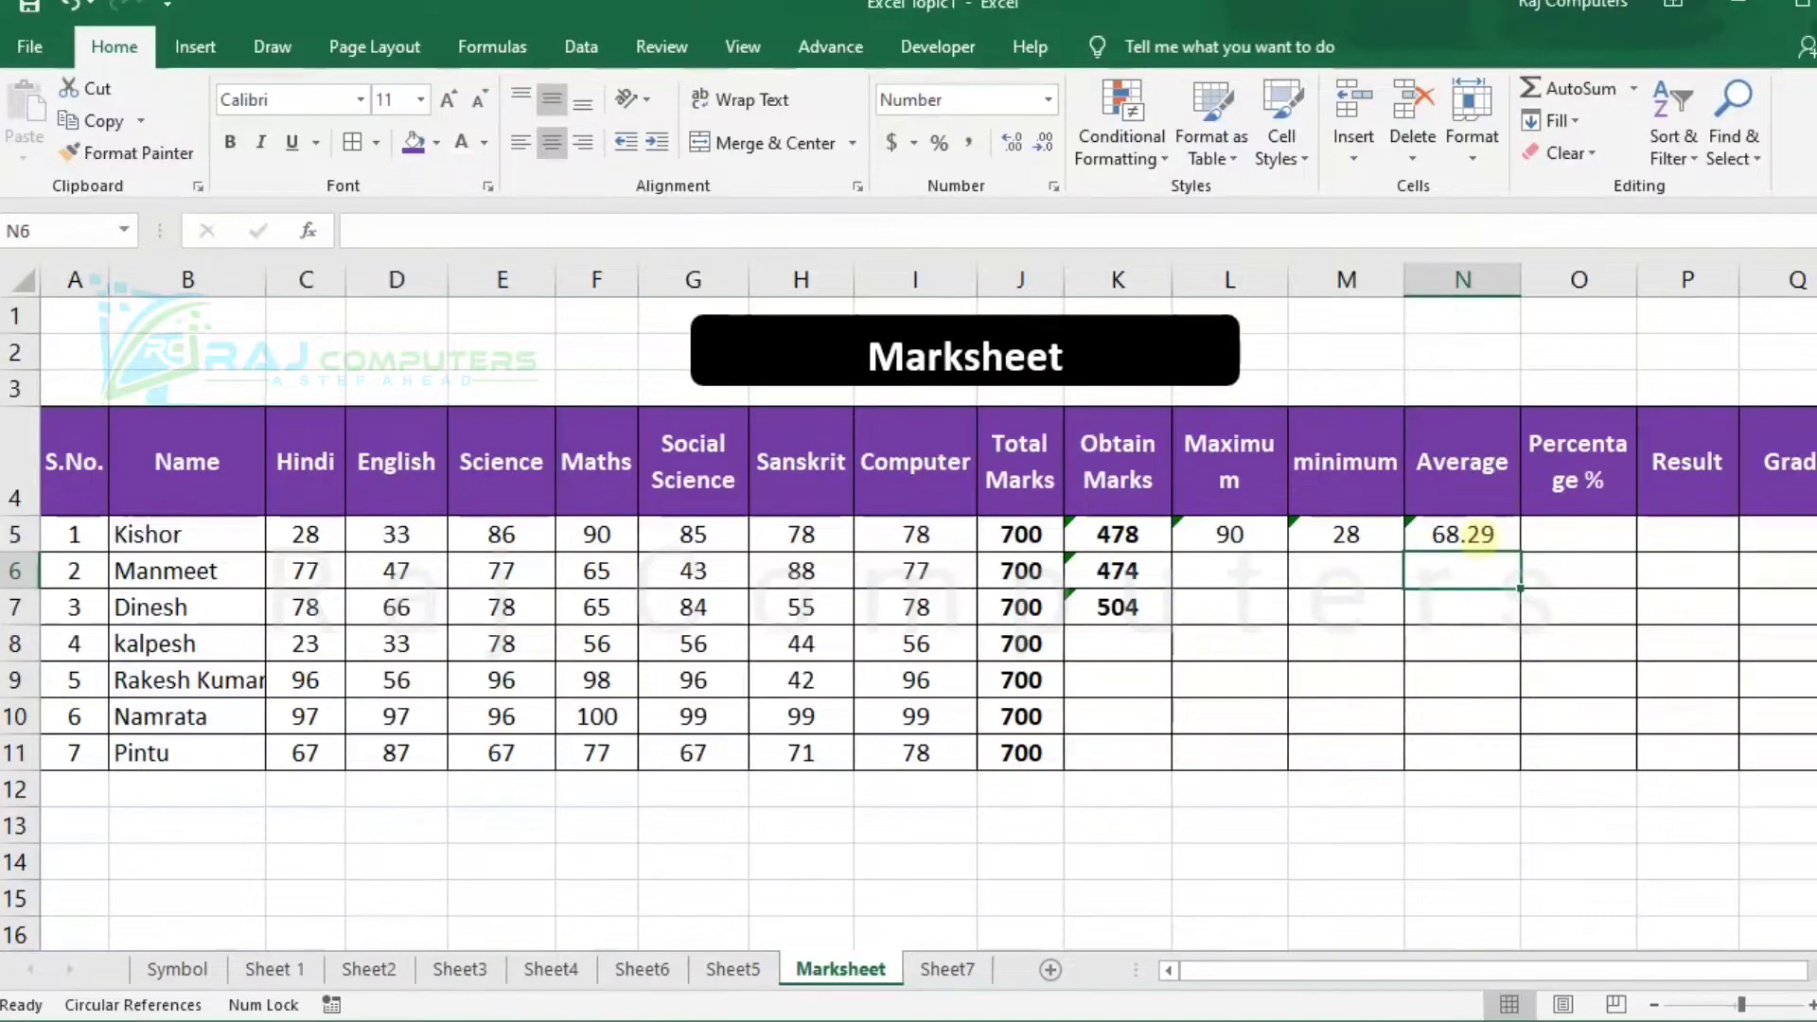
Calculate the first student's percentage in O5 with the formula =K5/J5*100.
left_click(1604, 535)
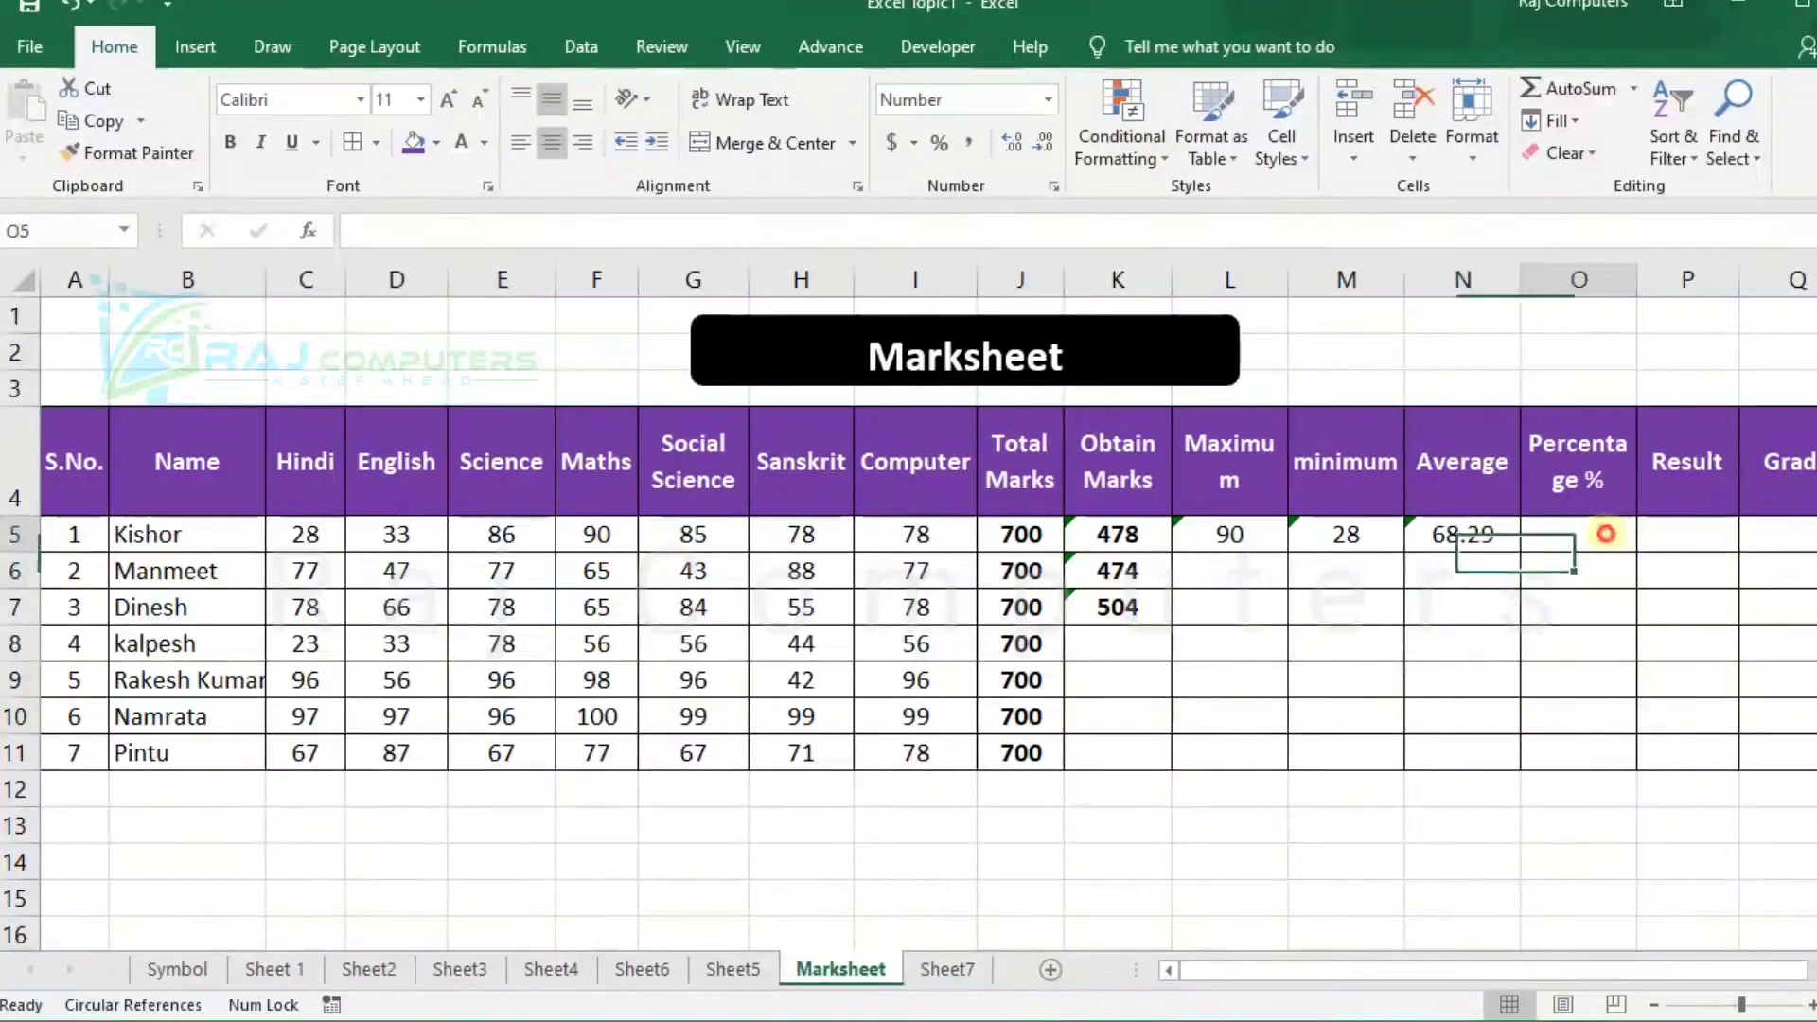
type("=")
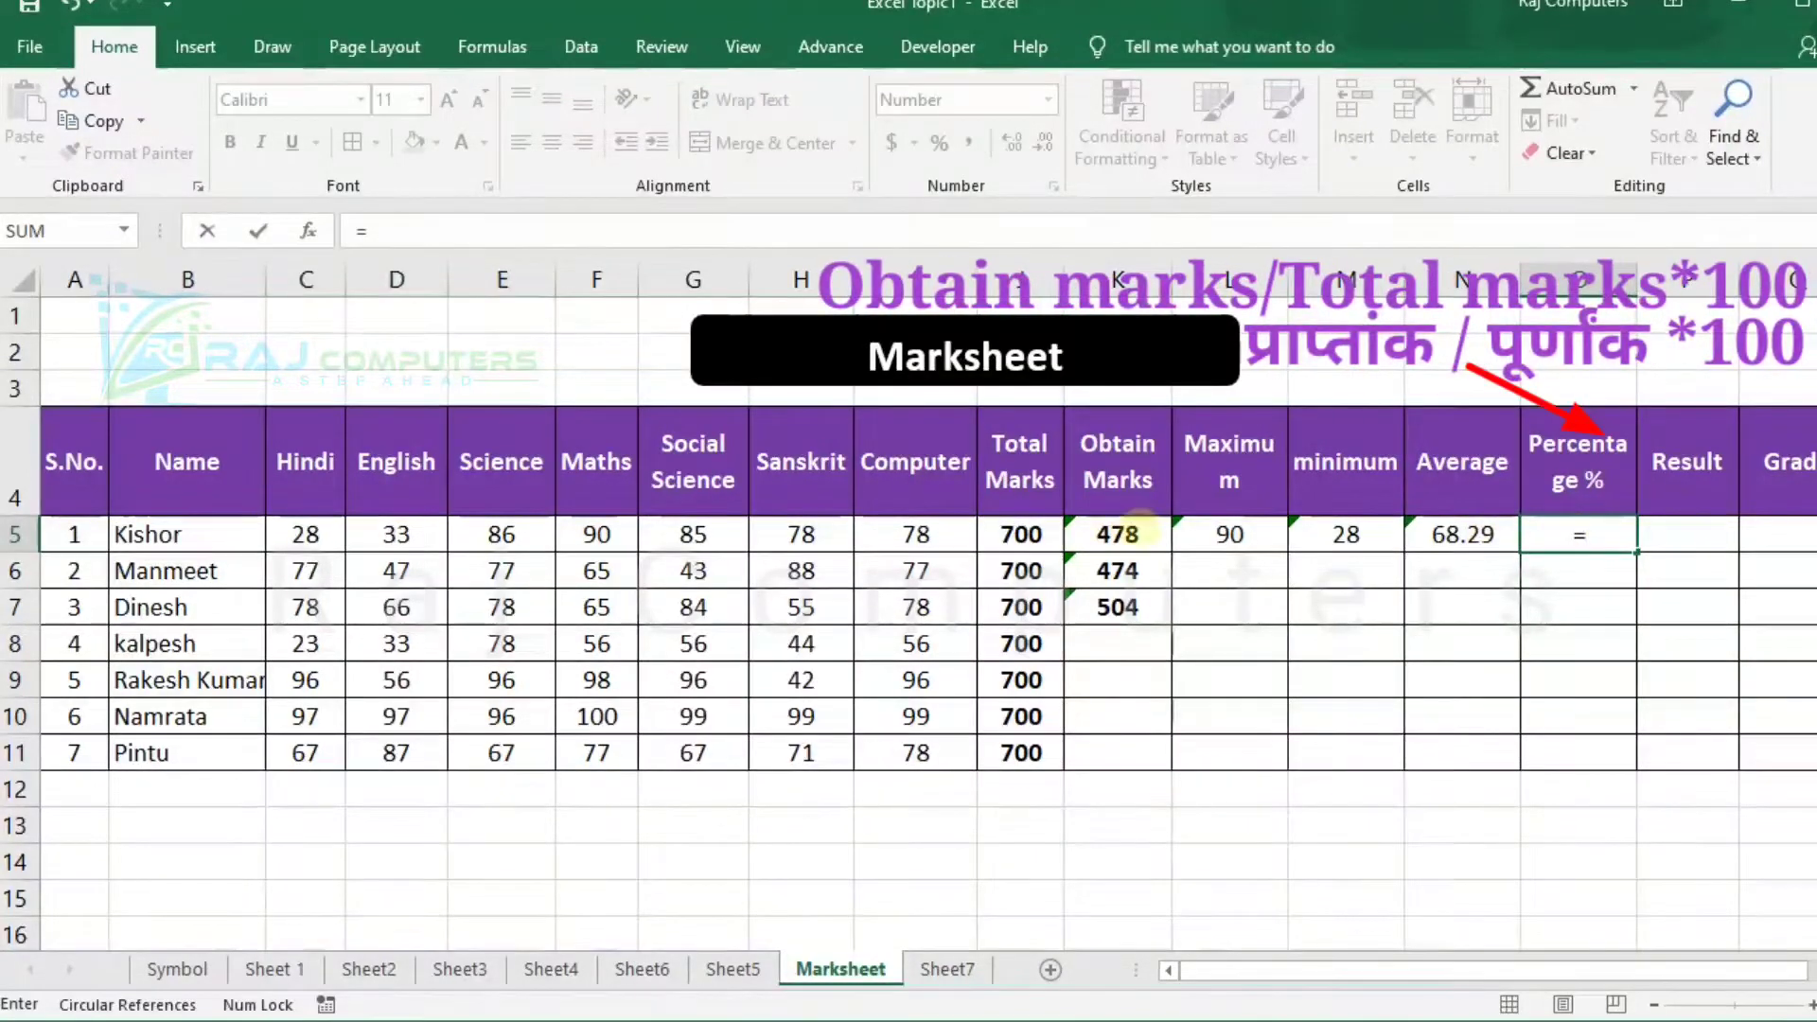
left_click(1118, 533)
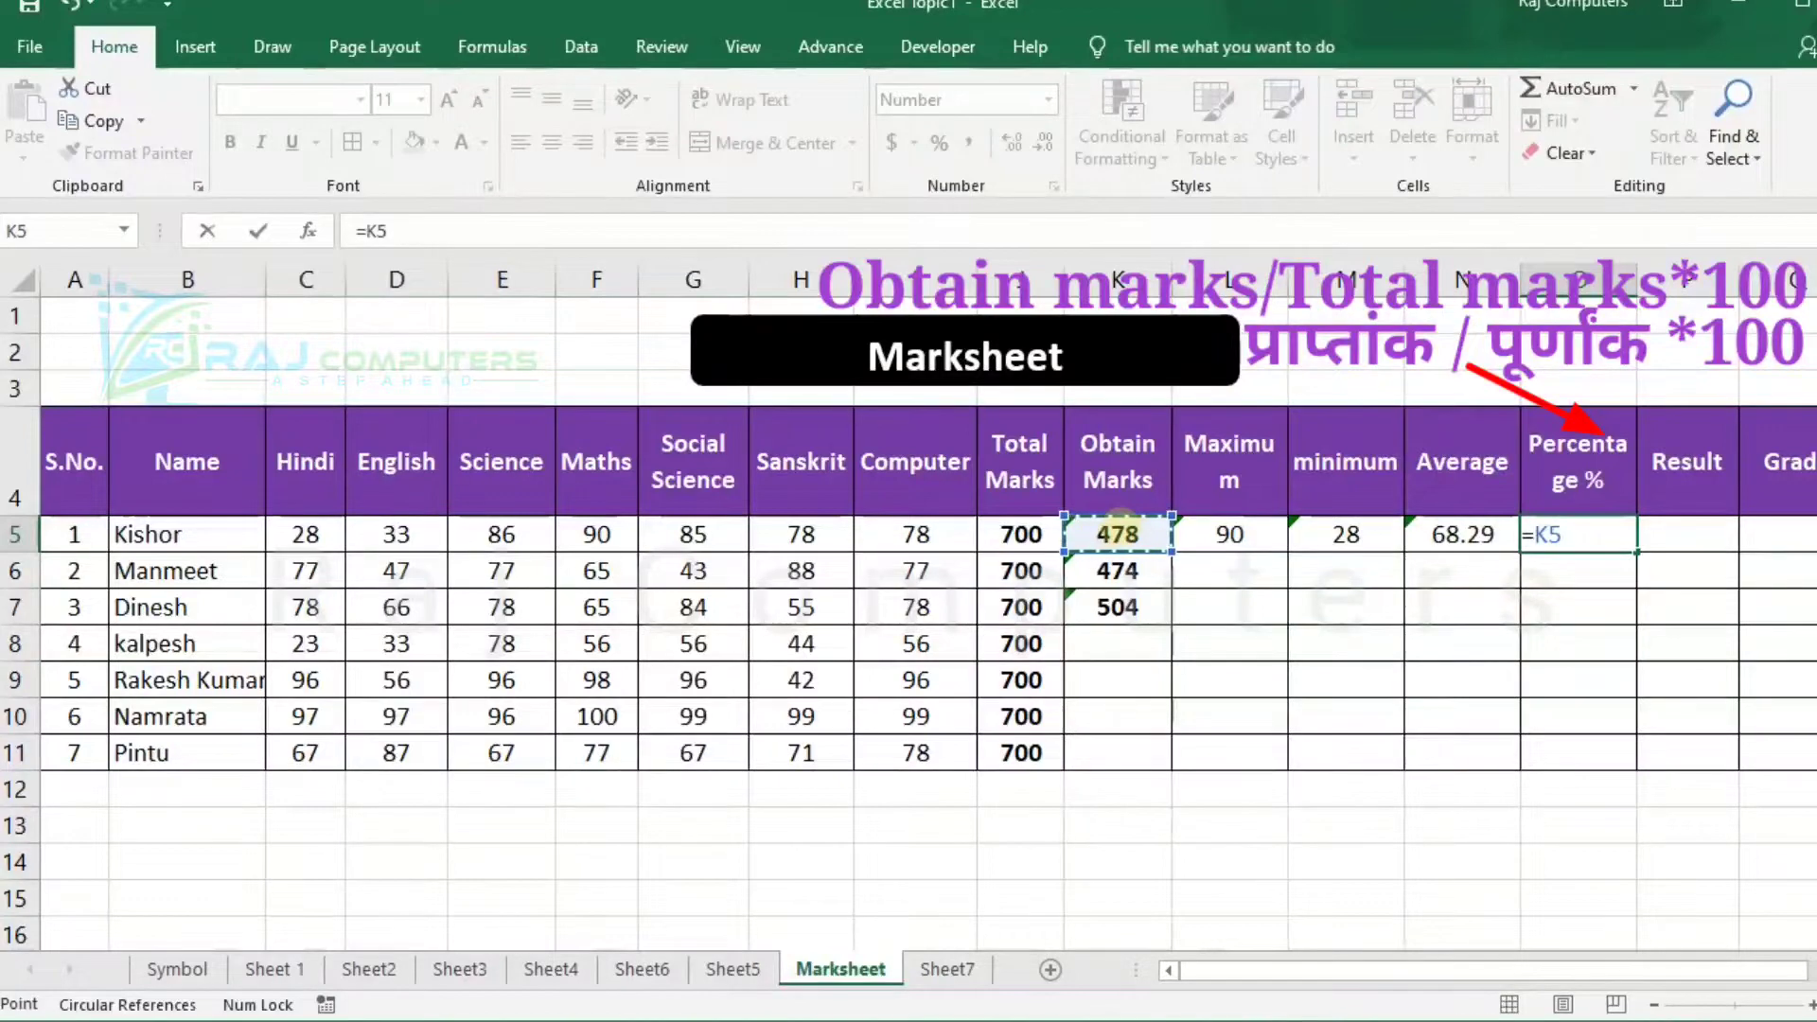
type("/")
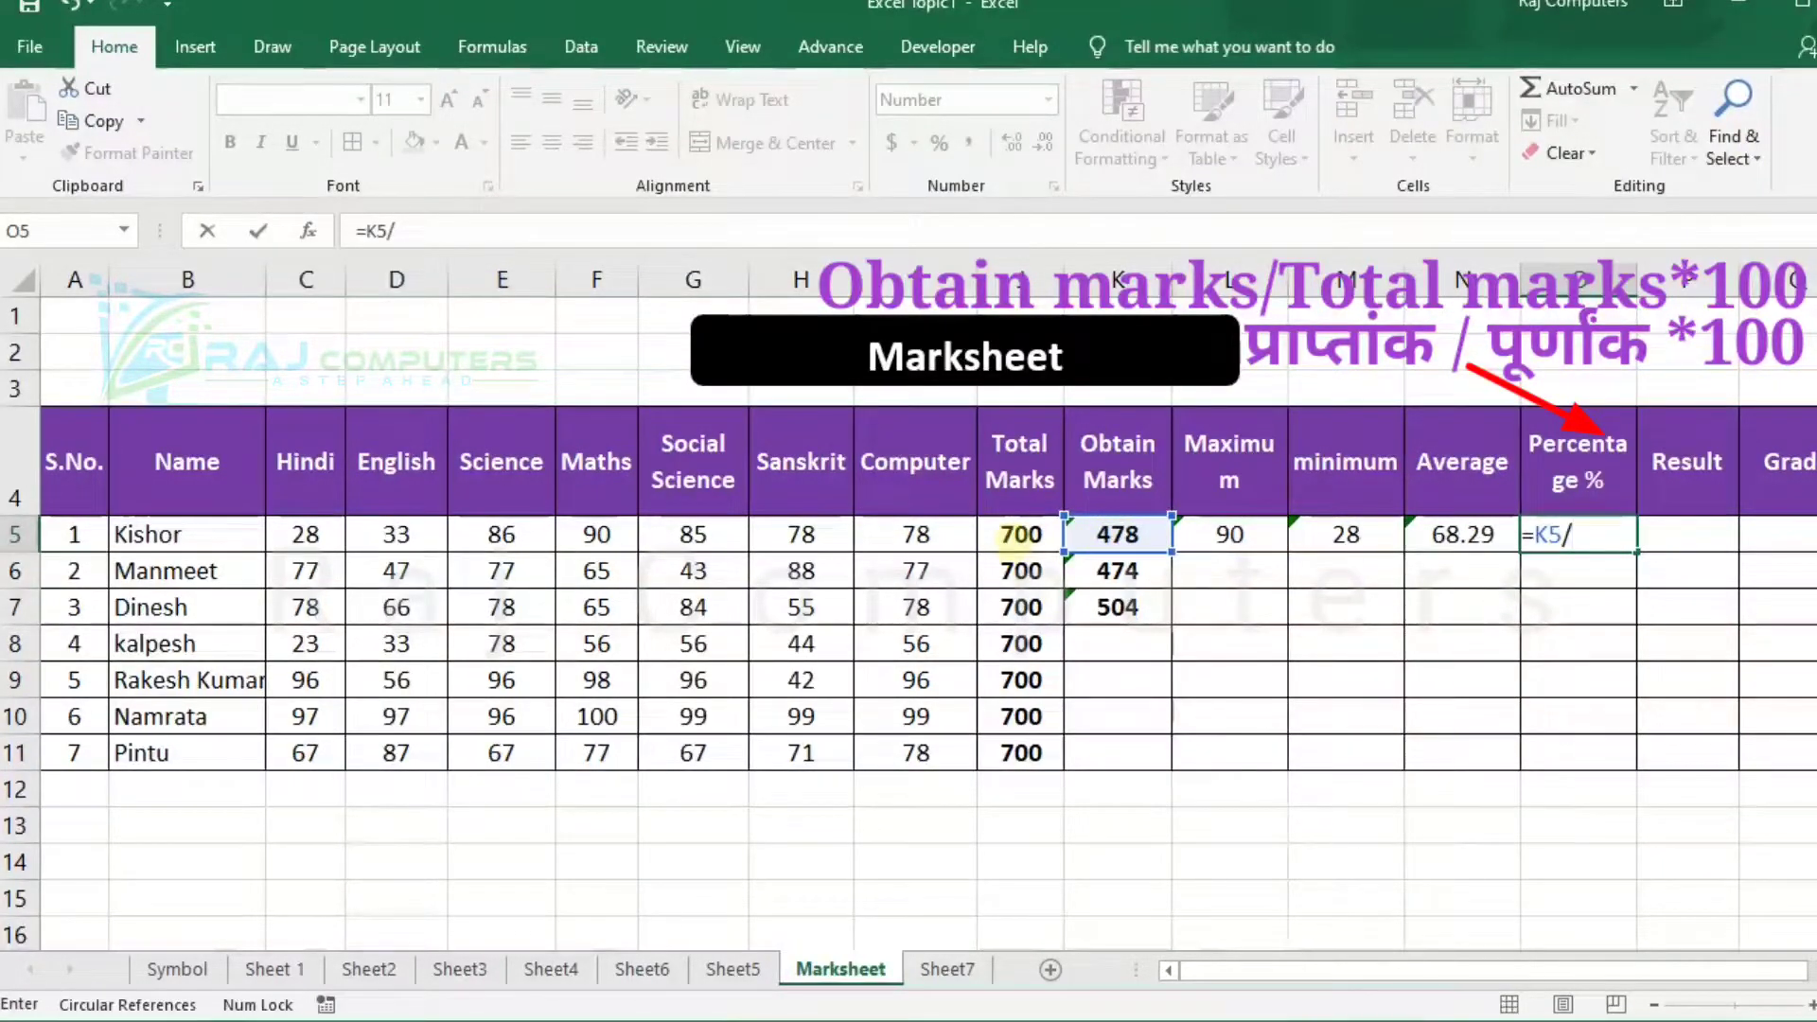
left_click(1011, 536)
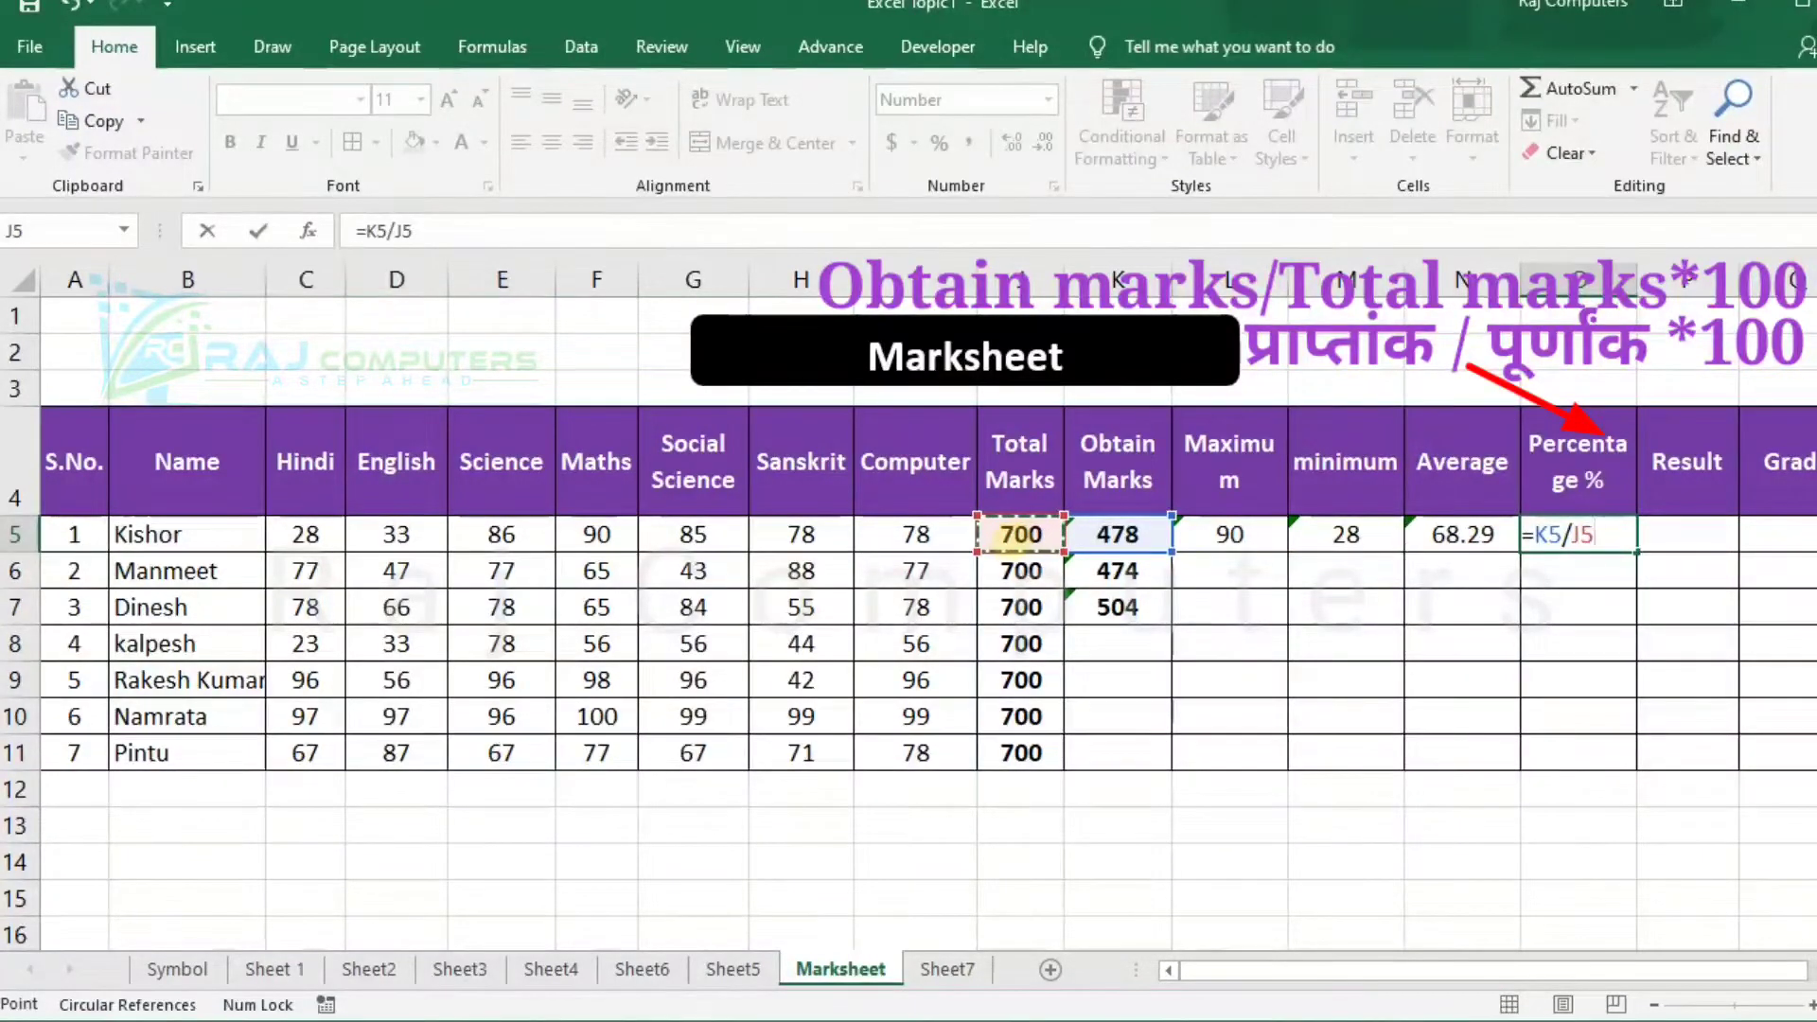
type("*100")
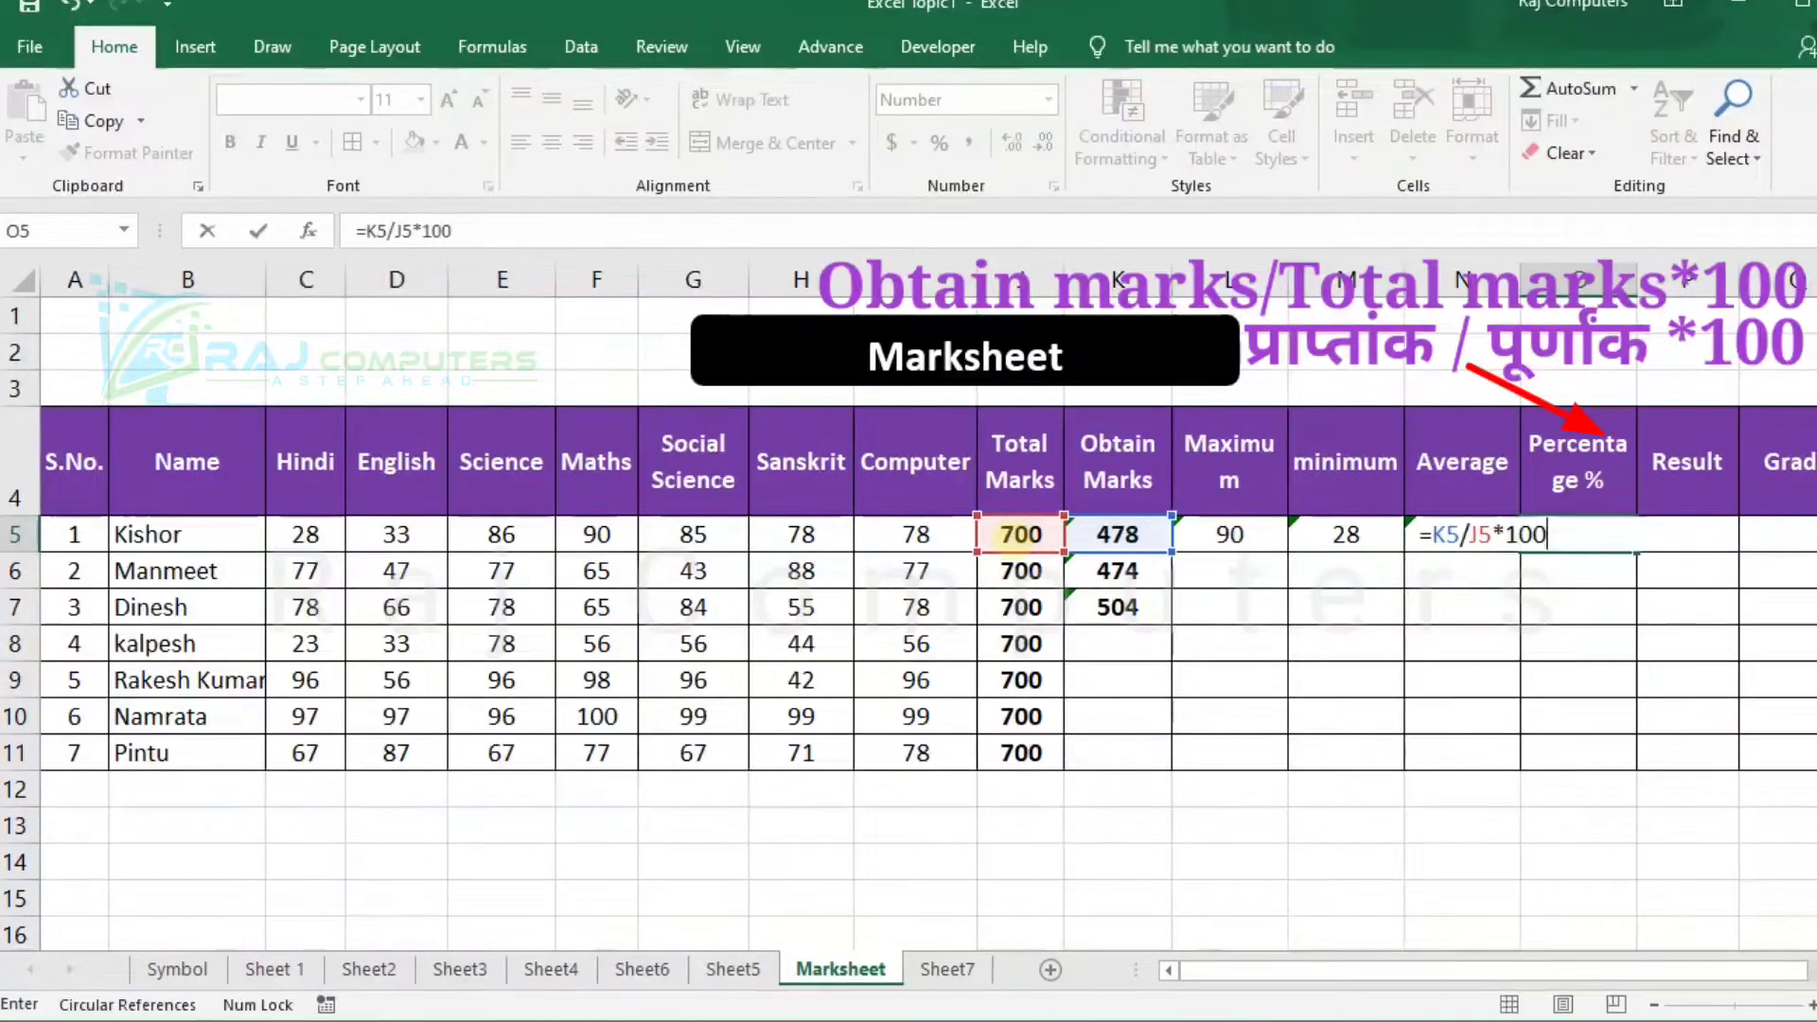
key("Return")
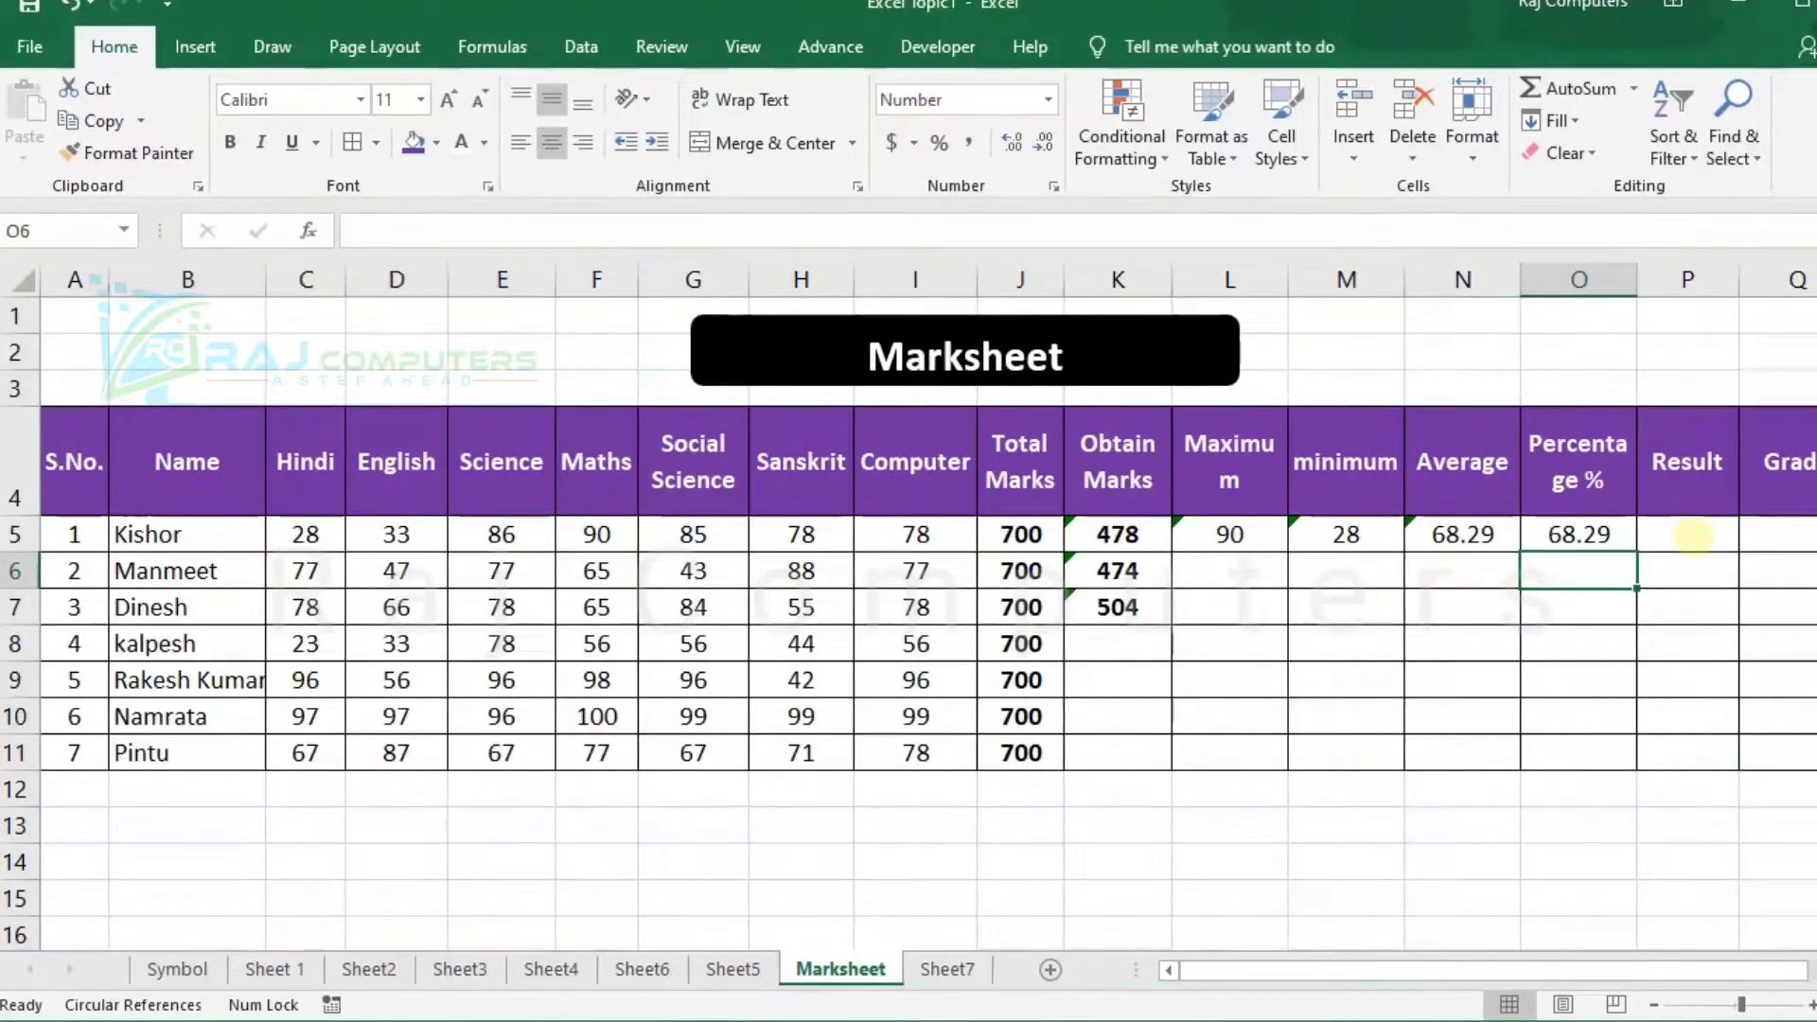
Enter =if(O5>=60,"Pass","Fail") in P5 to determine the first student's result from the percentage.
left_click(1693, 536)
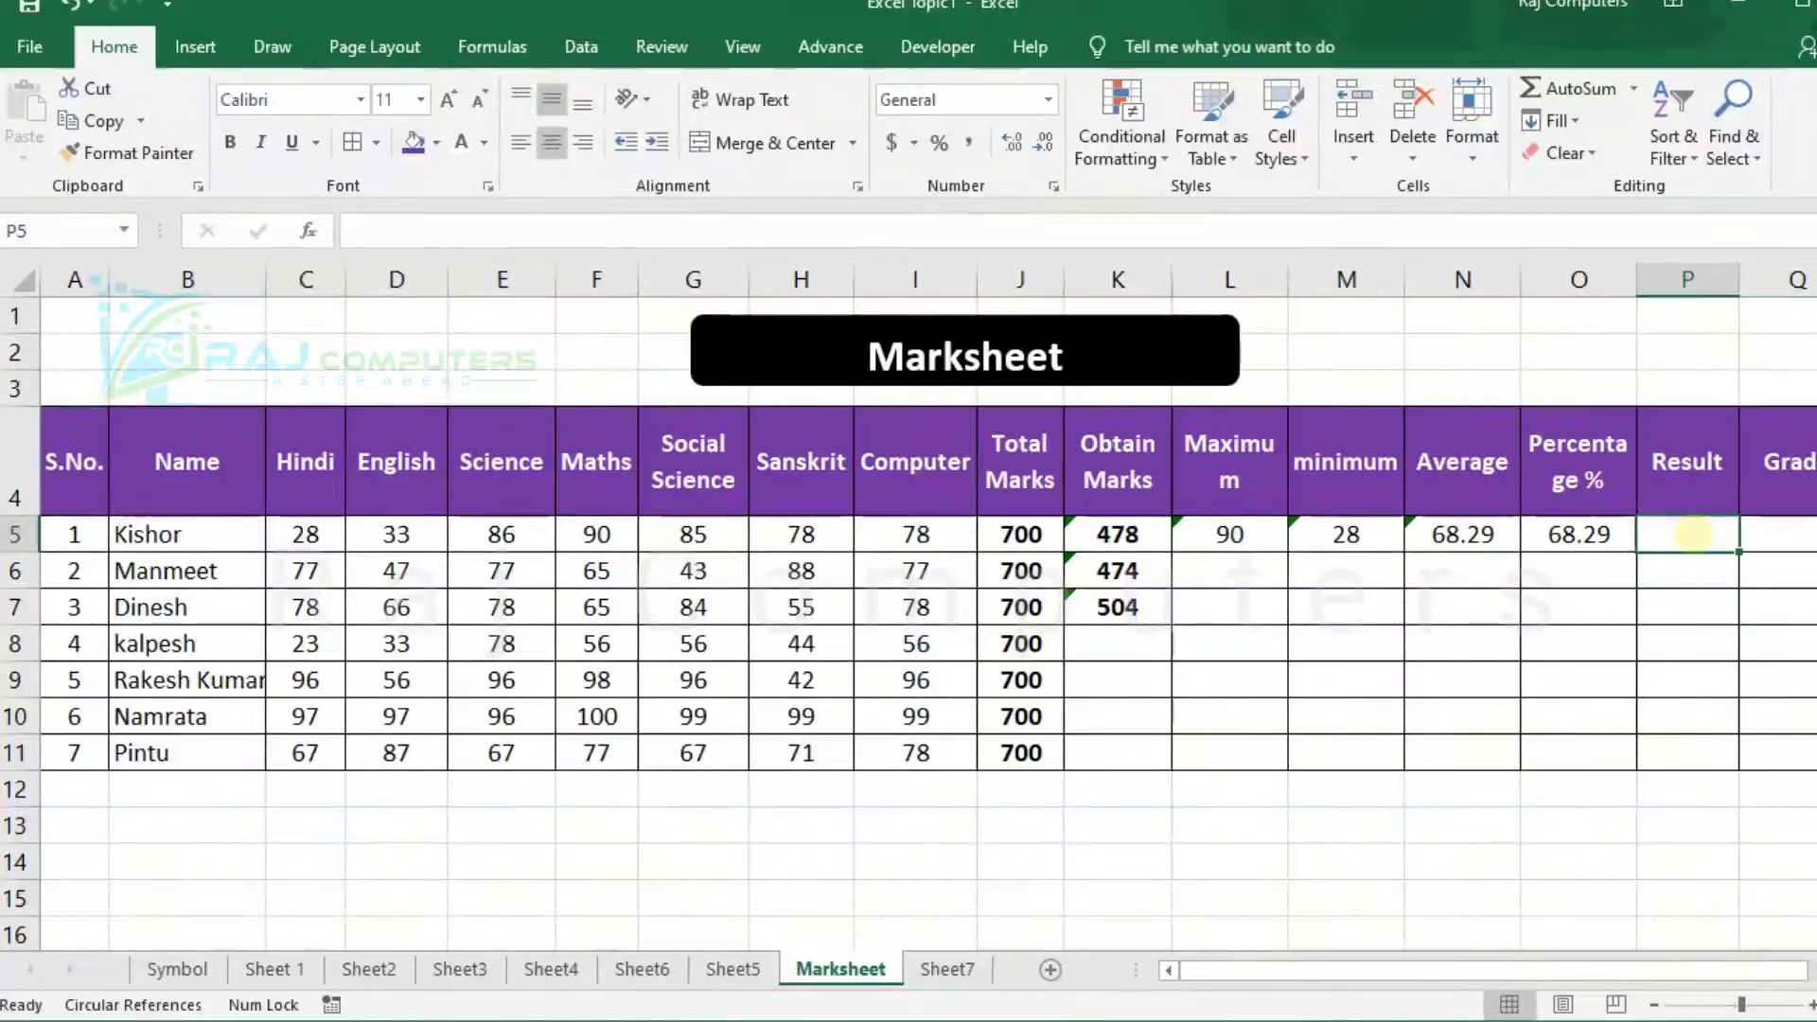
type("=i")
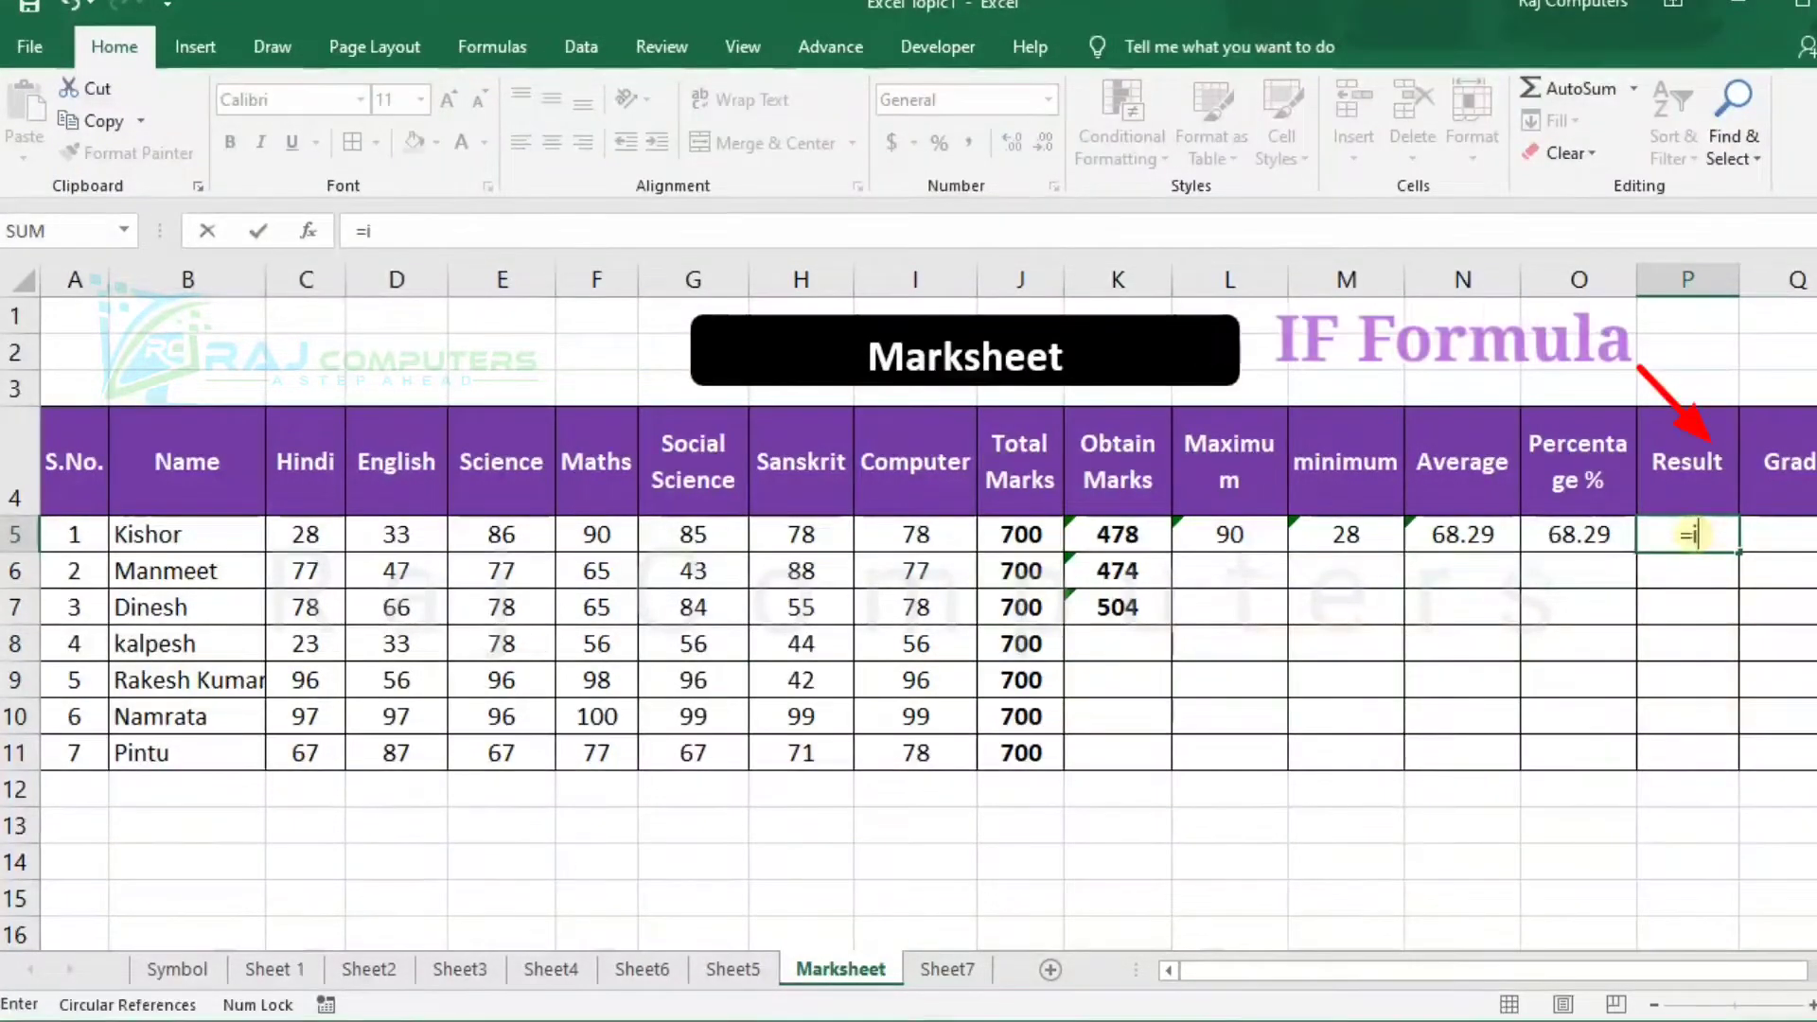
type("f(")
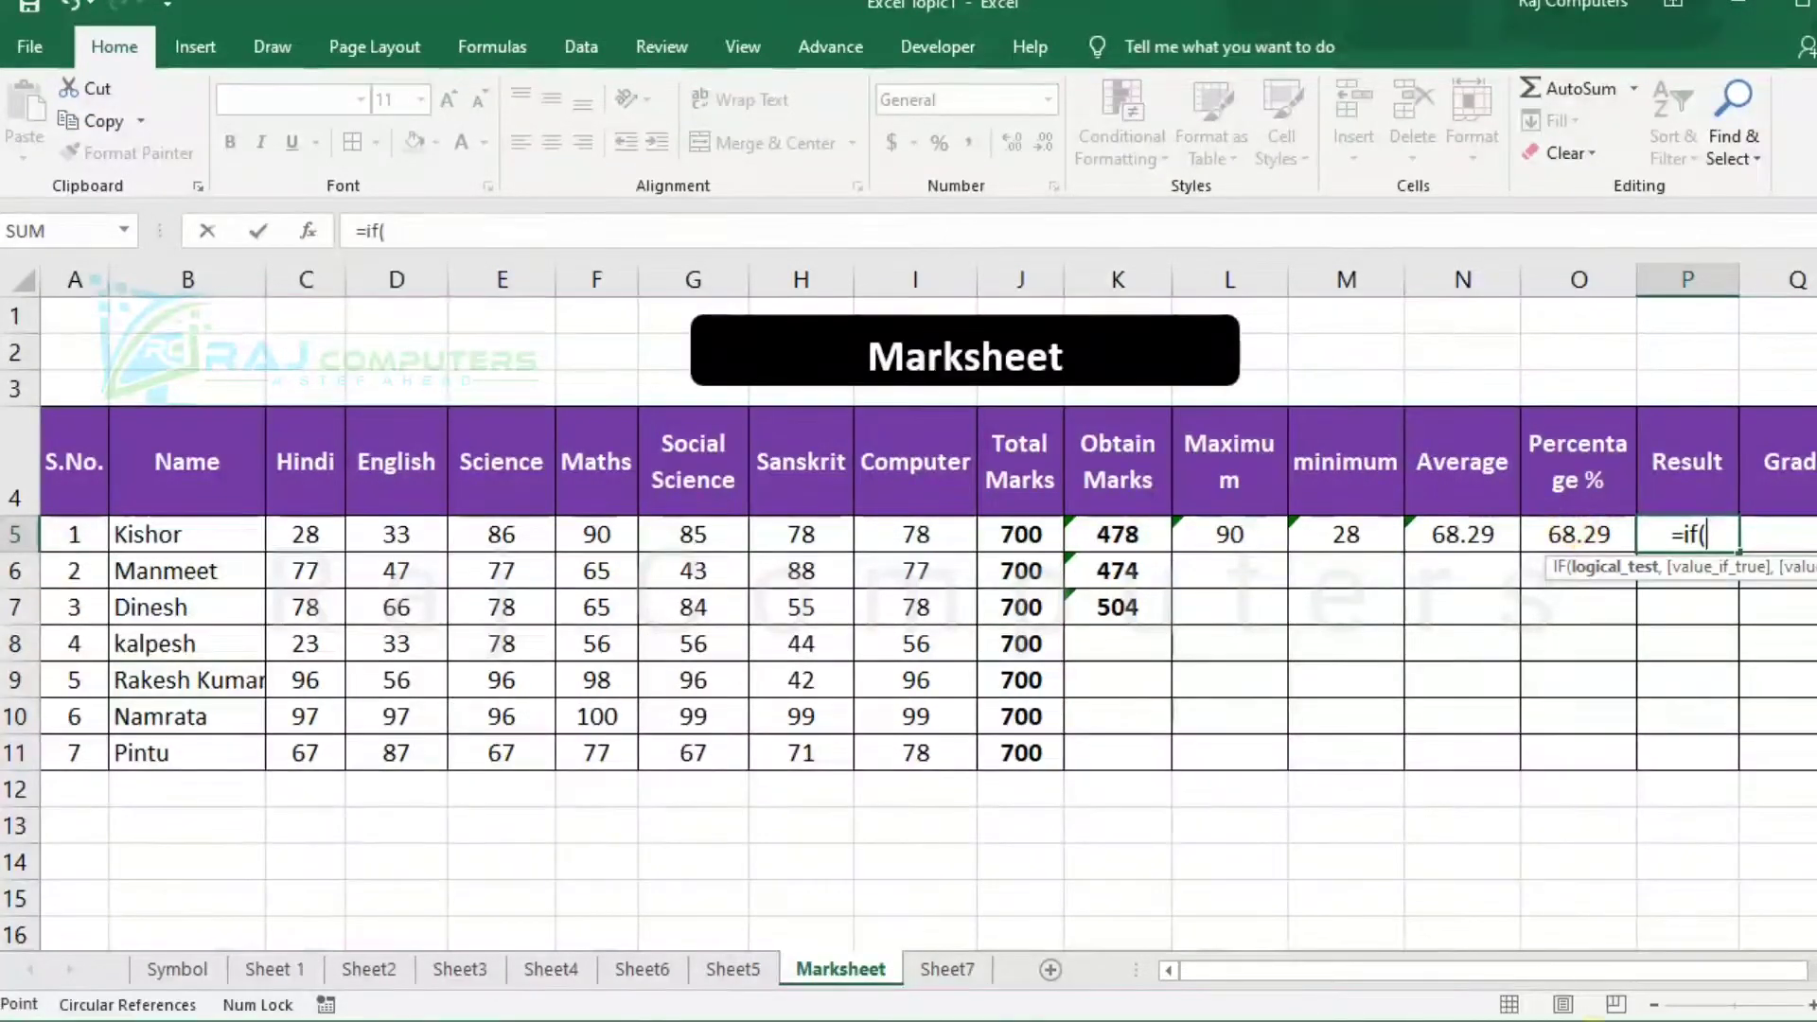
left_click(1579, 534)
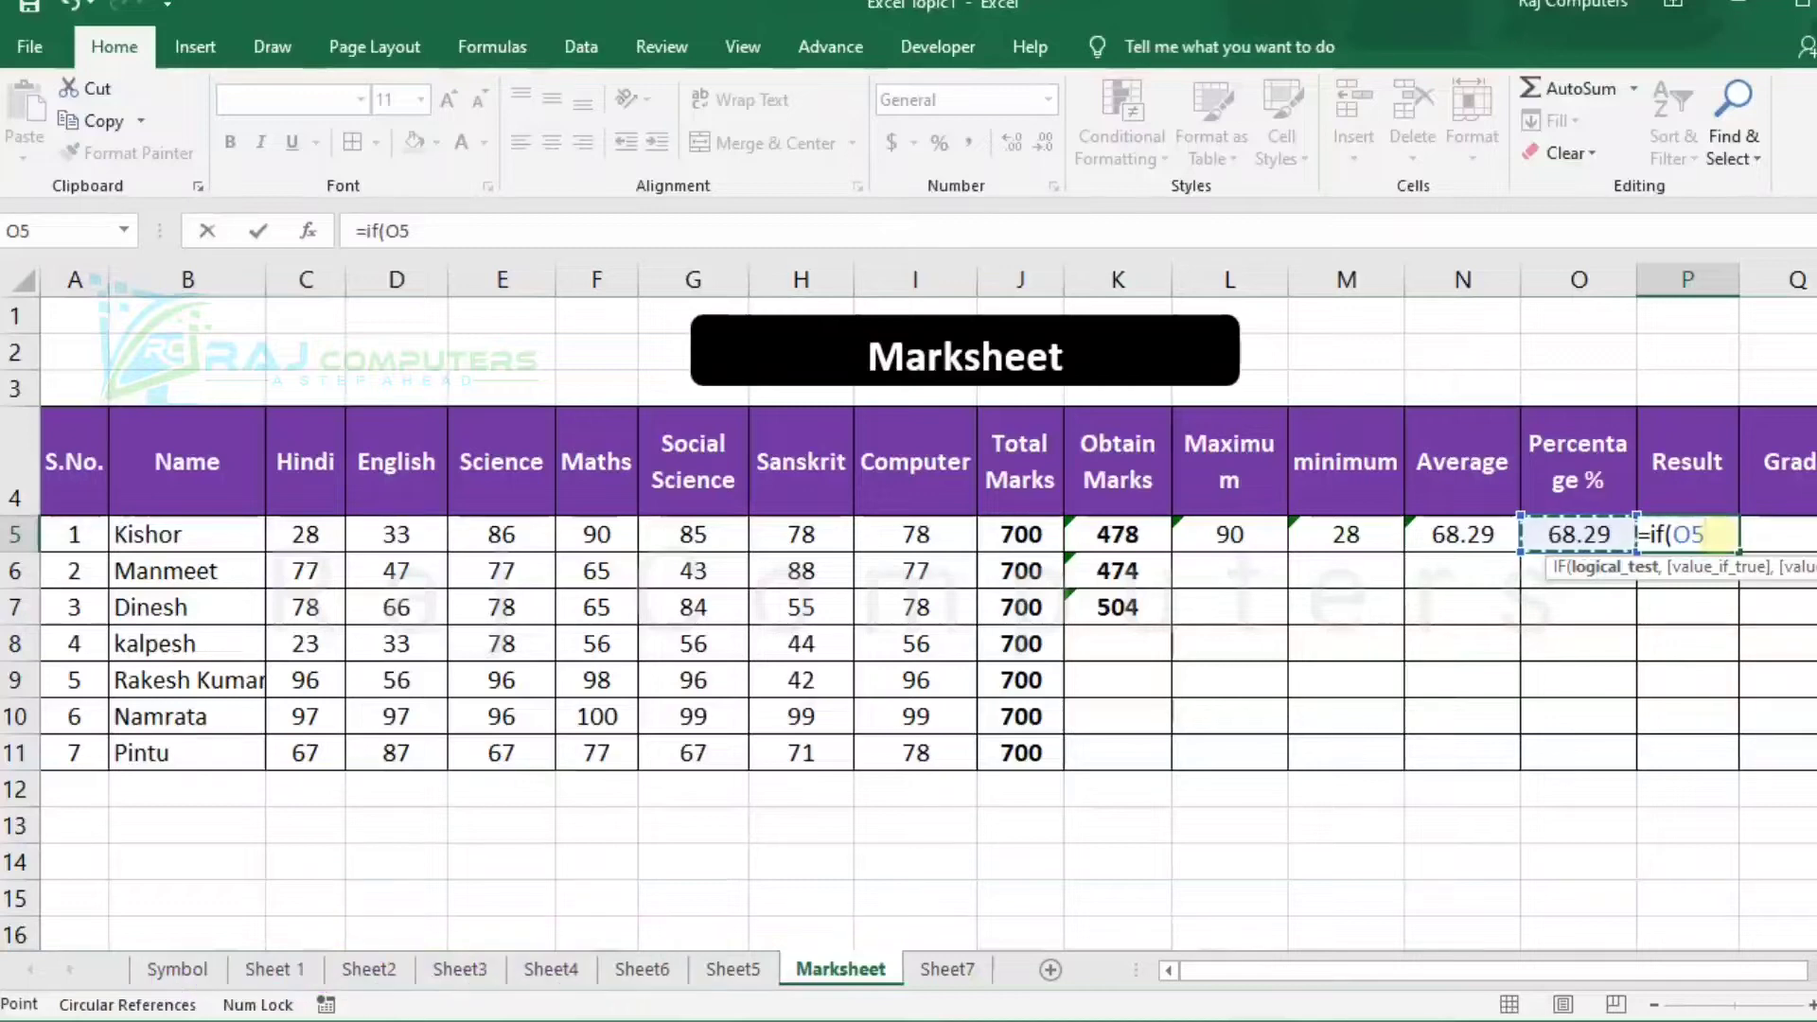
type(">")
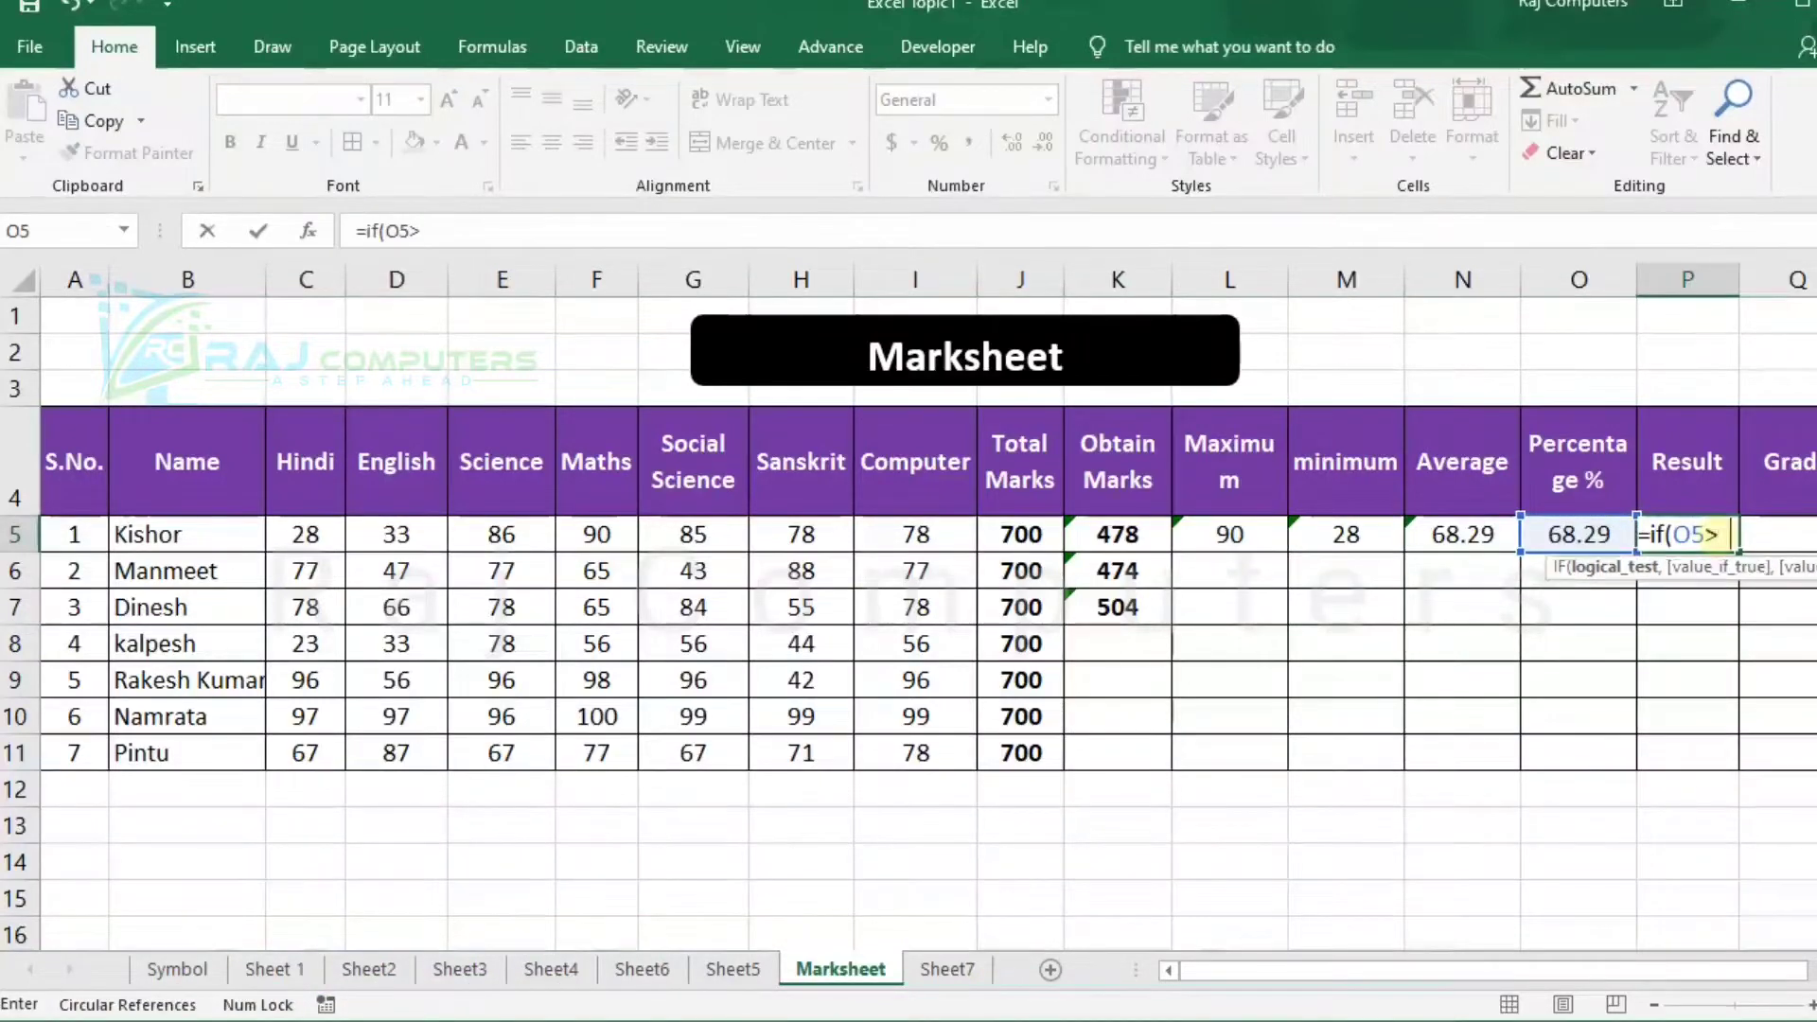
type("=60")
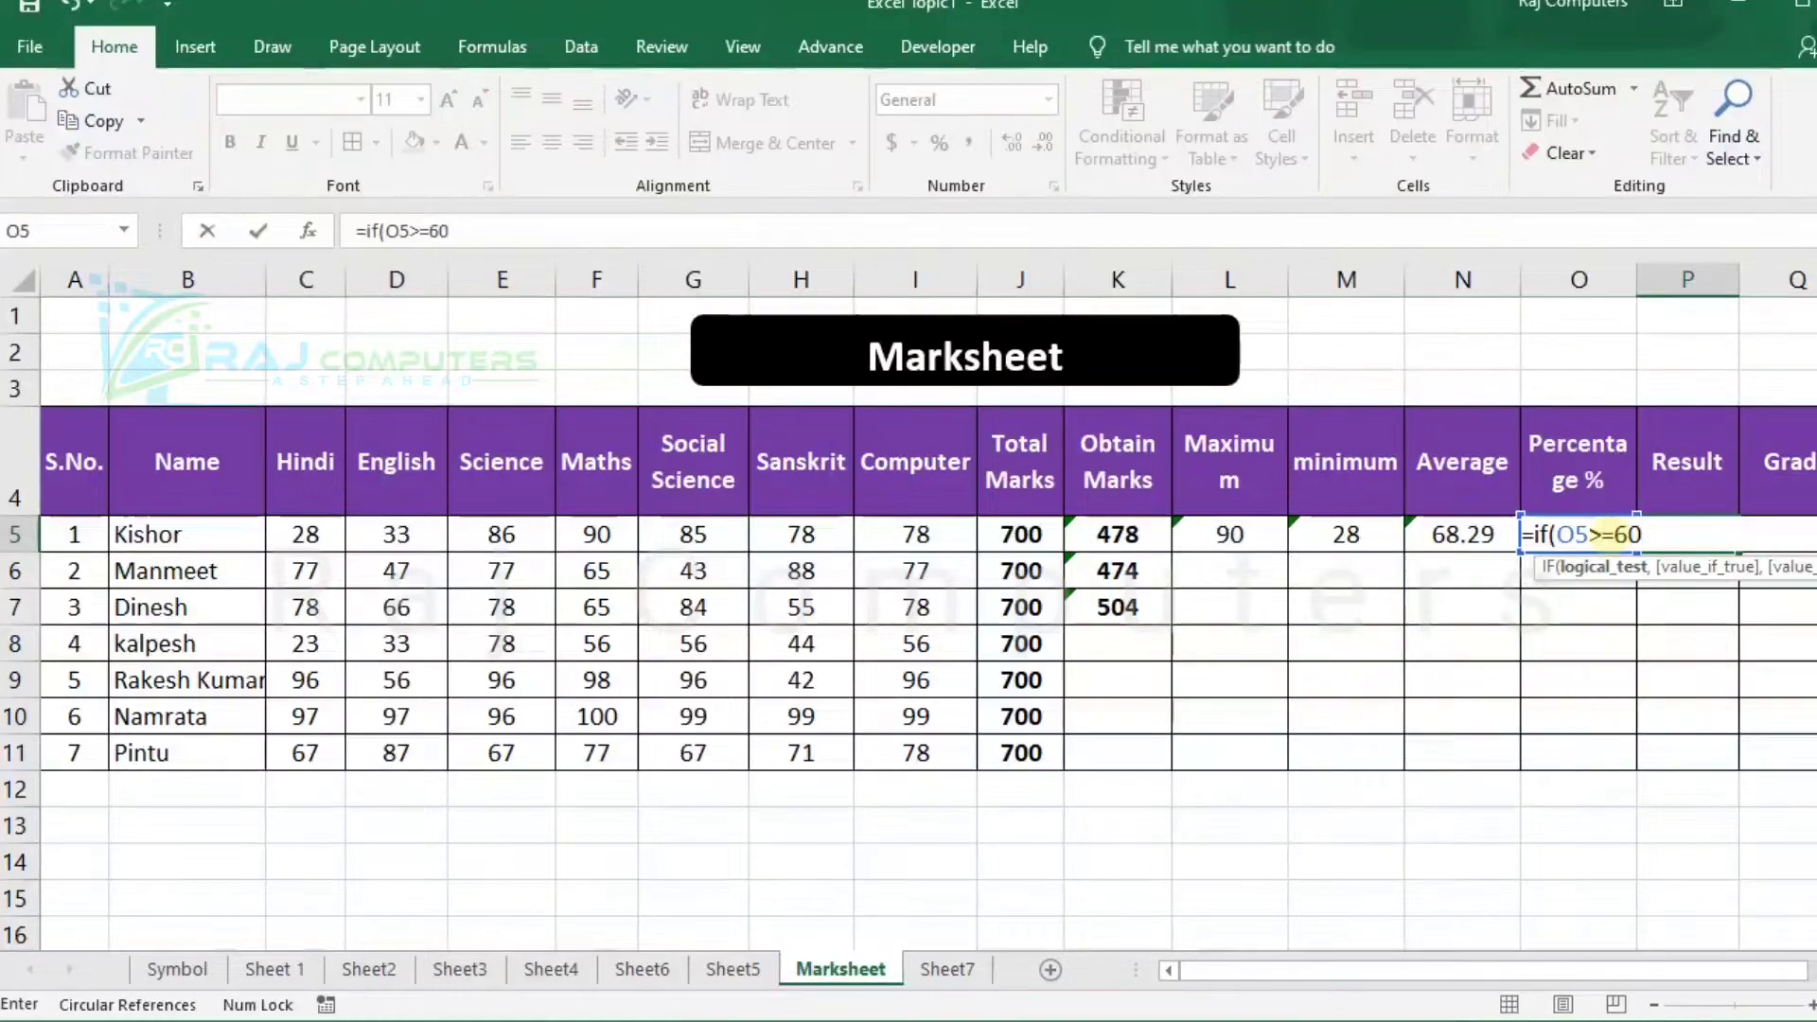
type(",")
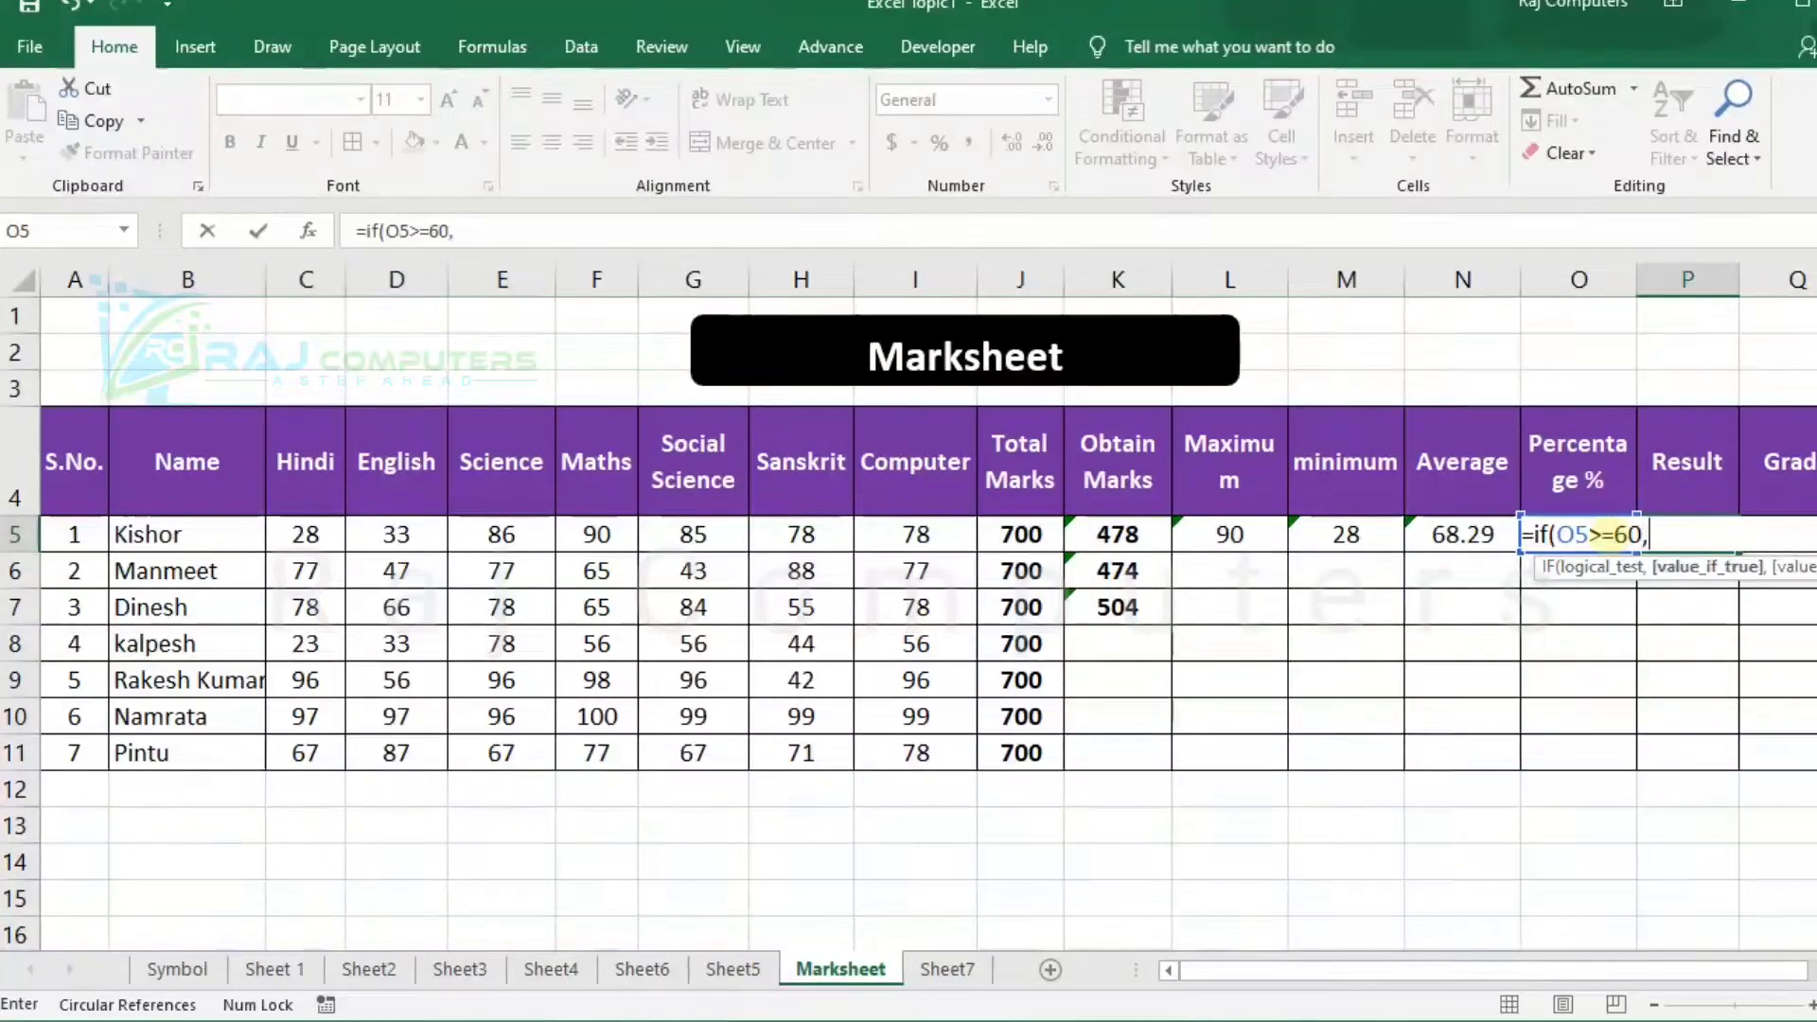
type("\"Pass\"")
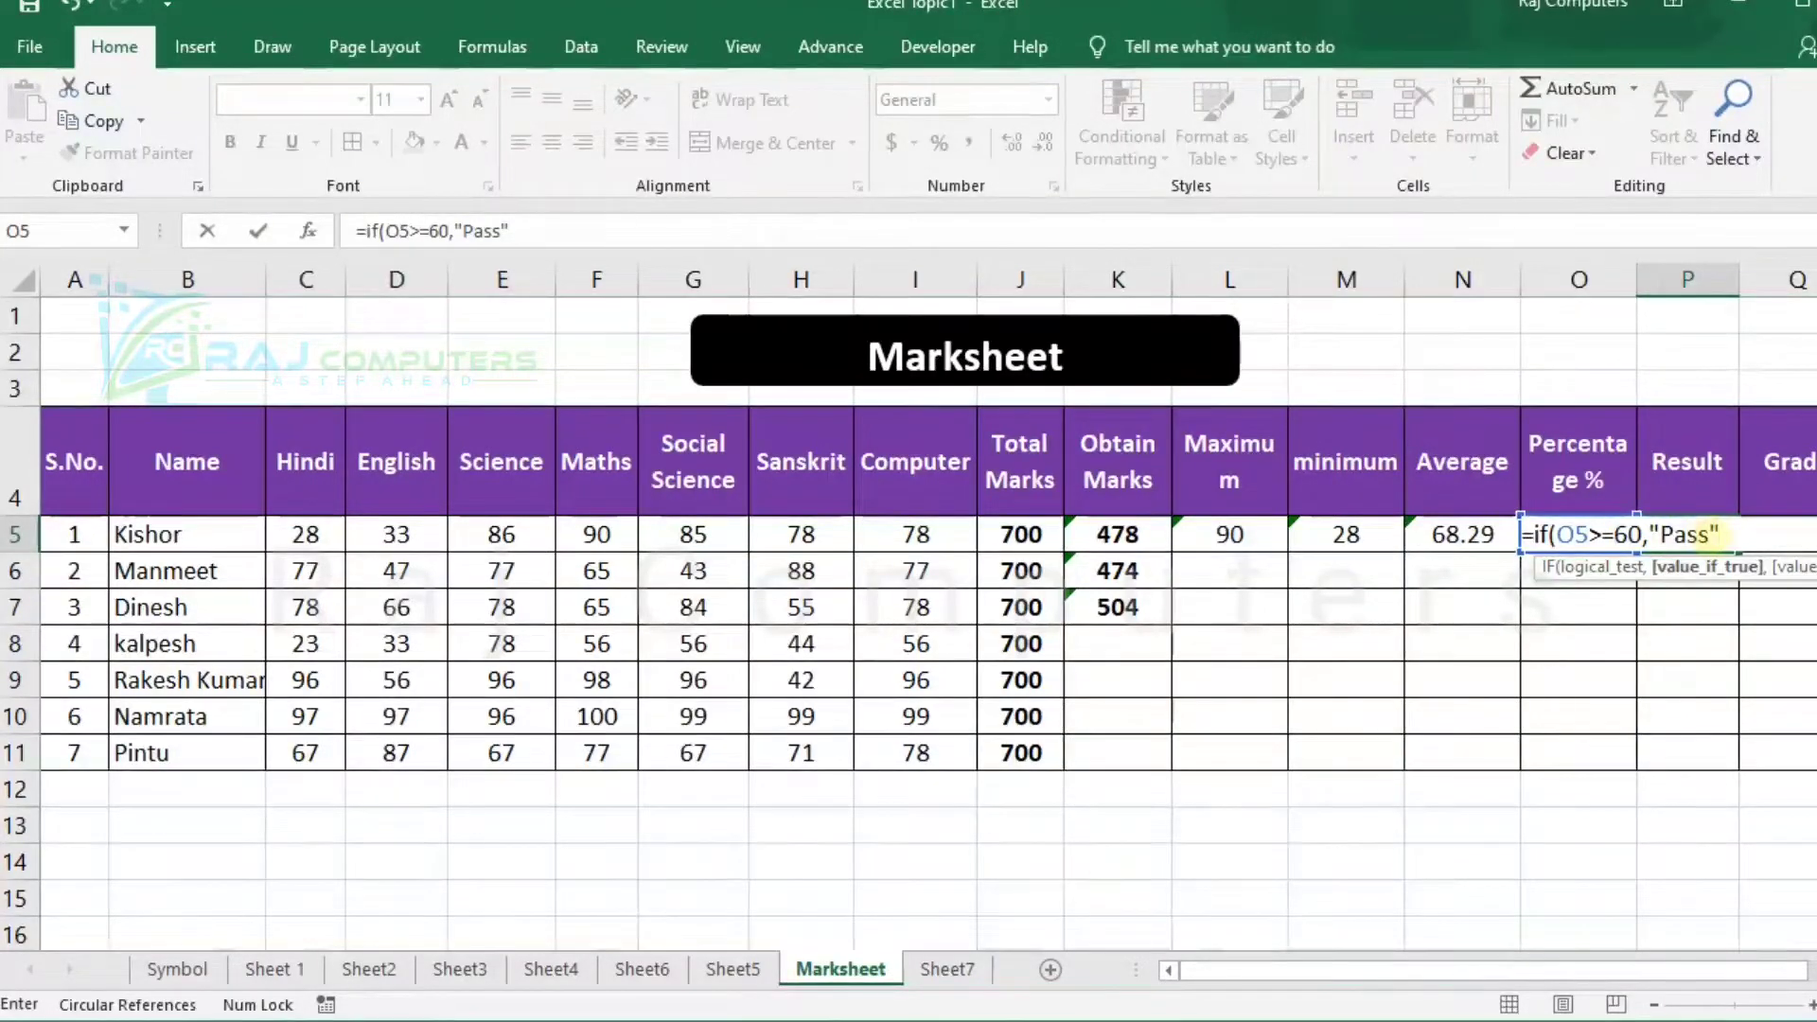
type(",\"")
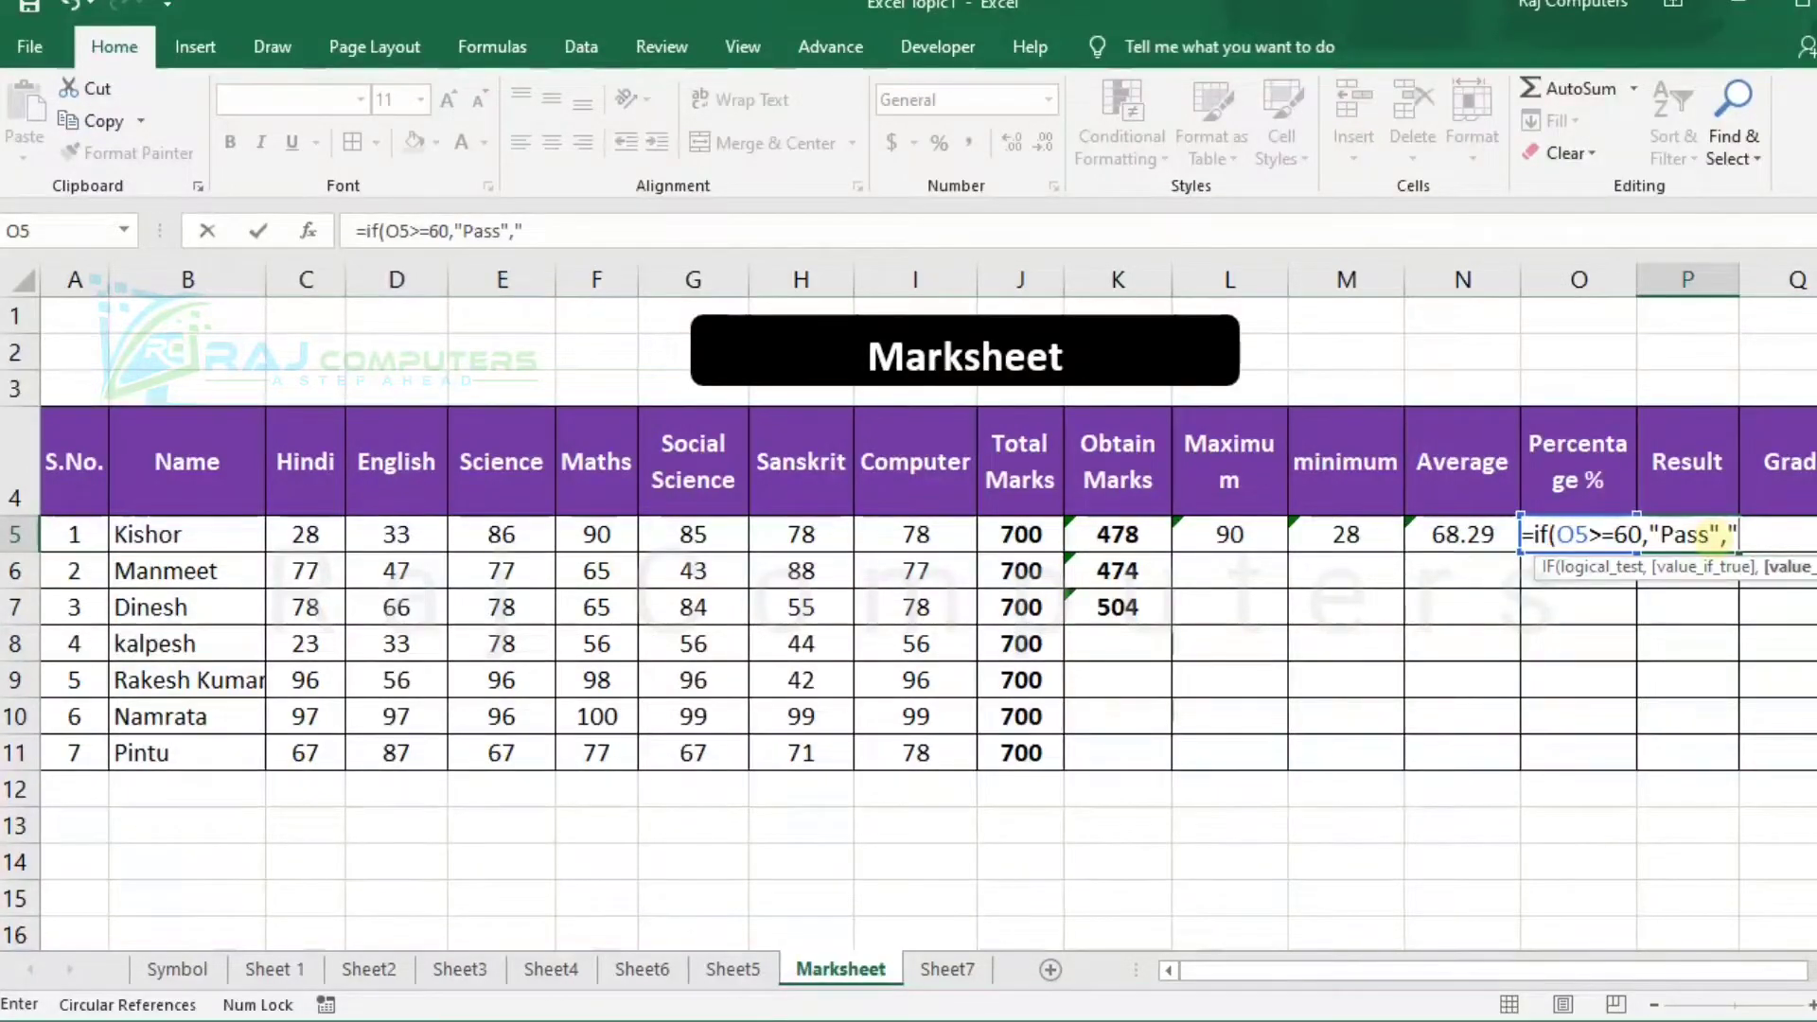
type("Fail\"")
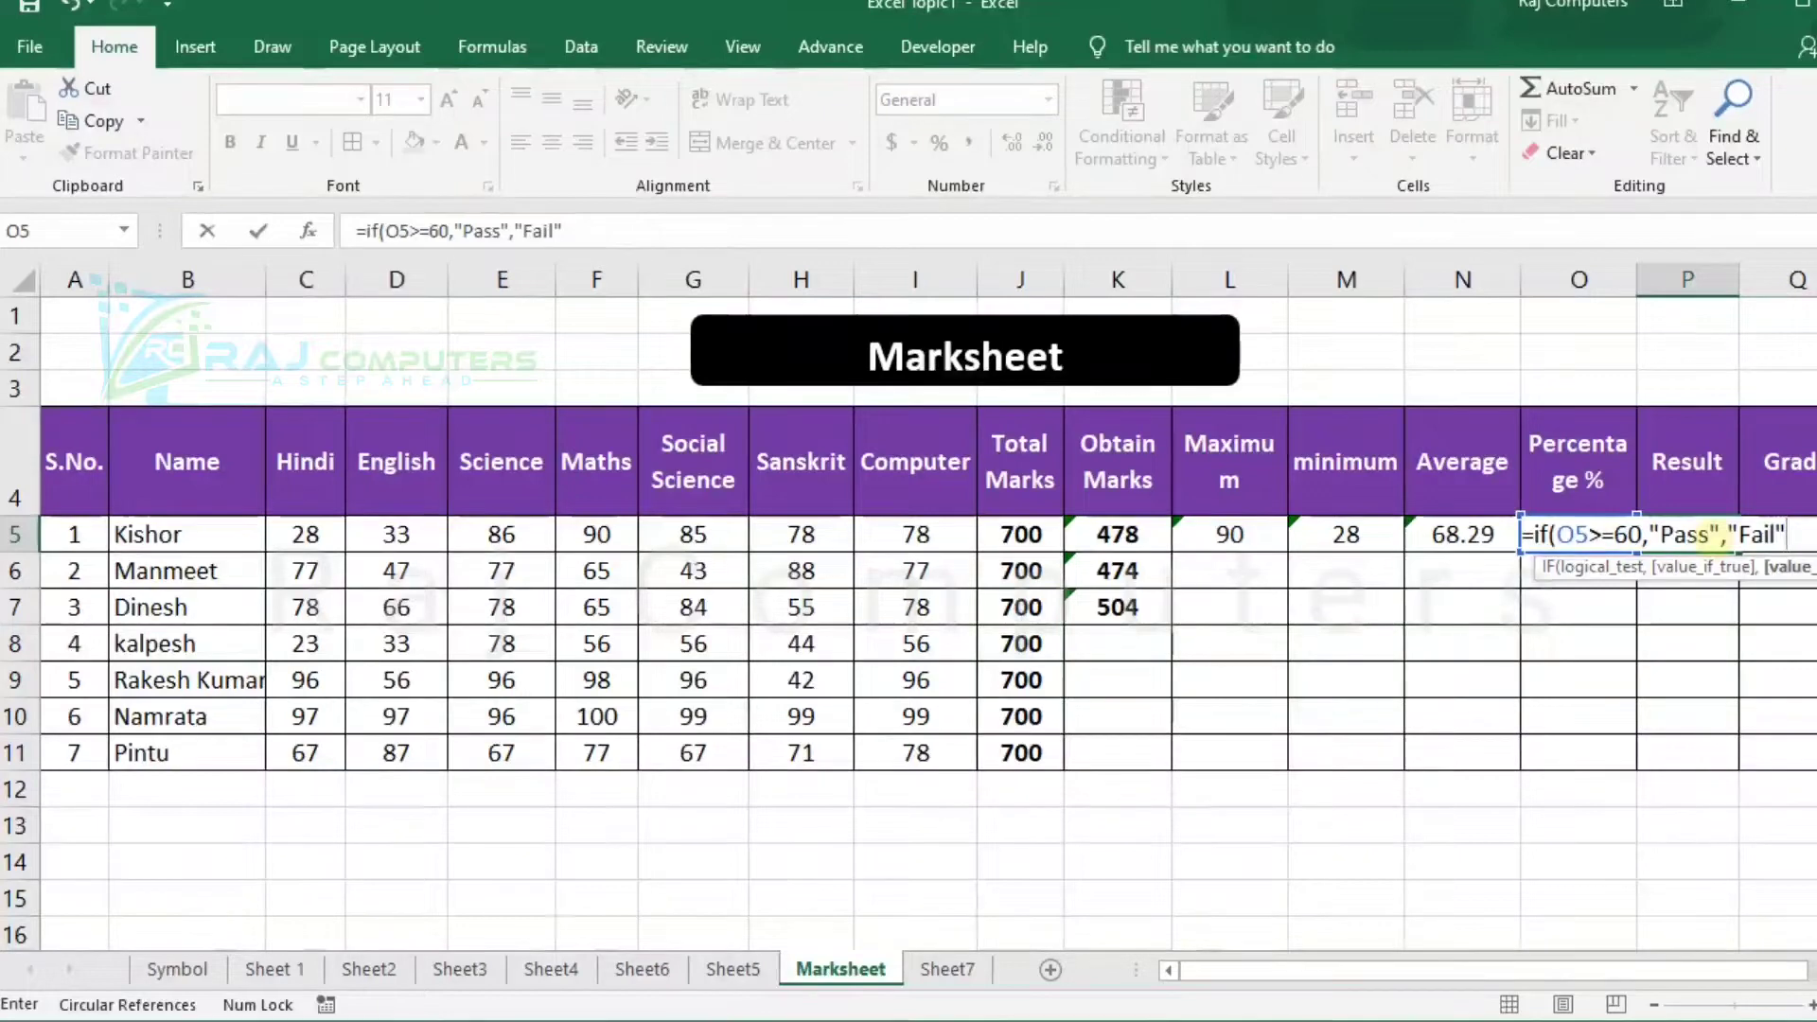
type(")")
key("Return")
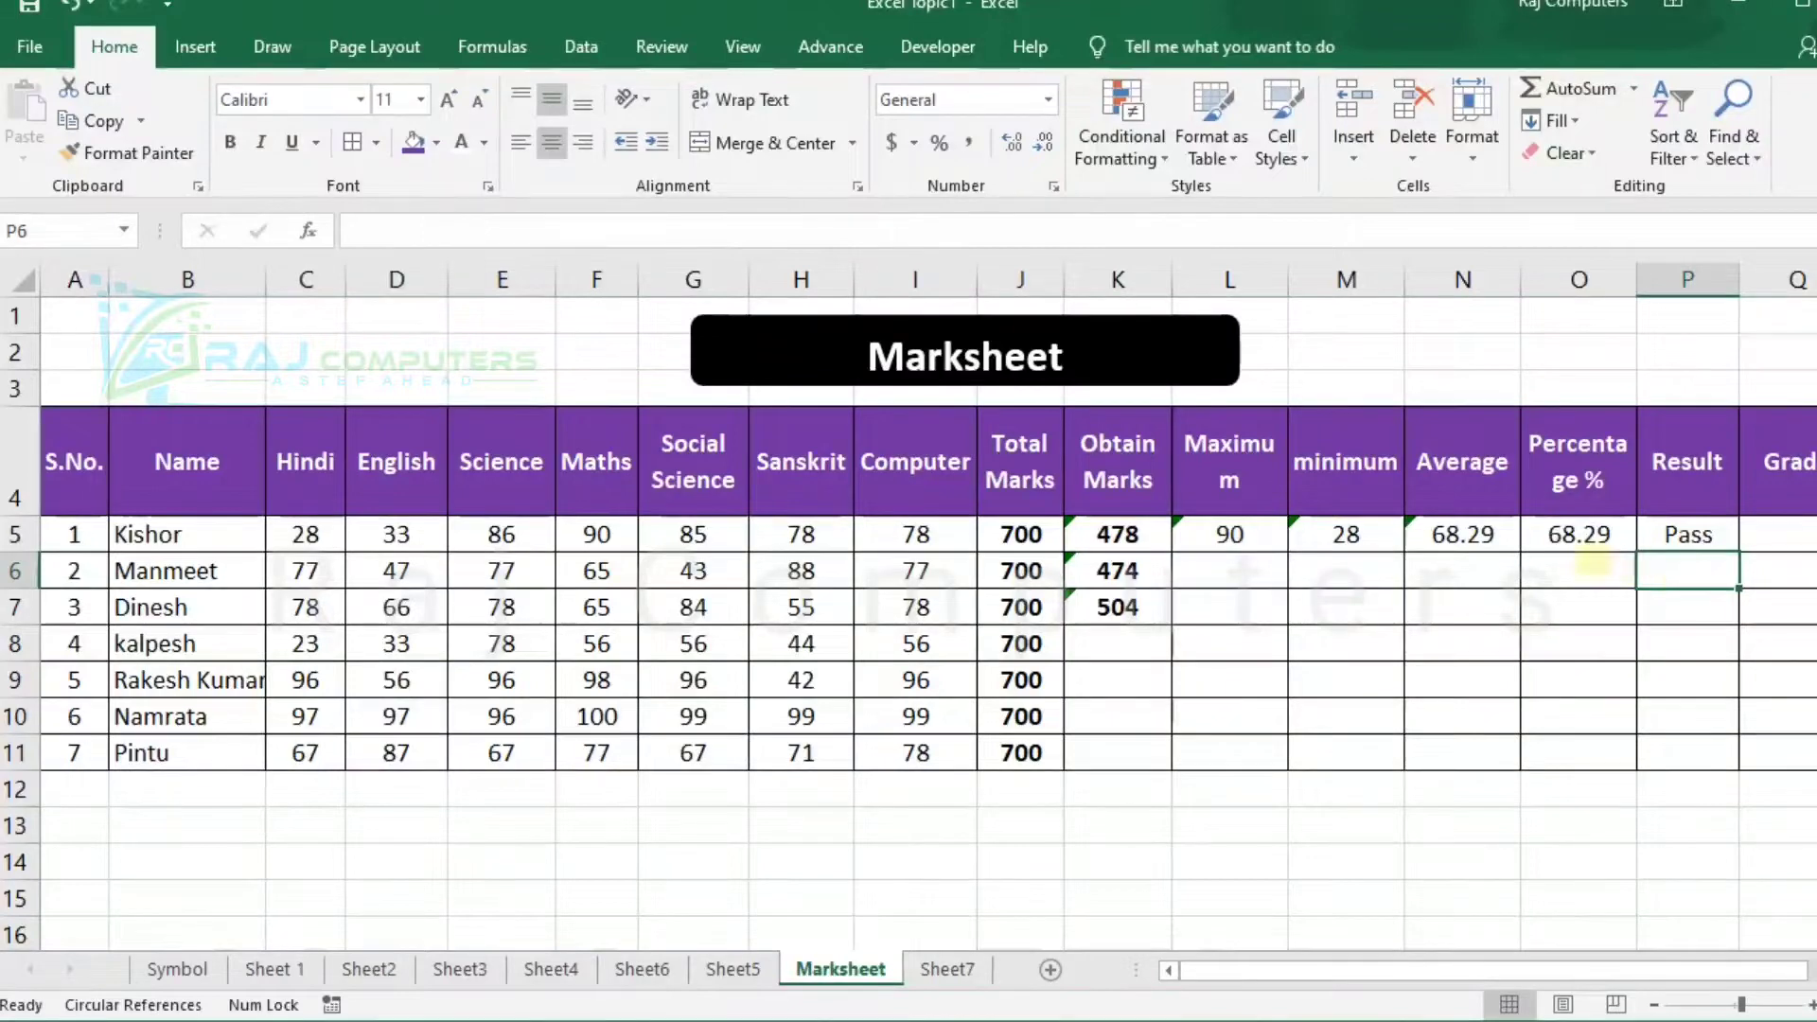
Fill the first student's maximum, minimum, average and percentage formulas in L5:O5 down to row 11.
left_click(1230, 535)
left_click_drag(1230, 535, 1626, 520)
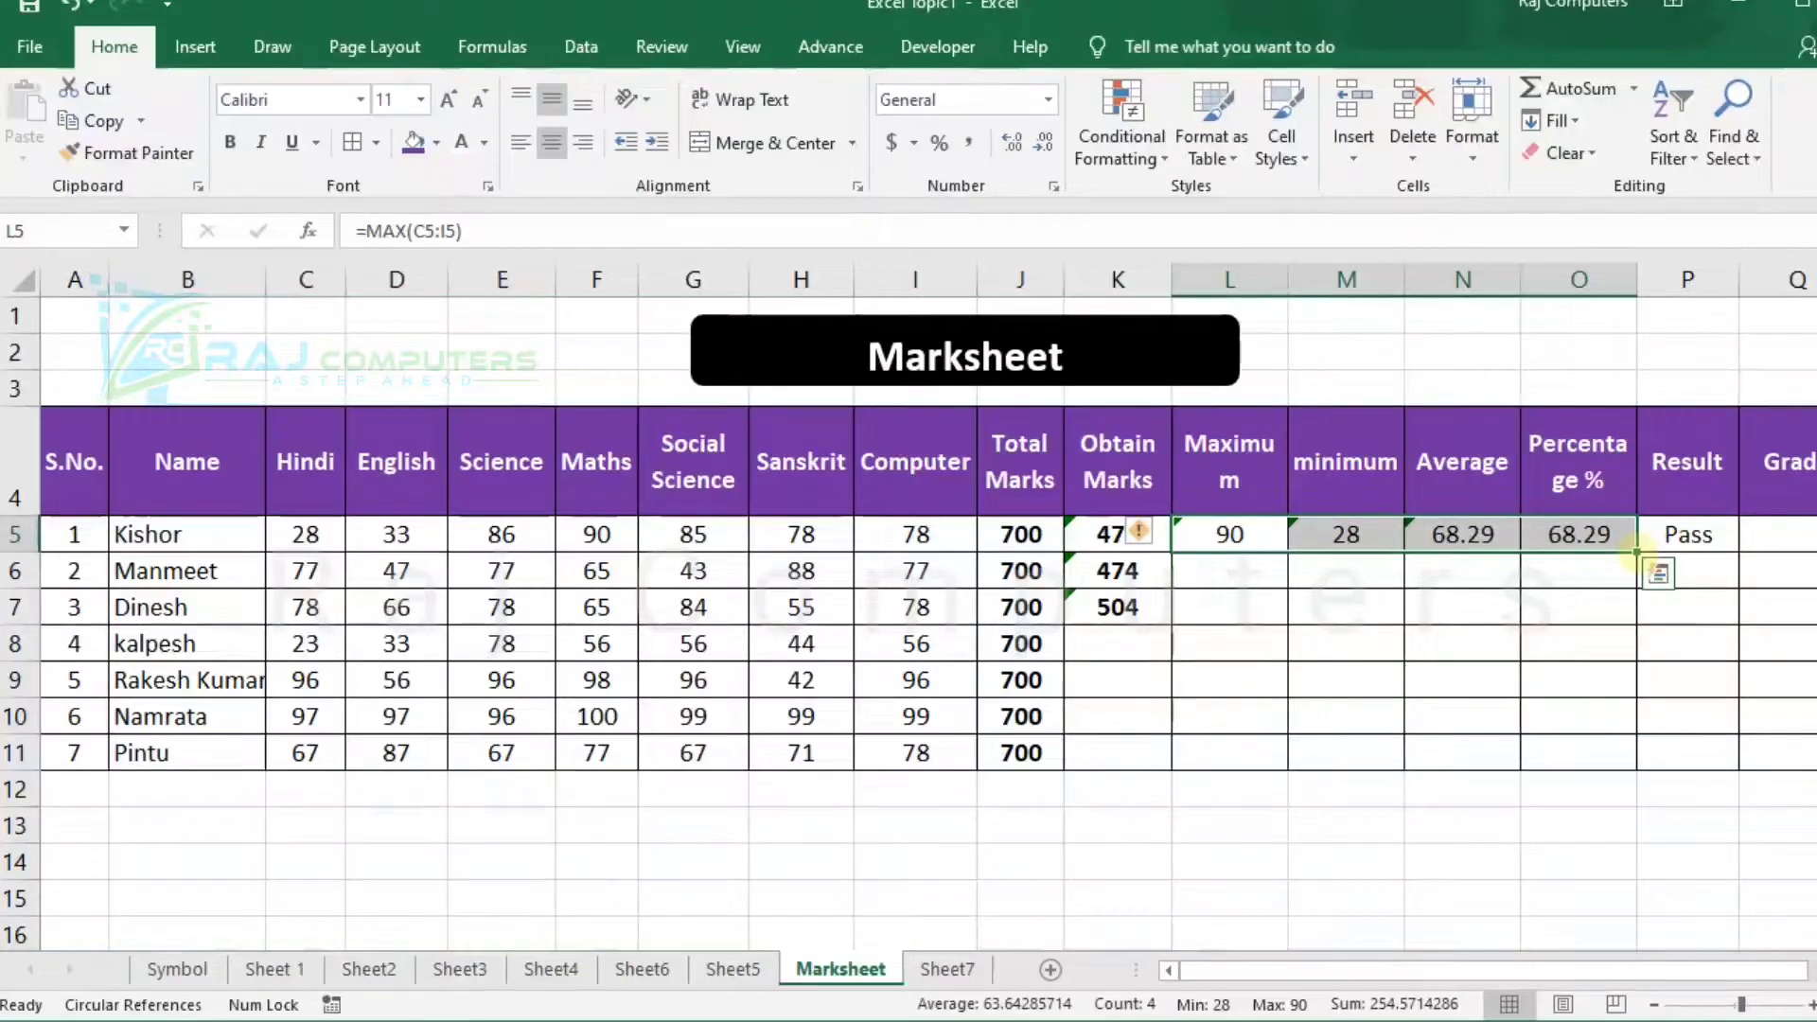
left_click_drag(1637, 553, 1626, 574)
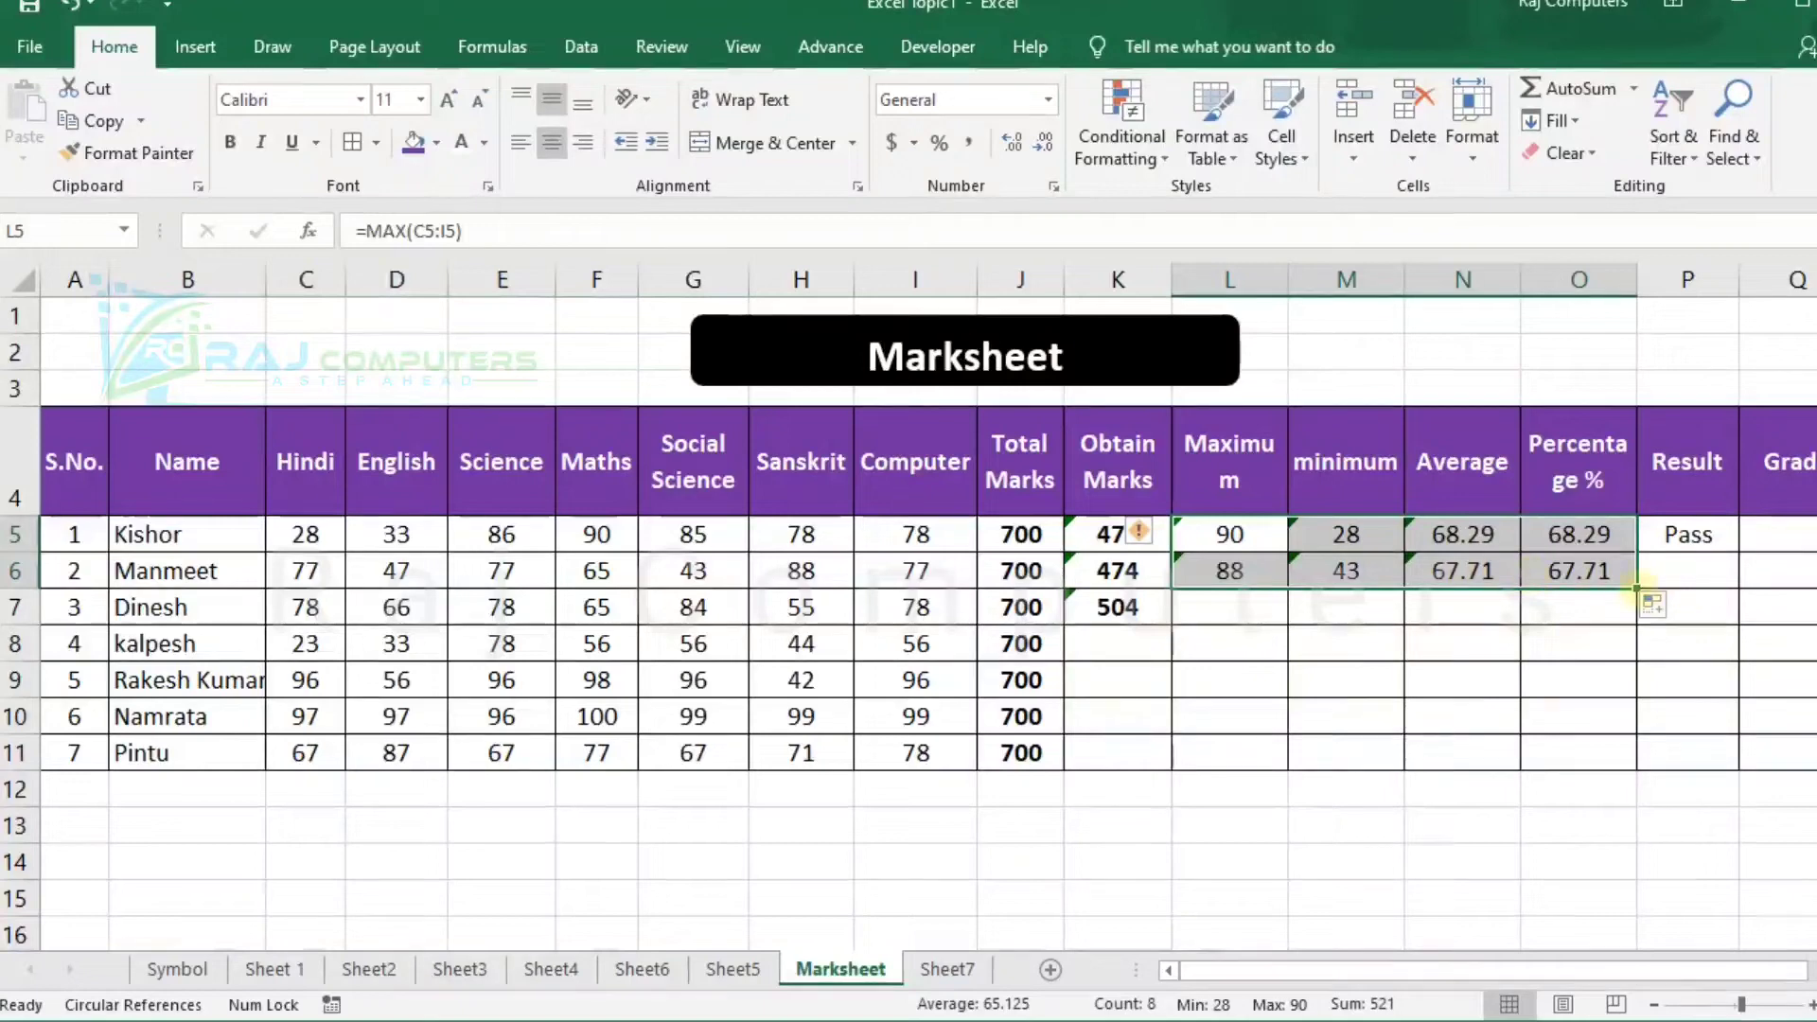
left_click_drag(1636, 588, 1620, 768)
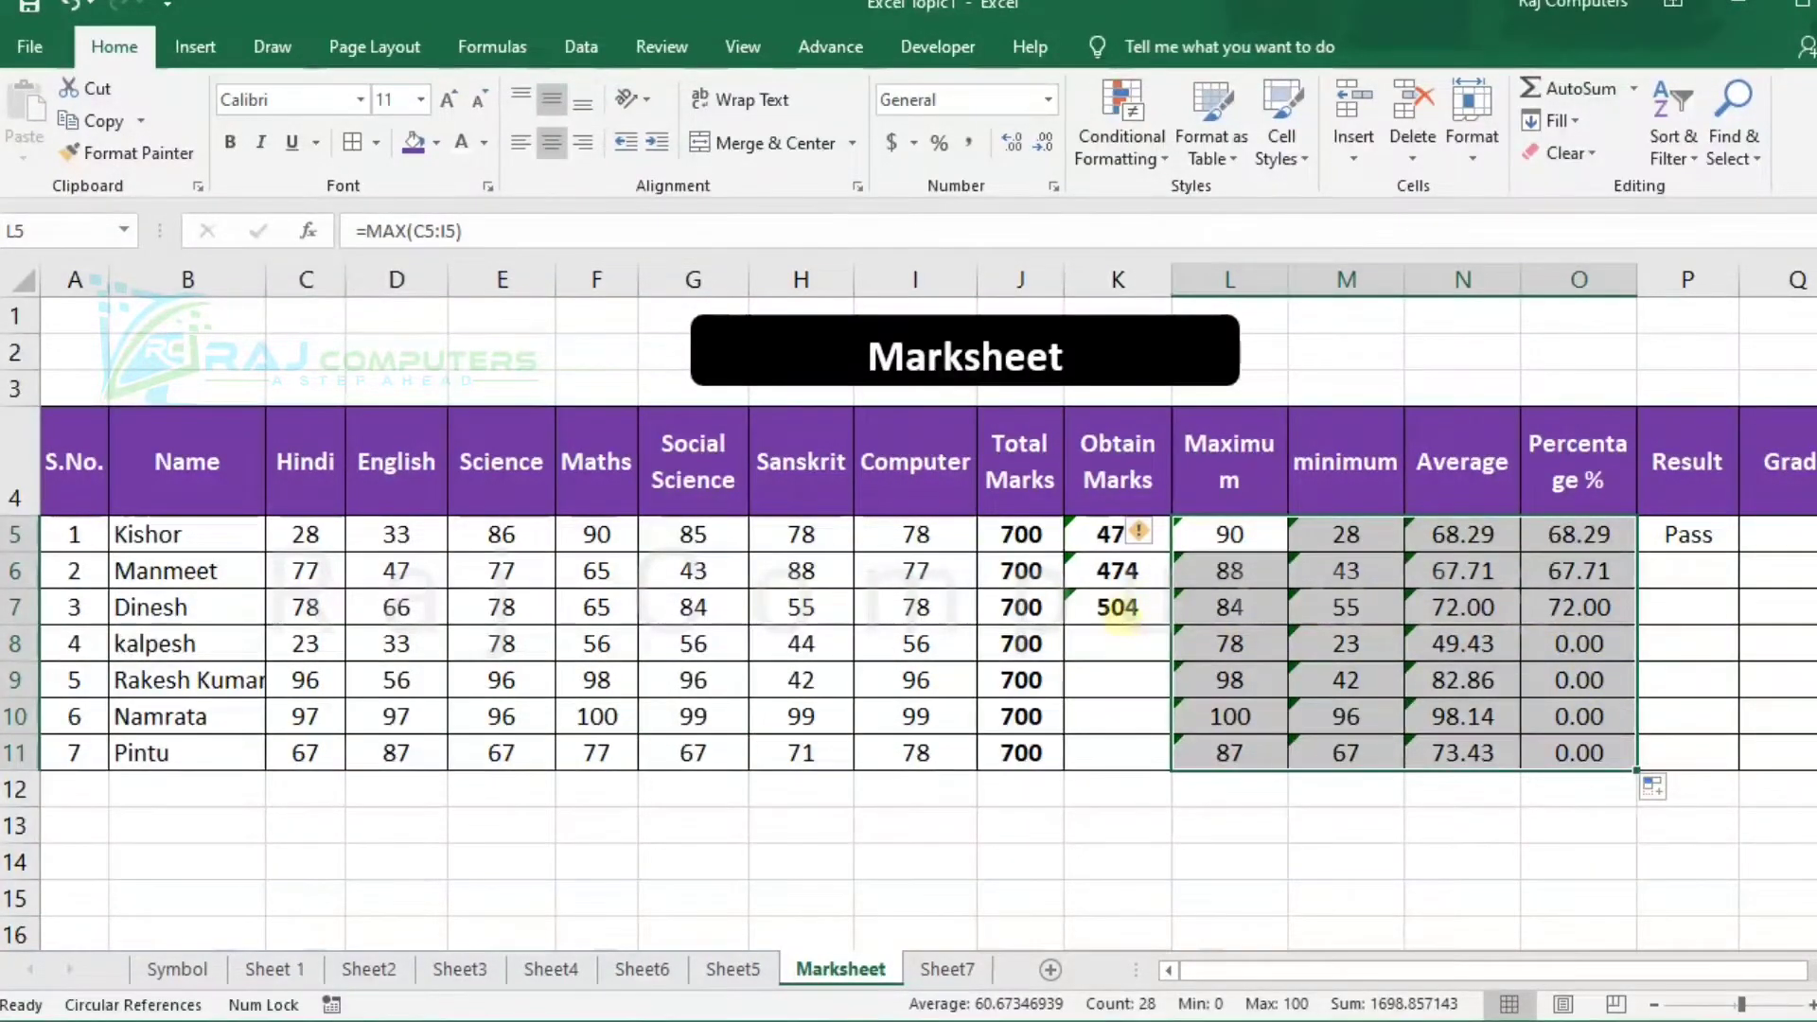
Copy the obtained-marks SUM formula from K7 into K8:K11 for the remaining students.
left_click(1118, 607)
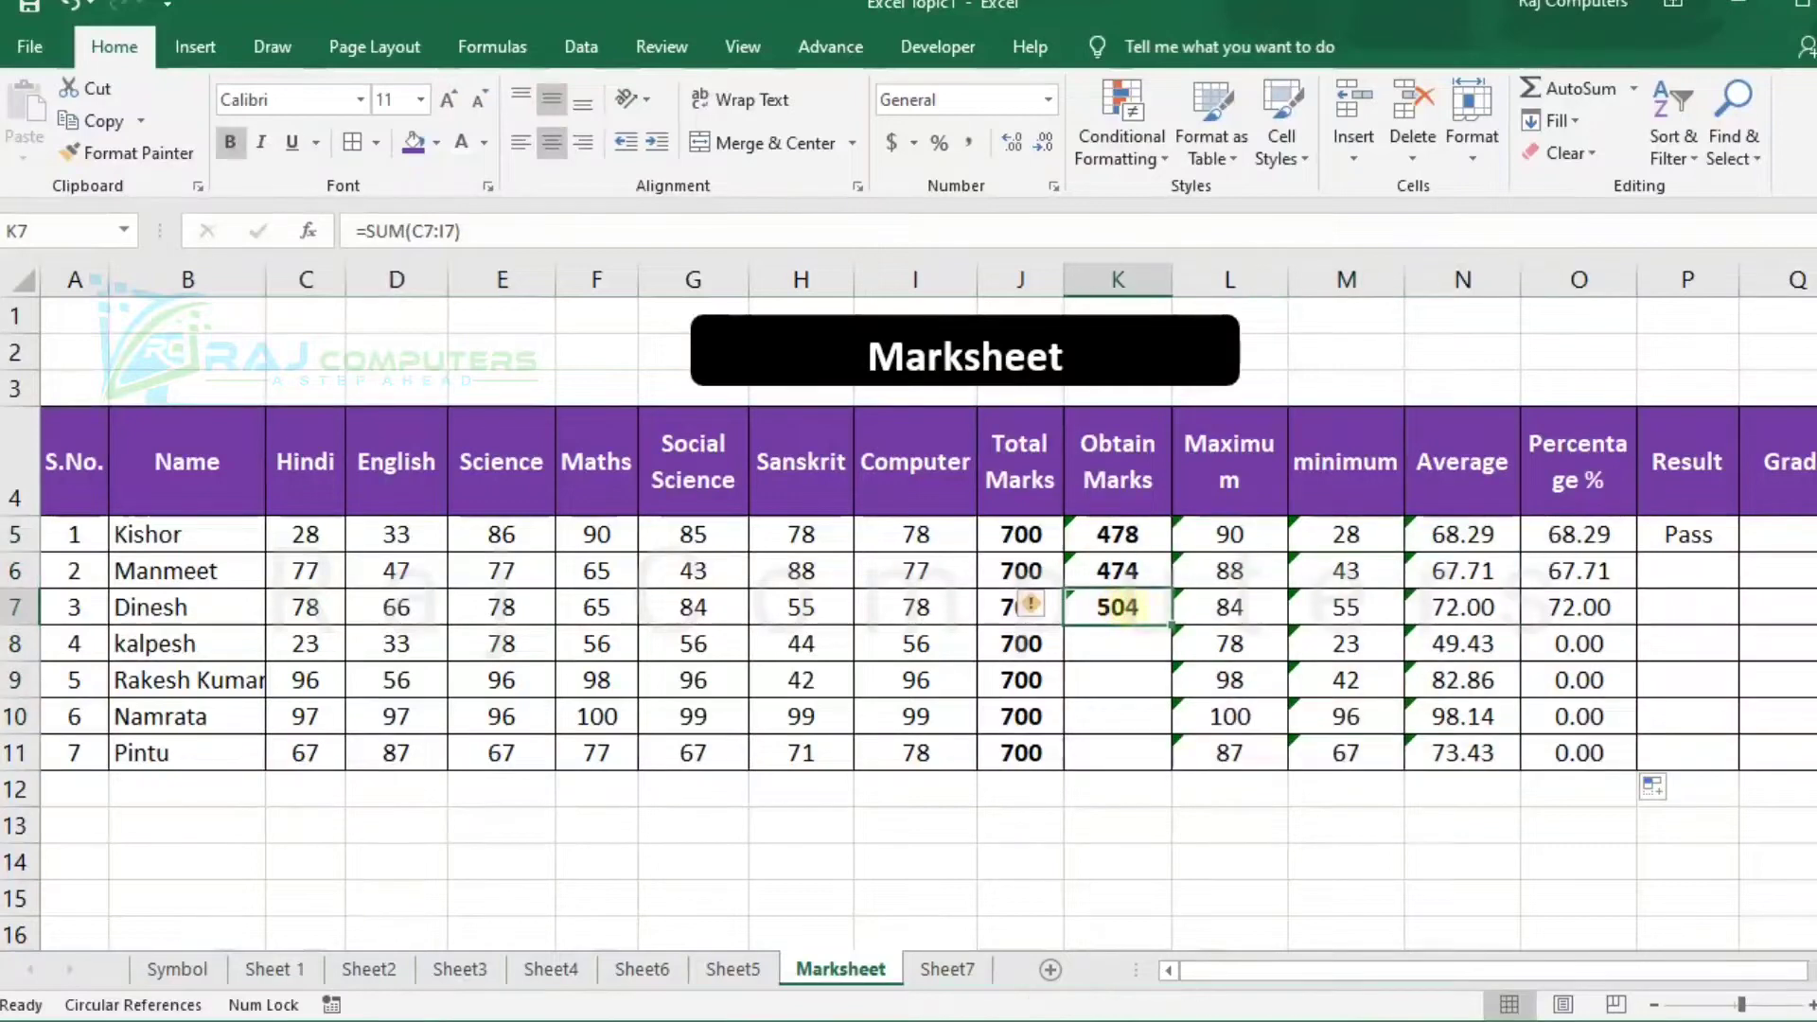
mouse_move(1174, 625)
left_mouse_down()
mouse_move(1164, 755)
mouse_move(1170, 644)
left_mouse_up()
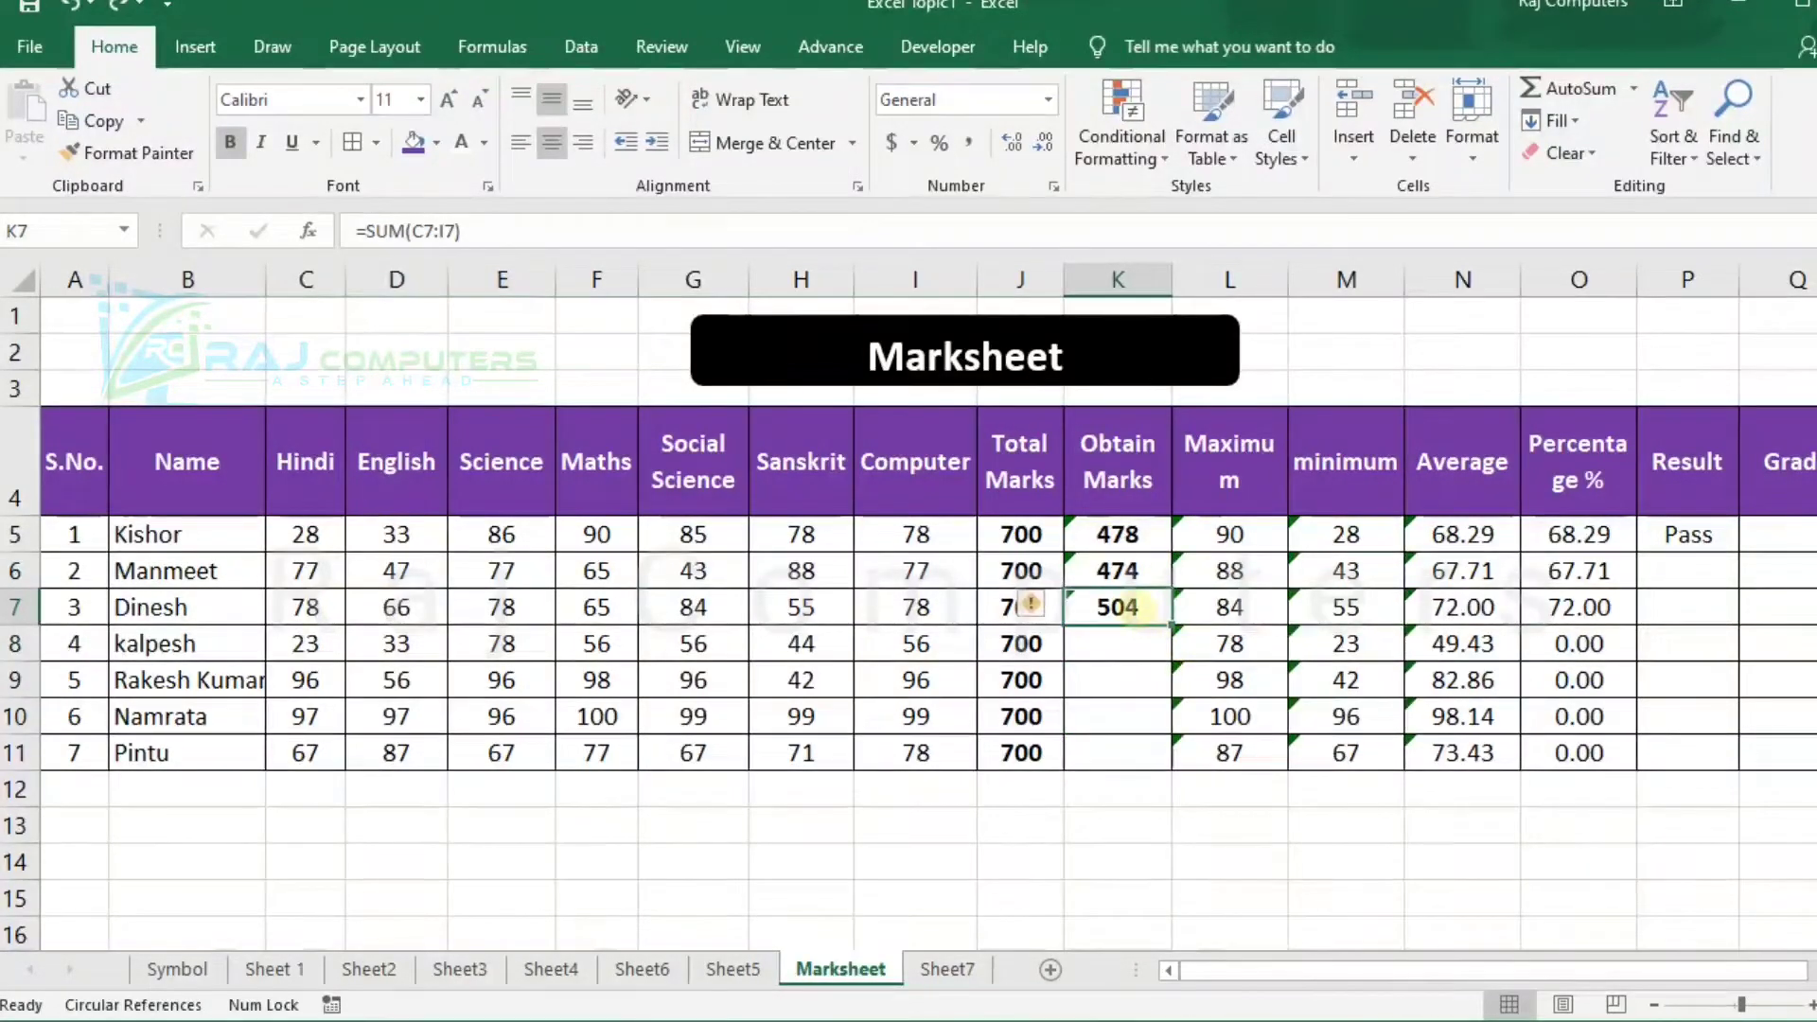
key("ctrl+c")
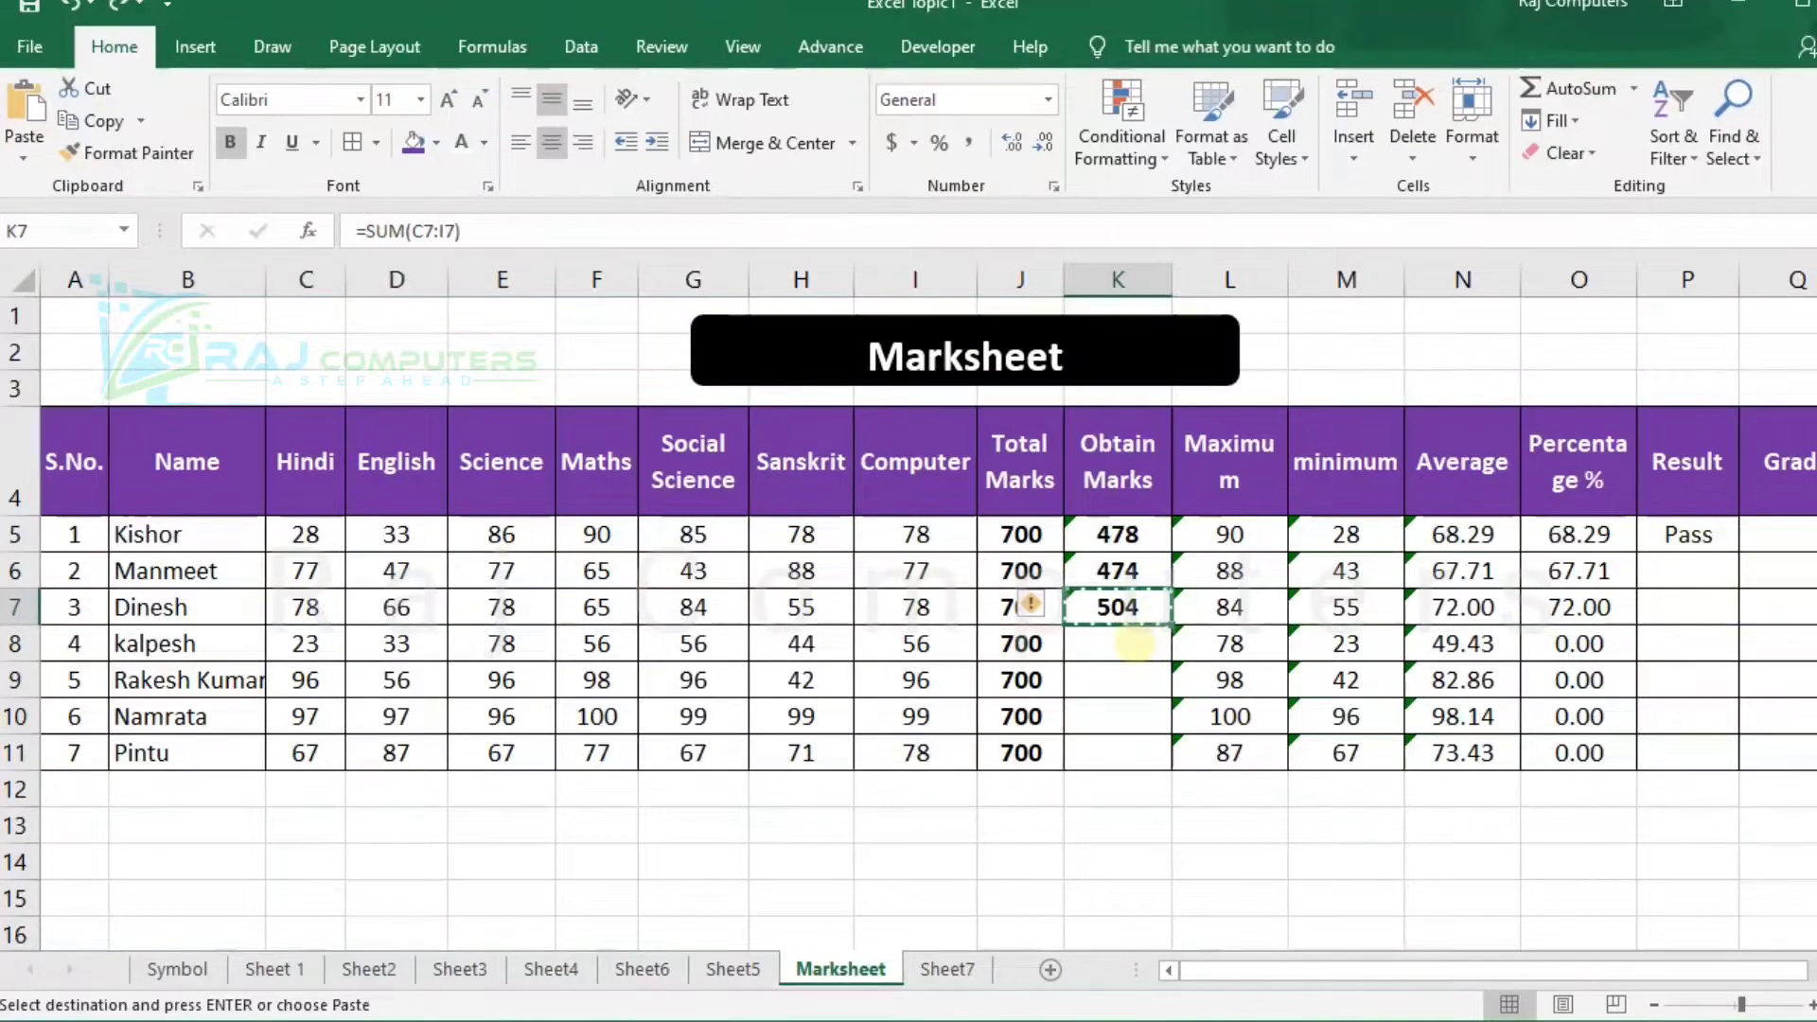
left_click_drag(1134, 644, 1139, 734)
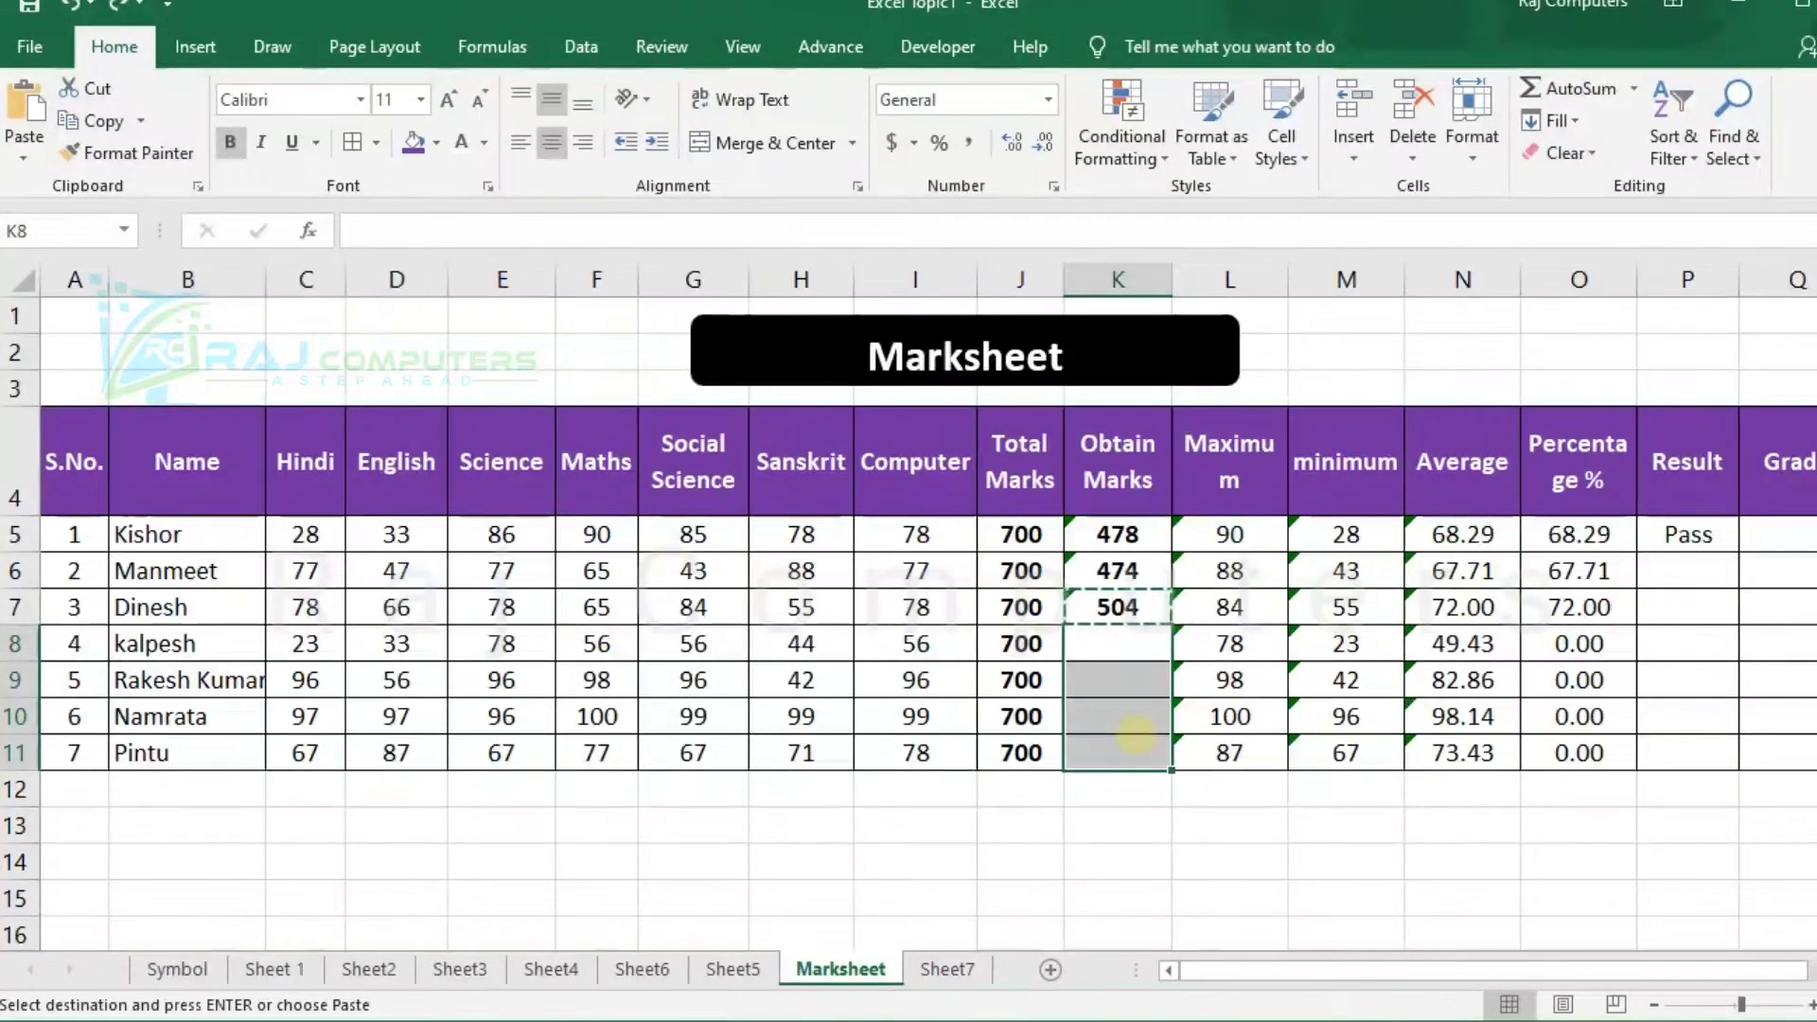
key("ctrl+v")
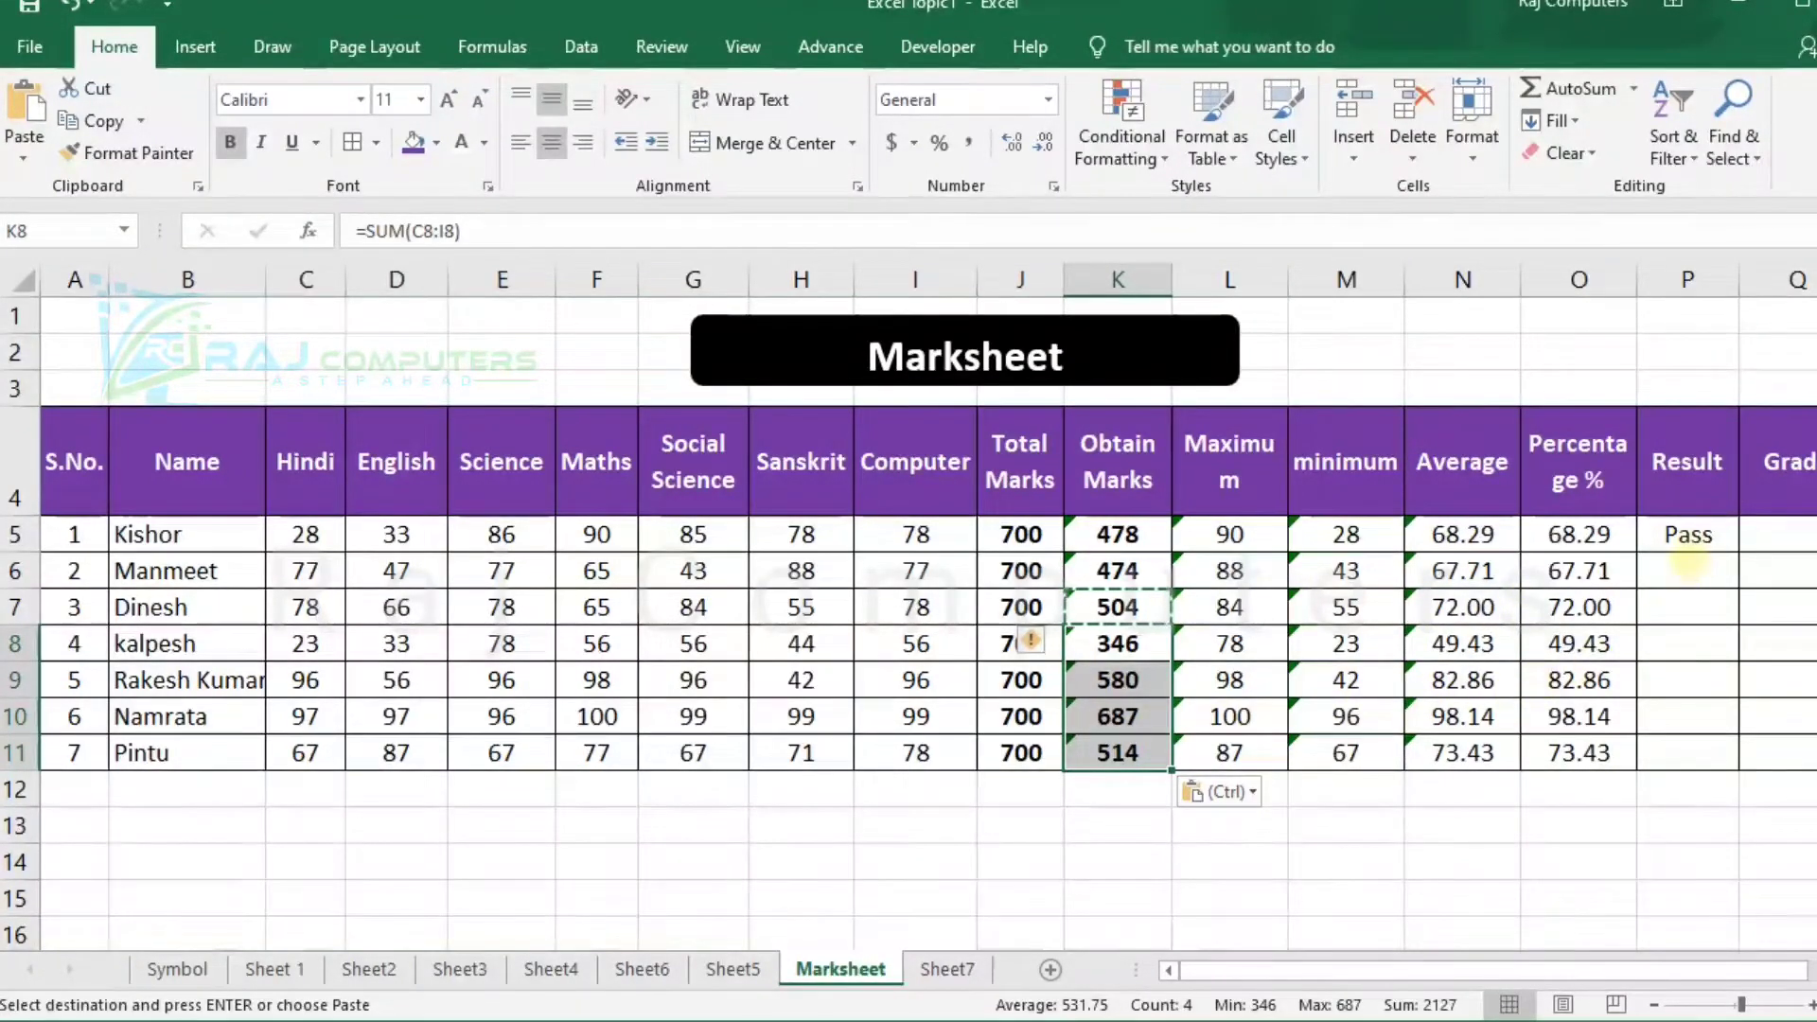
Enter =if(O6>=60,"Pass","Fail") in P6 to determine the second student's result from the percentage.
left_click(1689, 563)
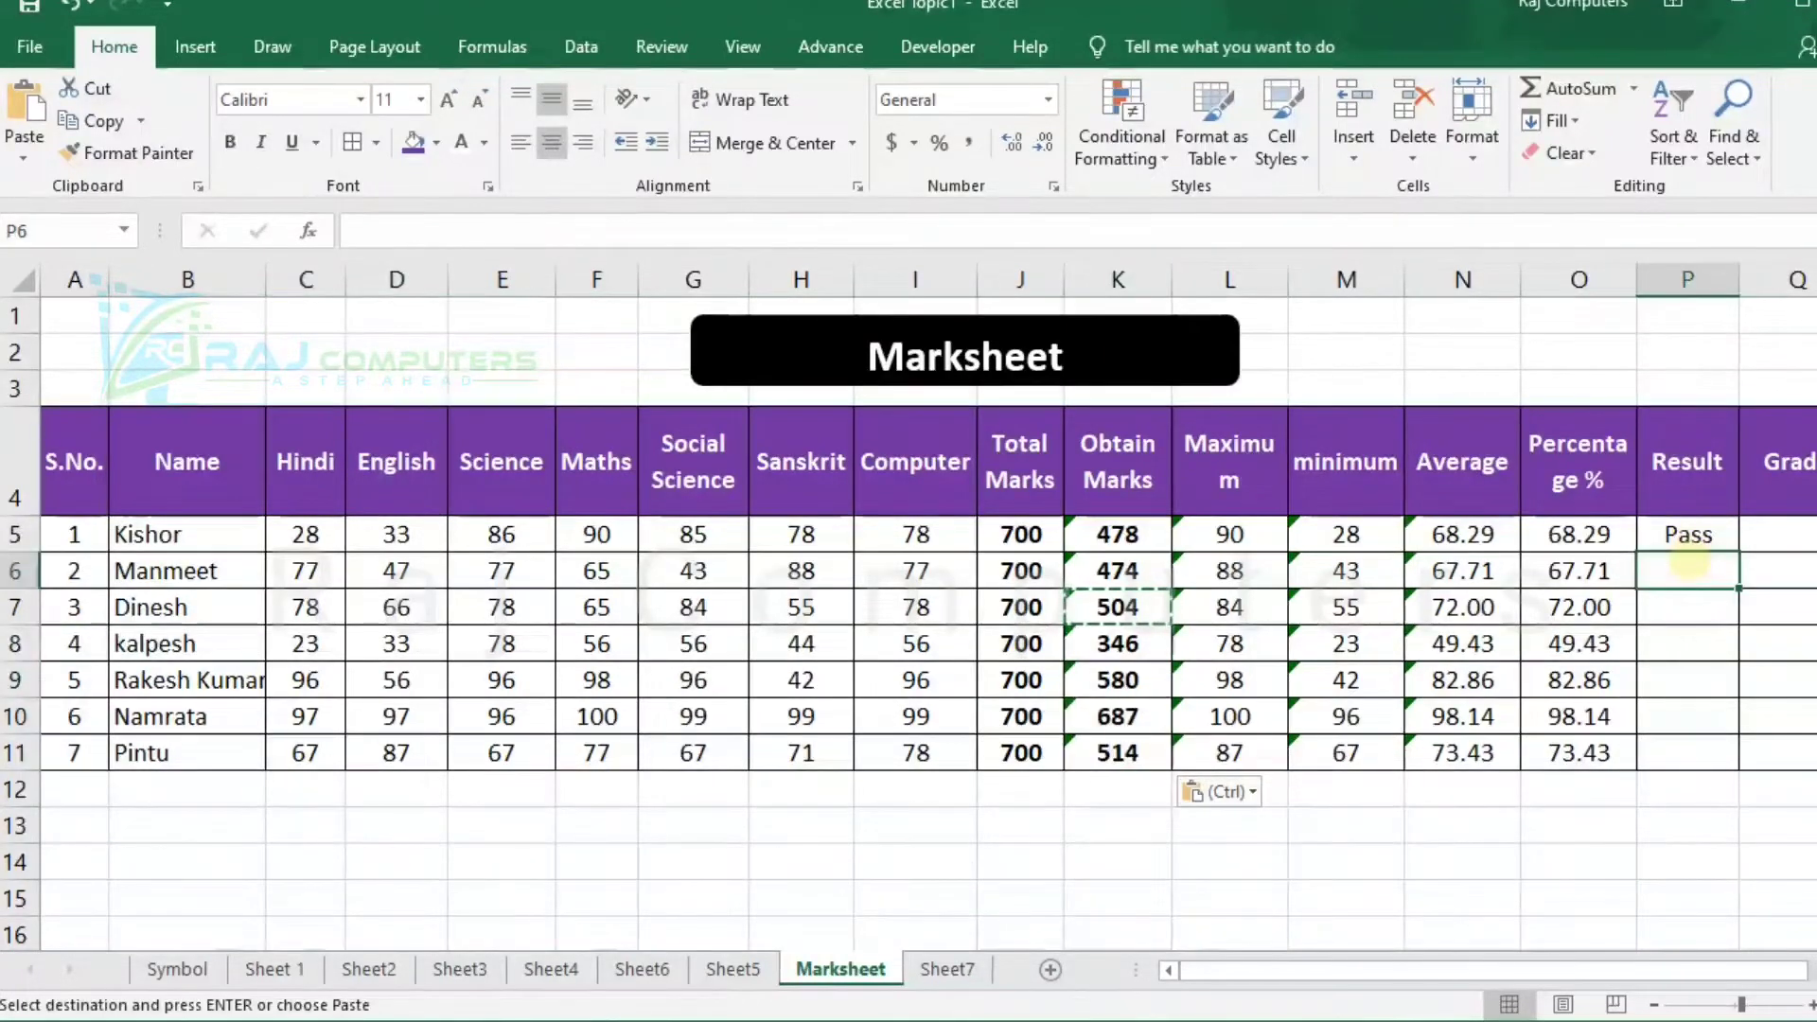
type("=")
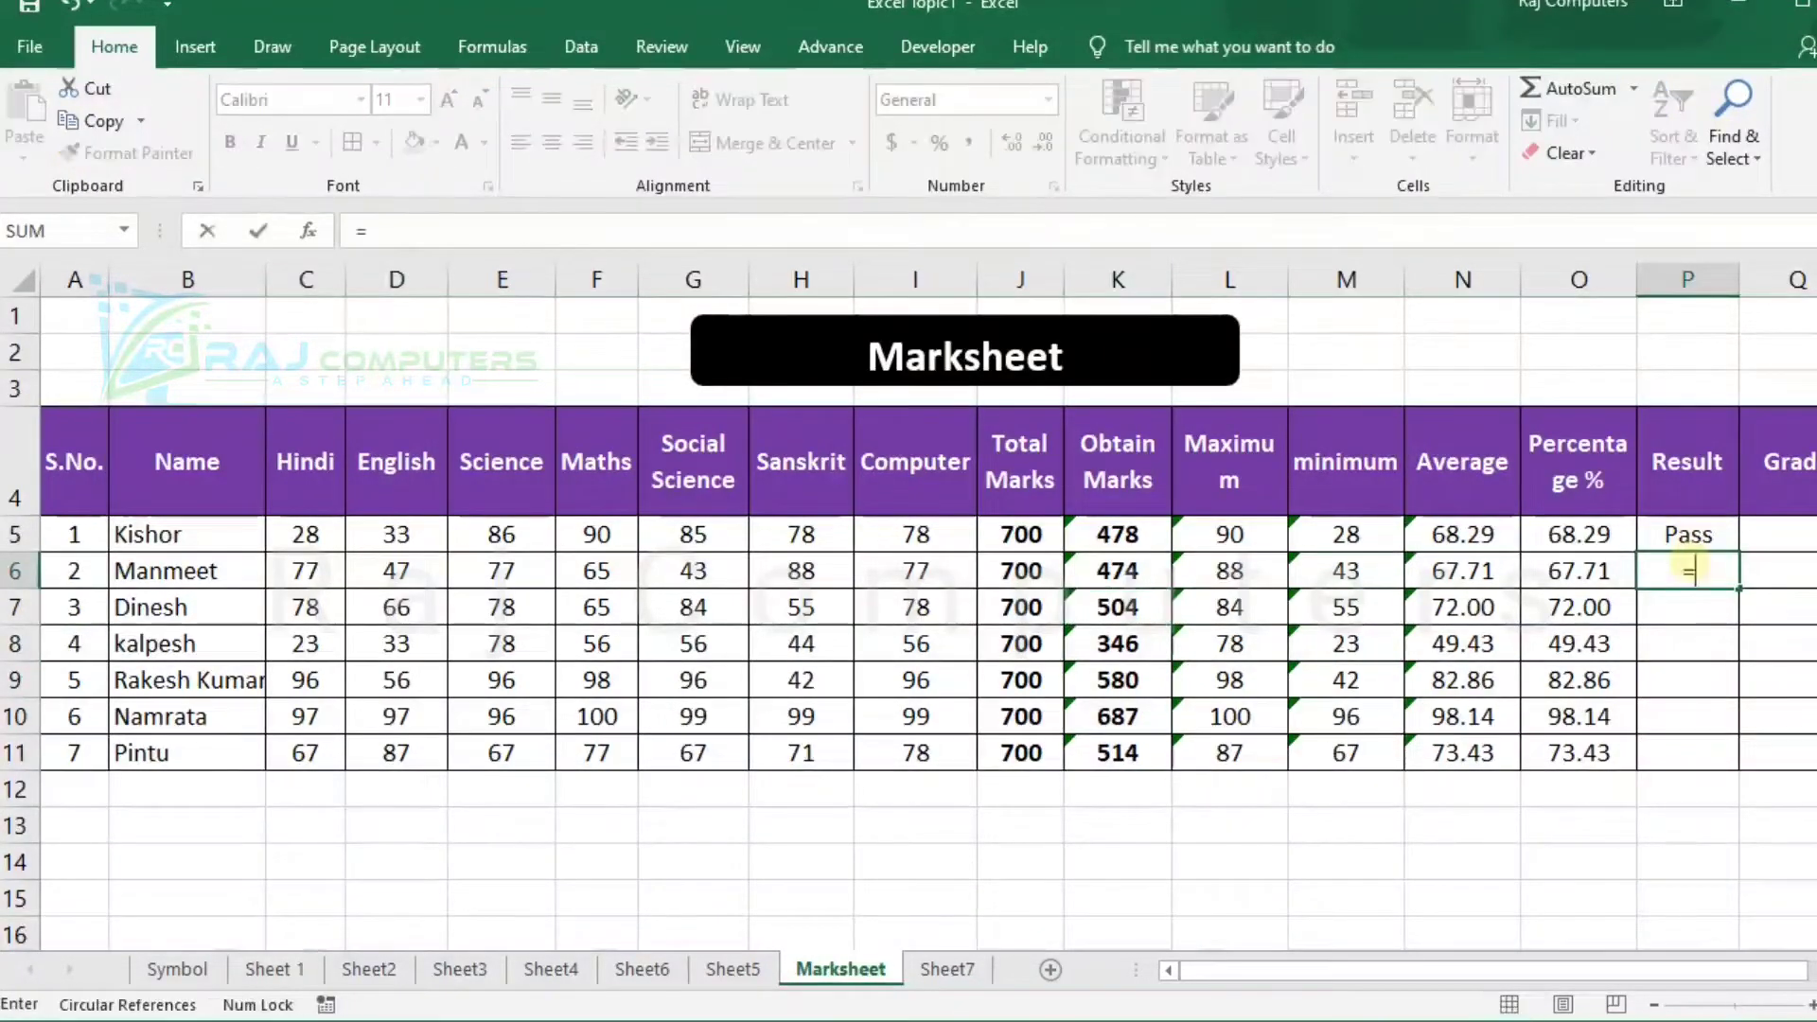
type("if")
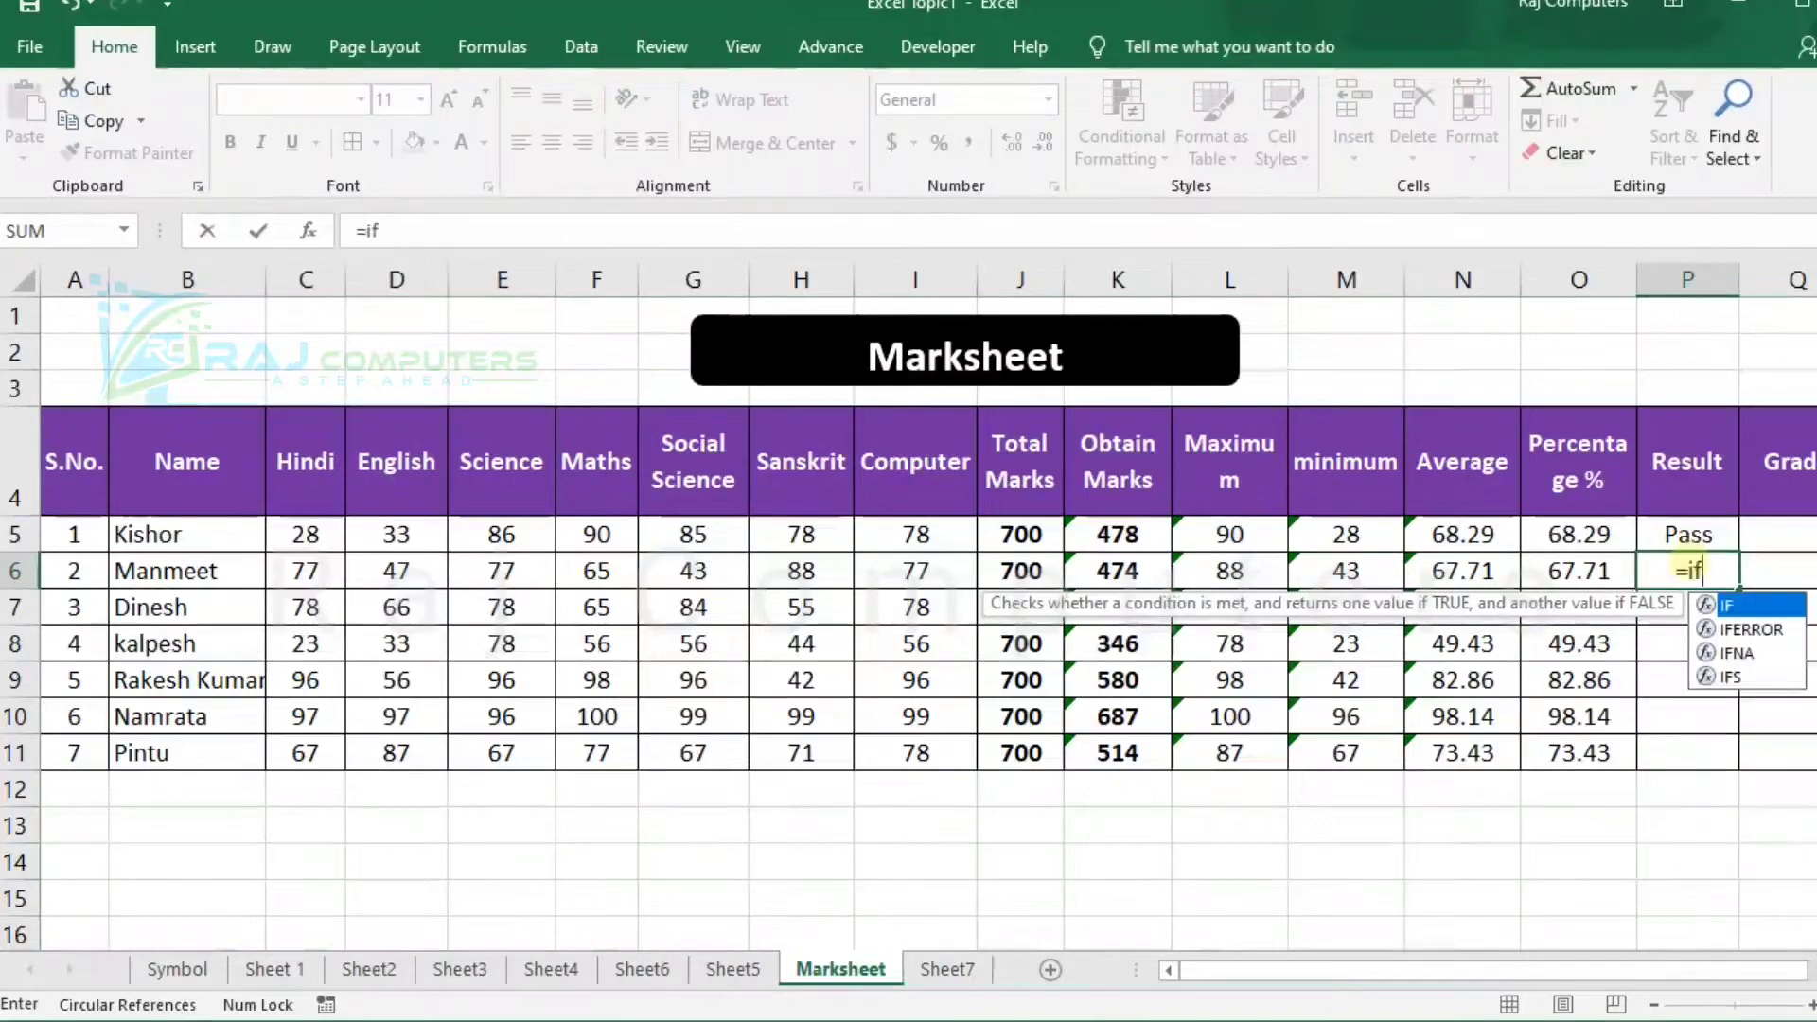
type("(")
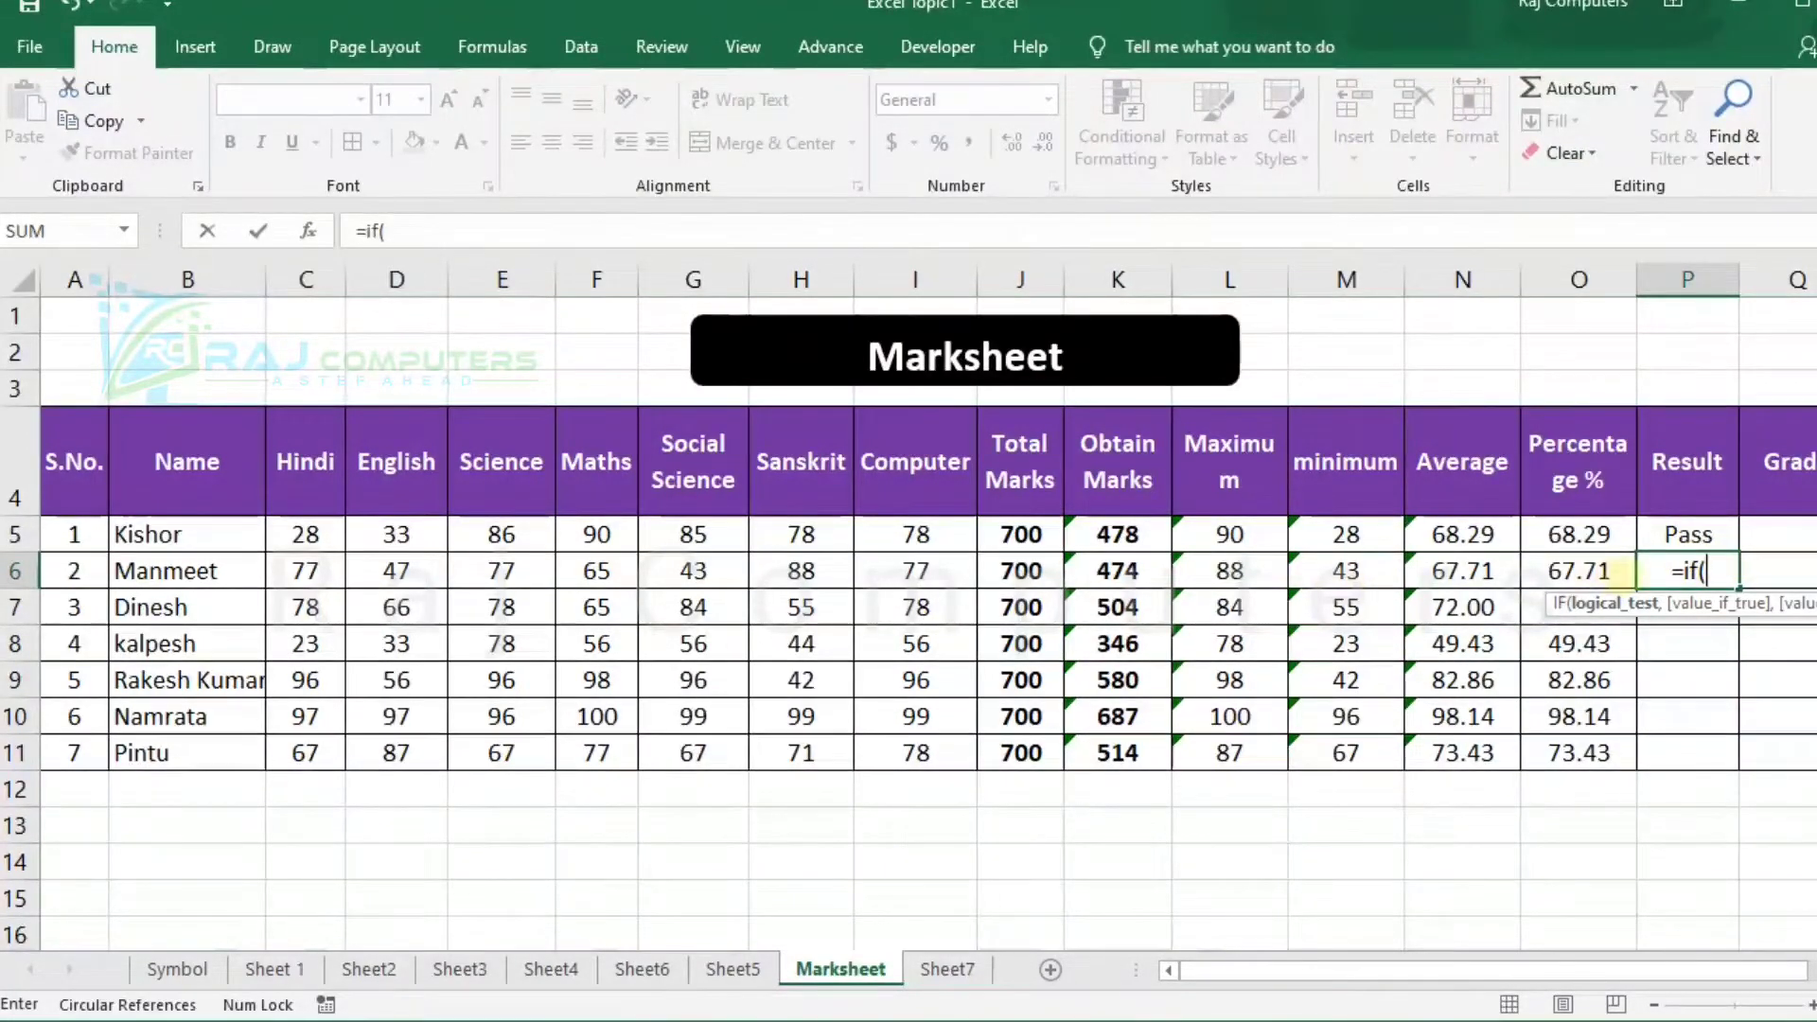
left_click(1596, 570)
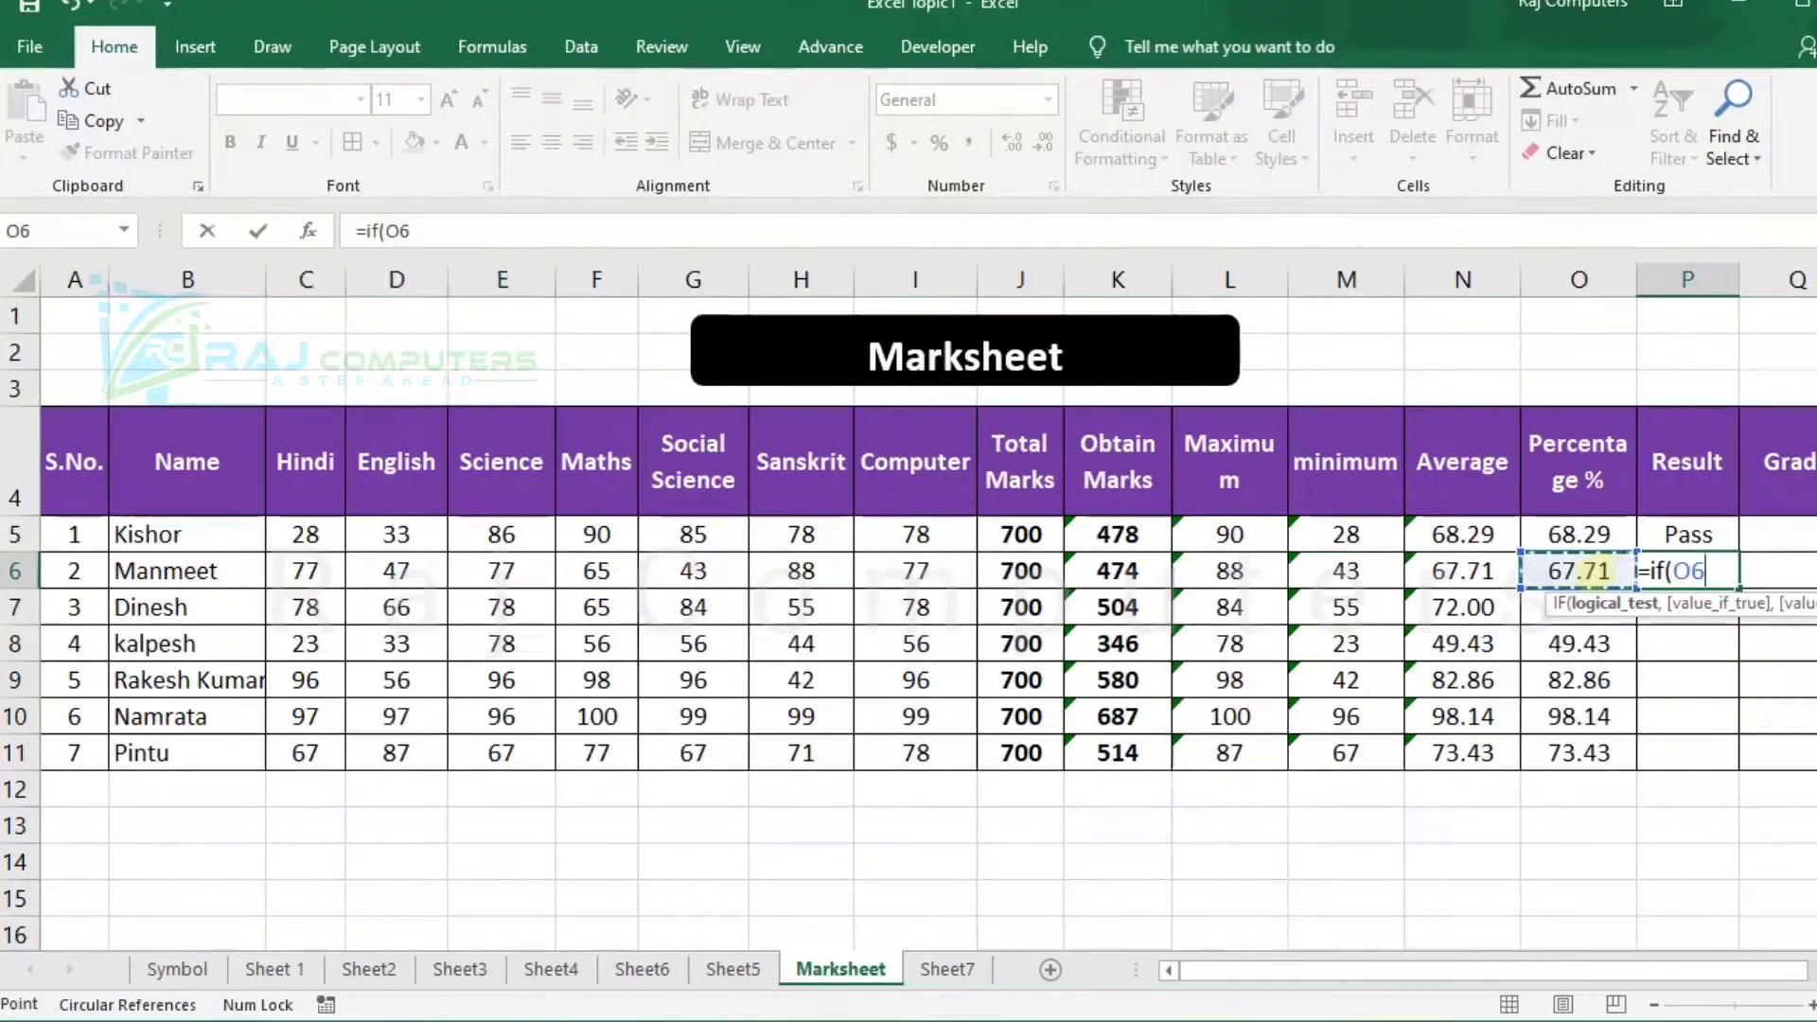
type(">=")
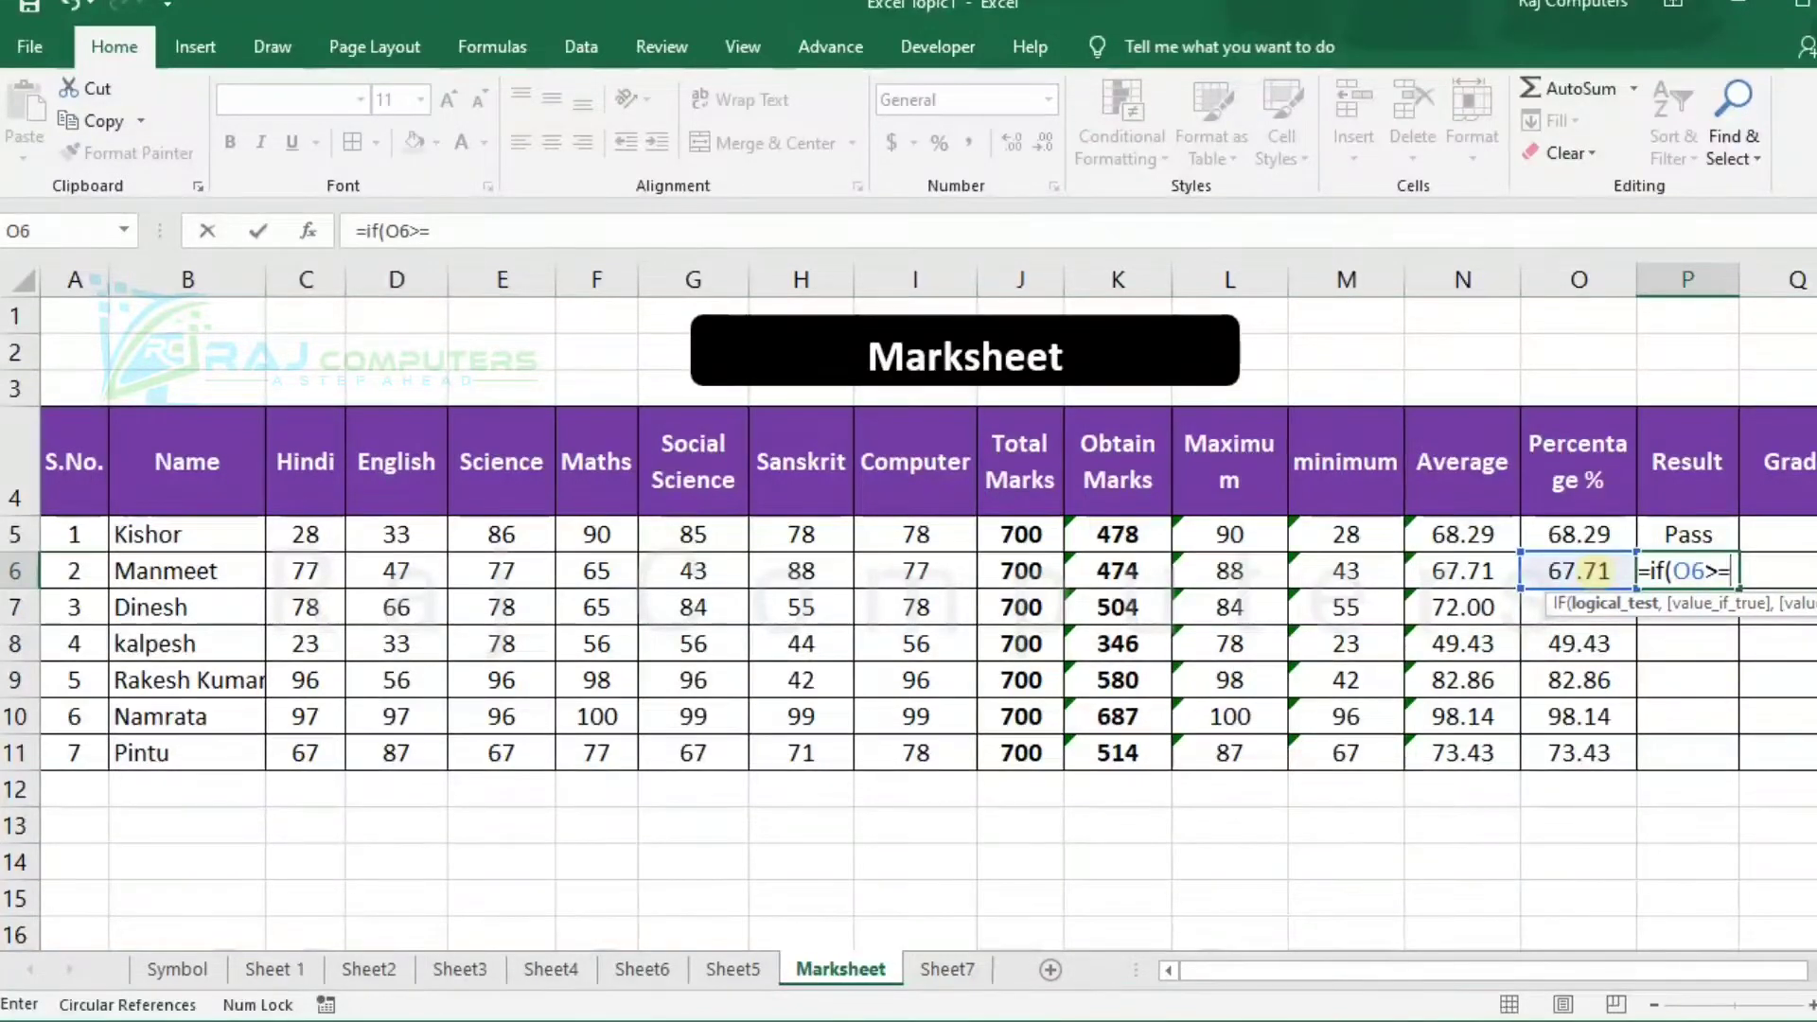
type(" 60")
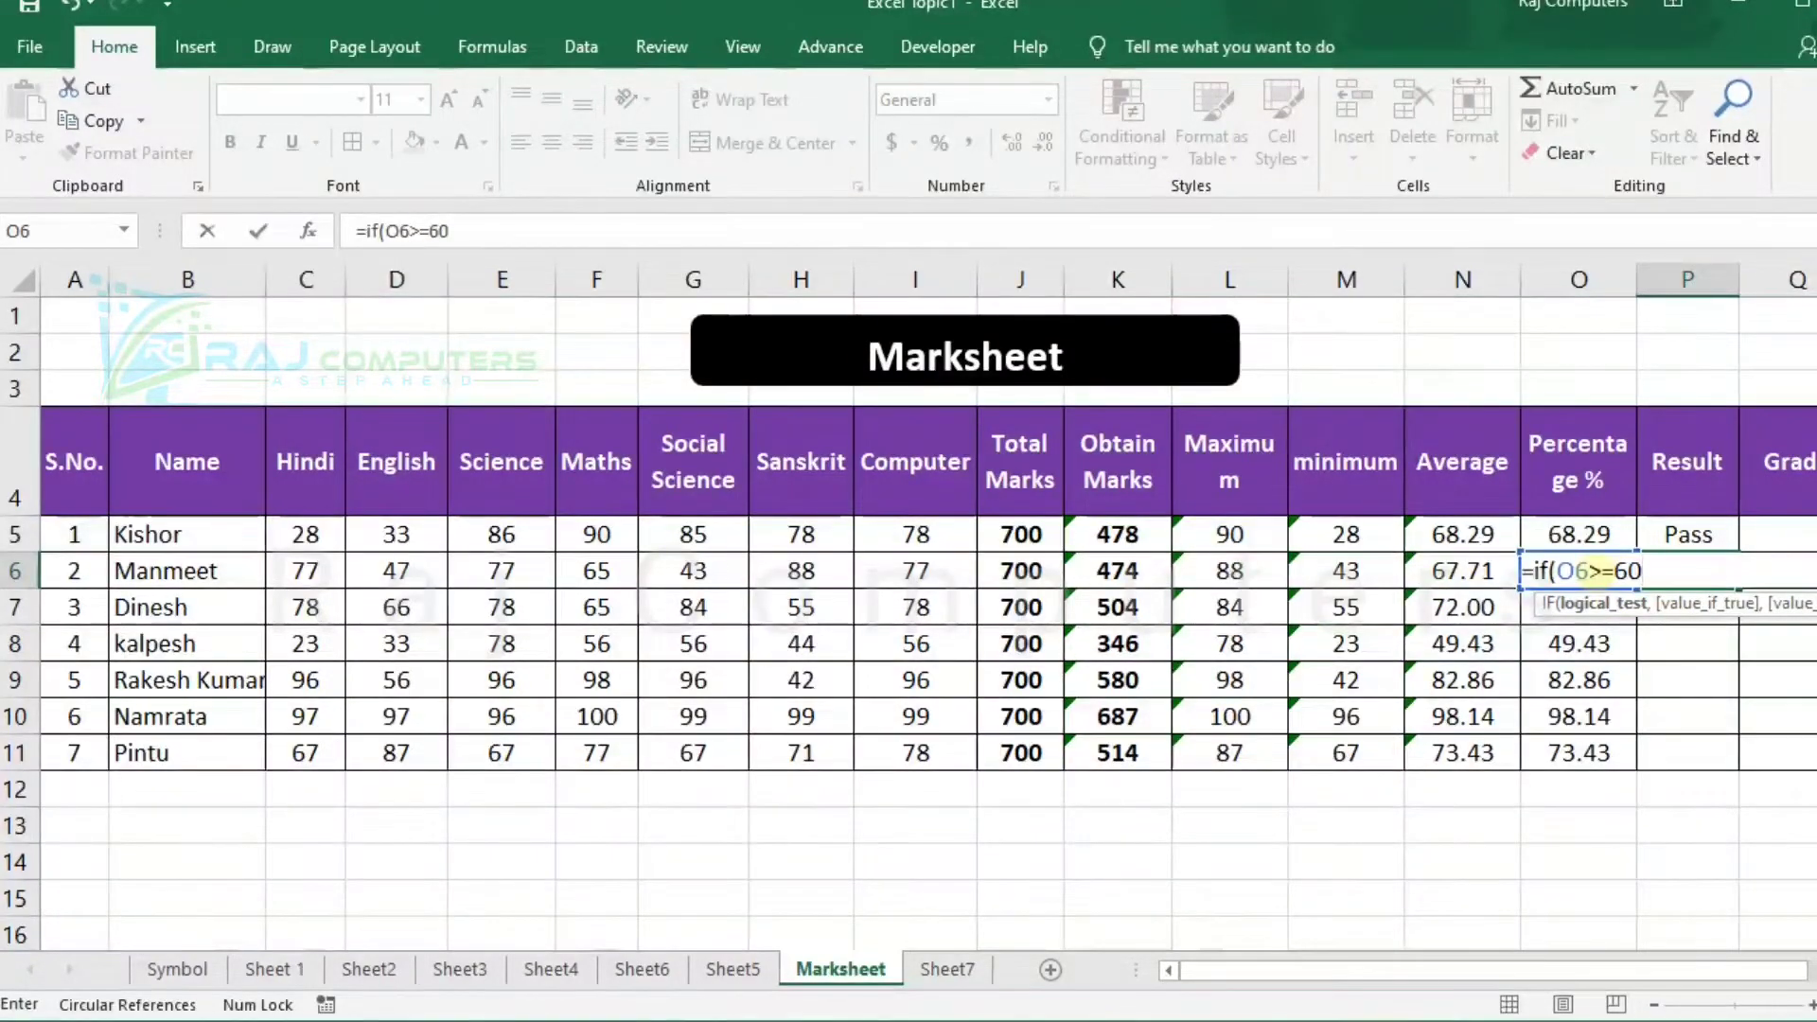
type(",")
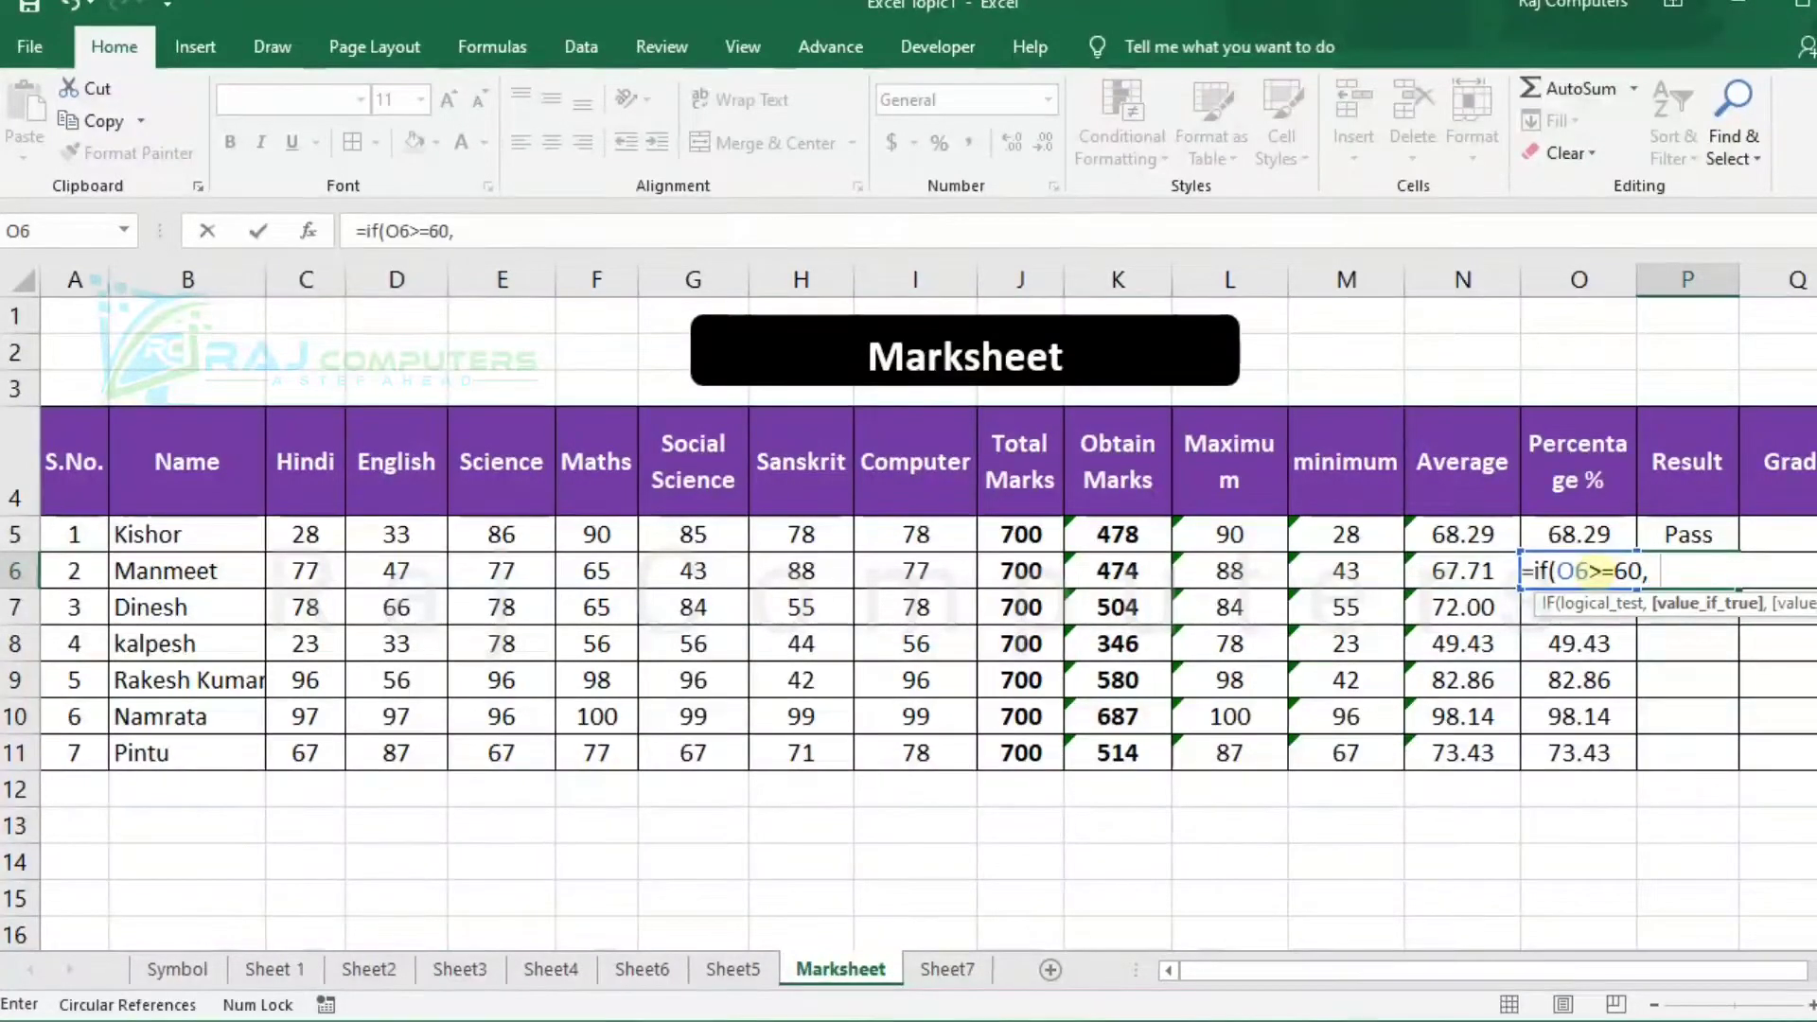
key("BackSpace")
type("\"Pass\"")
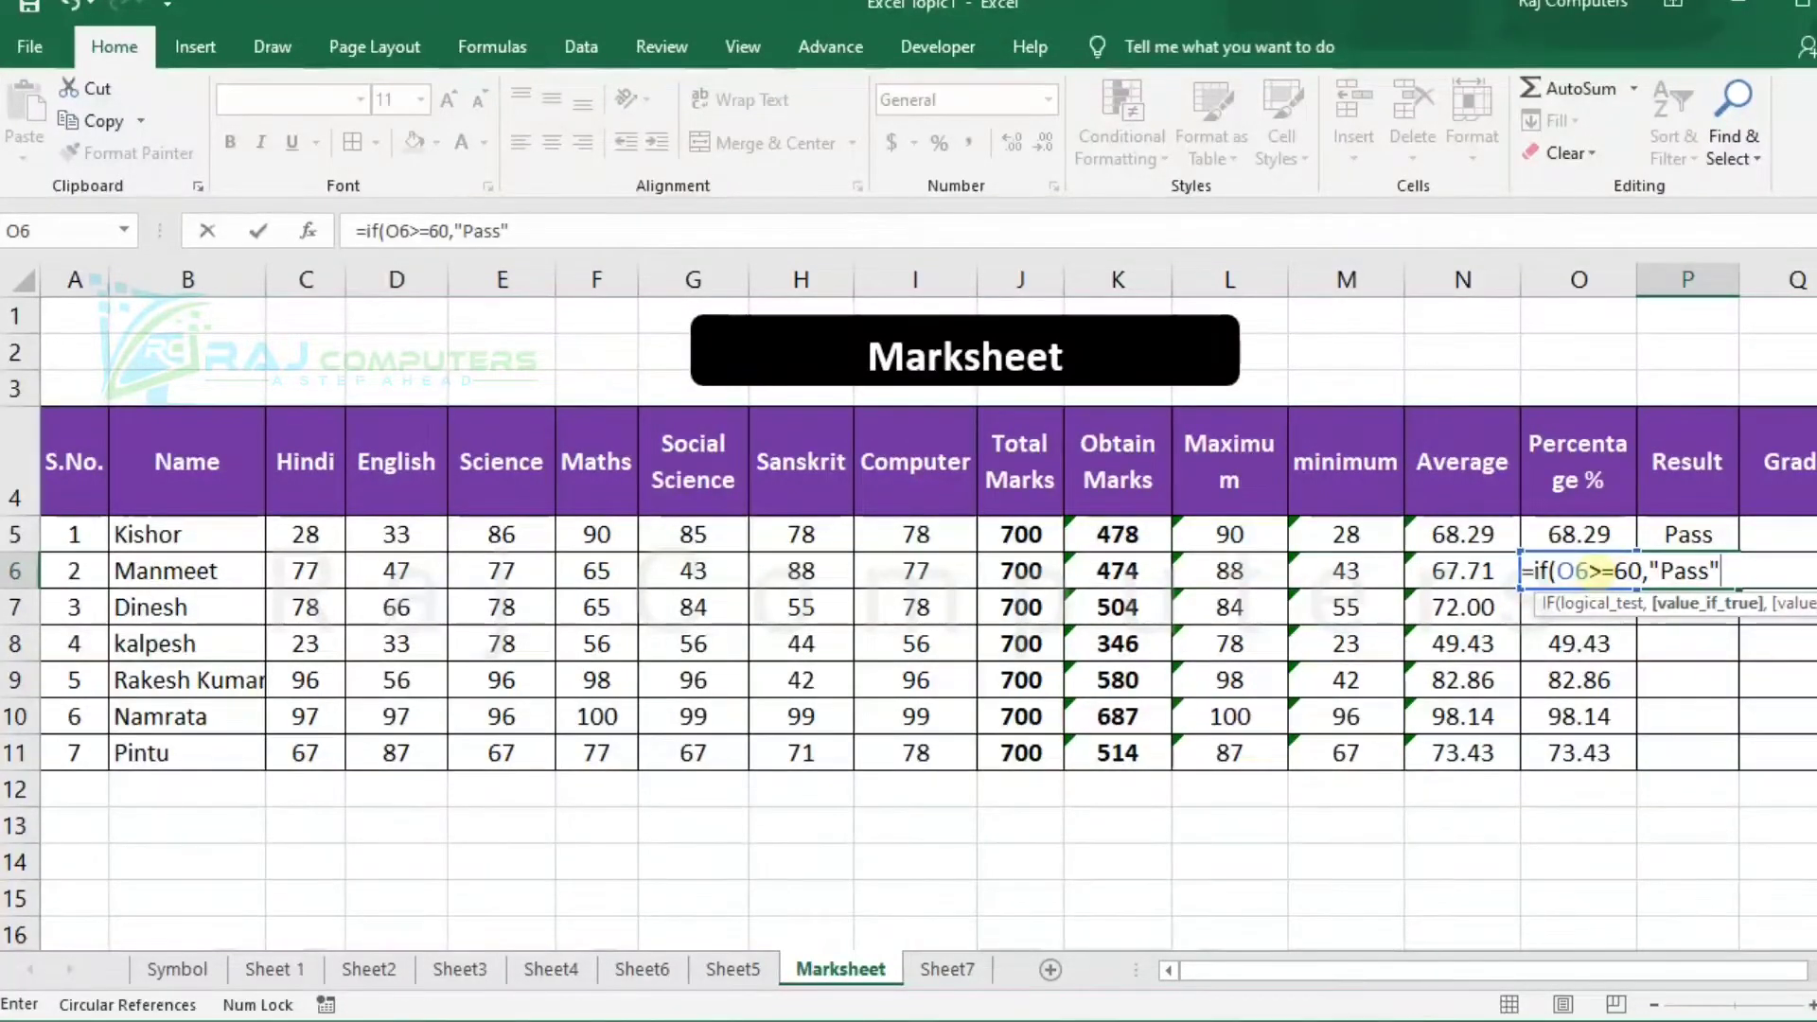
type(",\"")
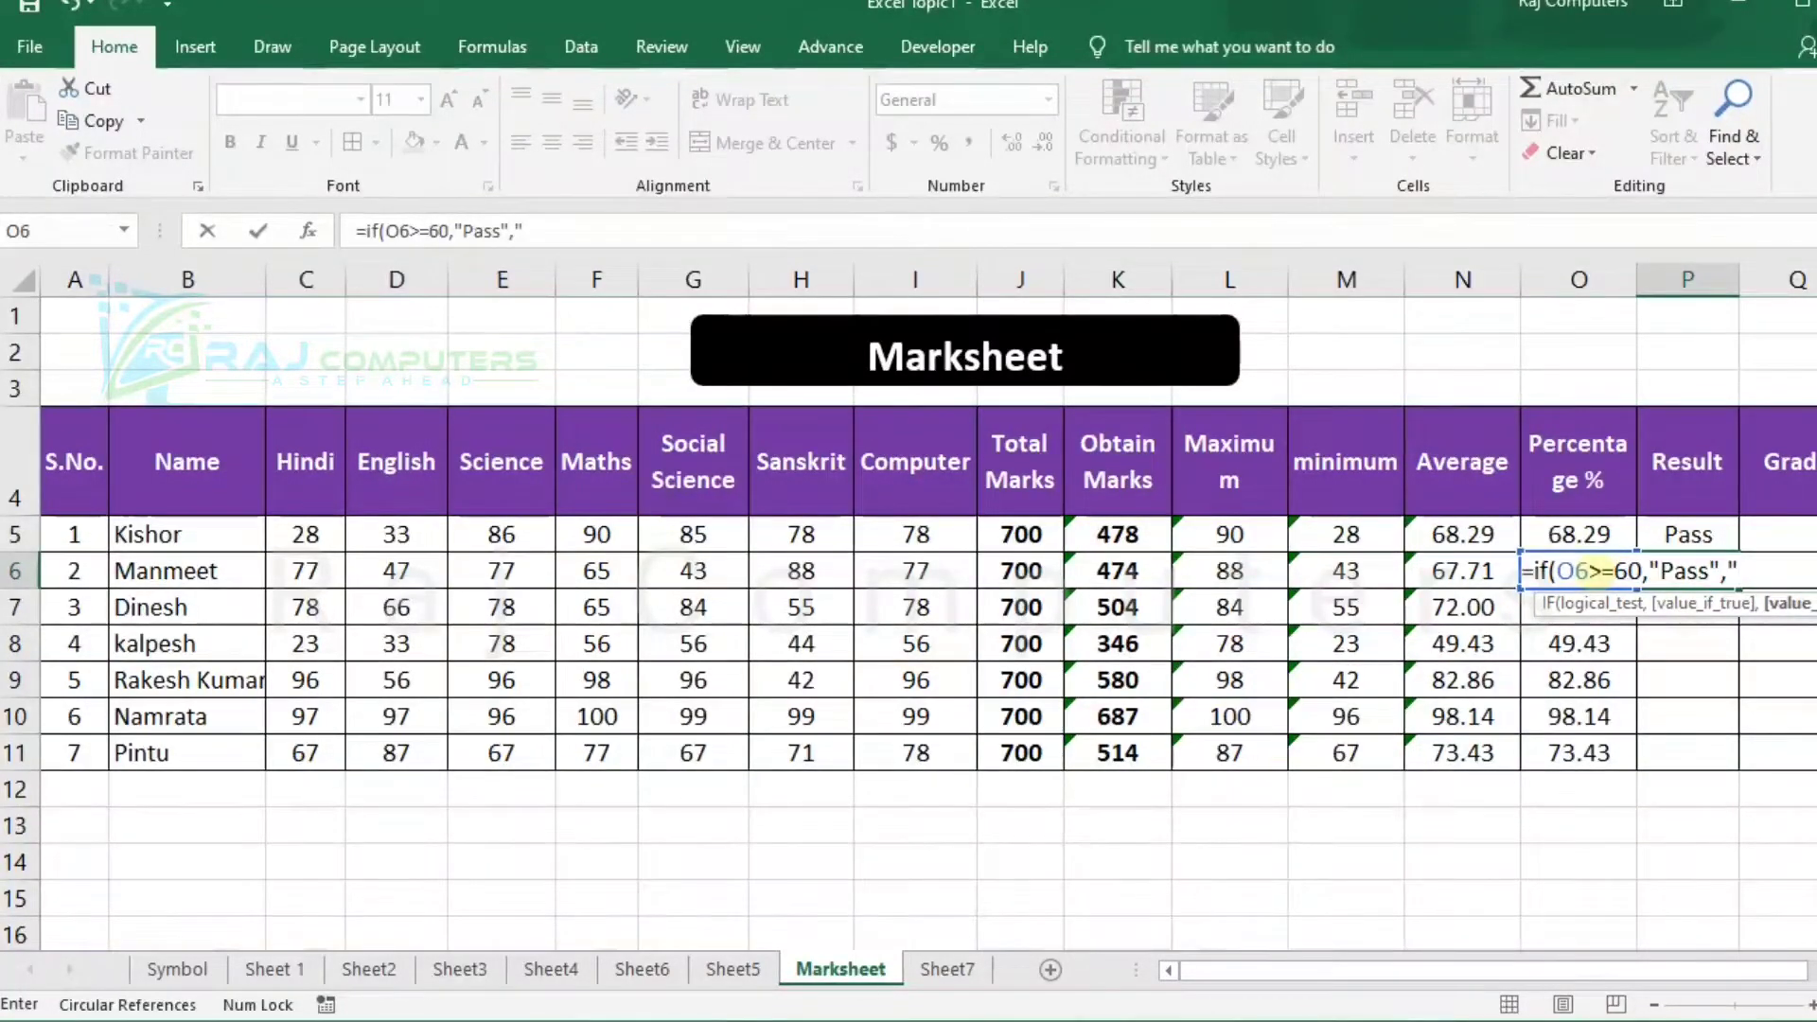
type("Fail\")")
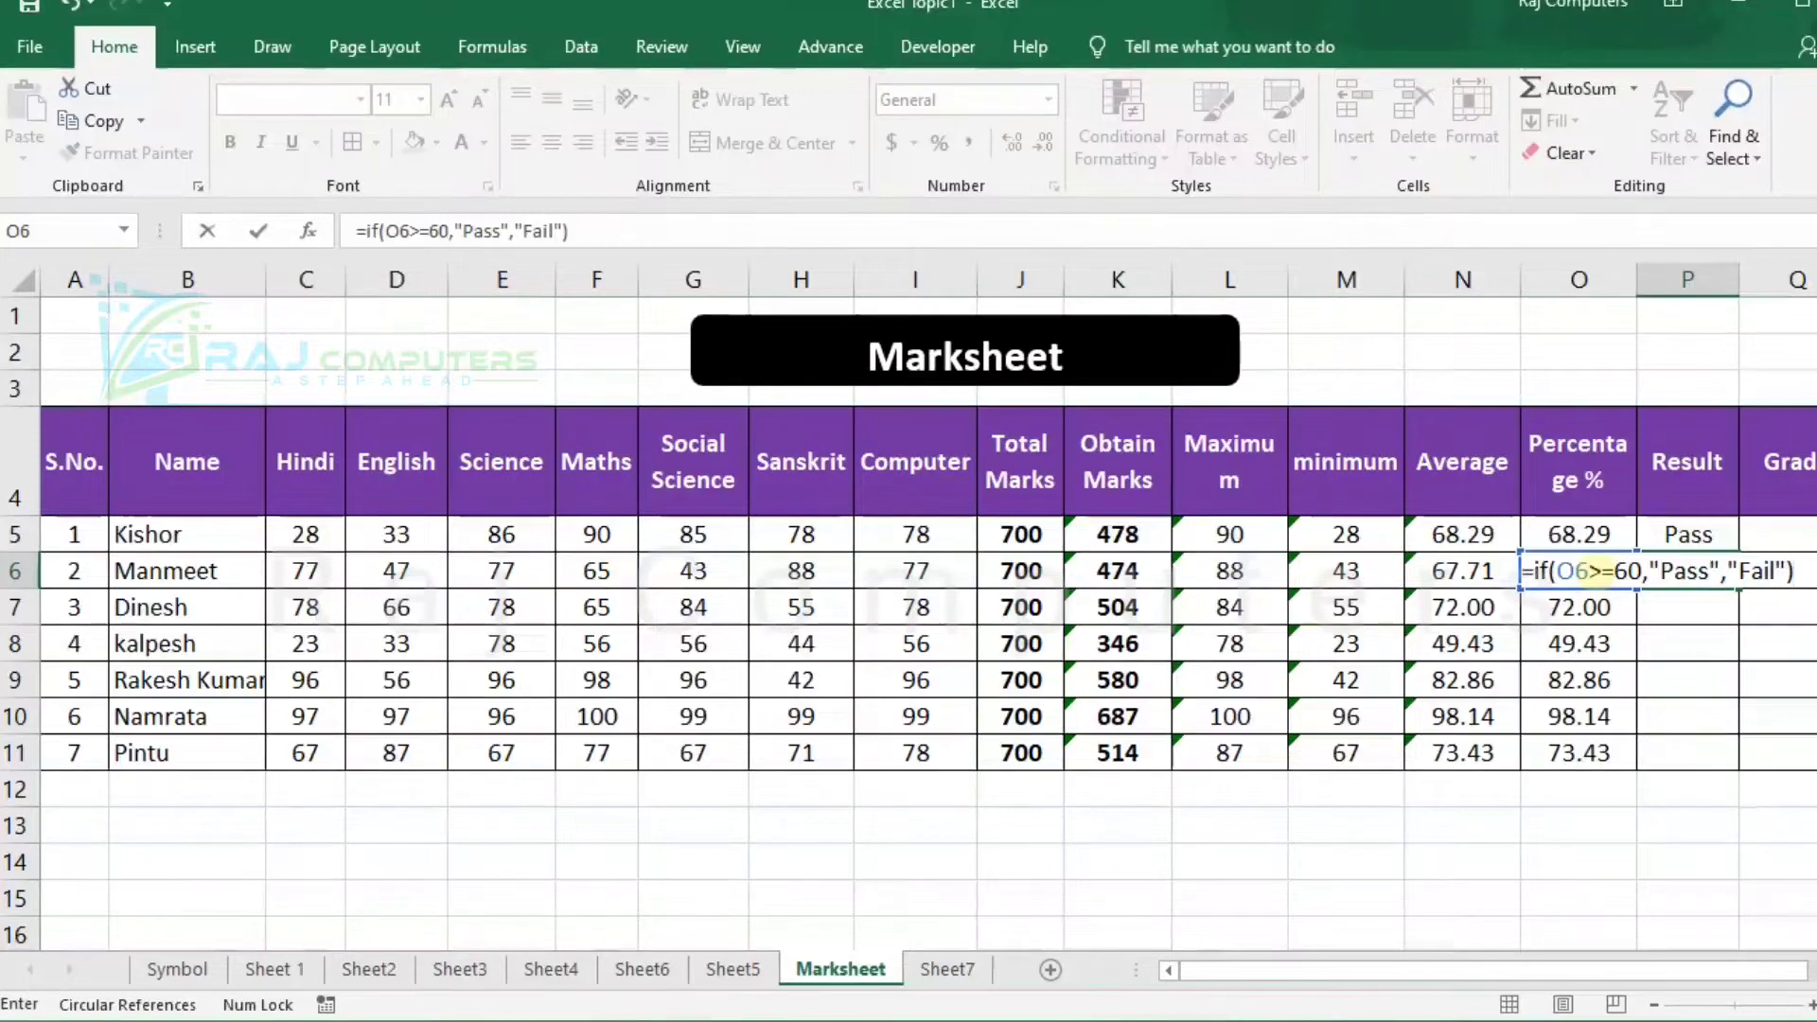
key("Return")
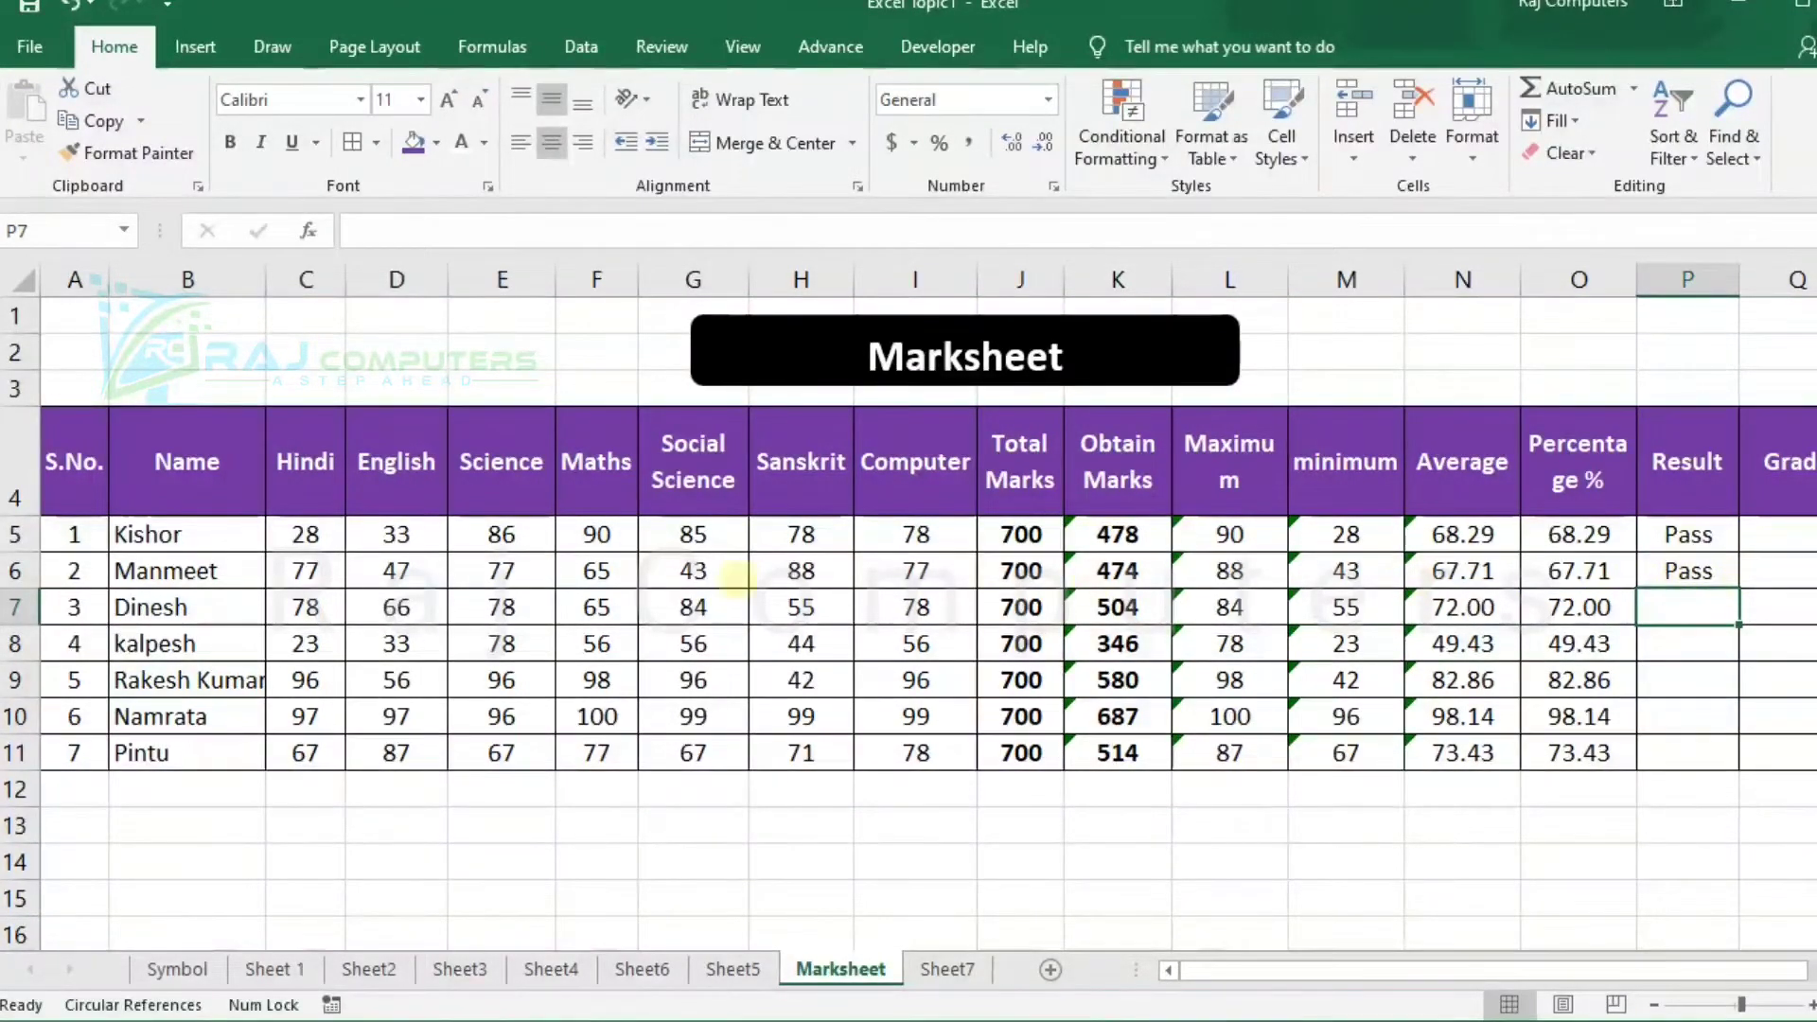
Change the second student's Hindi mark in C6 to 33 and Science mark in E6 to 50.
left_click(306, 569)
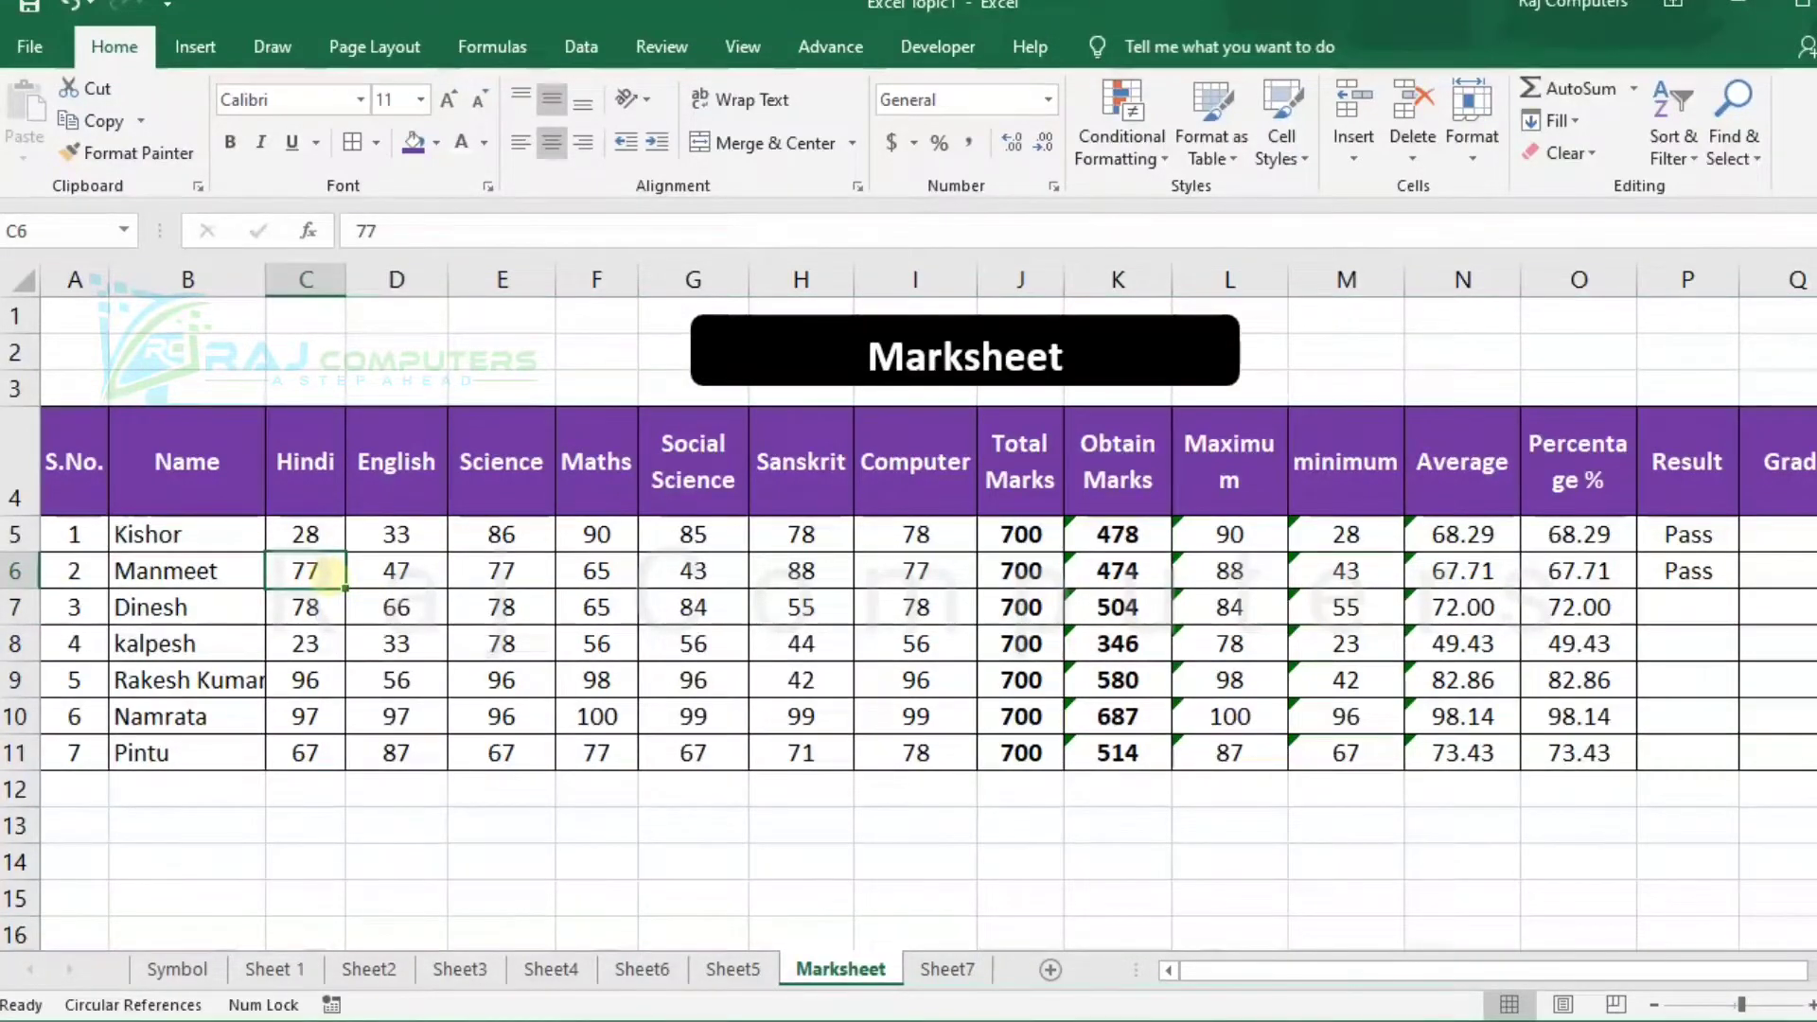
type("33")
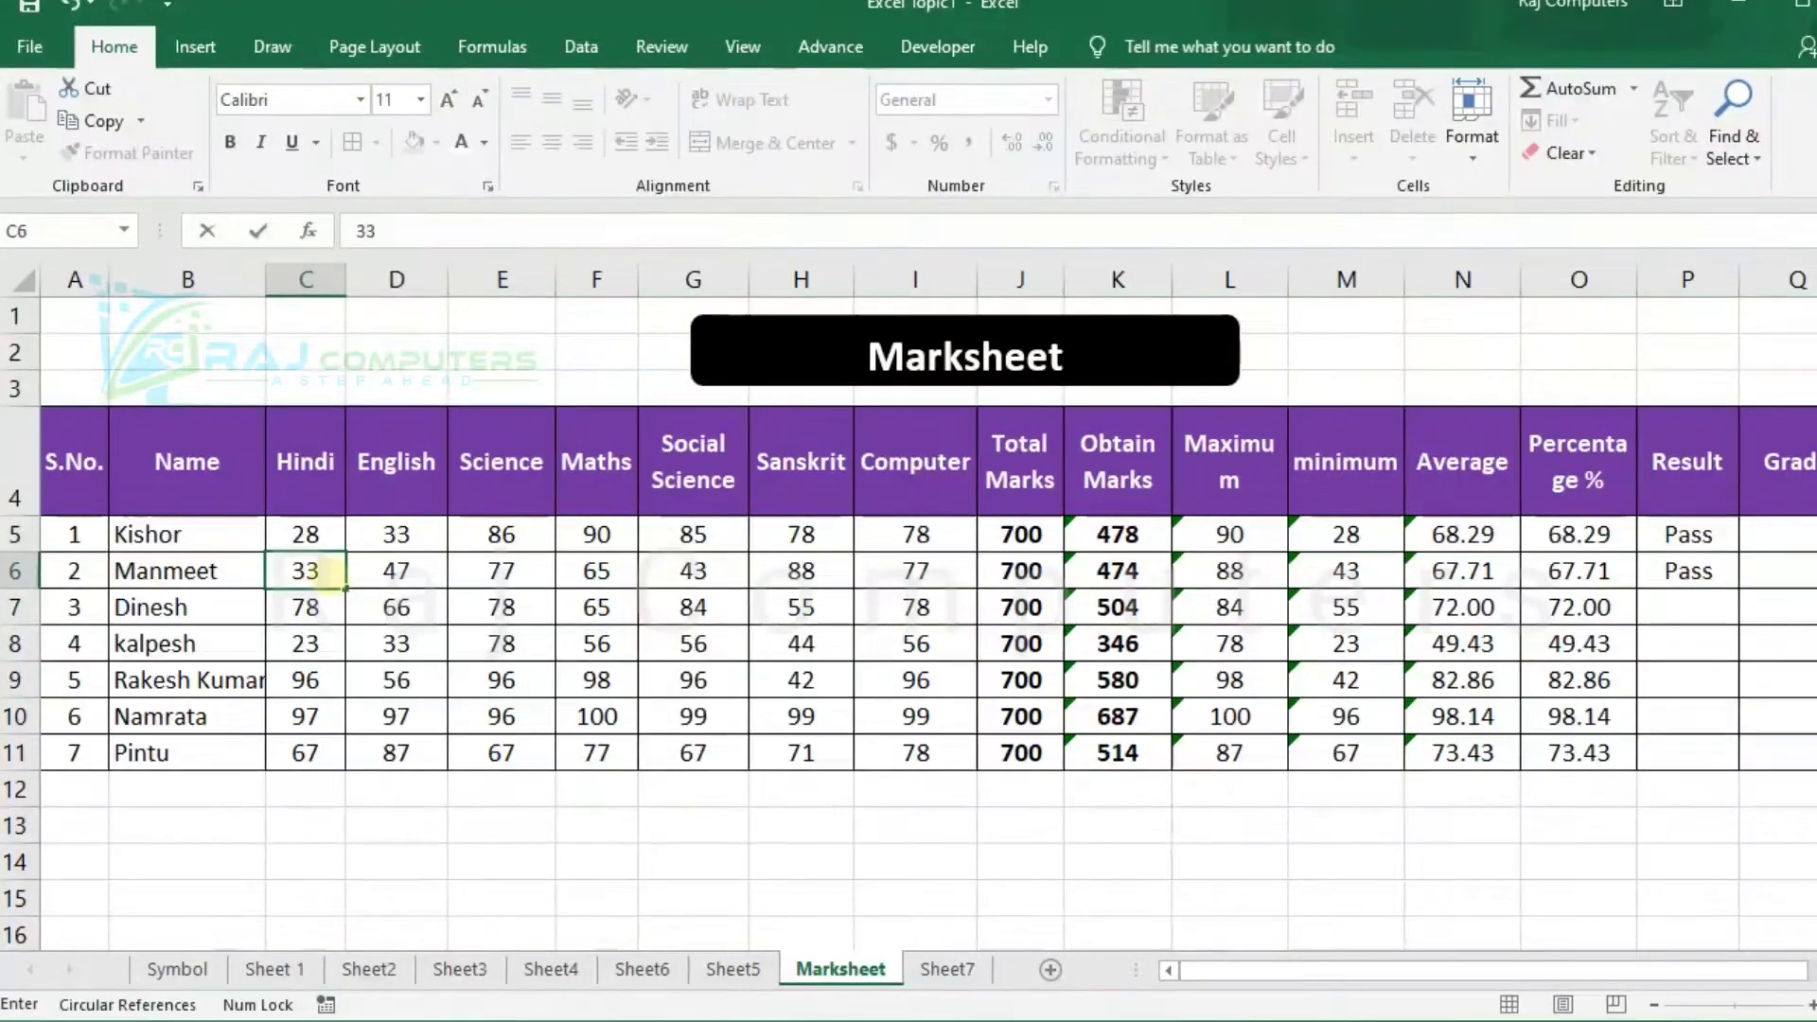
key("Tab")
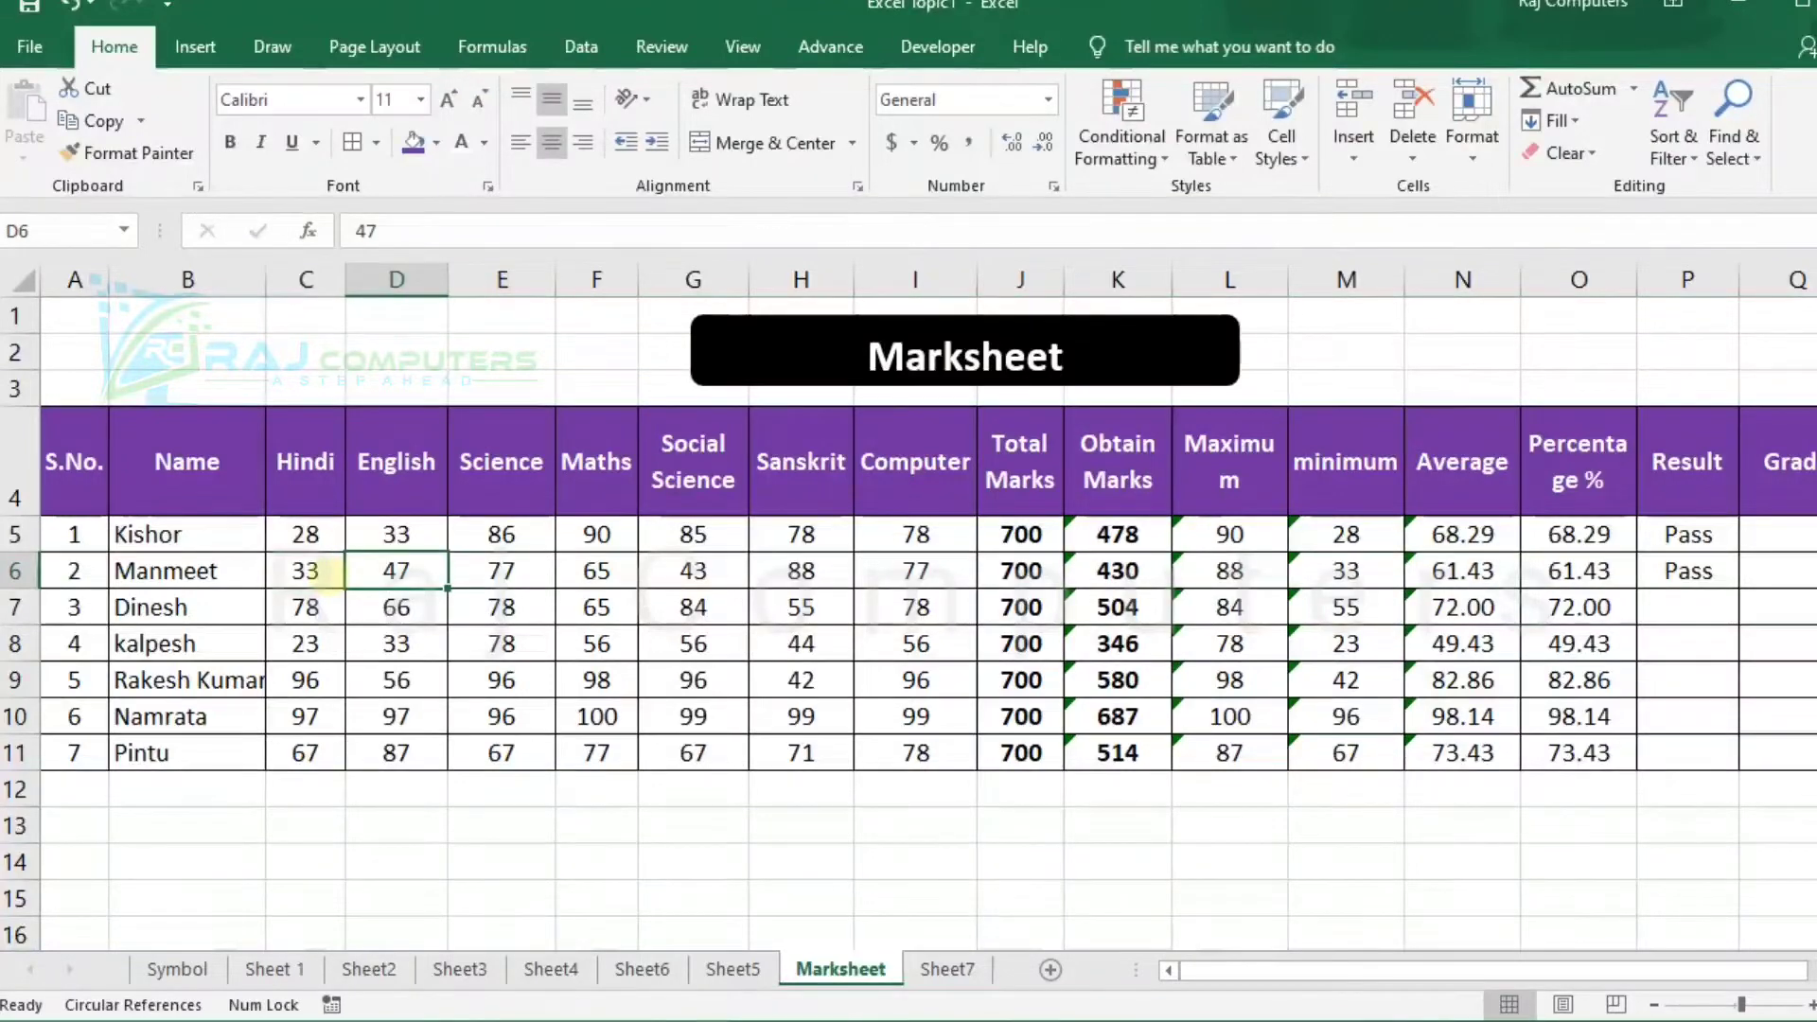
left_click(511, 571)
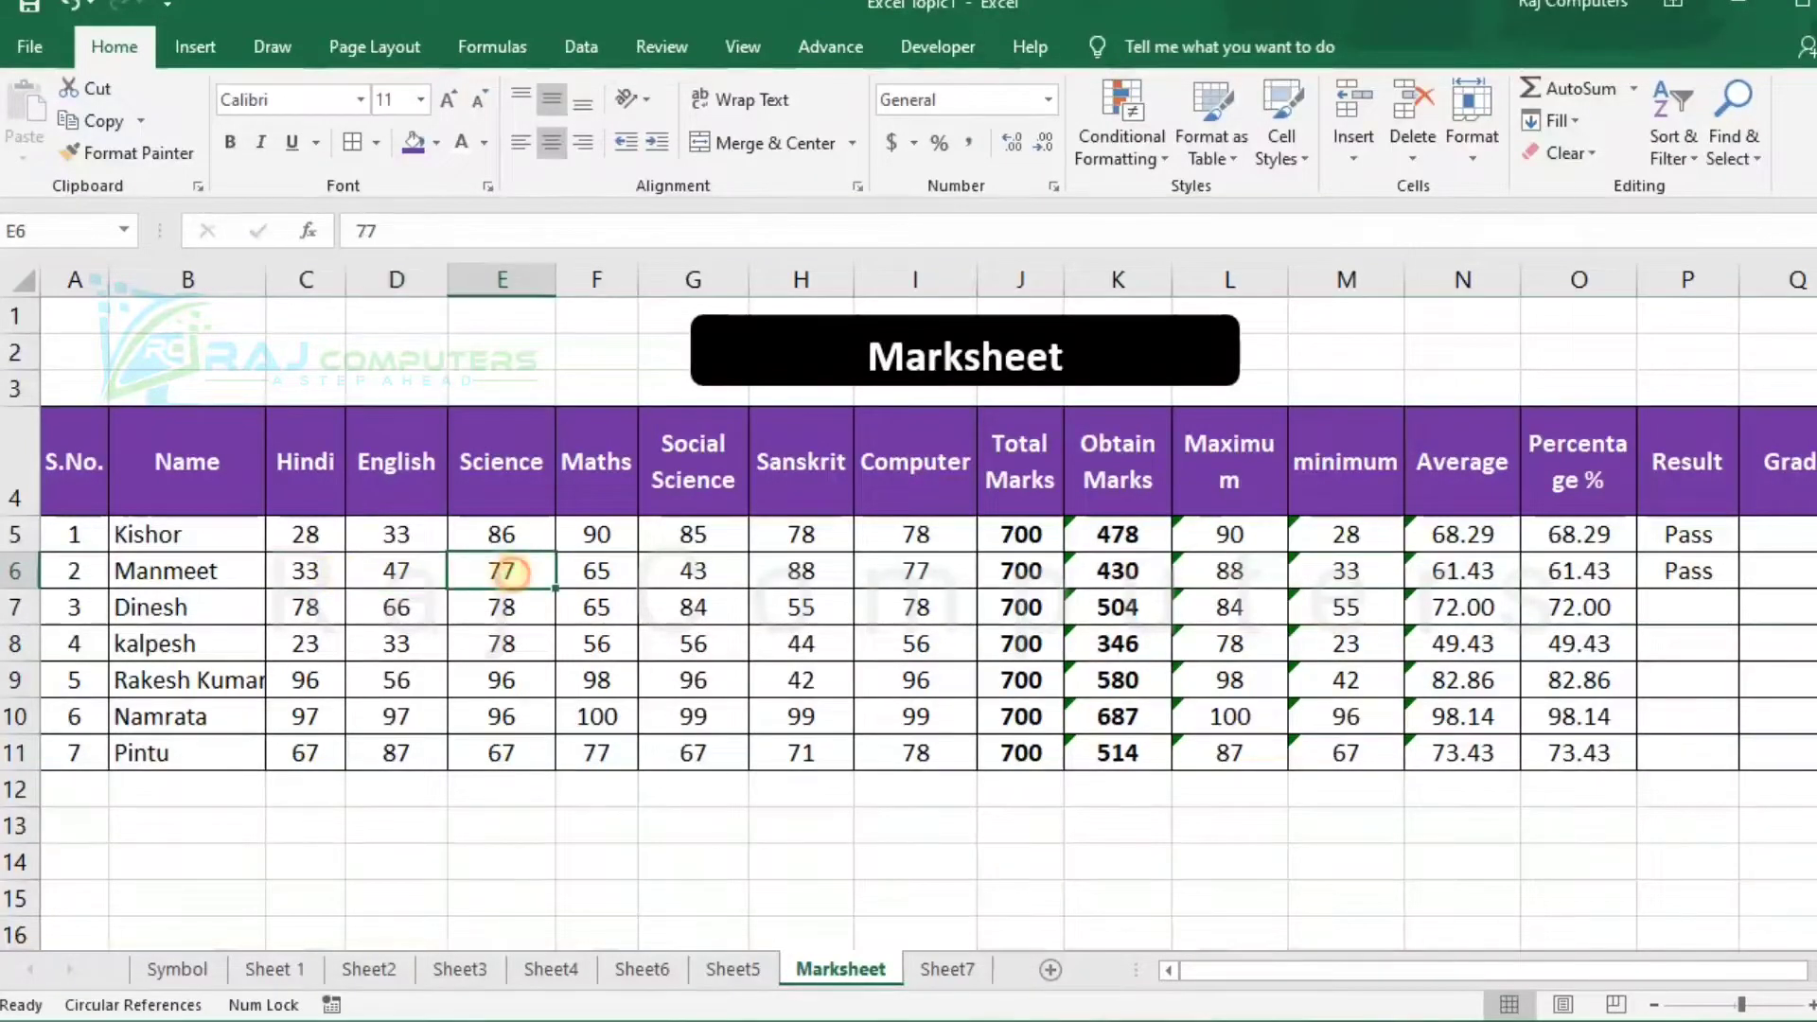
type("50")
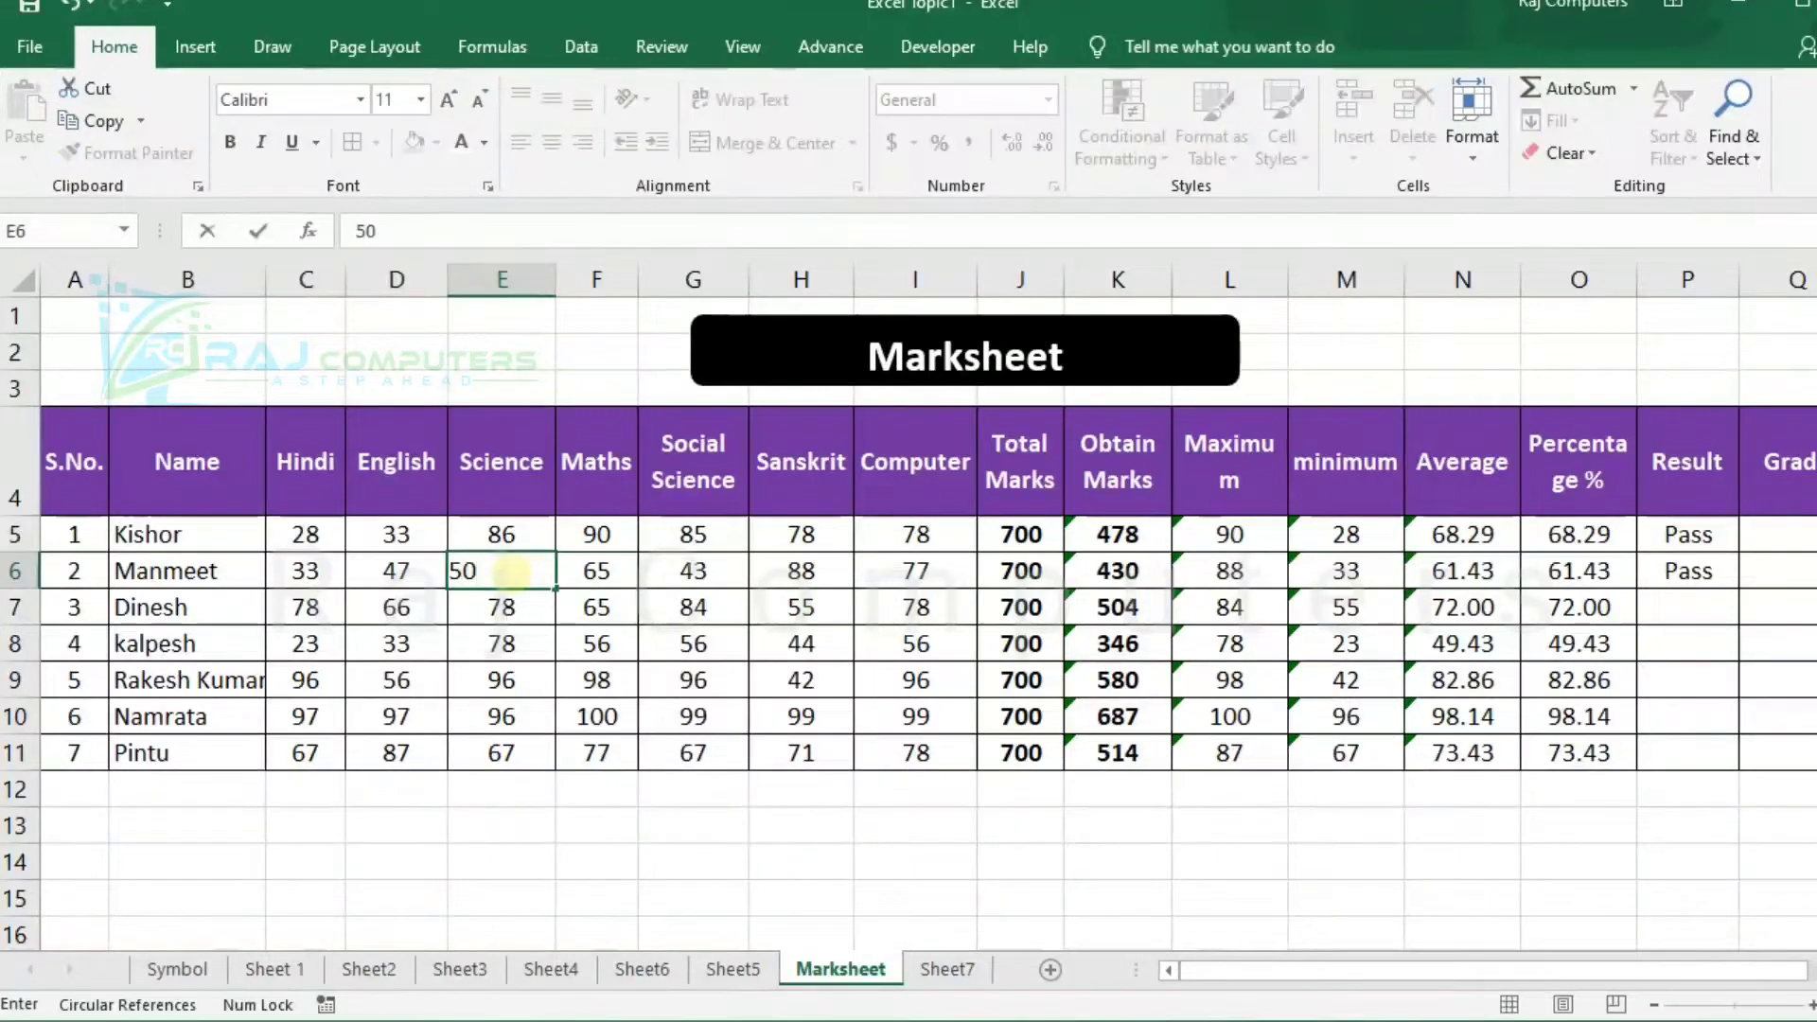
key("Tab")
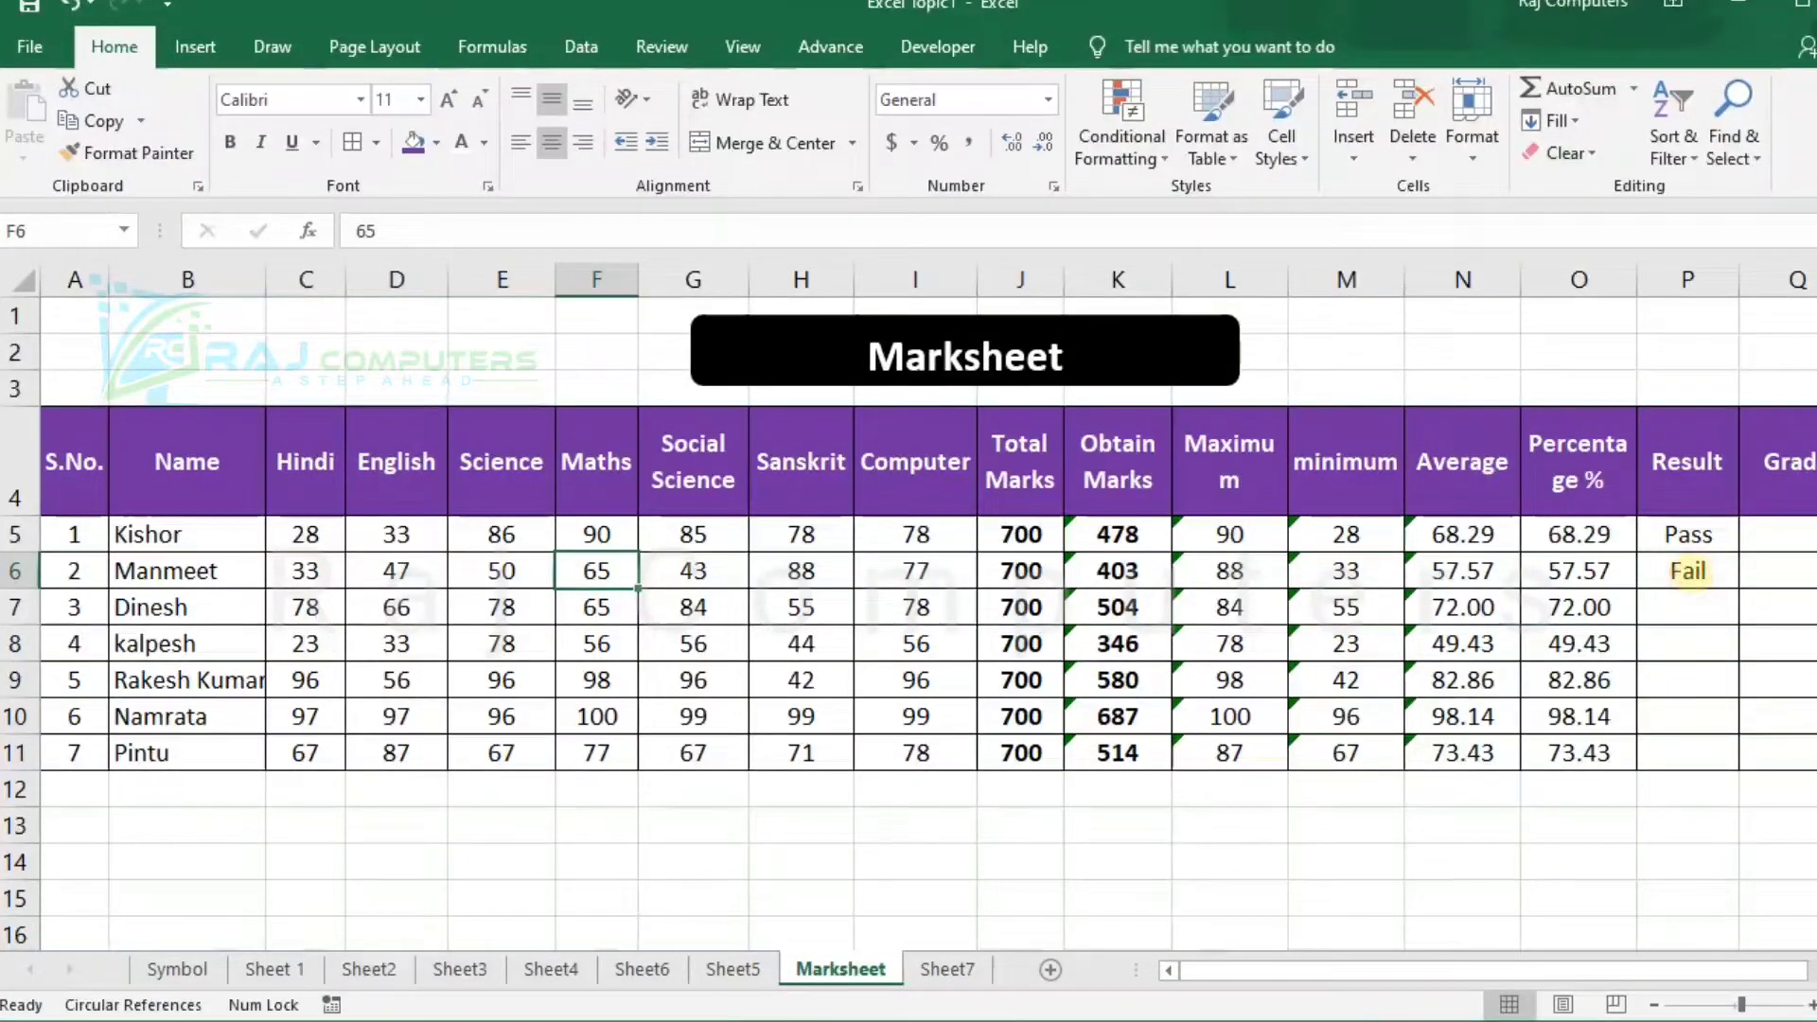
Fill the result formula from P6 down to P11 for the remaining students.
left_click(1689, 571)
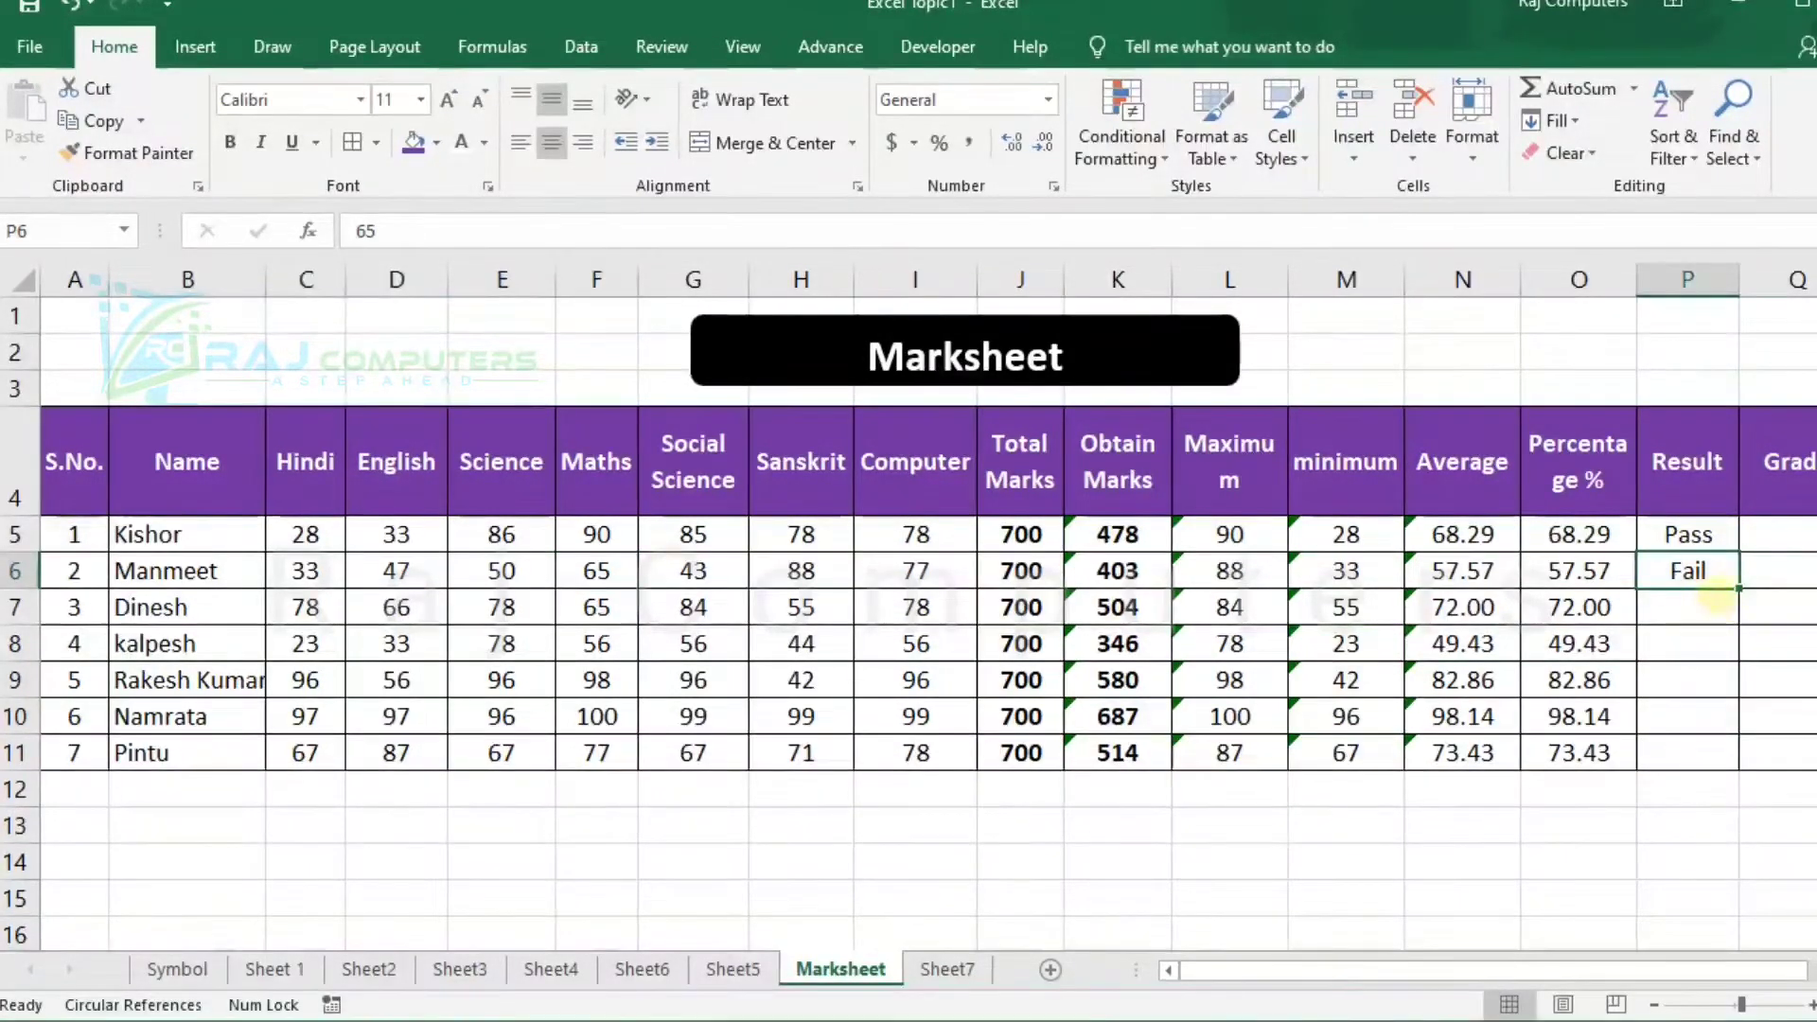
left_click_drag(1739, 589, 1722, 757)
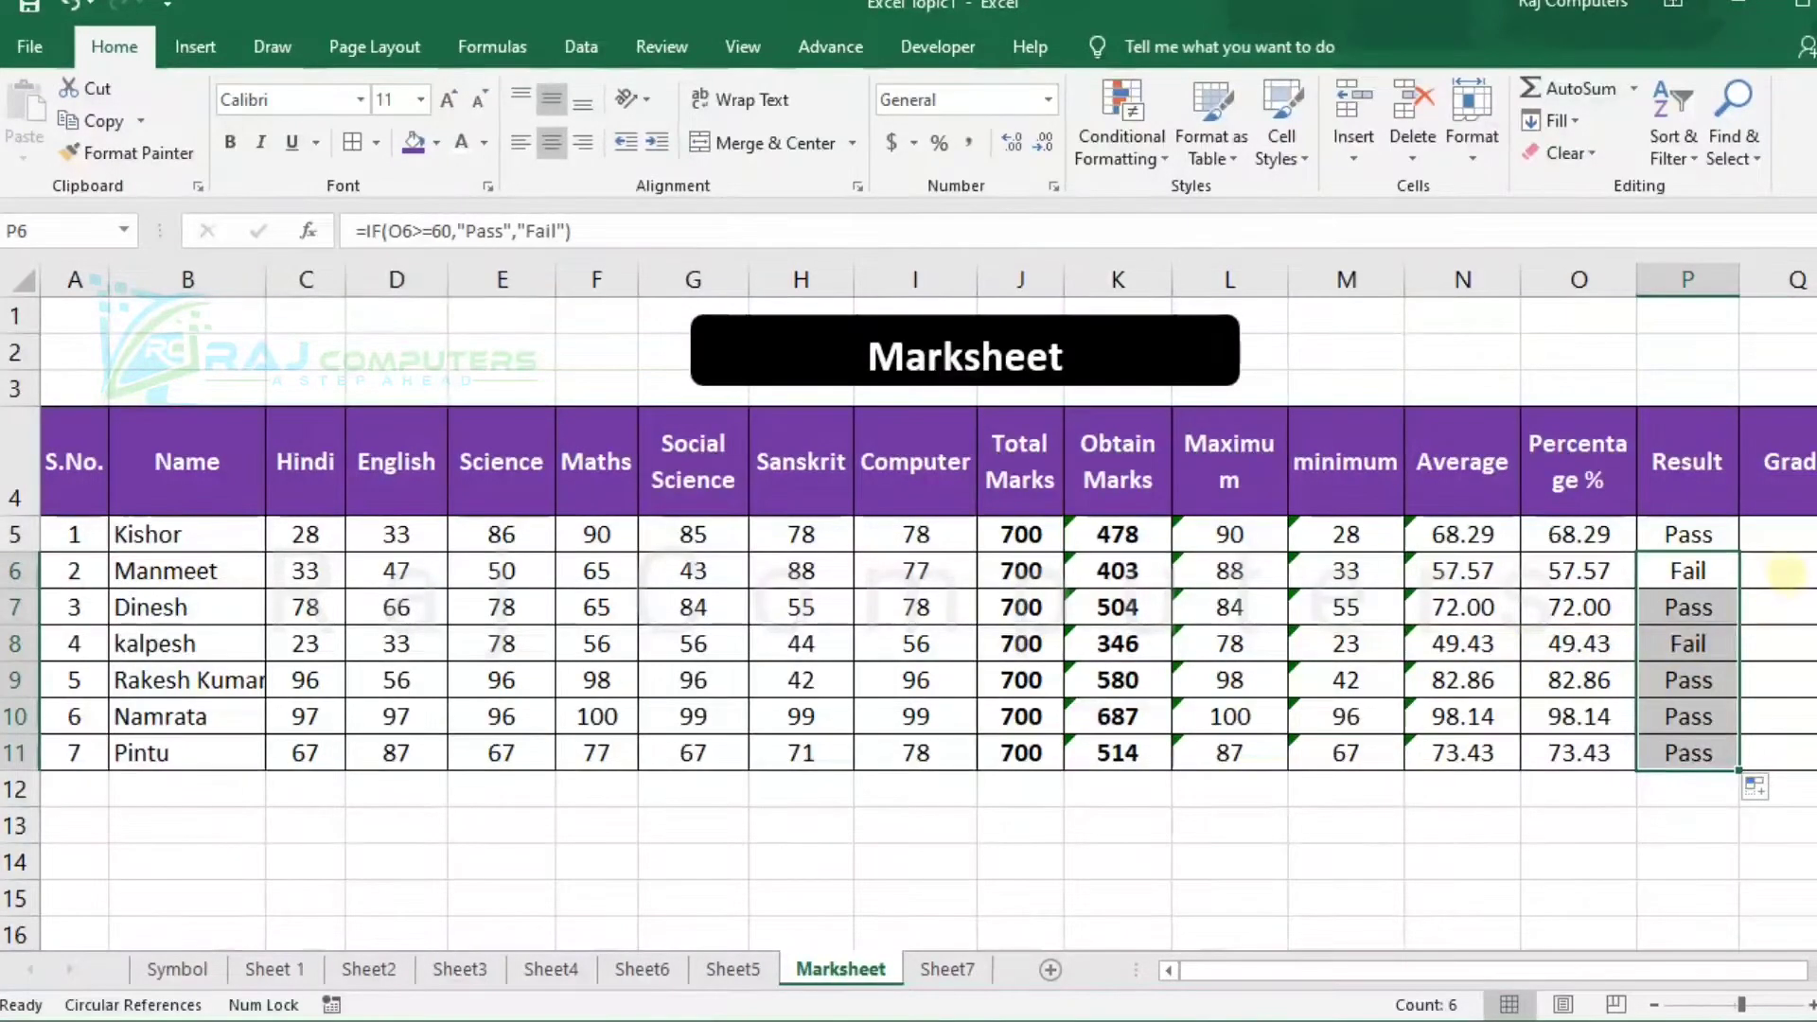
Start the first student's grade formula in Q5 with =if(O5>=95,"A+ based on the percentage.
left_click(1785, 538)
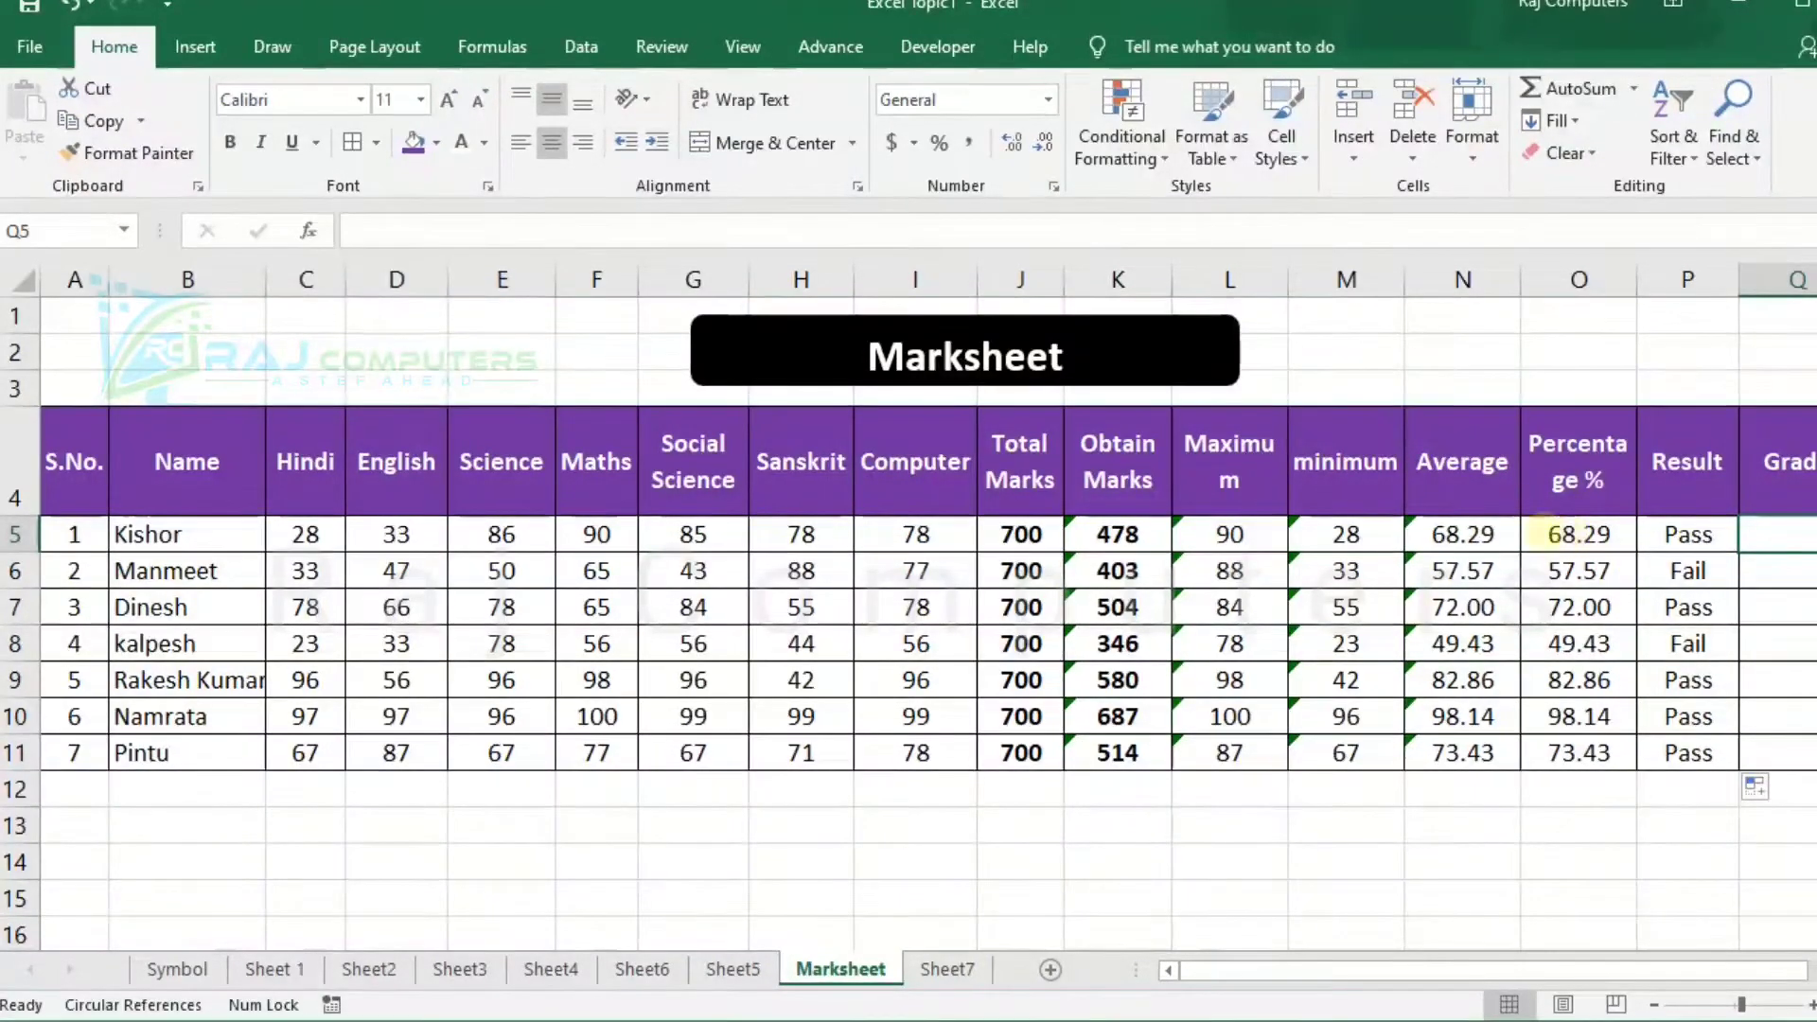
left_click(732, 966)
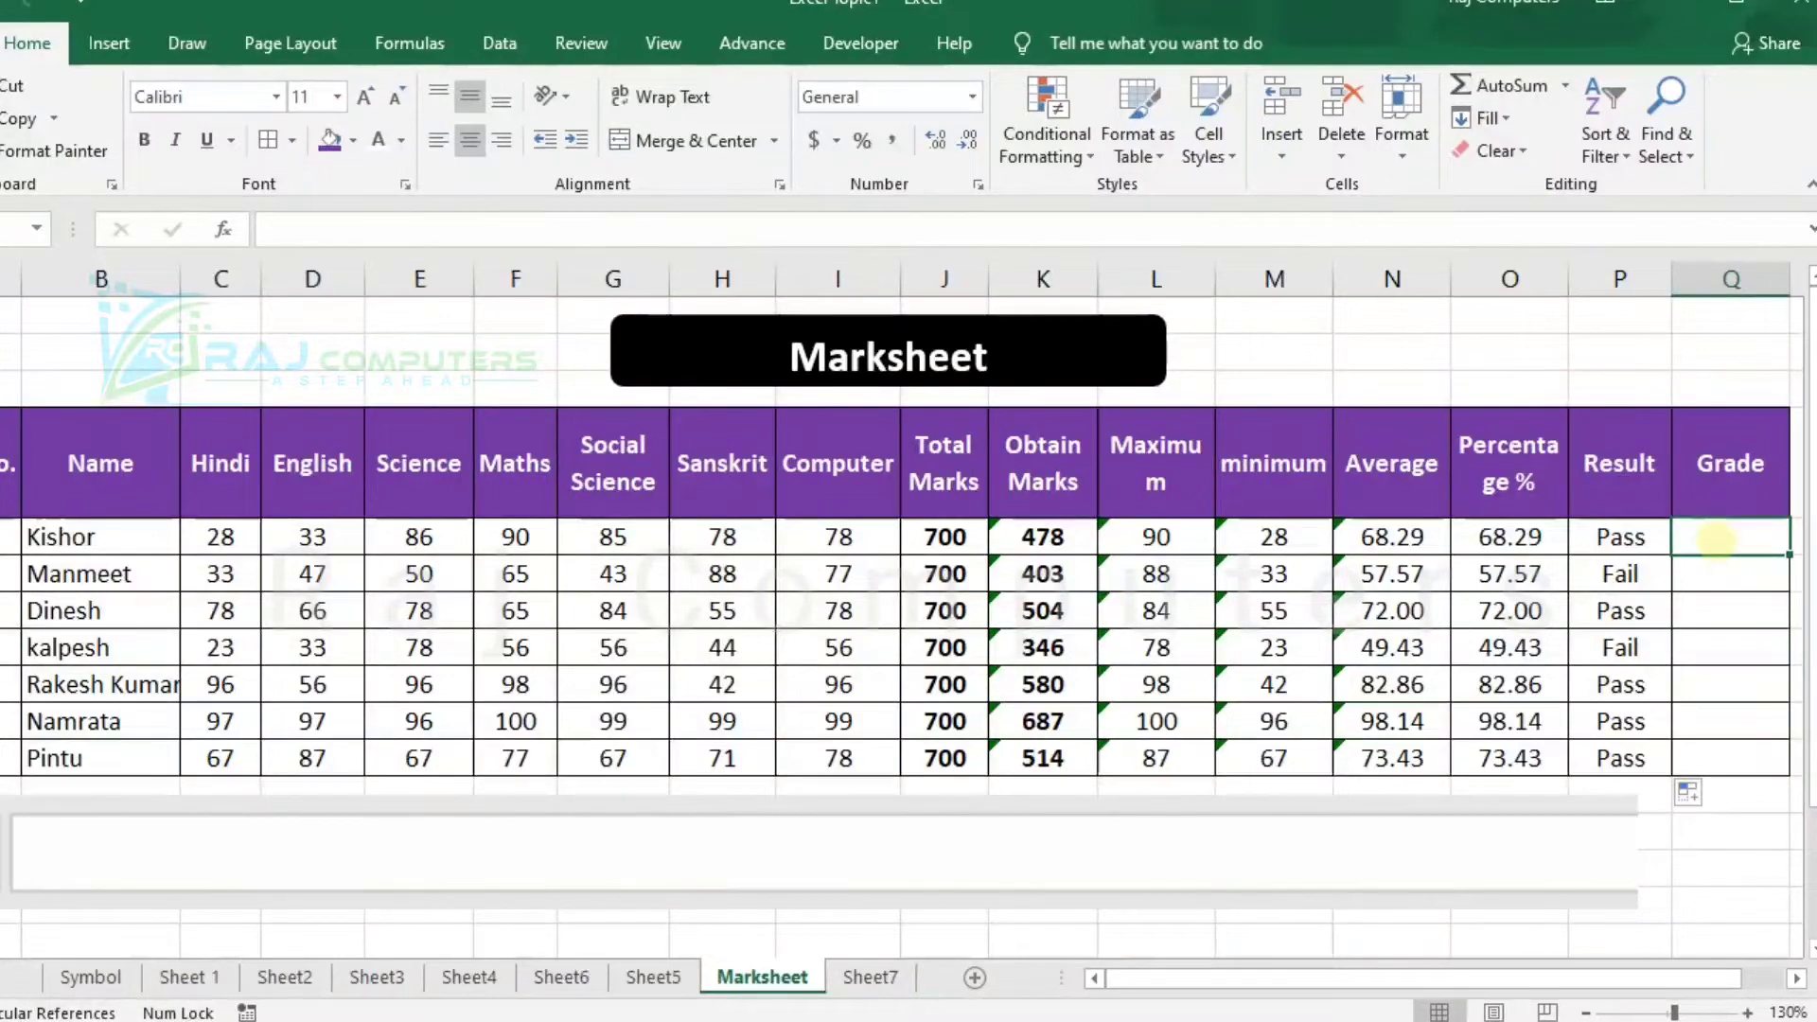
type("=")
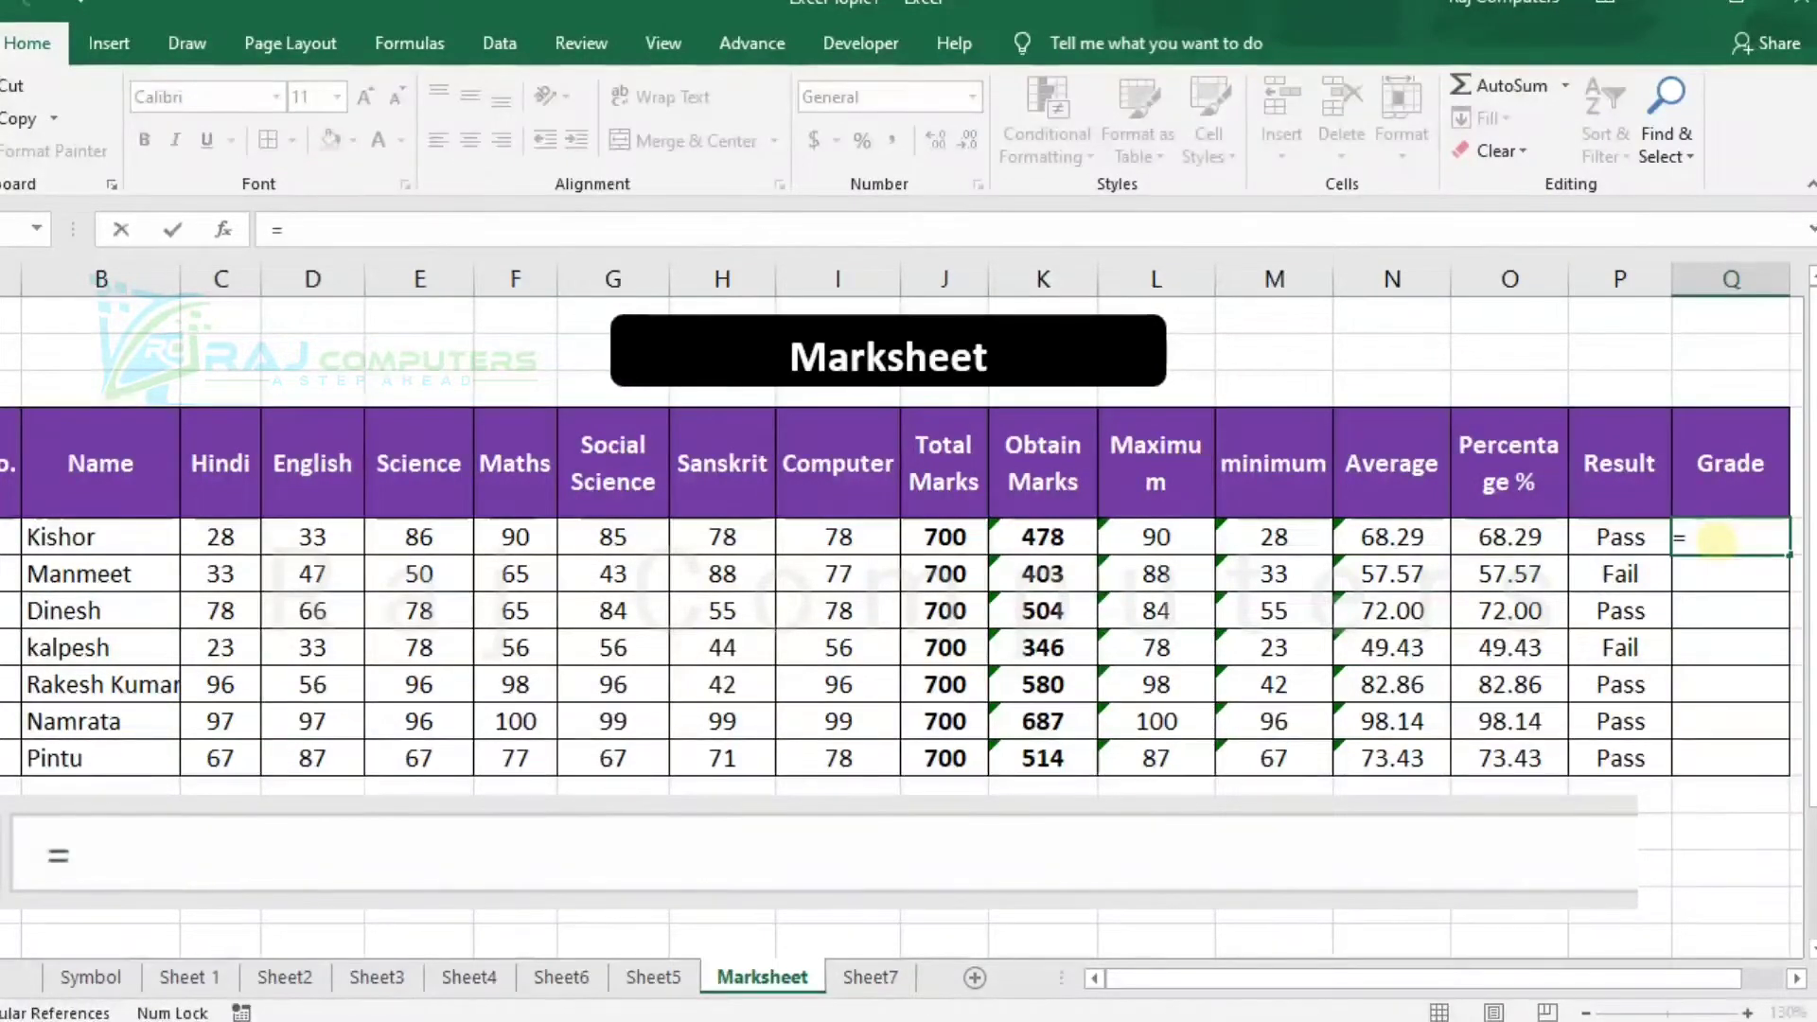
type("if")
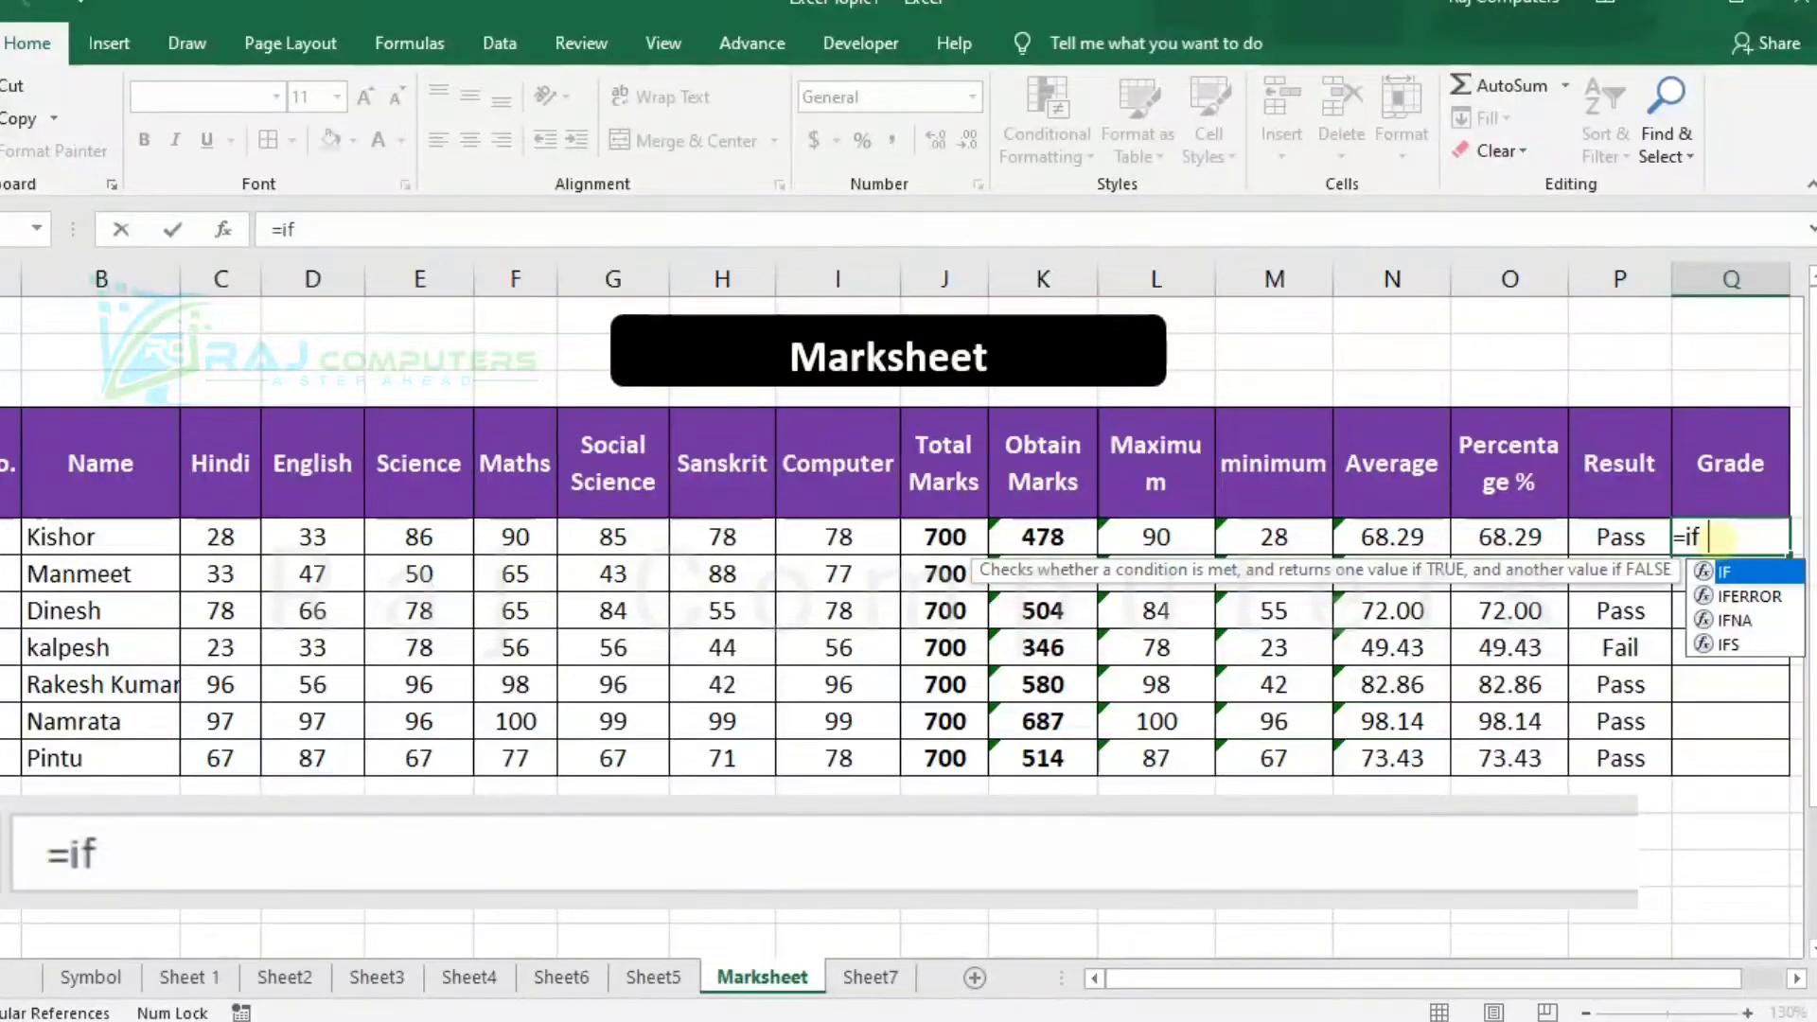
type("(")
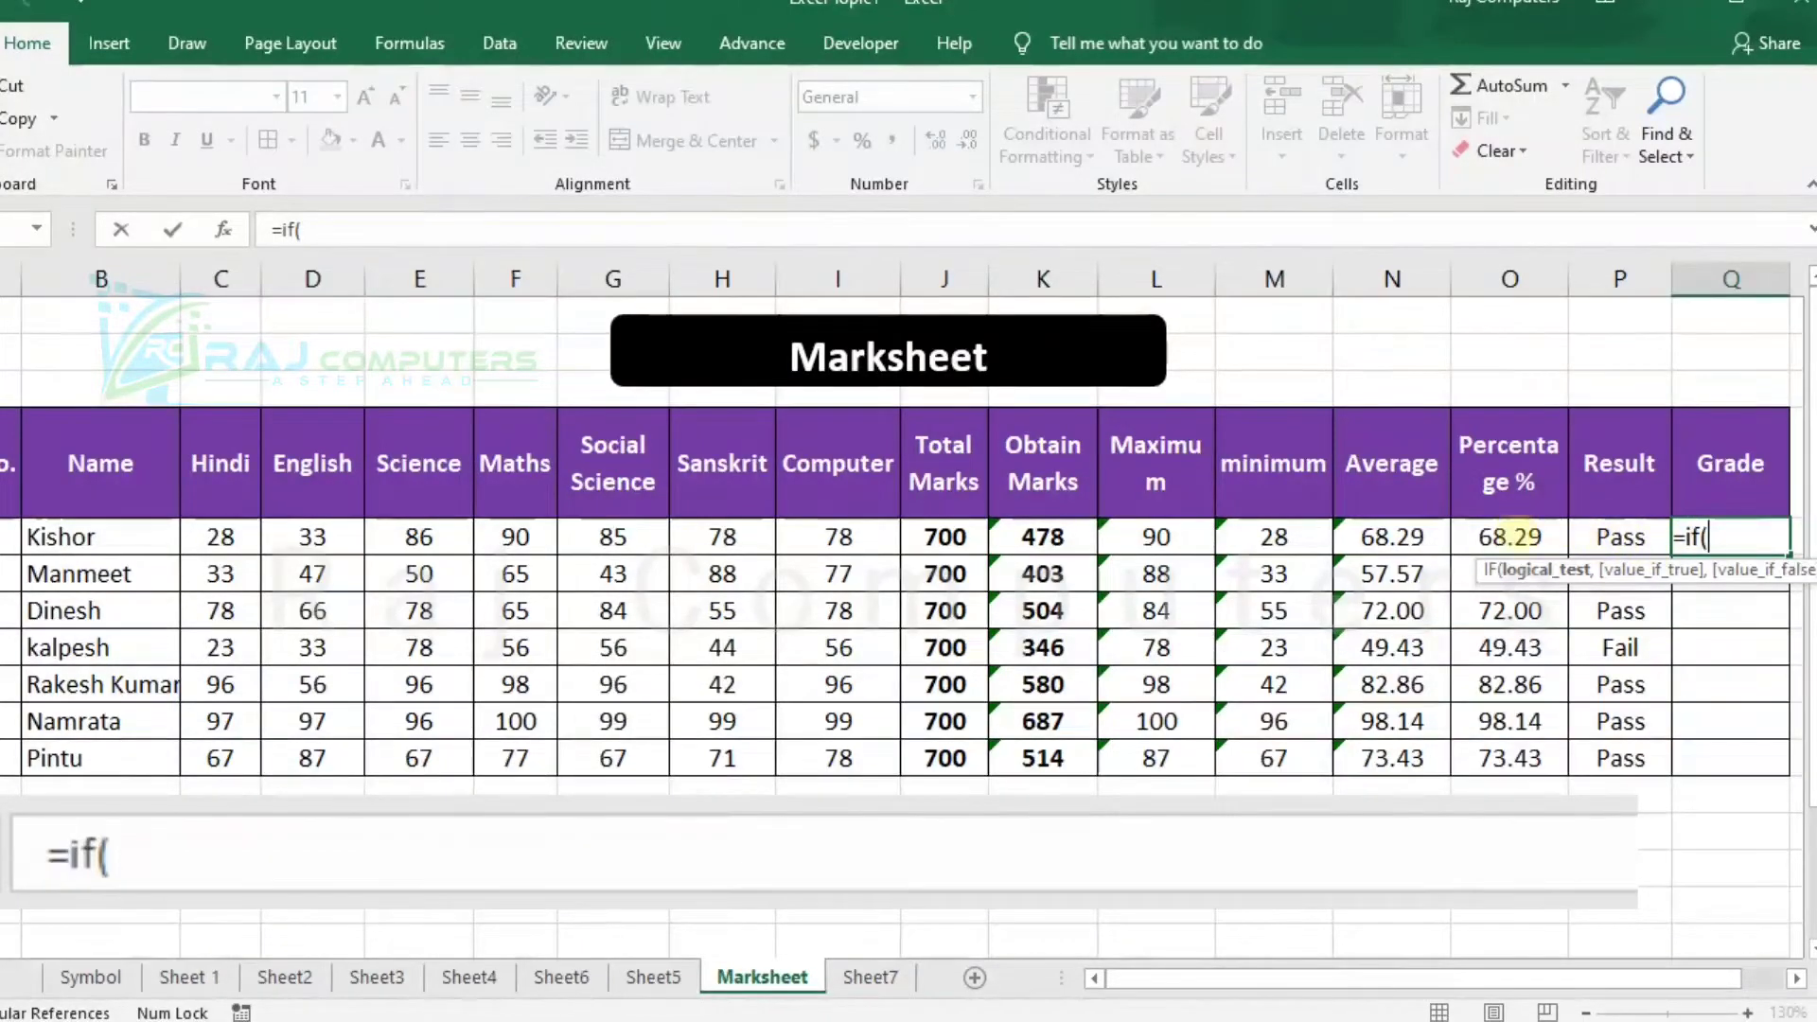
left_click(1514, 536)
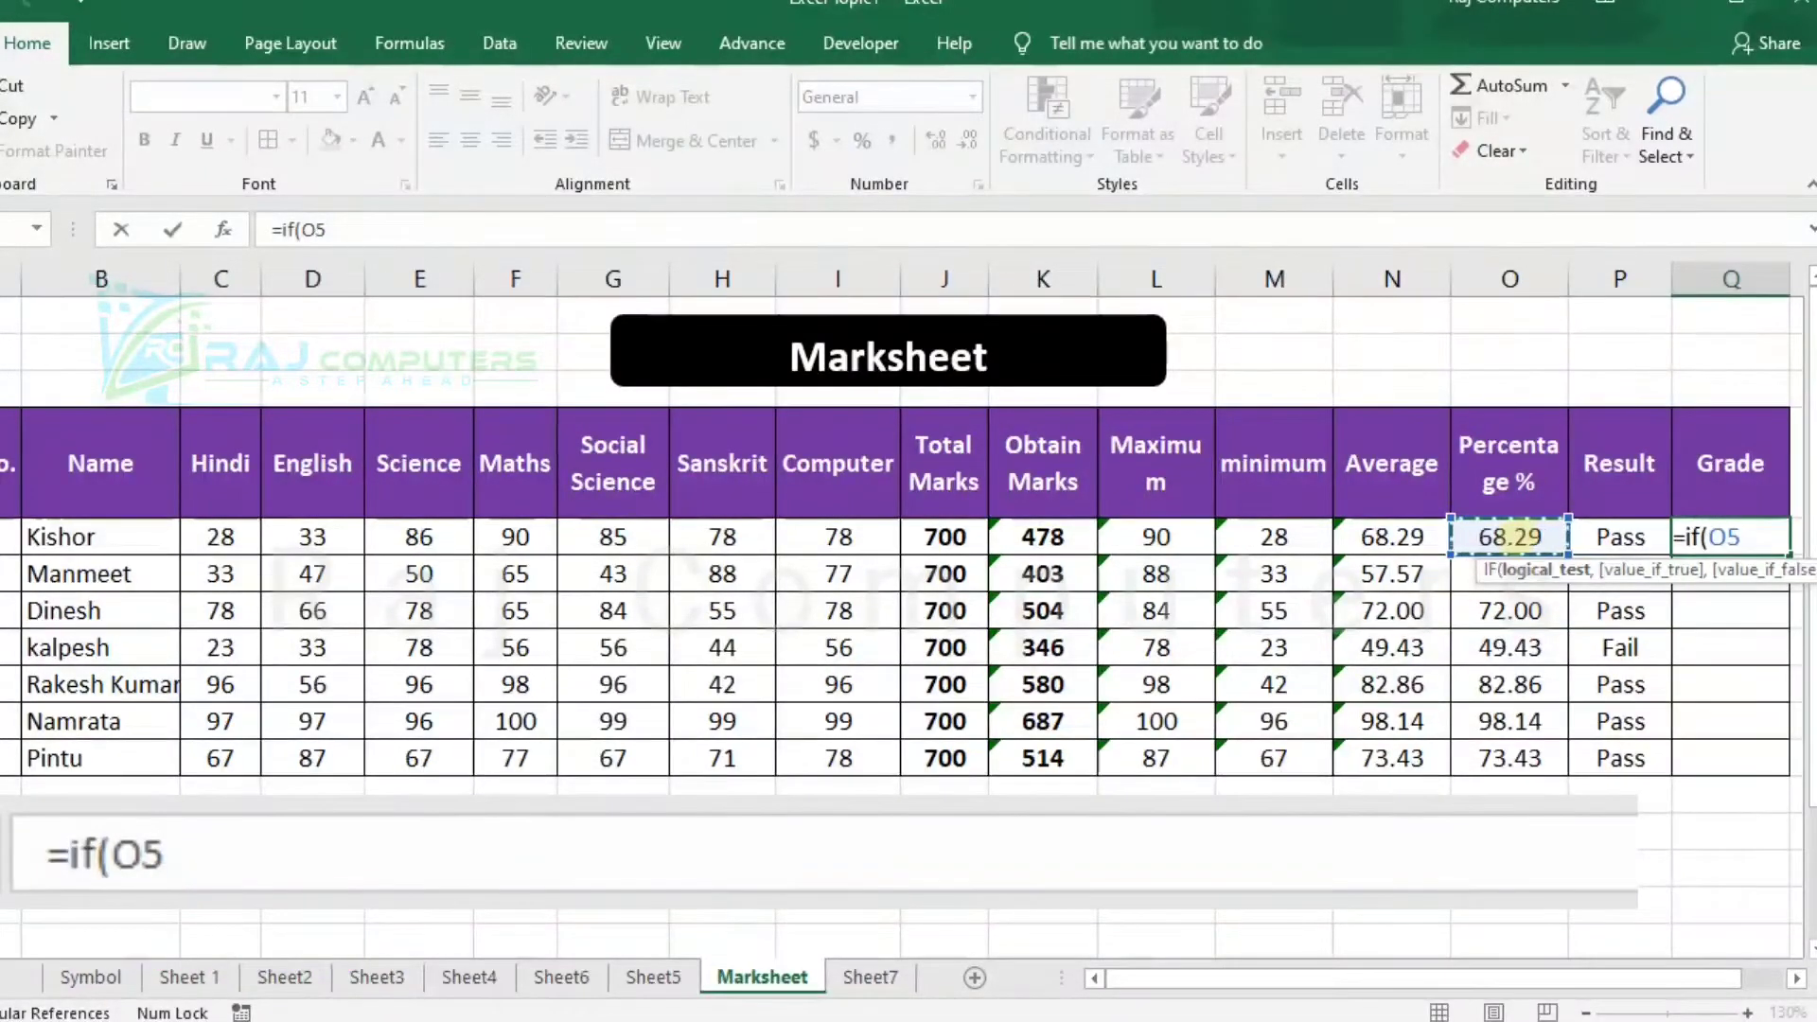
type(">=")
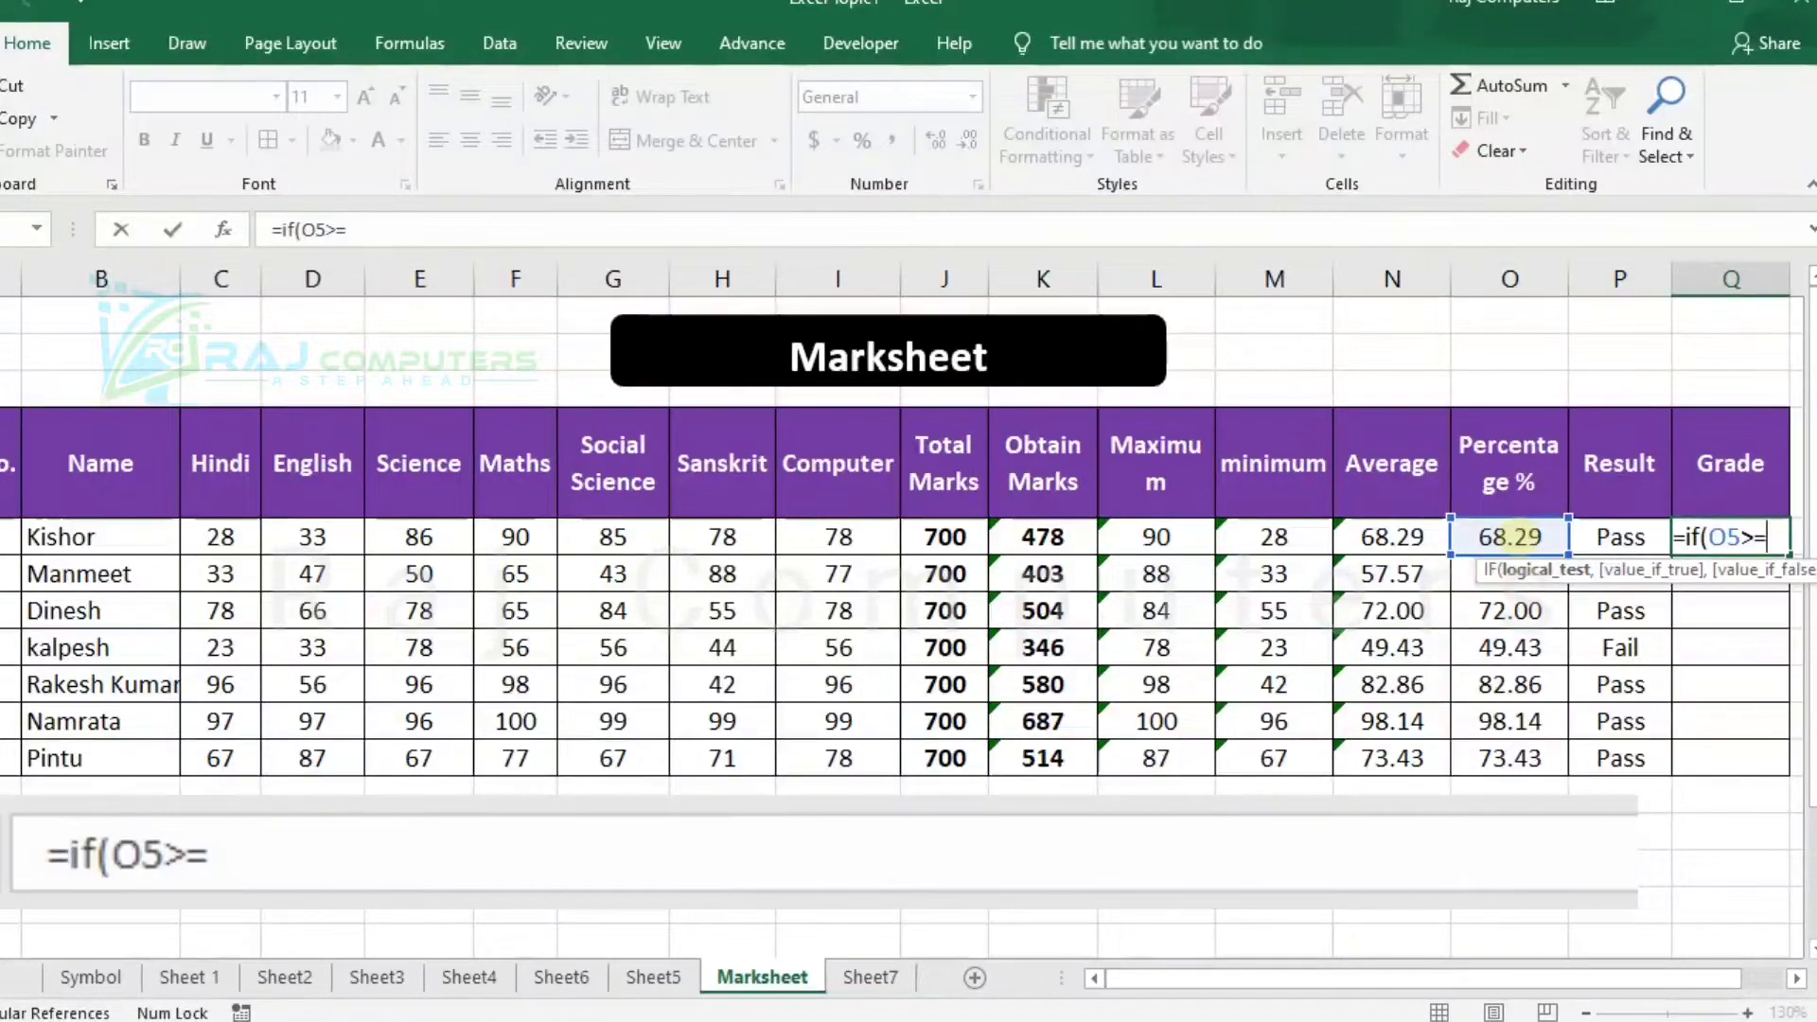
type("95")
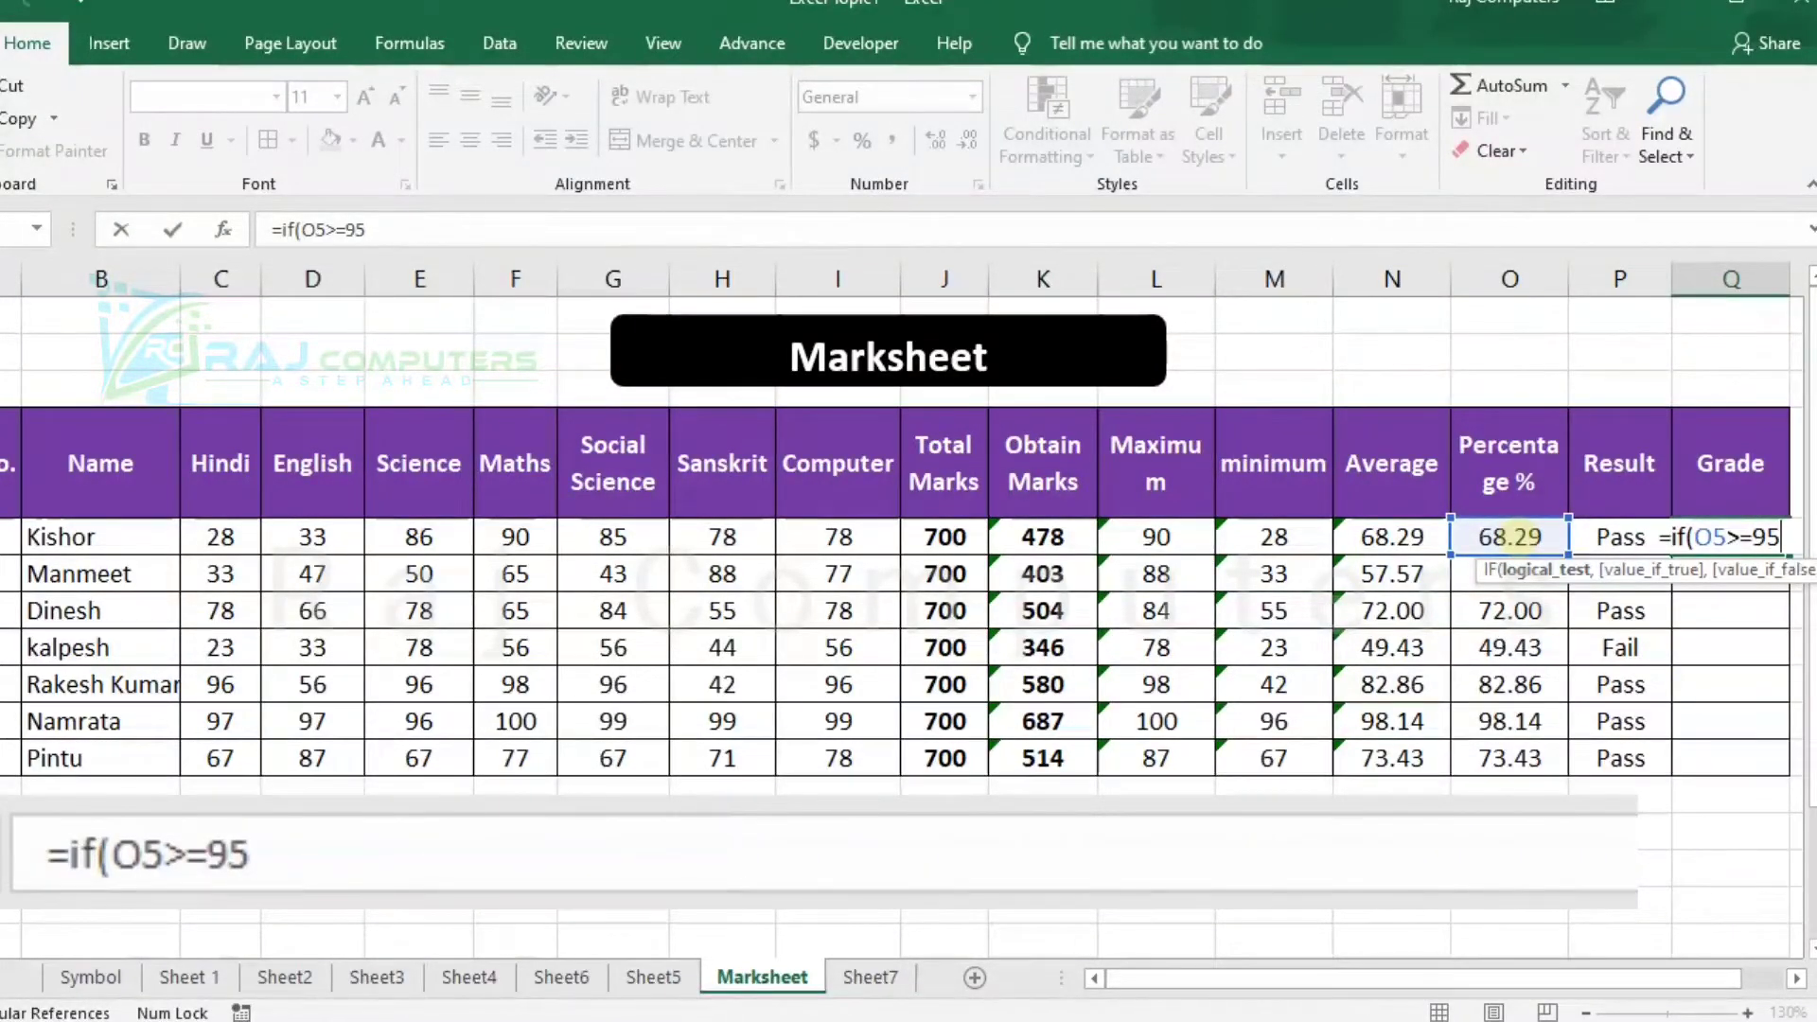
type(",")
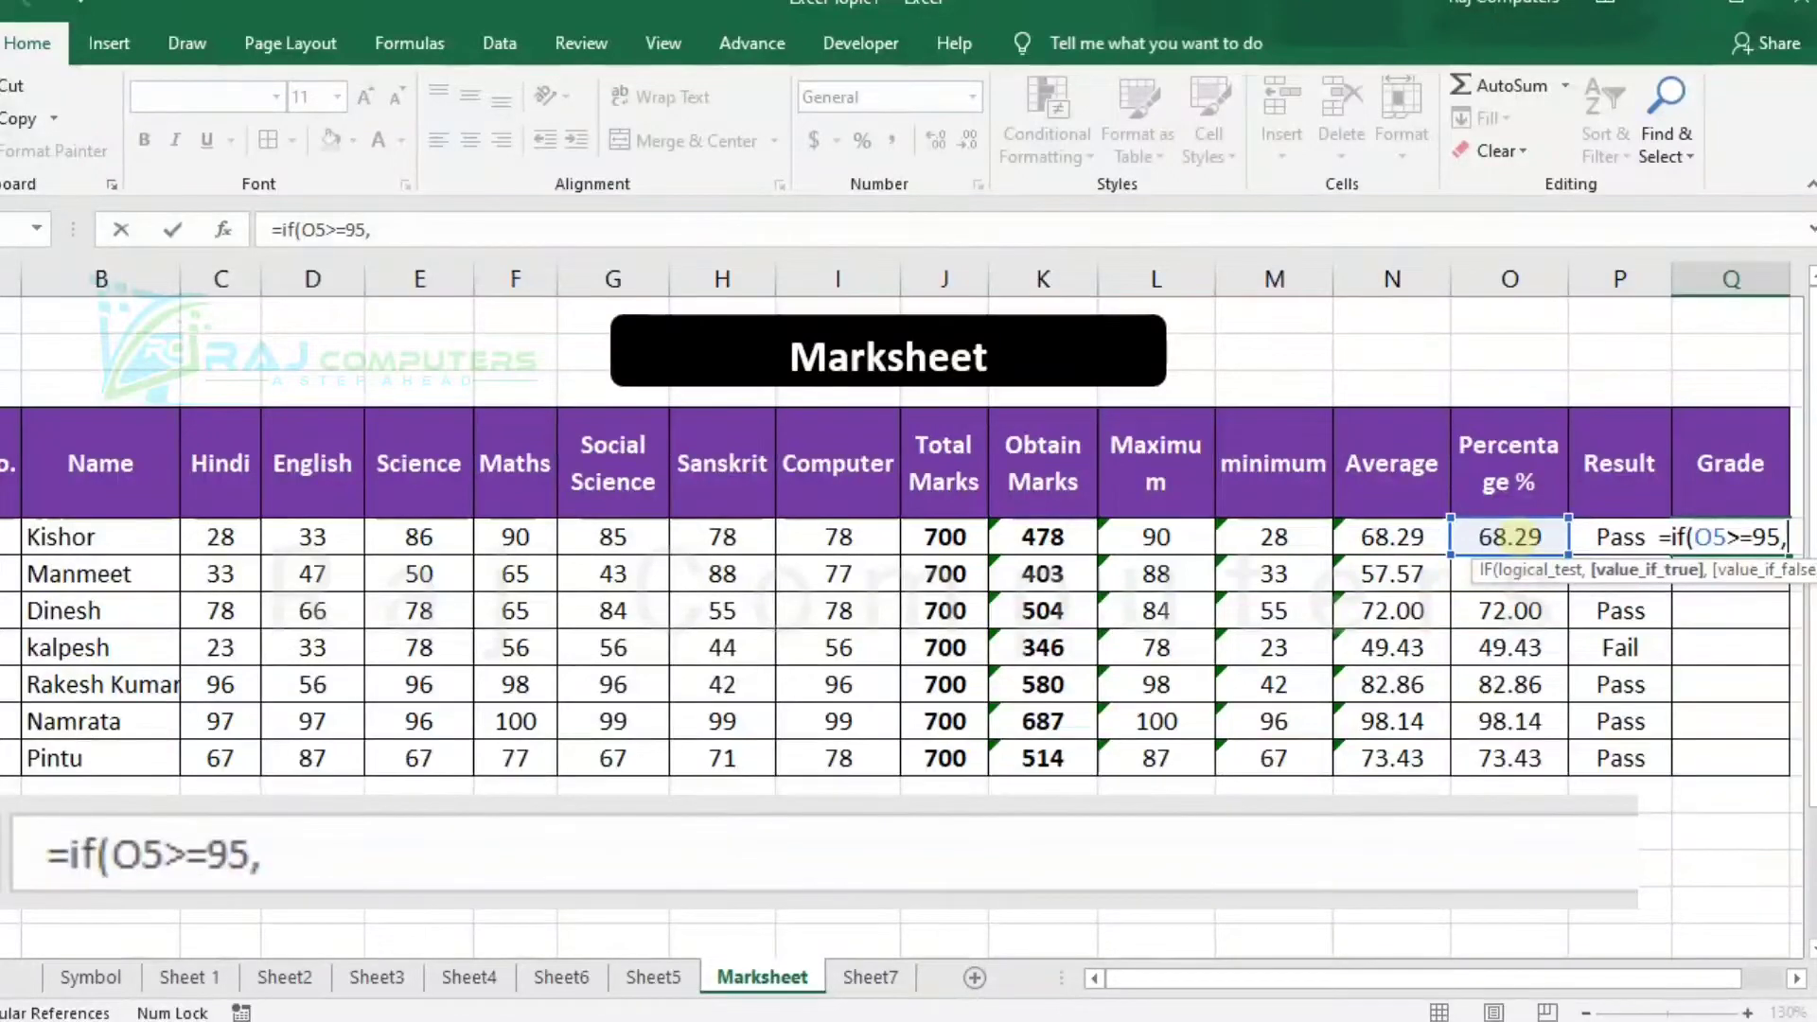
type("\"A")
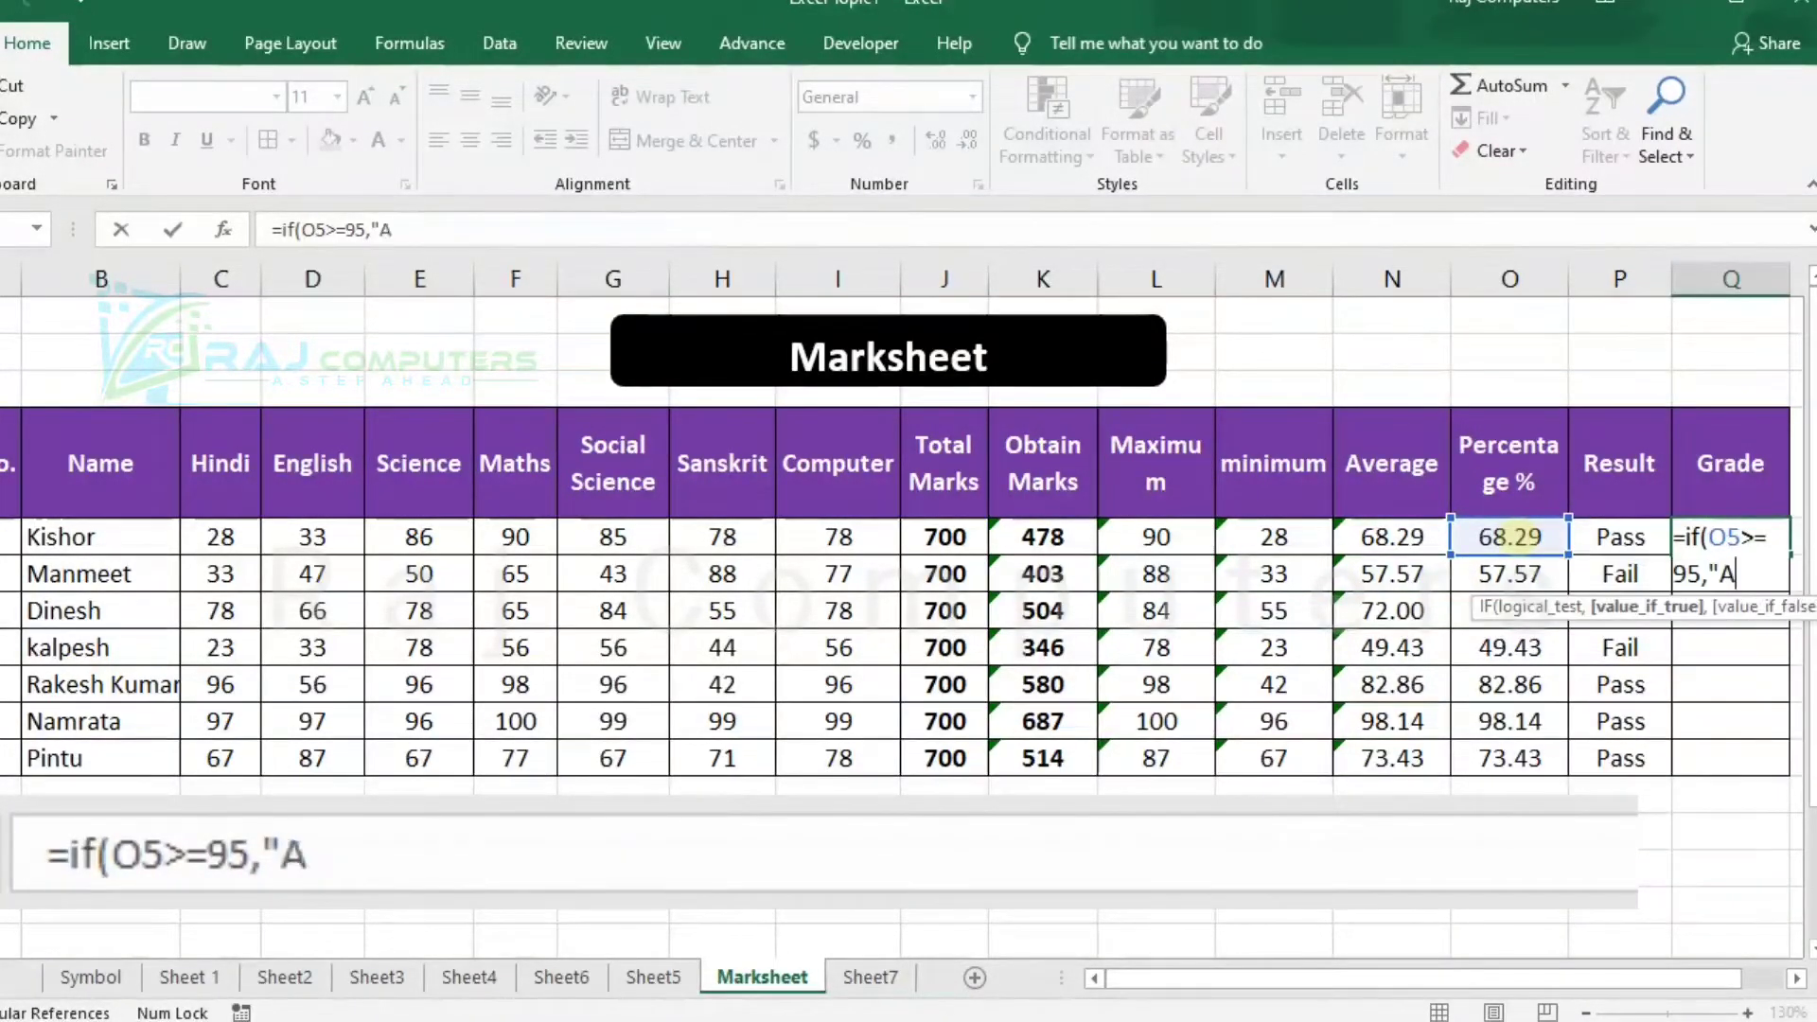
type("+")
Extend the Q5 grade formula with the nested condition ,if(O5>=90,"A" for grade A.
type(",if")
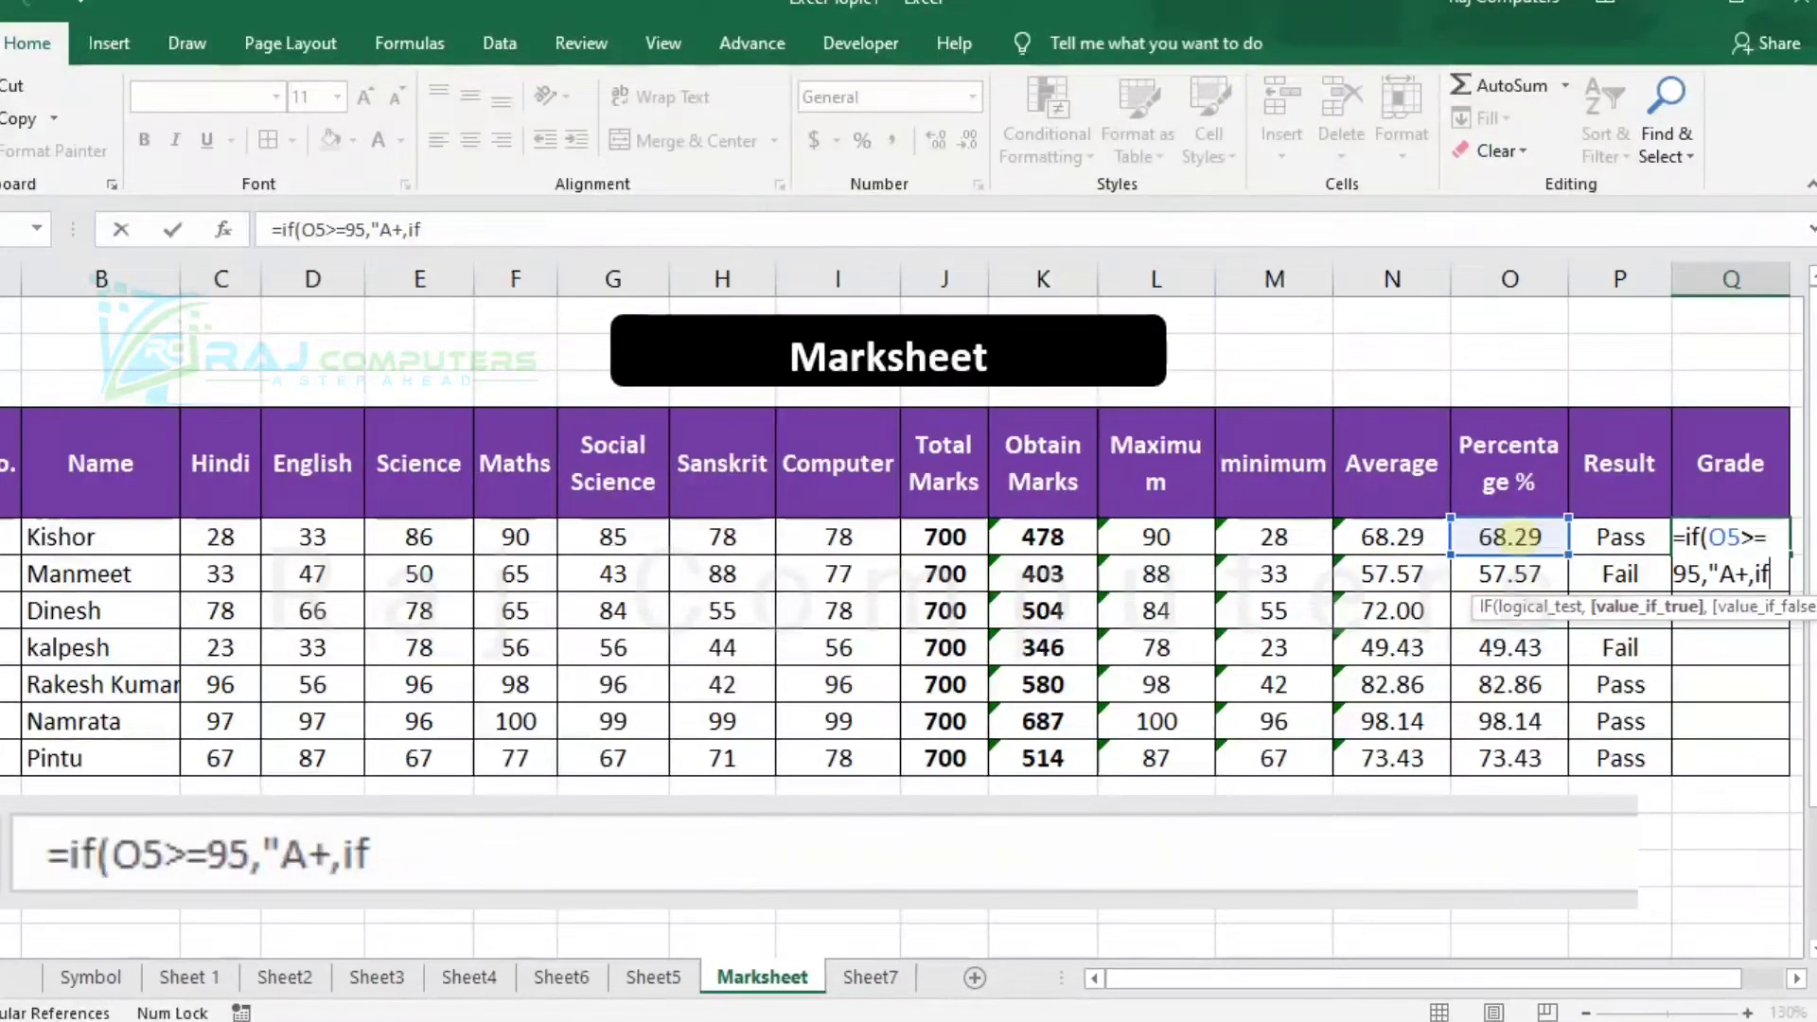
type("(")
left_click(1505, 537)
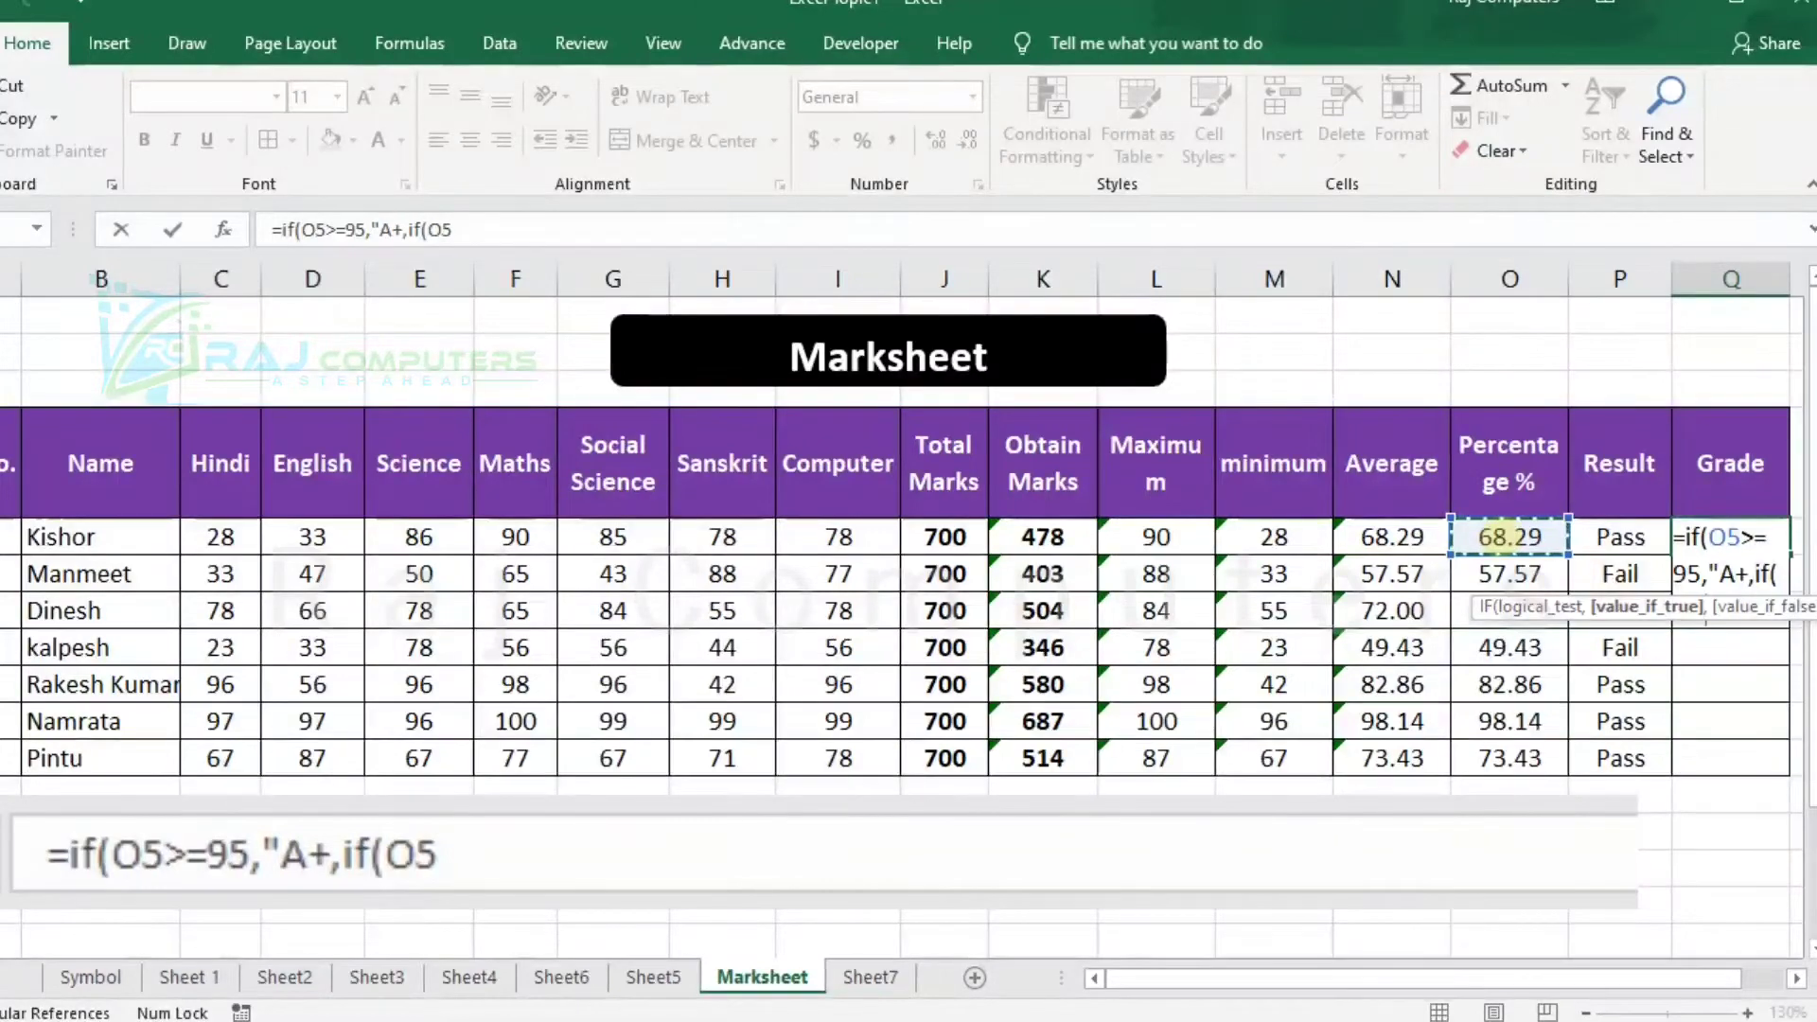
type(">")
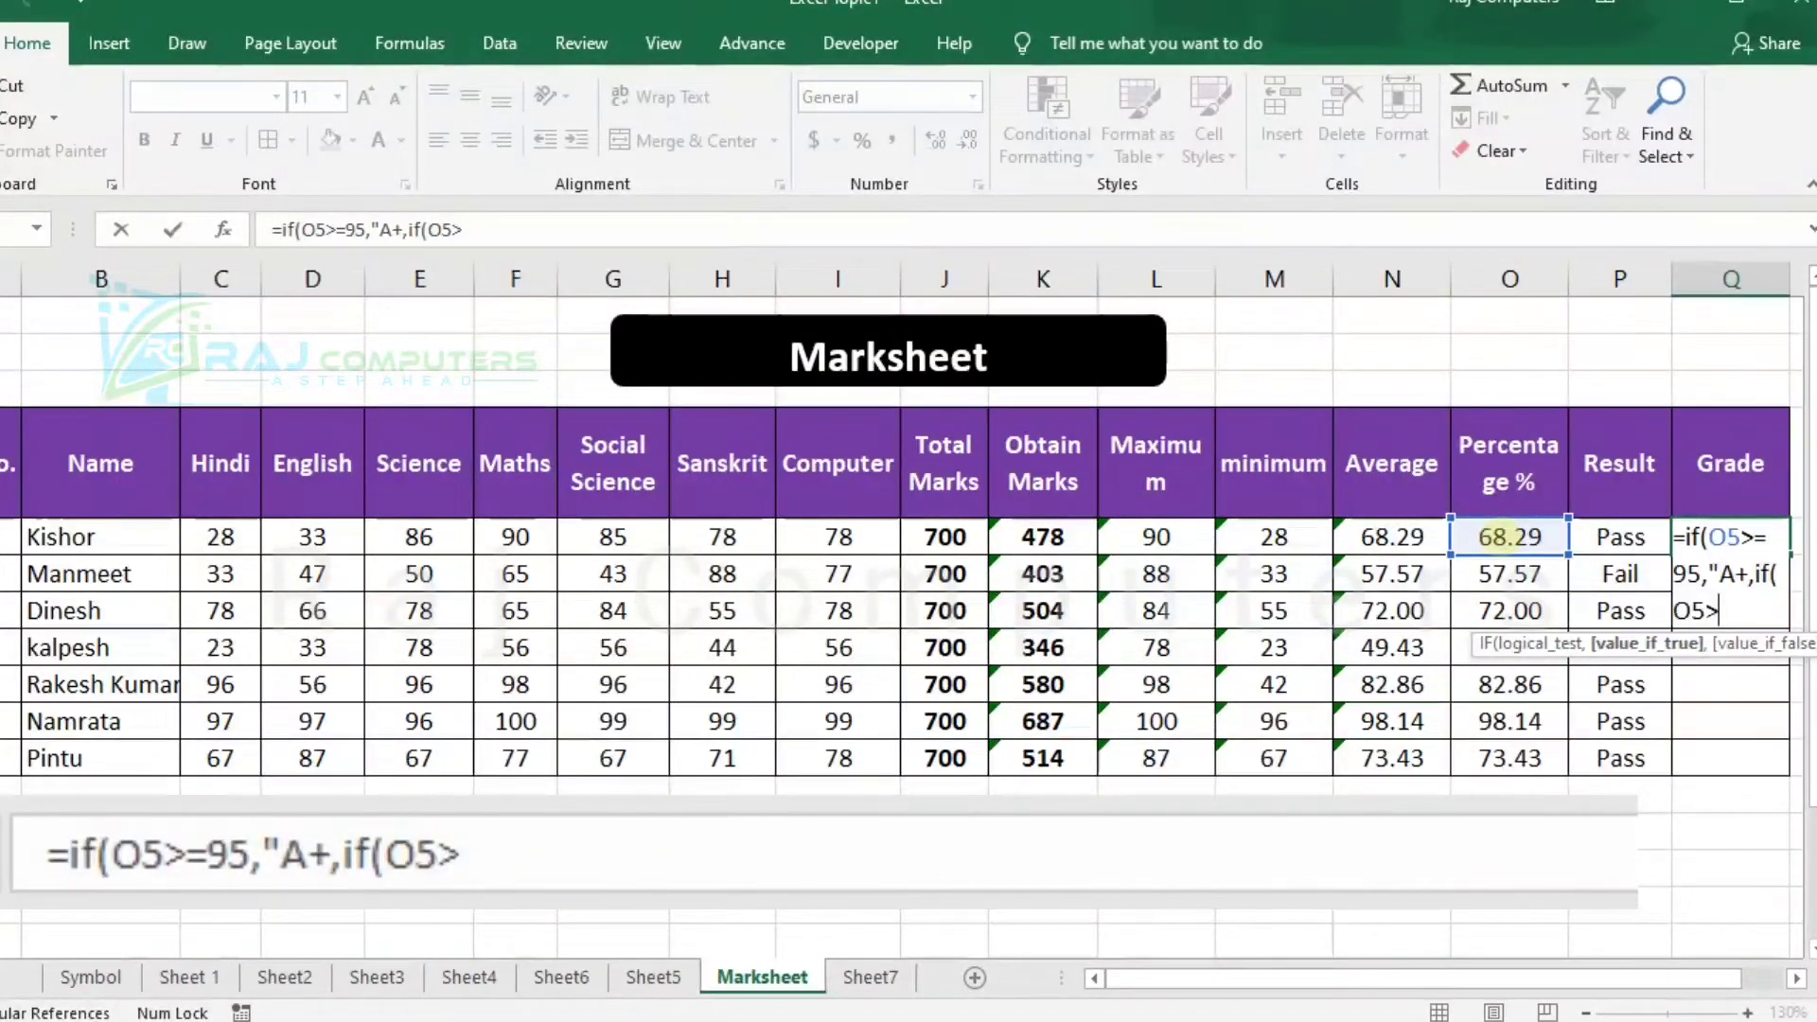
type("=")
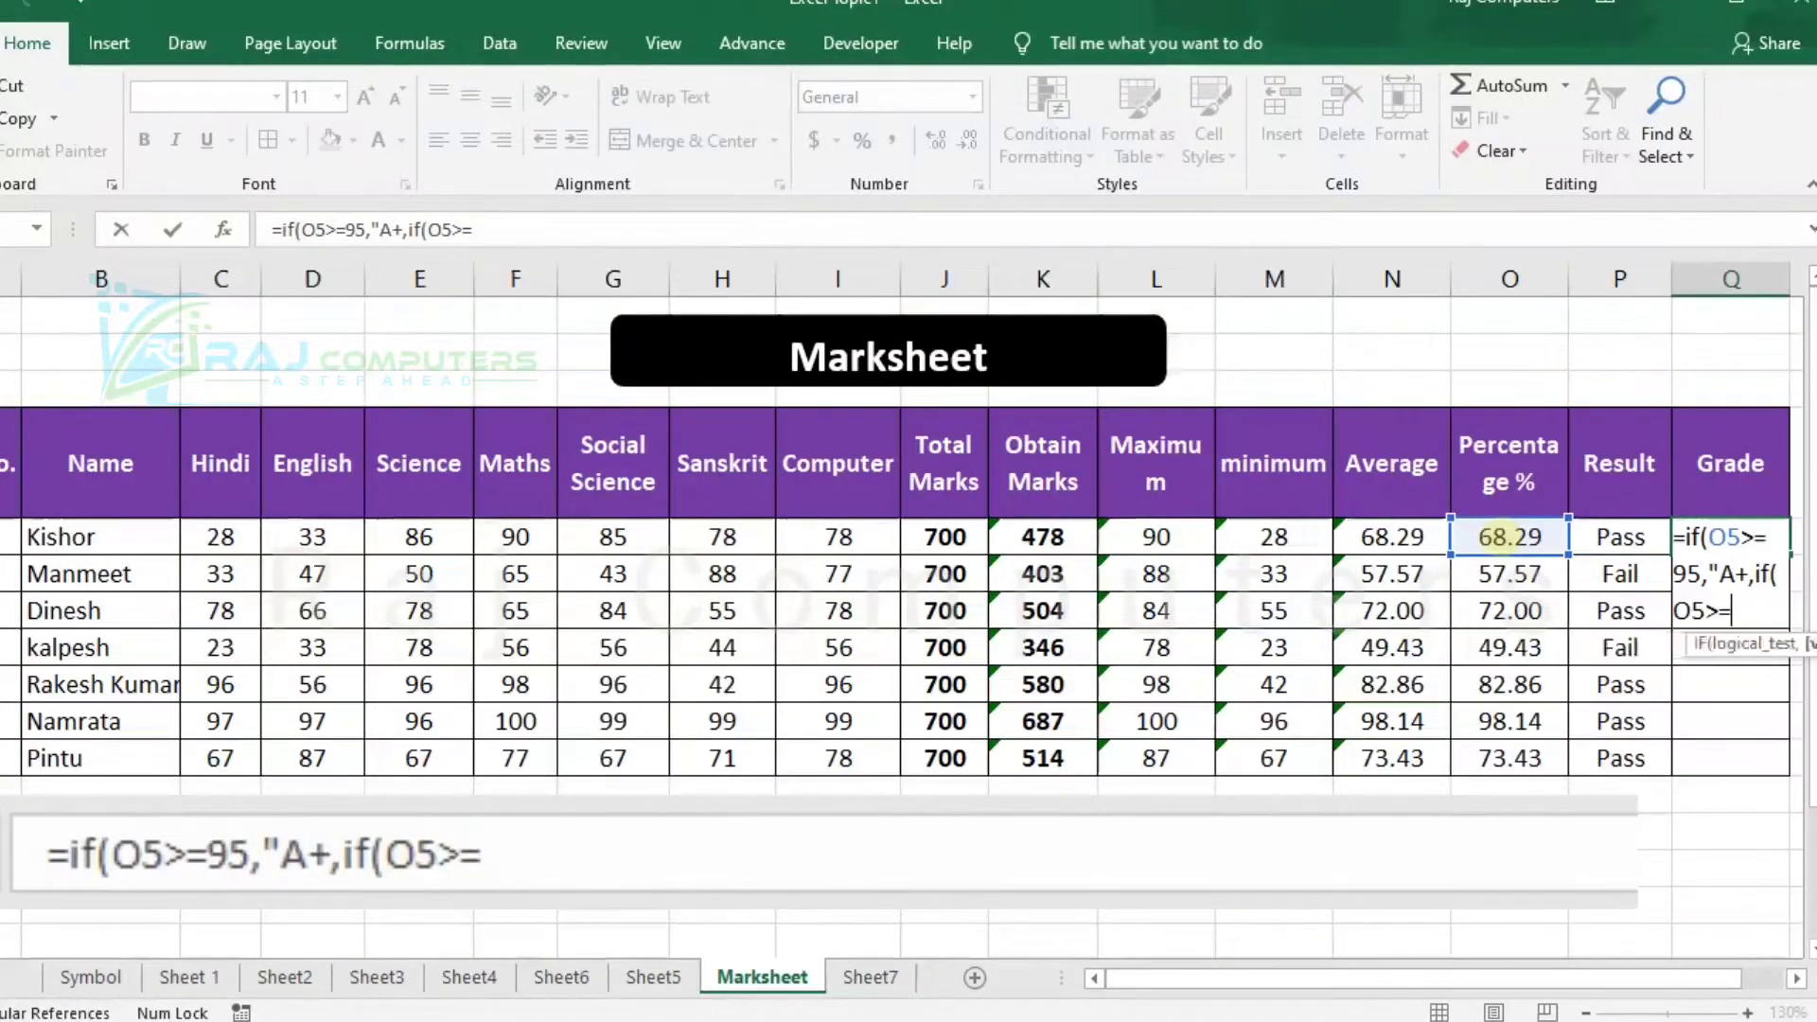
type("90")
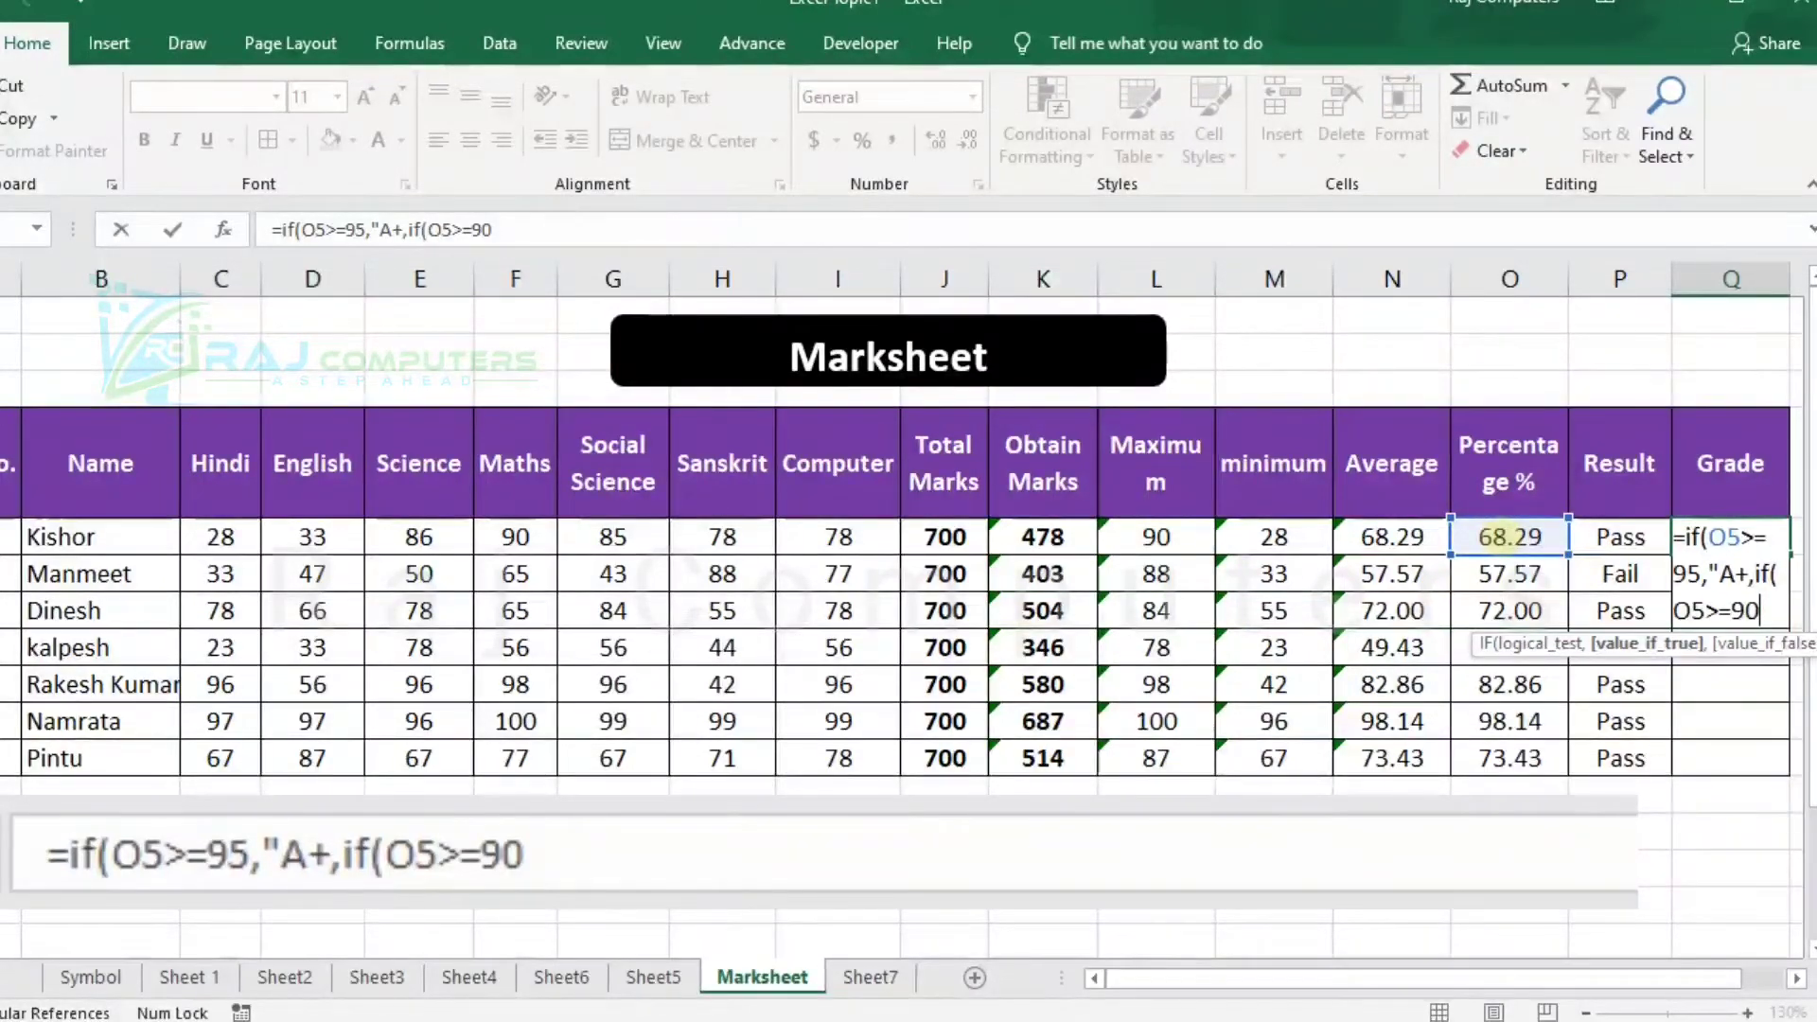
type(",\"A")
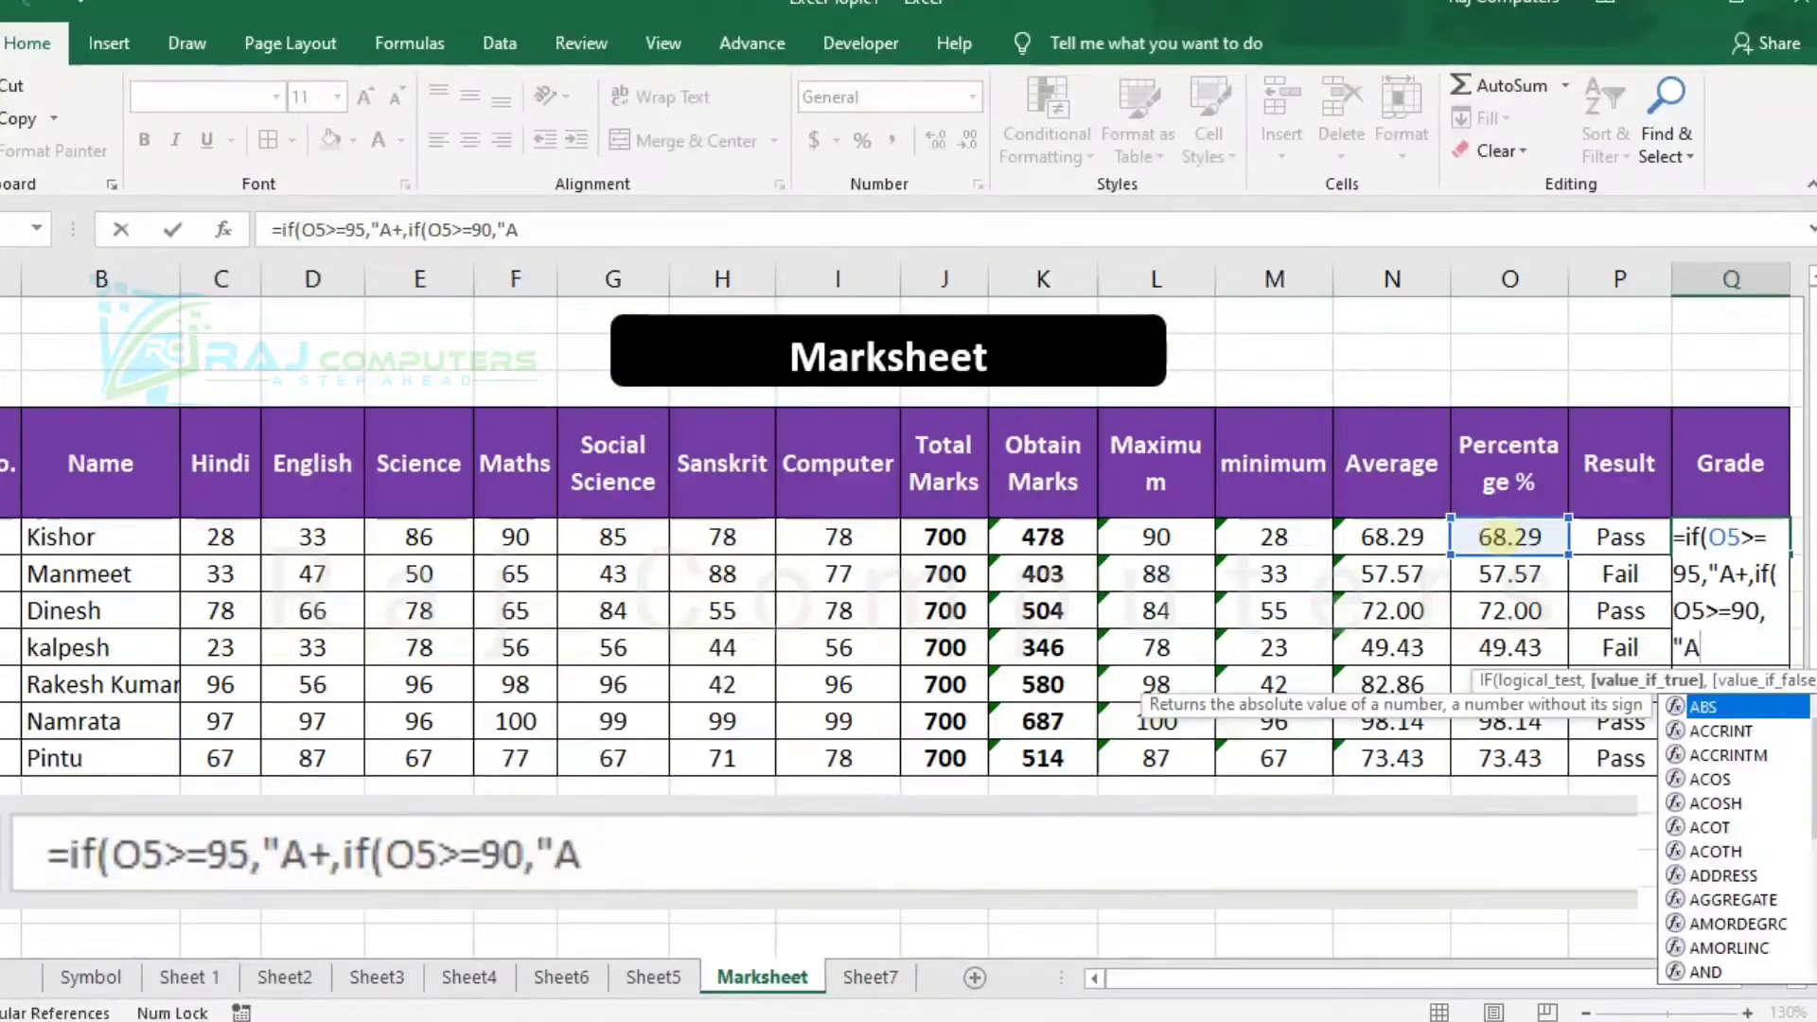
type("\"")
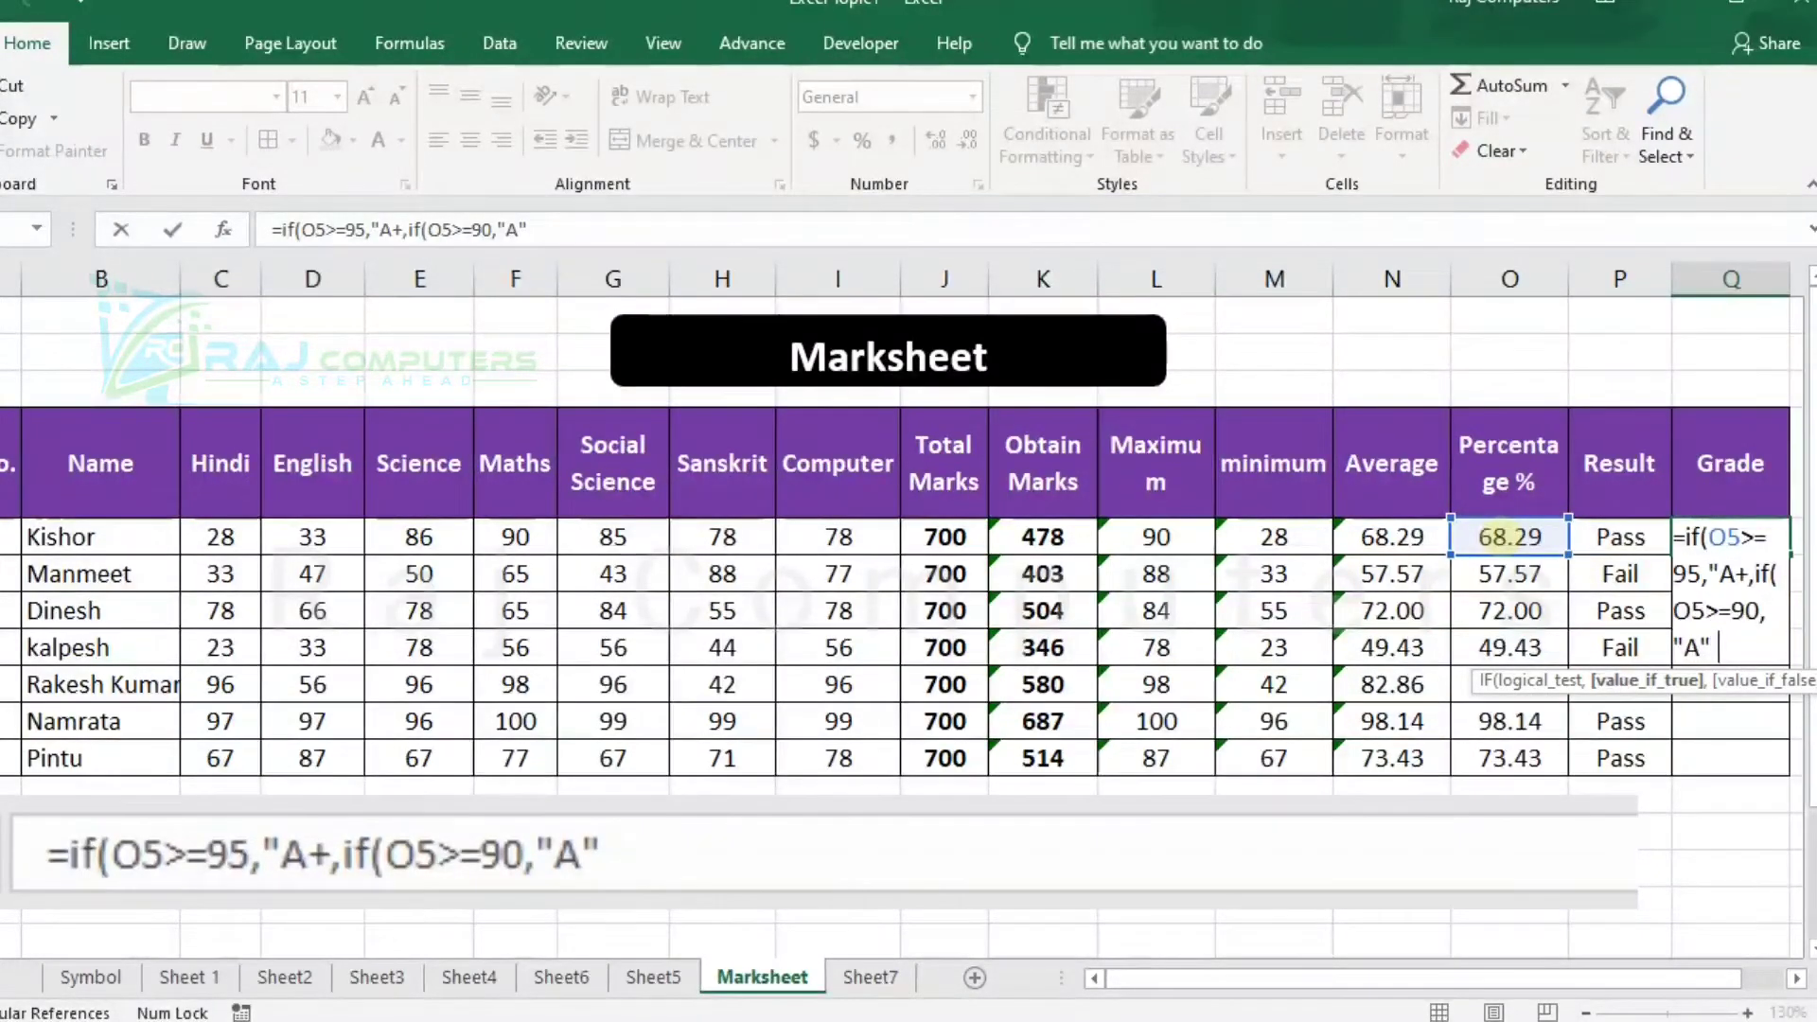
type(",if(")
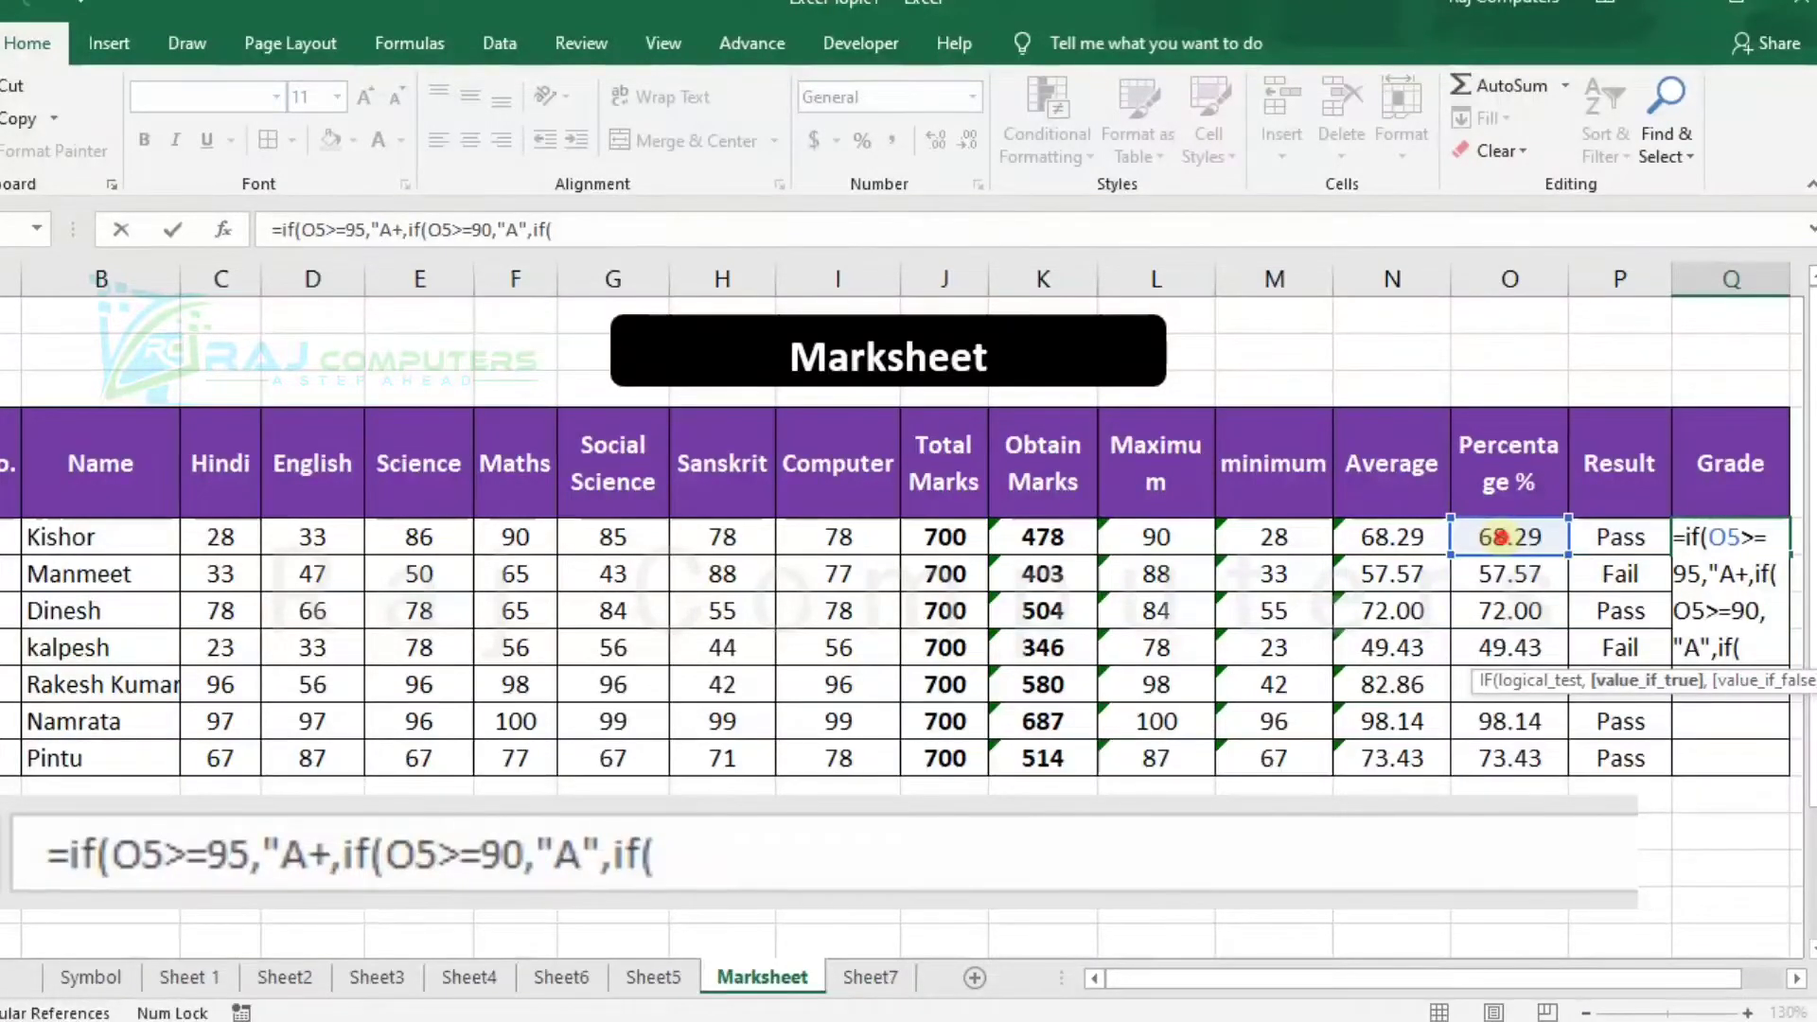
Add the nested condition ,if(O5>=80,"B" to the Q5 grade formula for grade B.
left_click(1511, 536)
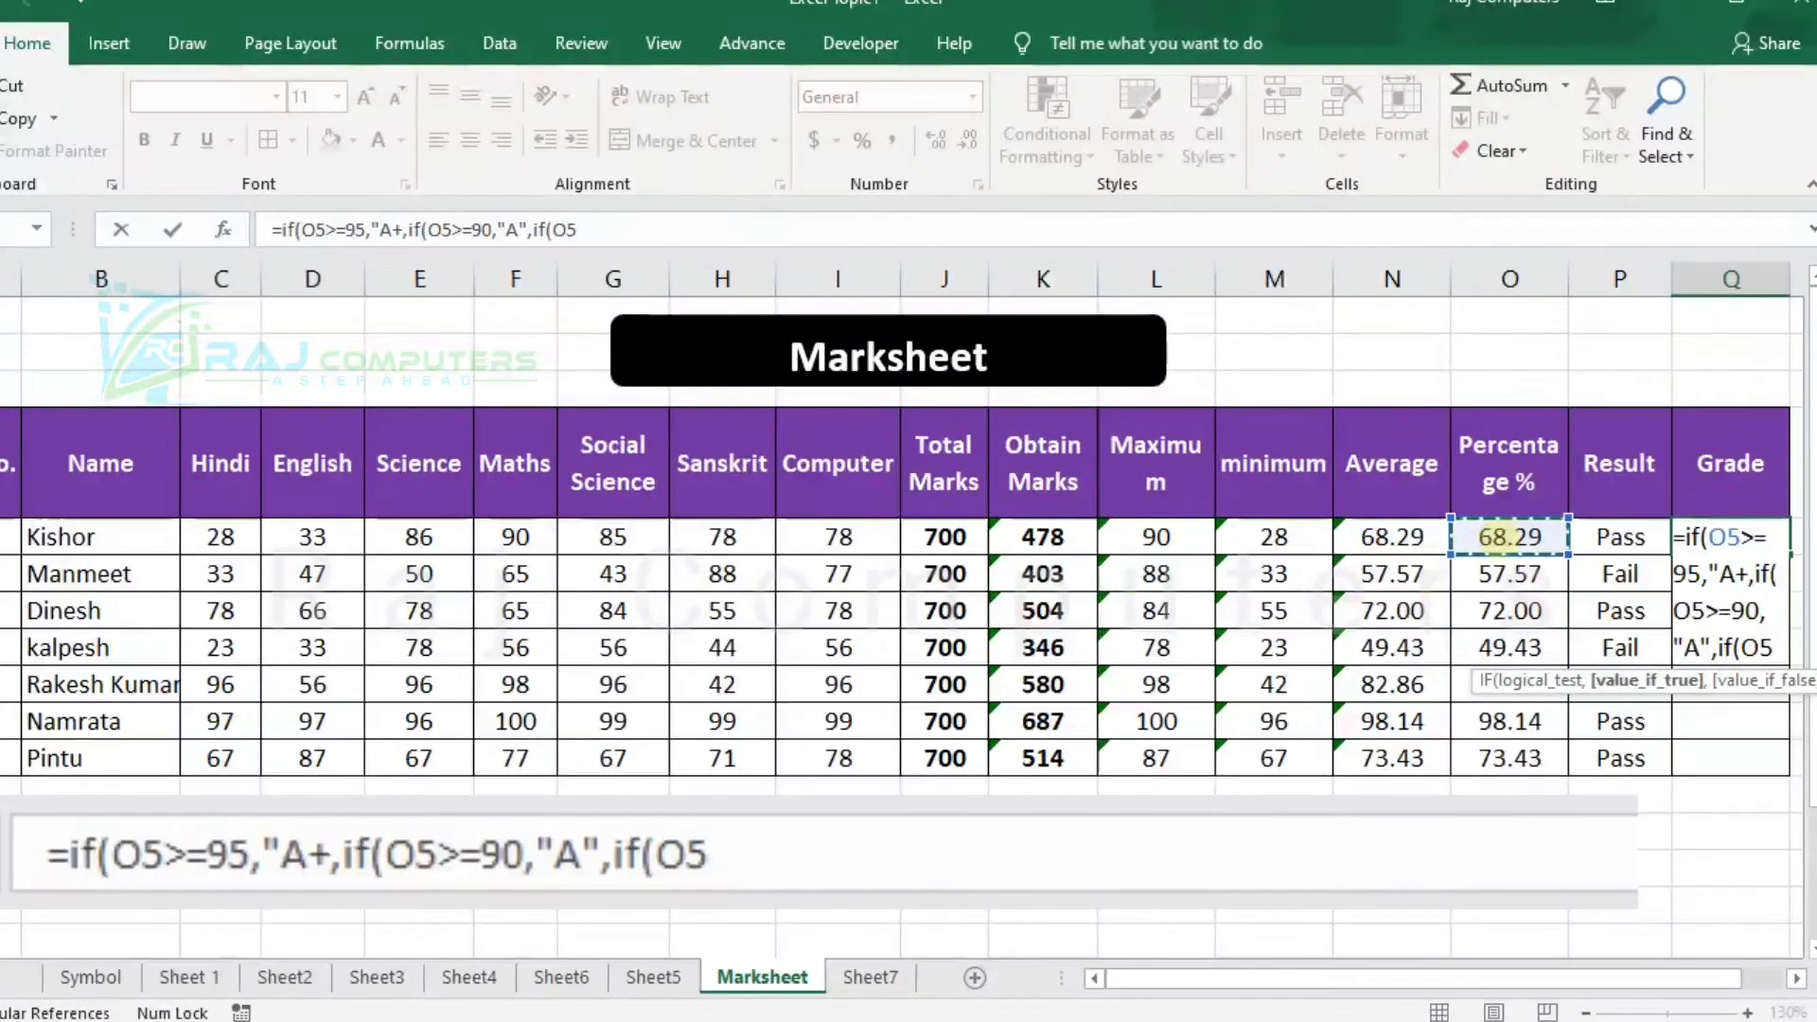
type(">")
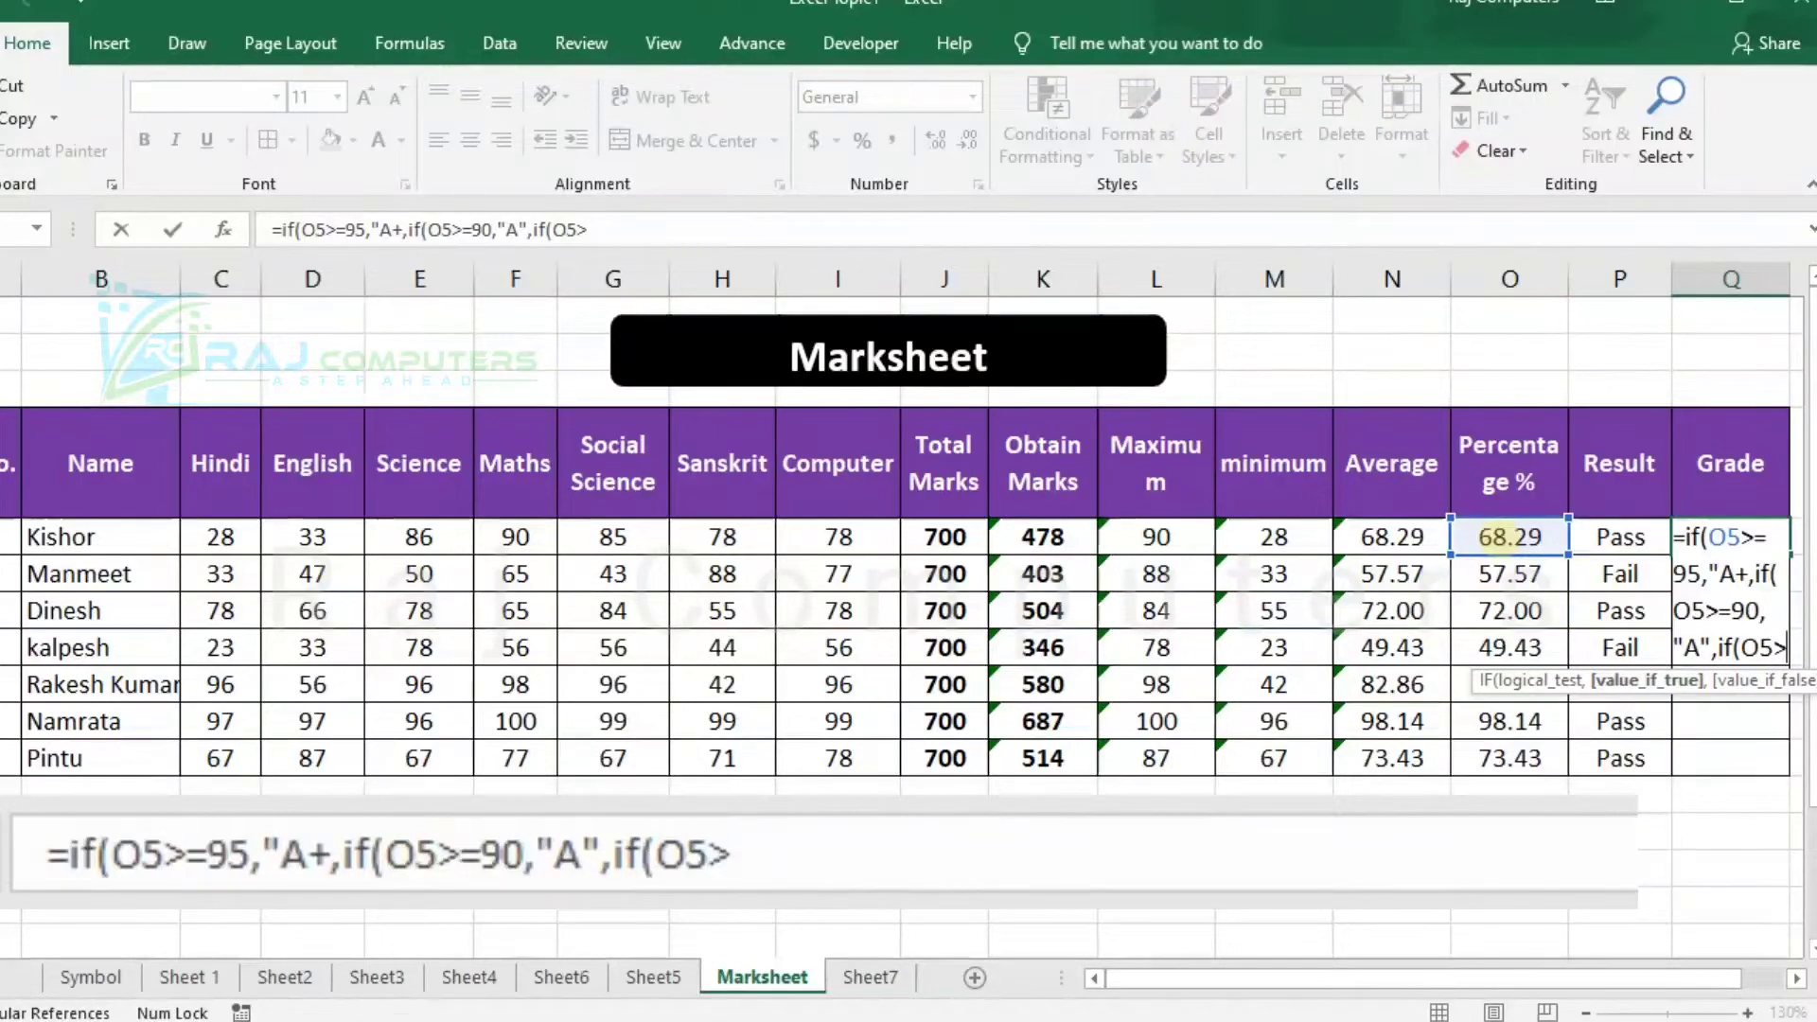
type("=")
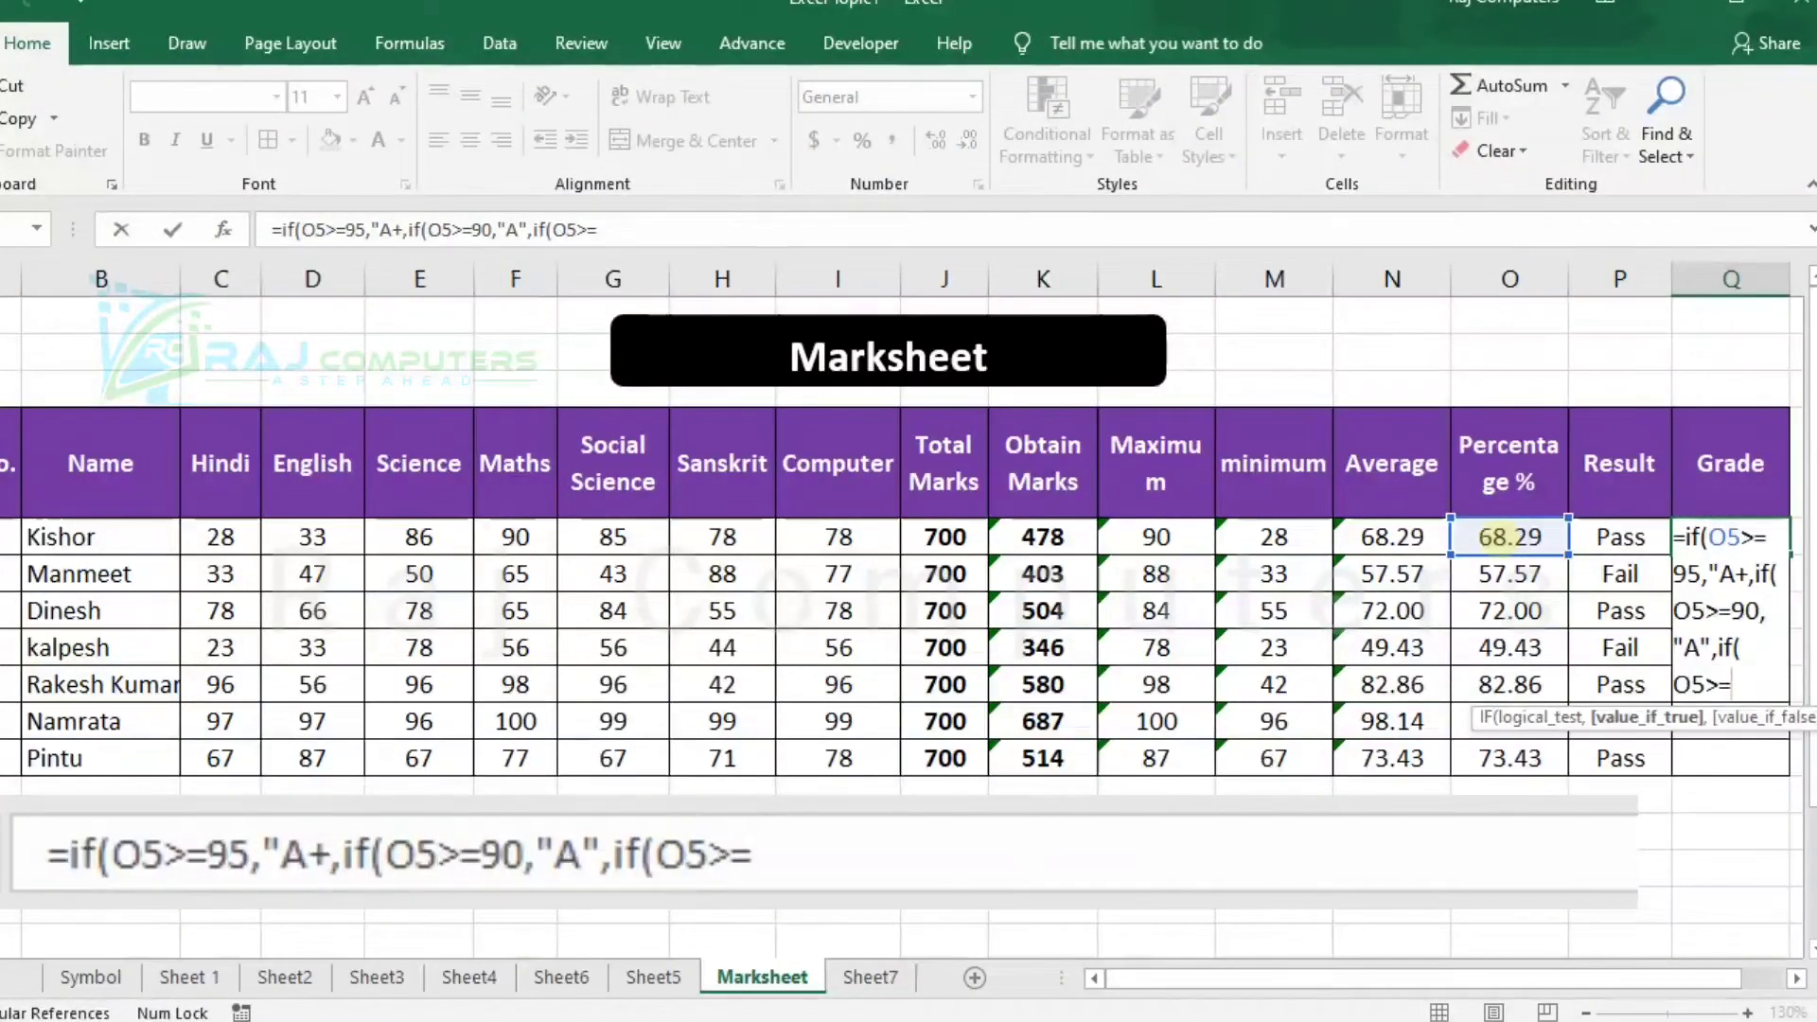
type("80")
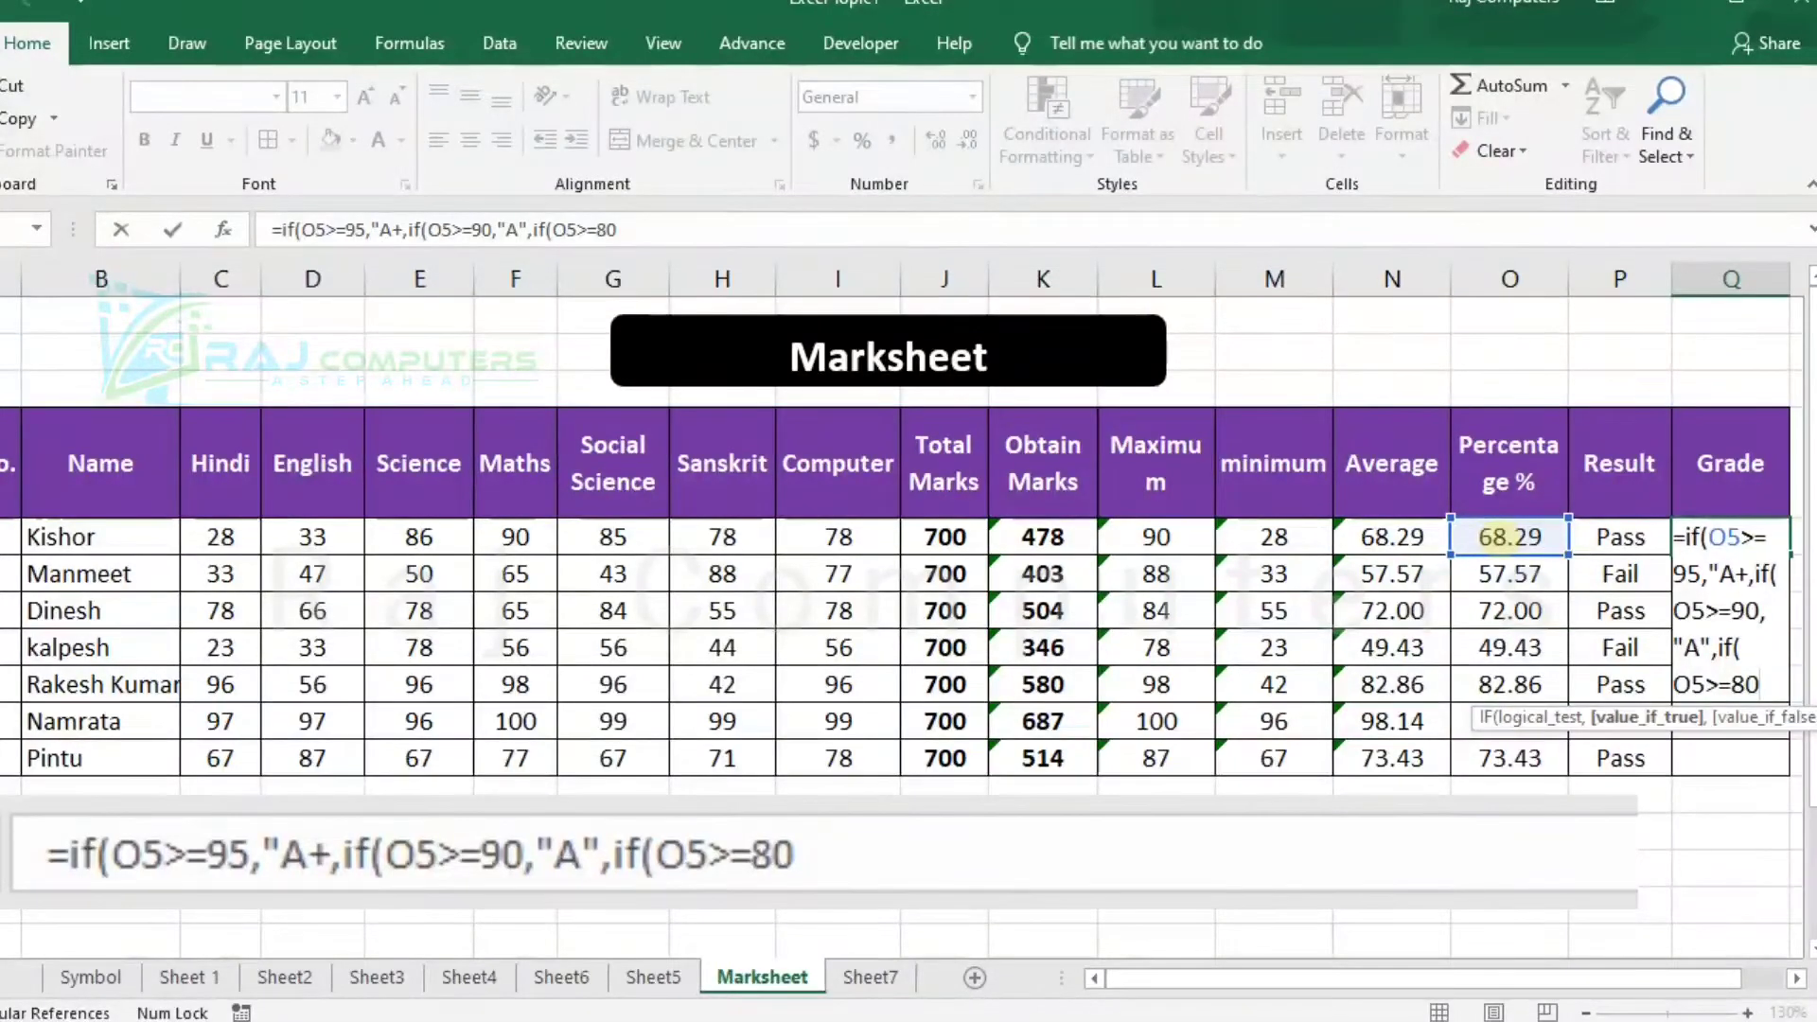
type(" ,\"B")
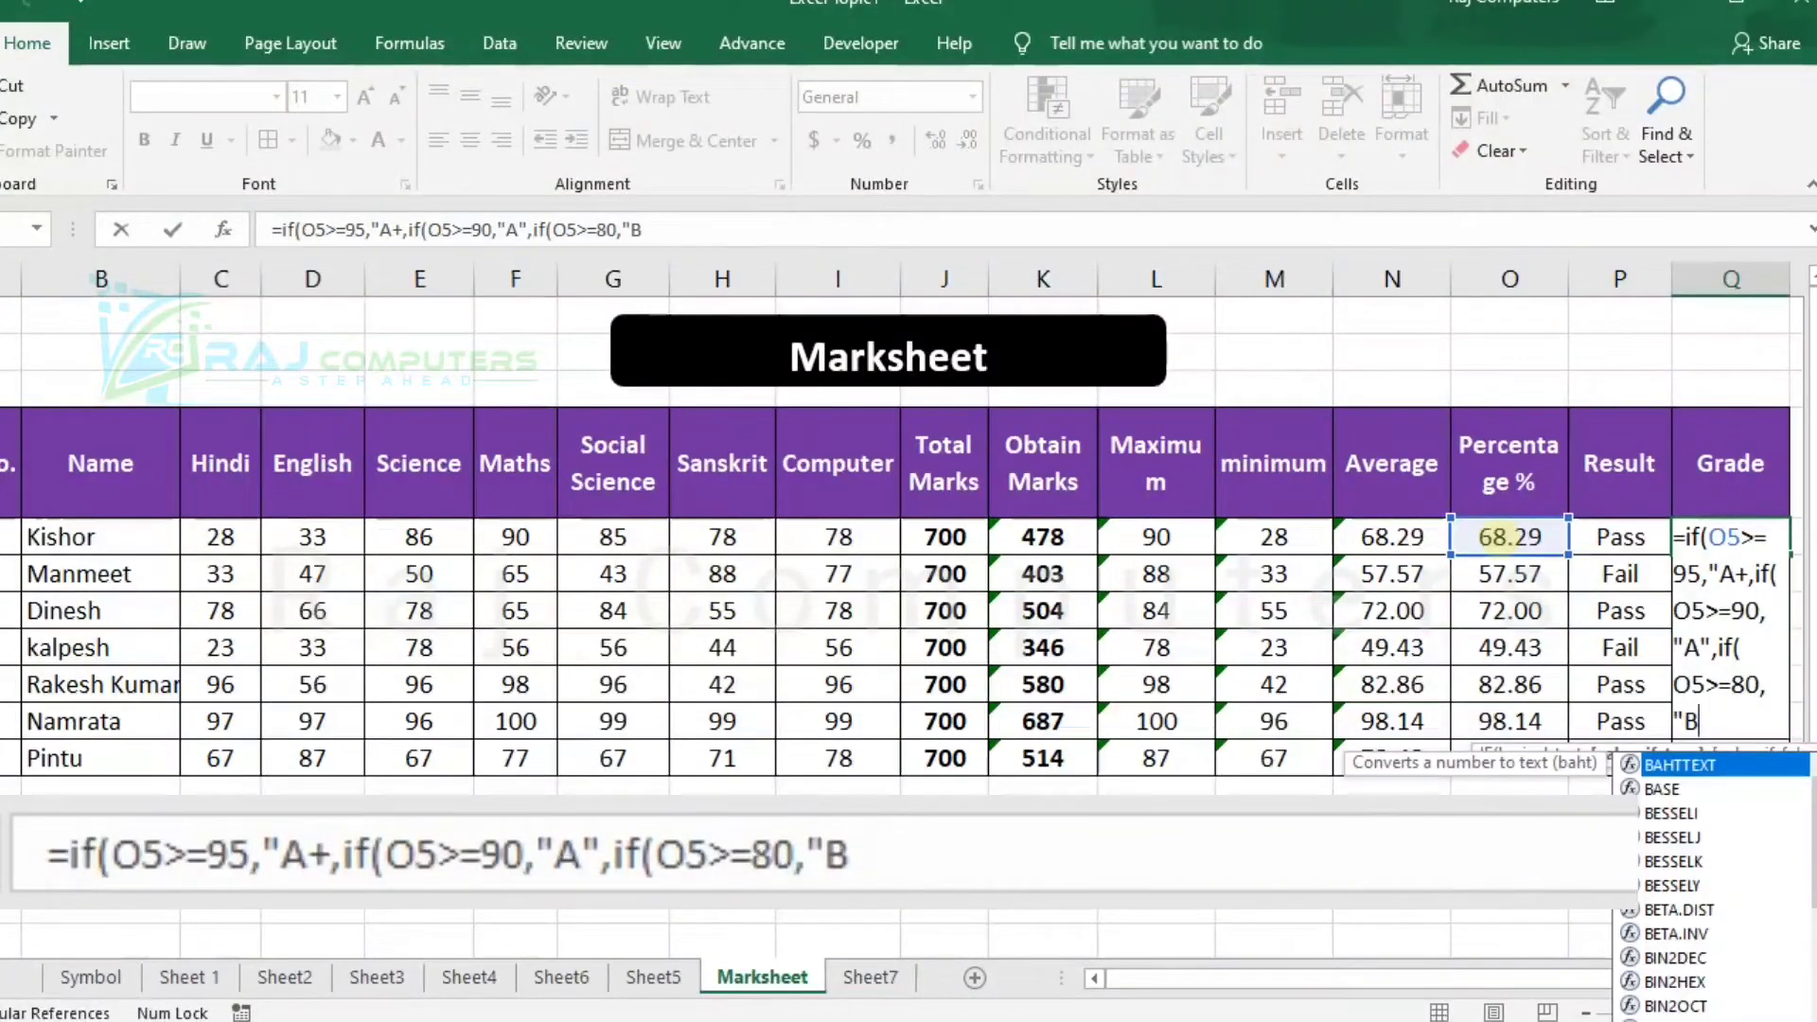
type("\"")
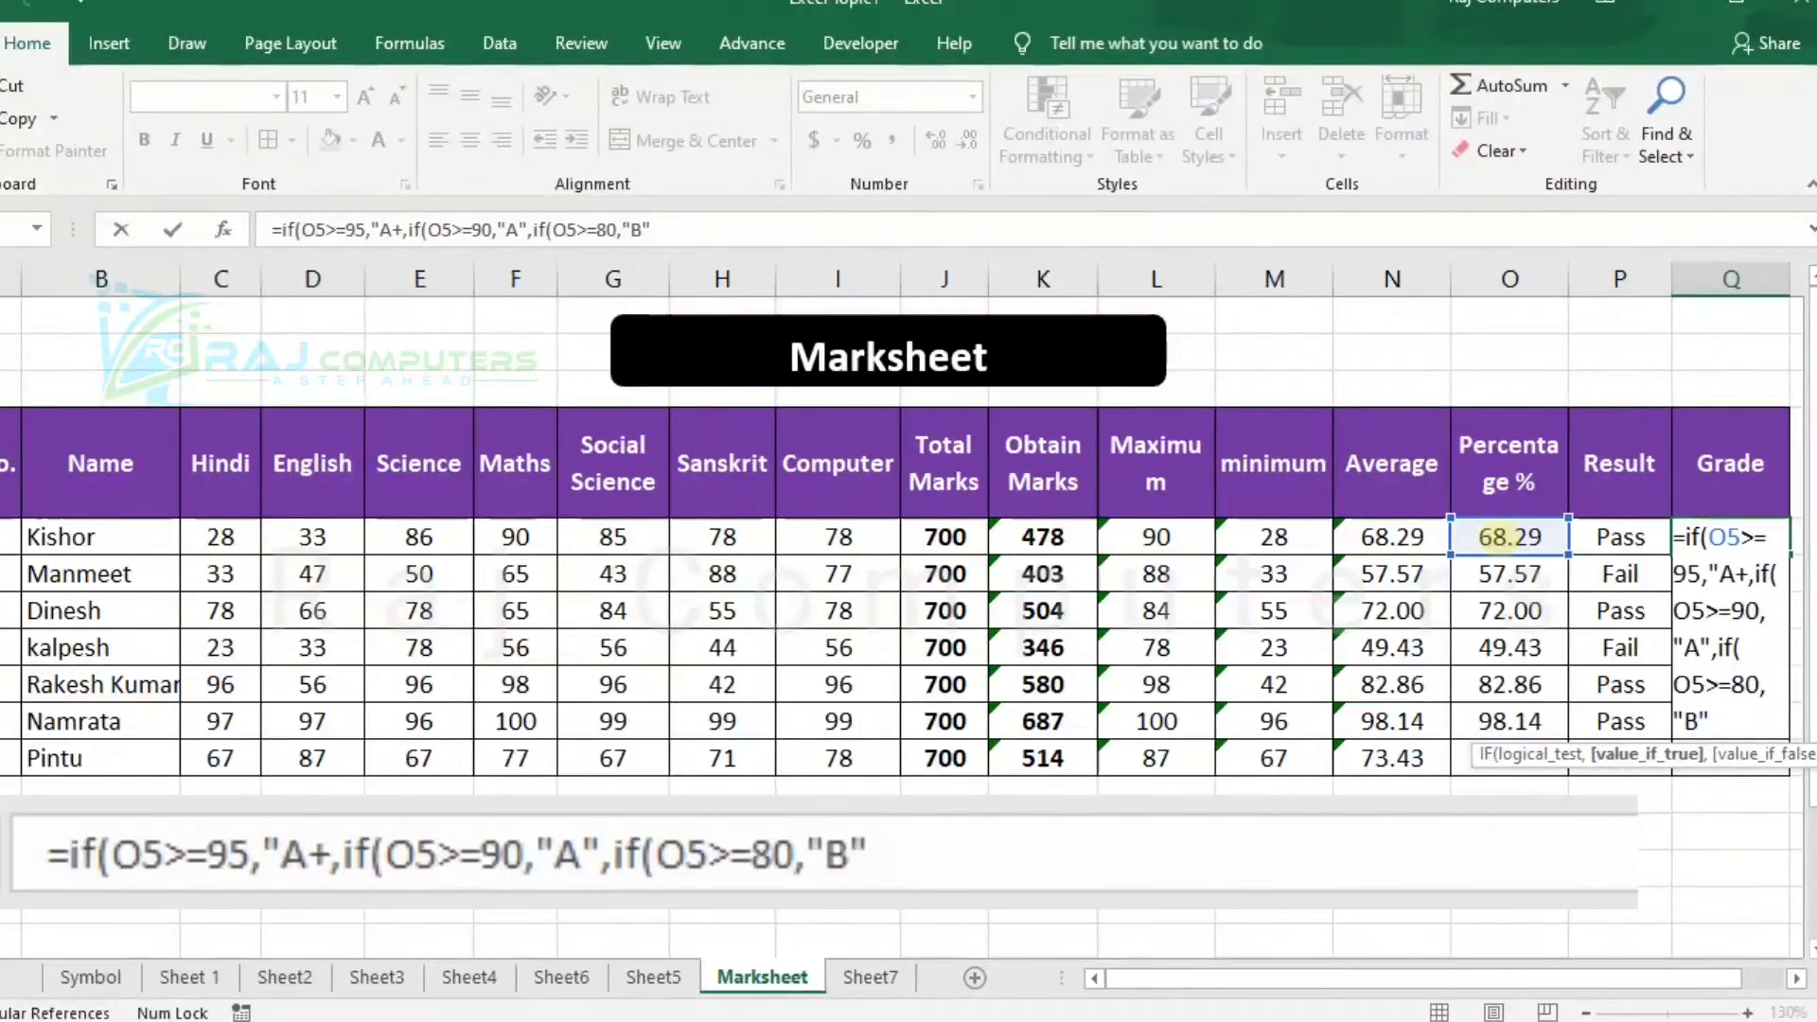
type(",if(")
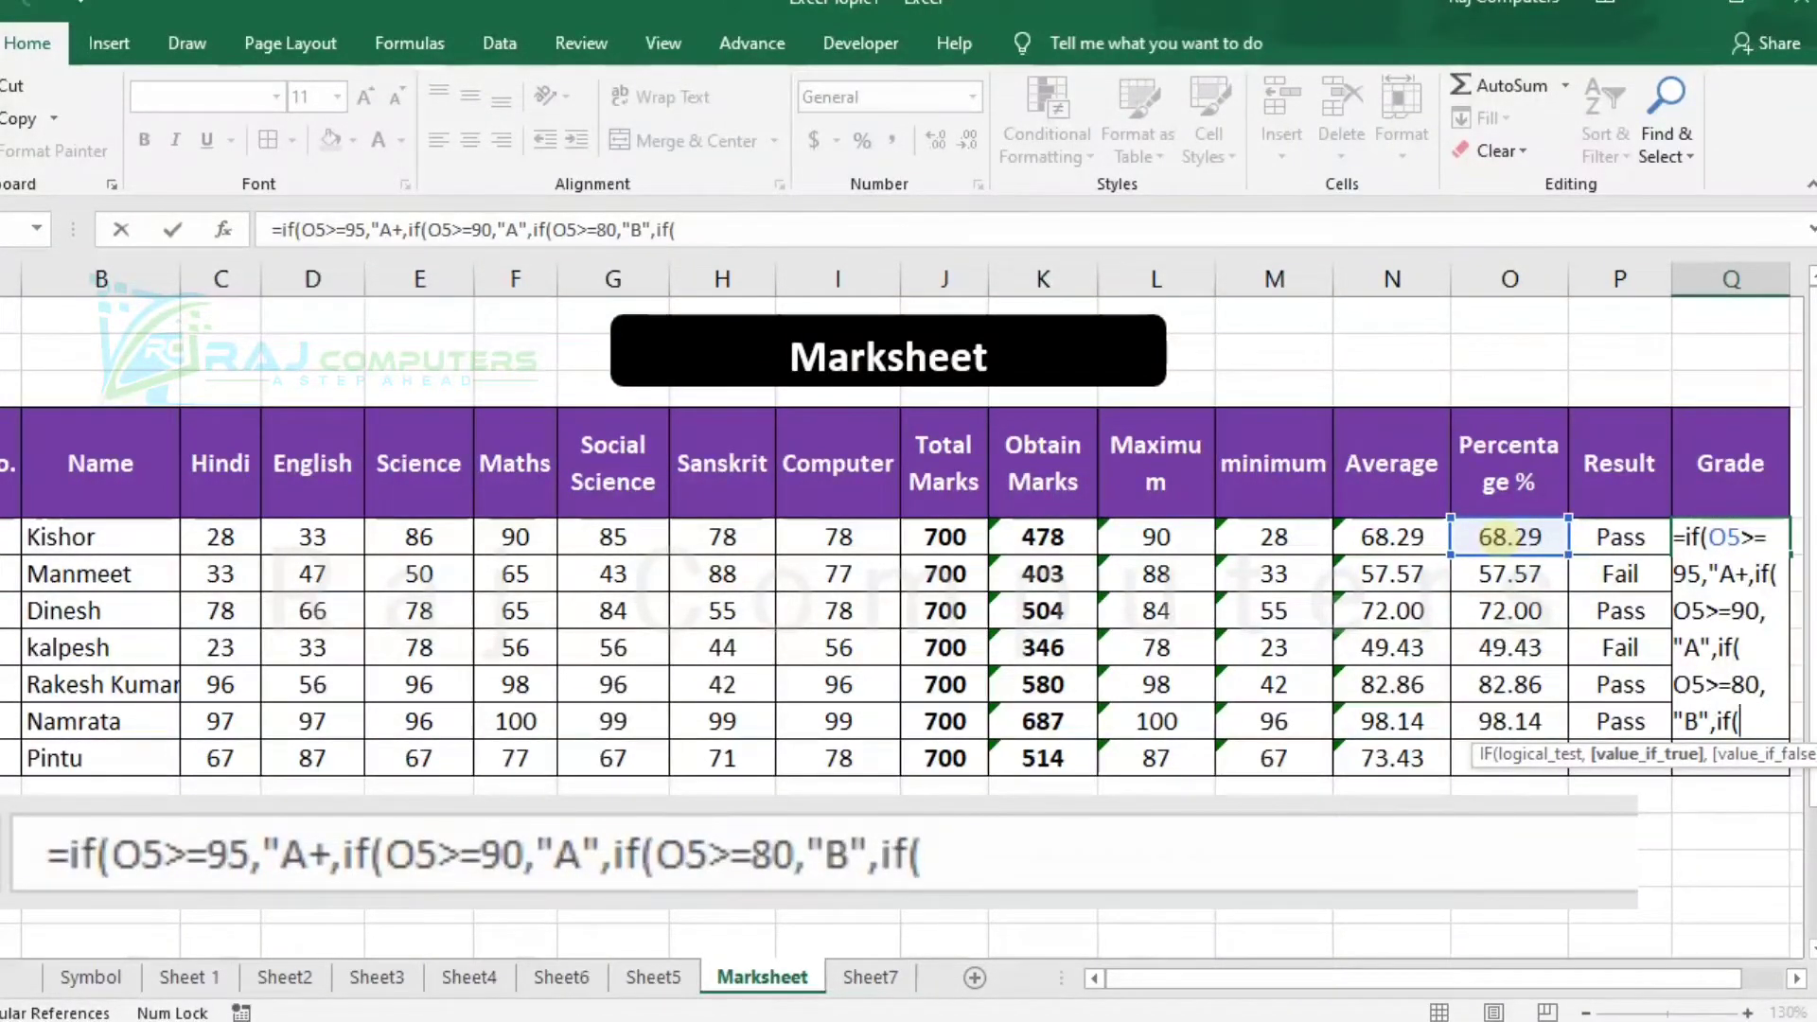
Add the nested condition ,if(O5>=70,"C" to the Q5 grade formula for grade C.
mouse_move(1511, 536)
left_mouse_down()
mouse_move(1531, 563)
mouse_move(1511, 536)
left_mouse_up()
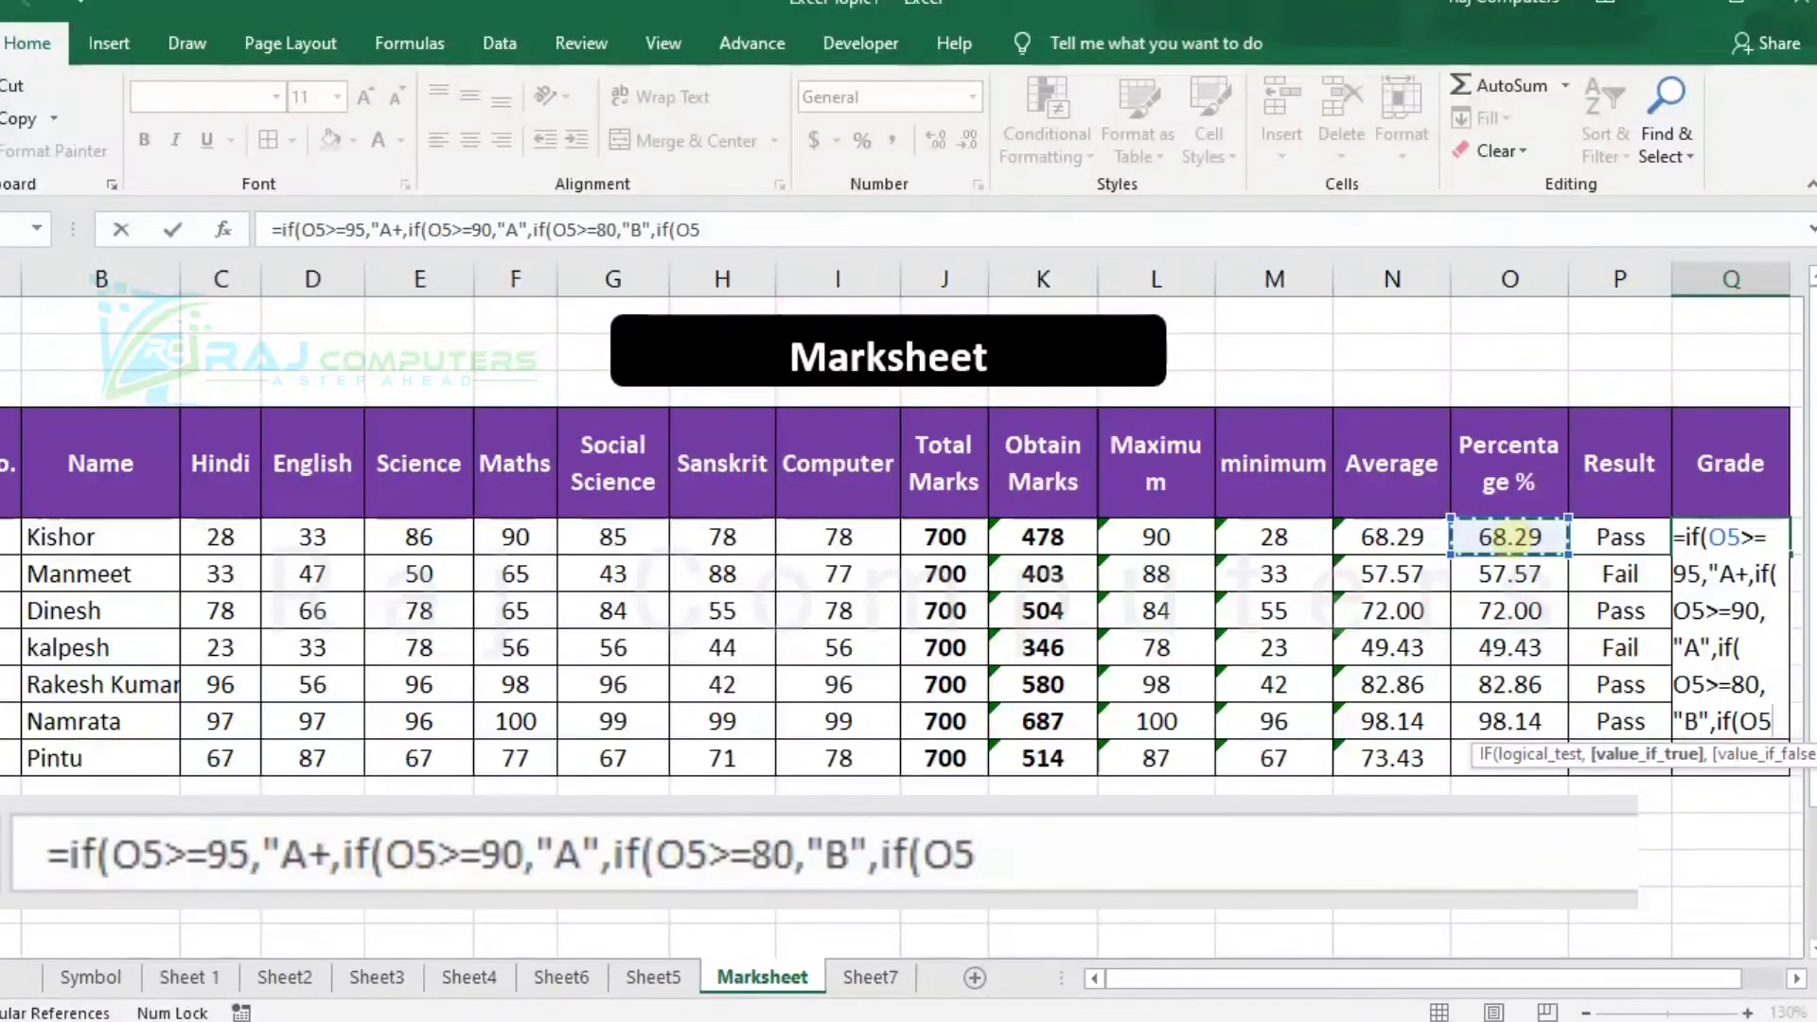
type(">=")
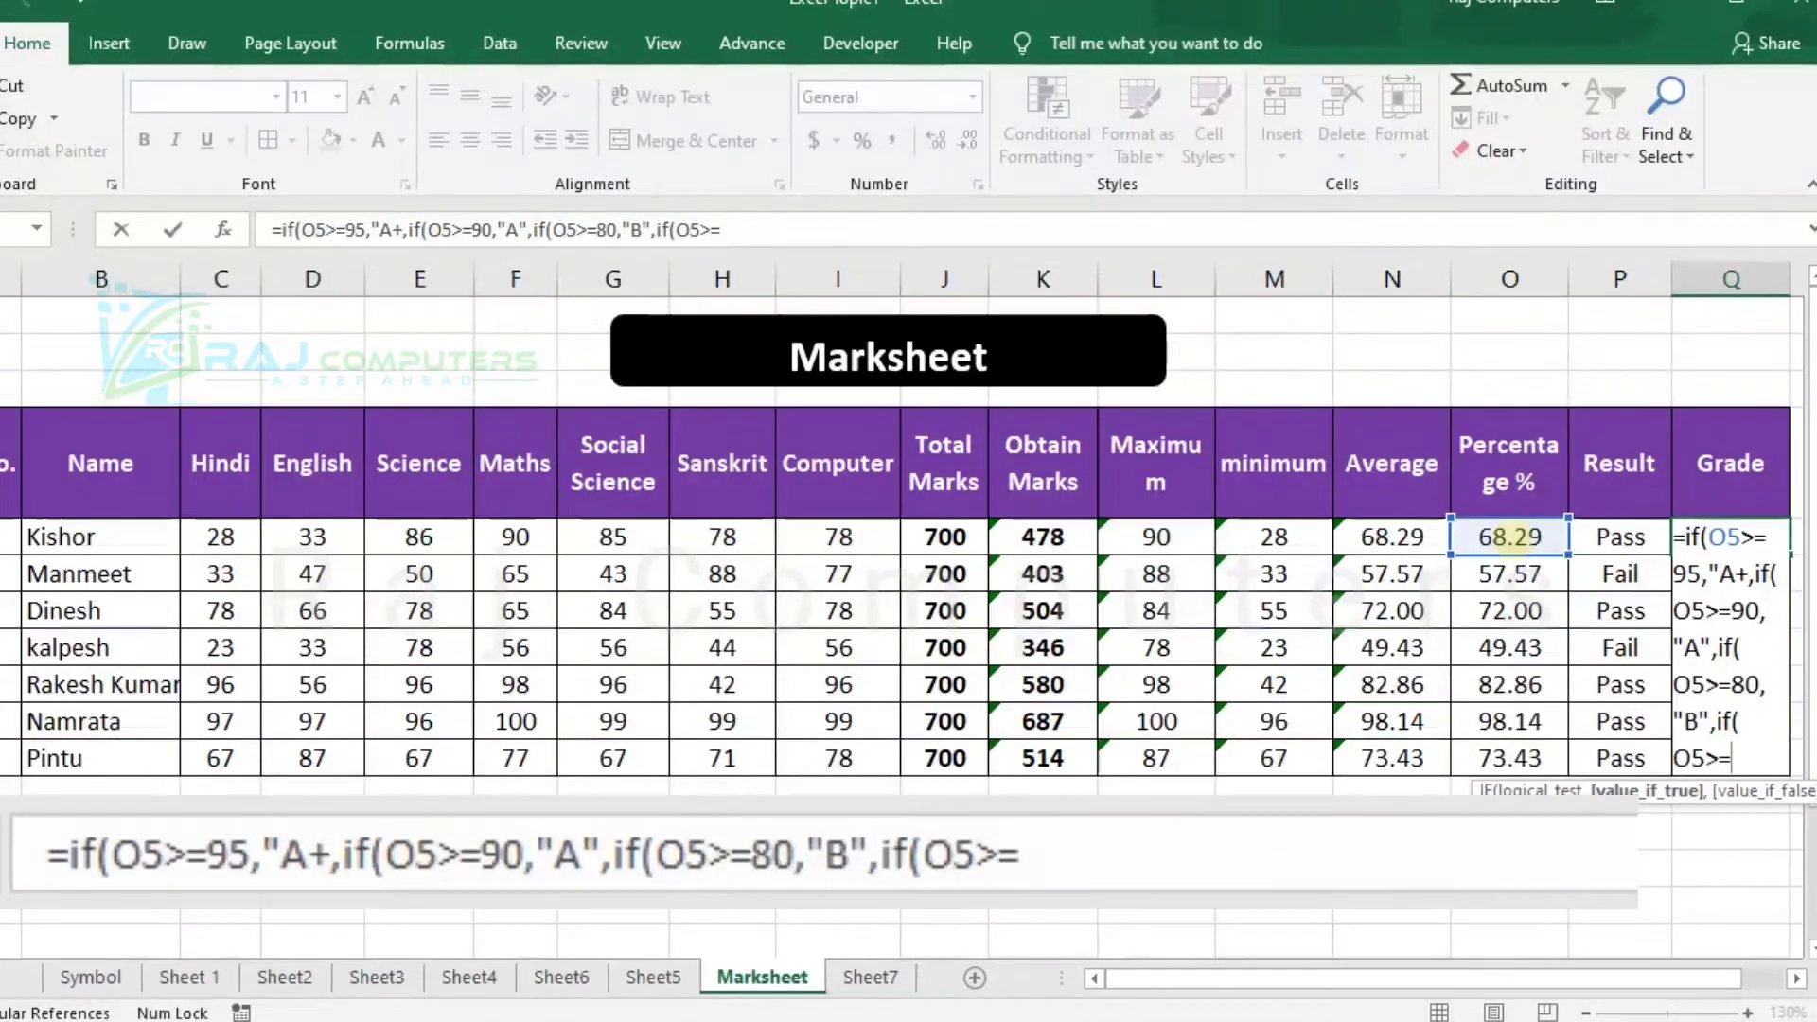
type("70")
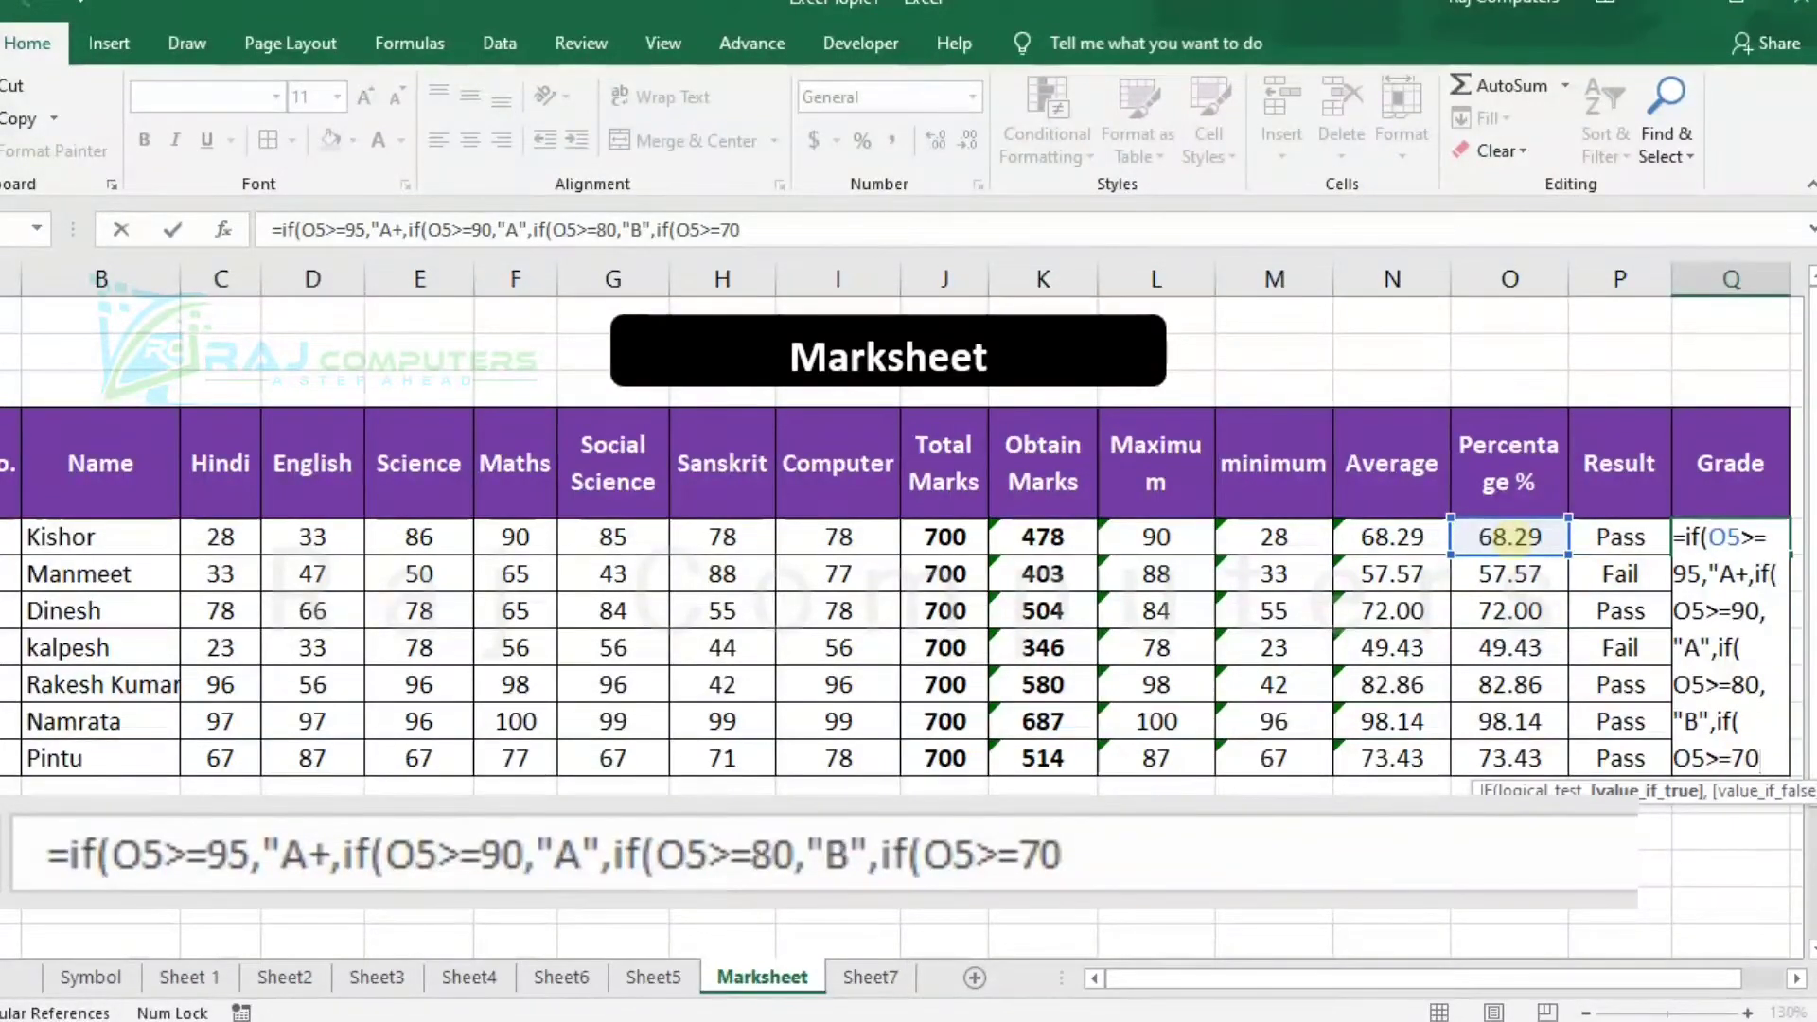
type(",\"C")
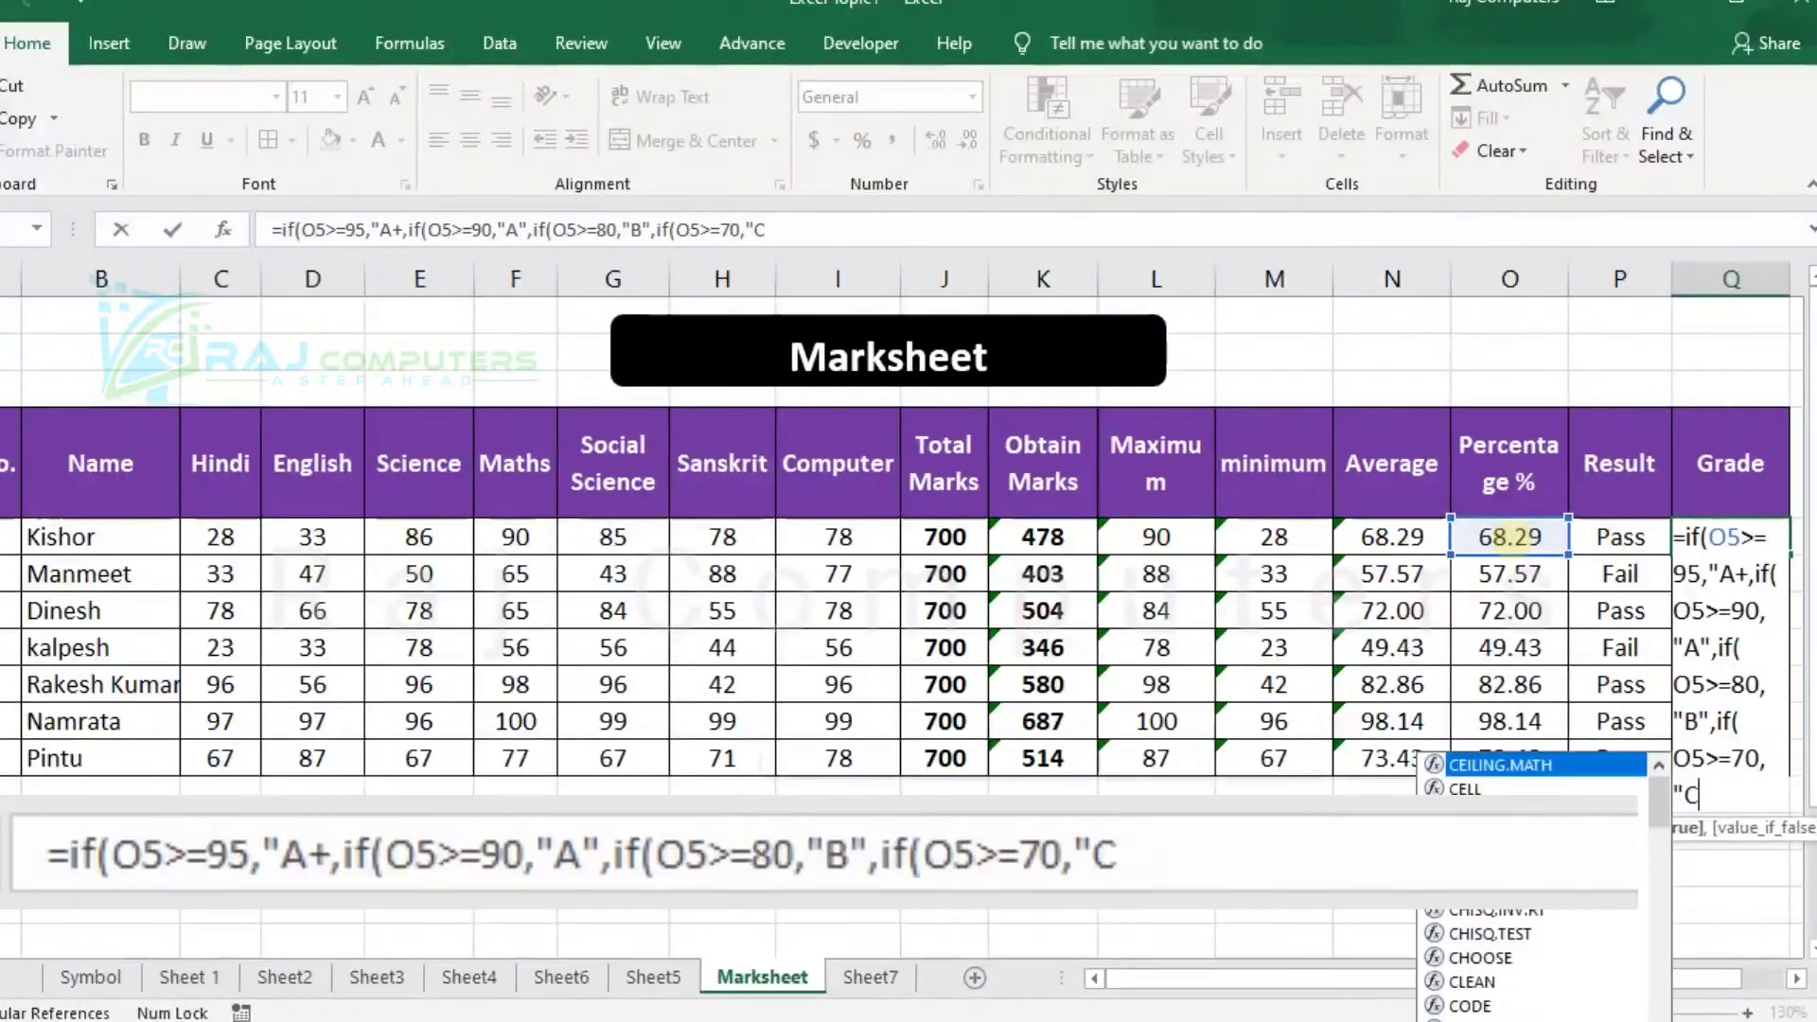
type("\"")
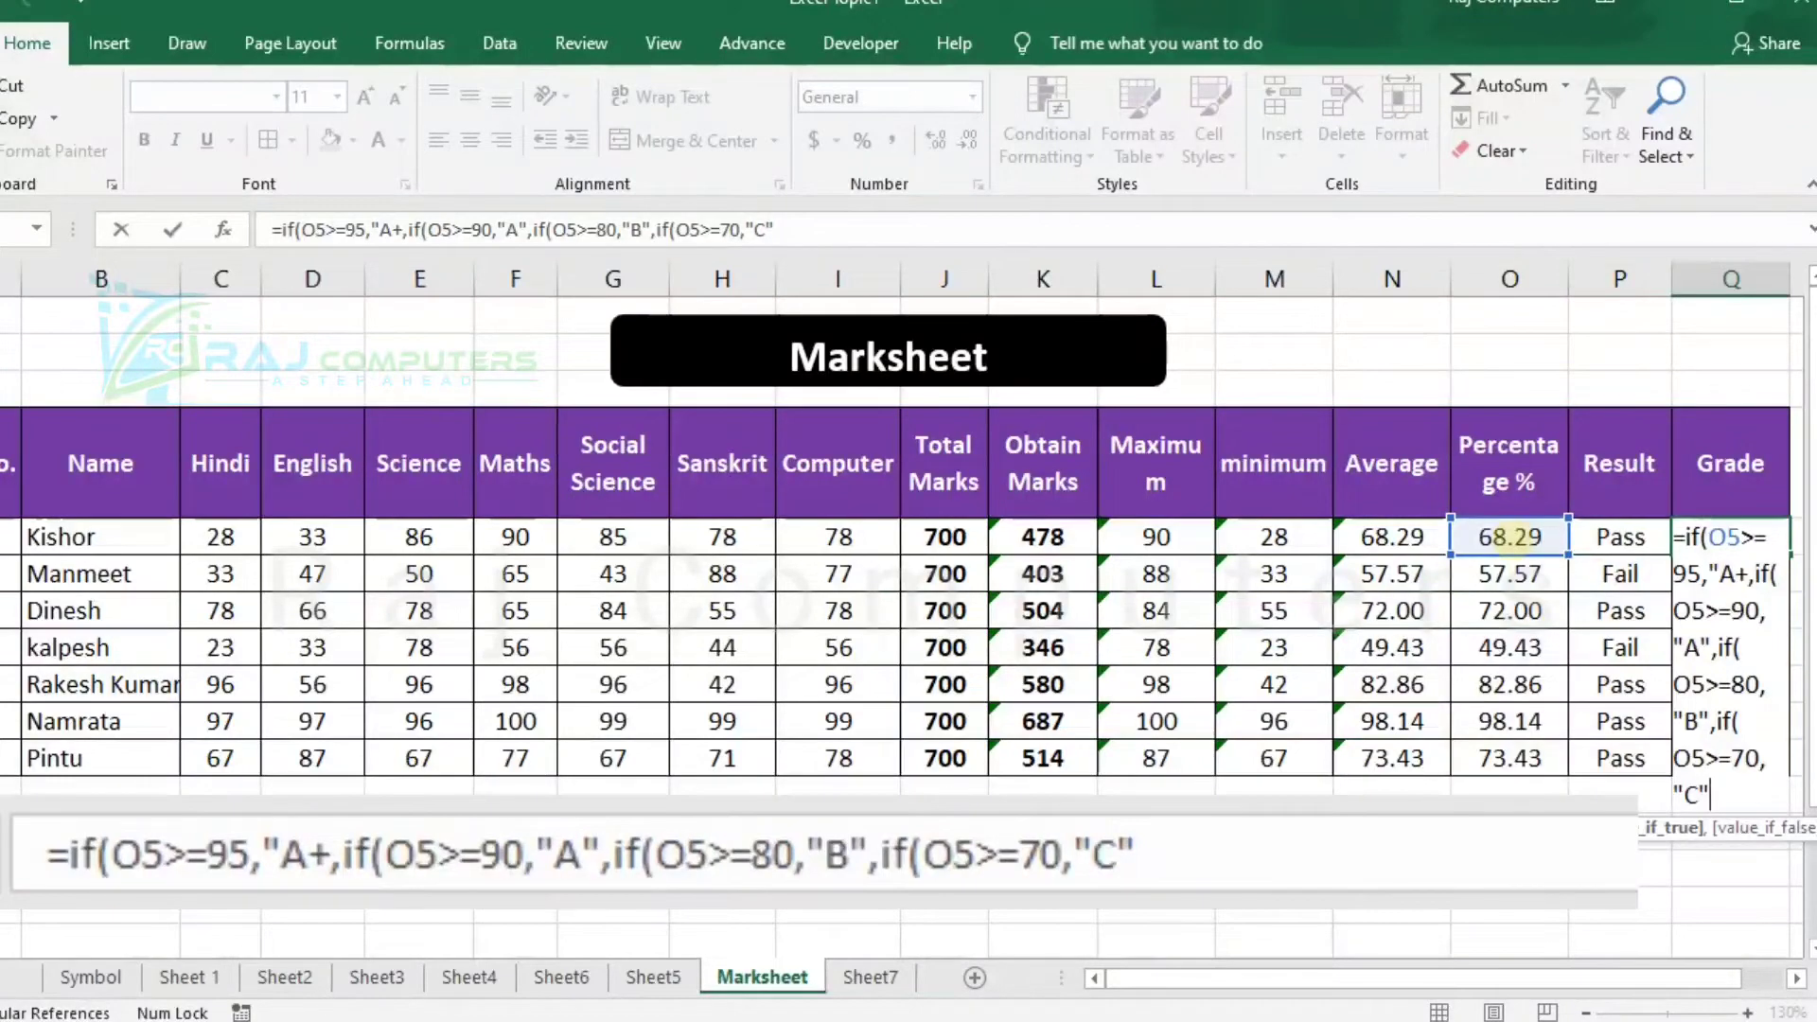
Add the nested condition ,if(O5>=60,"D" to the Q5 grade formula for grade D.
type(",if")
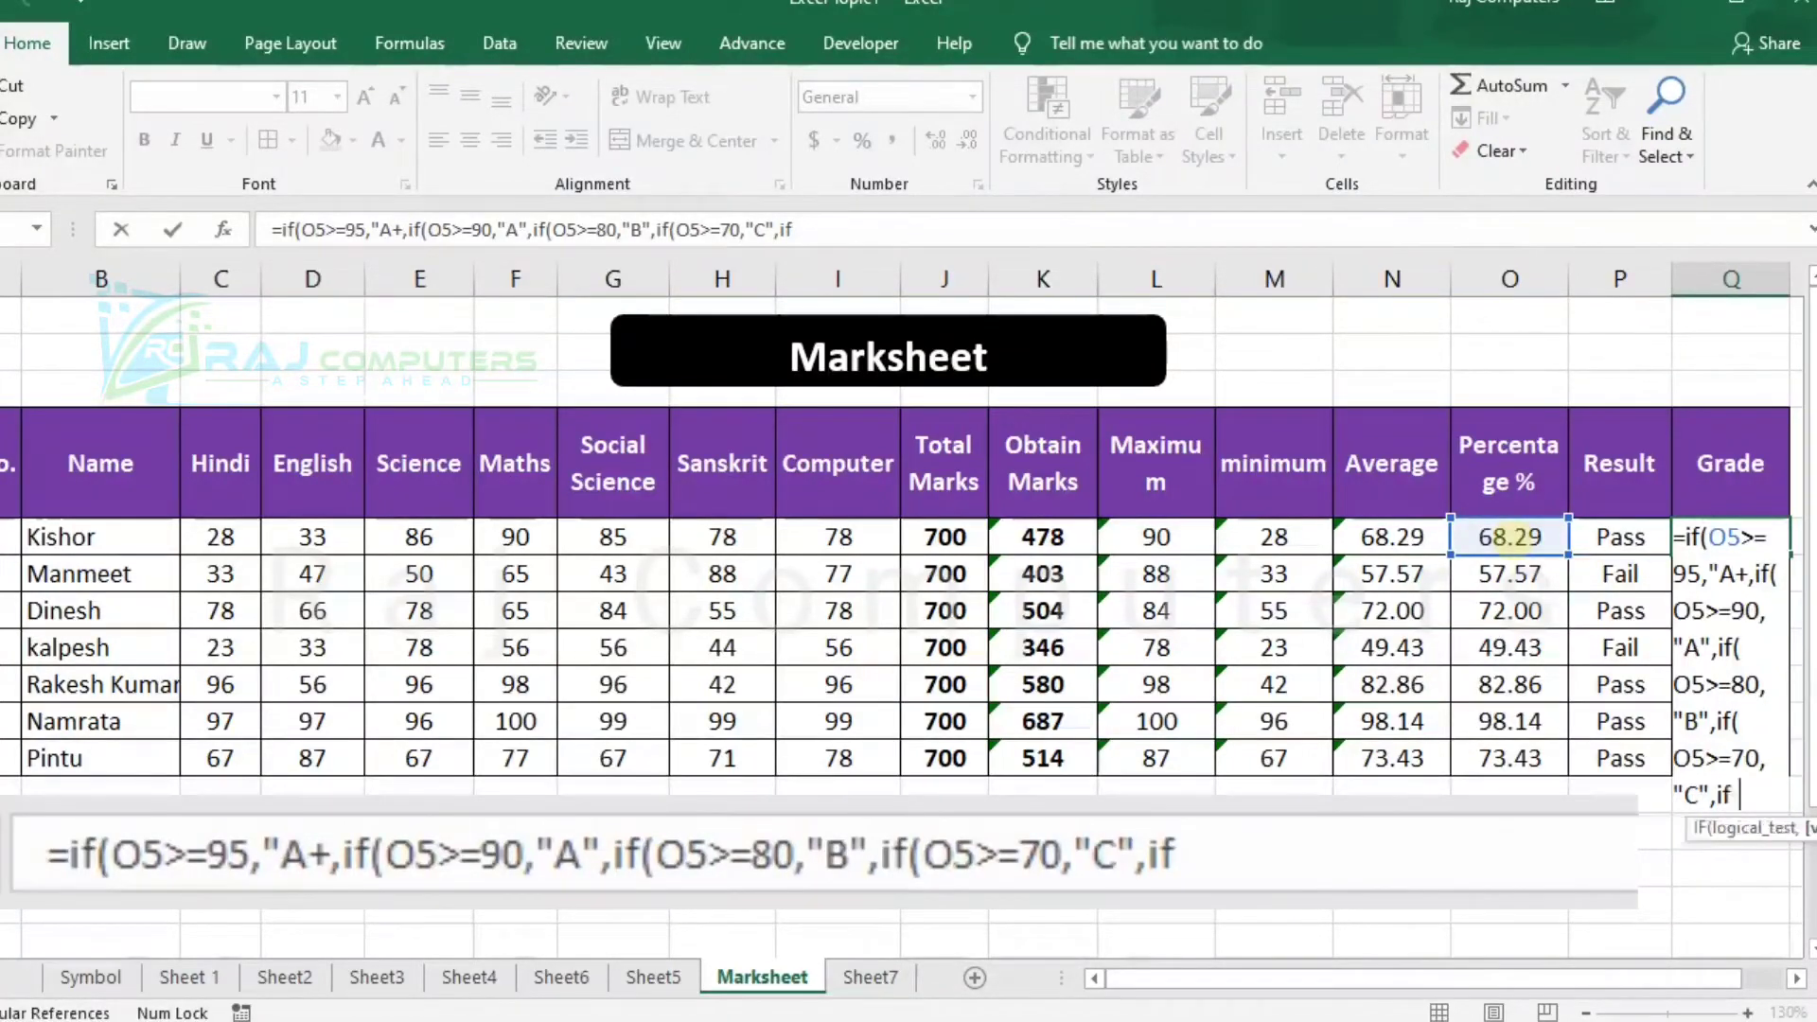
type("(")
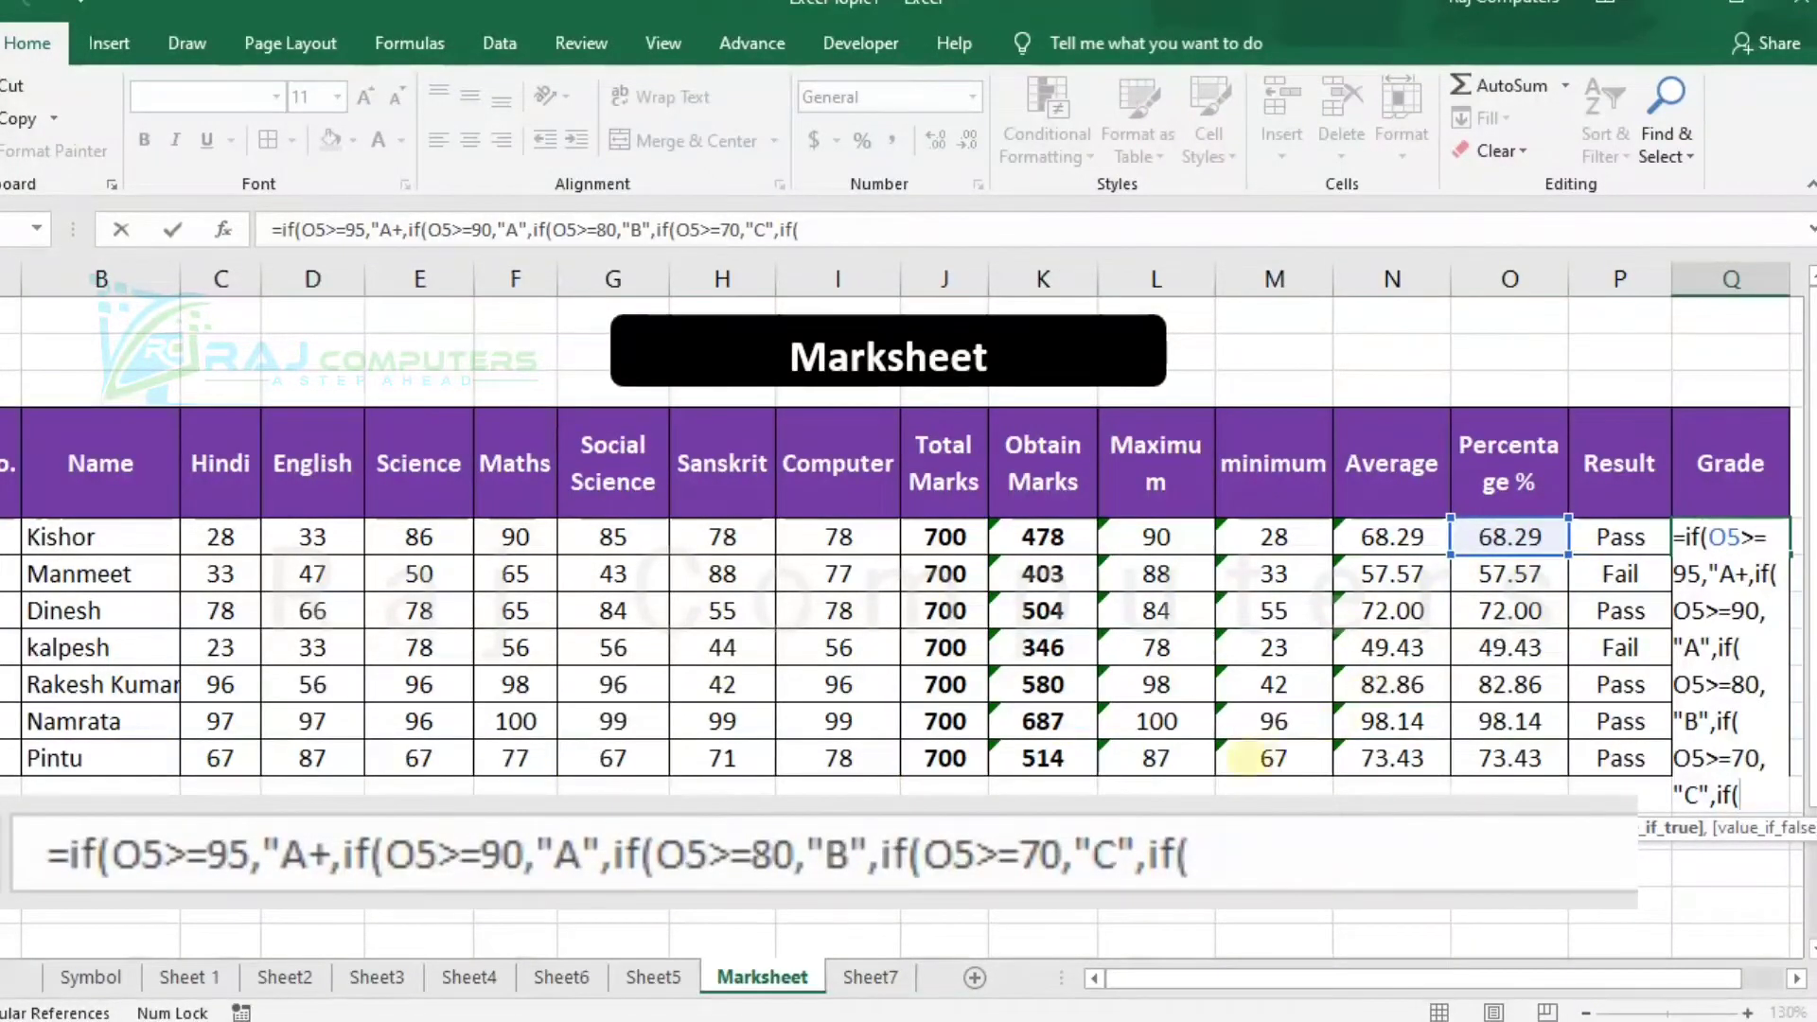
left_click(1509, 542)
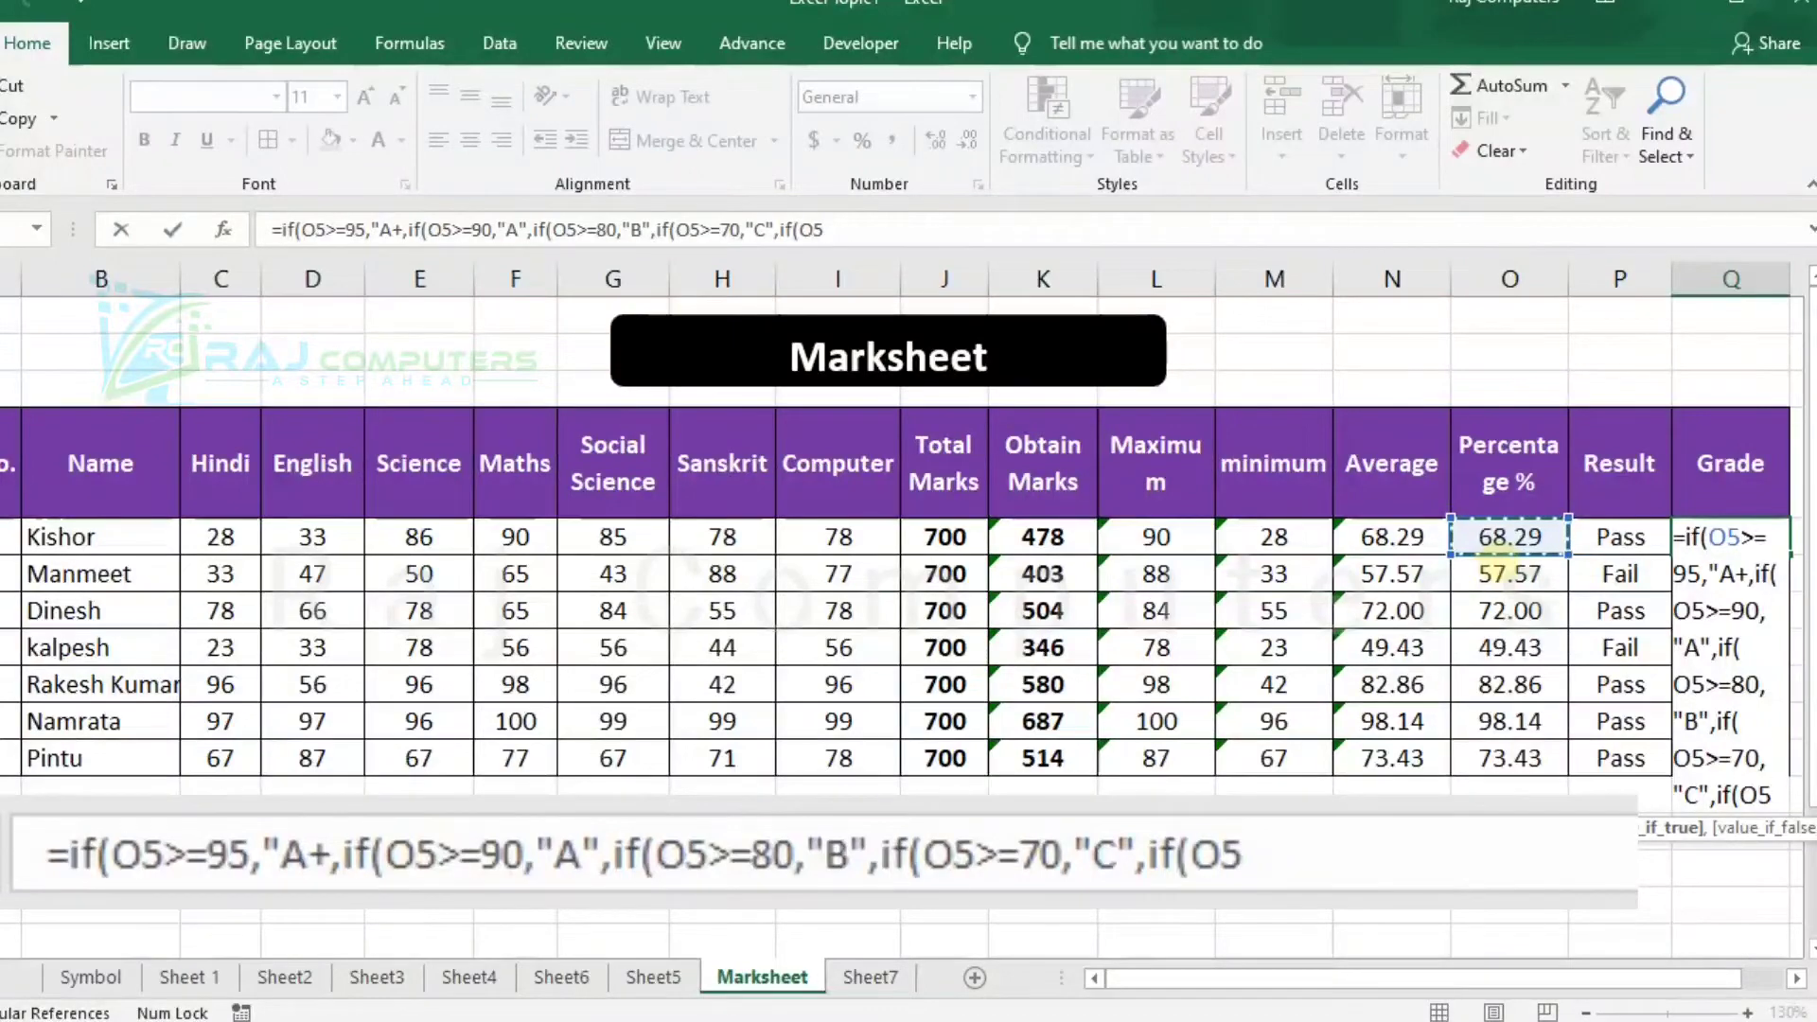
type(">")
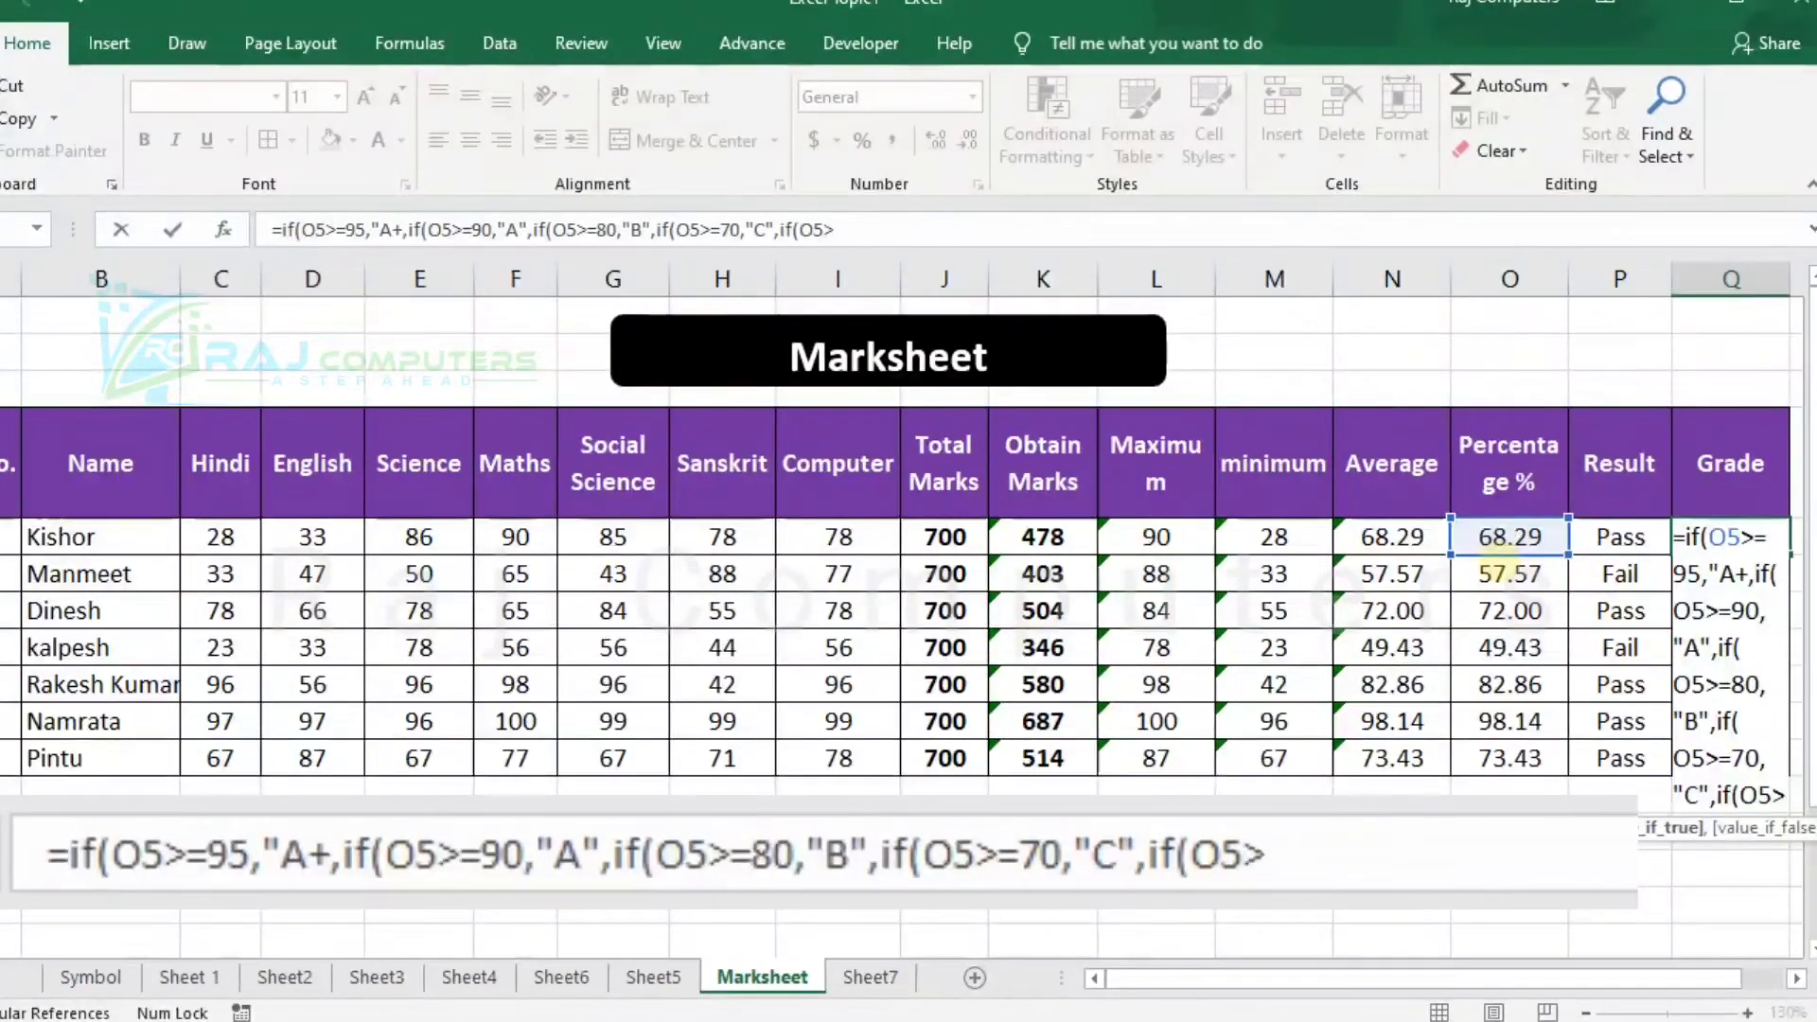
type("=")
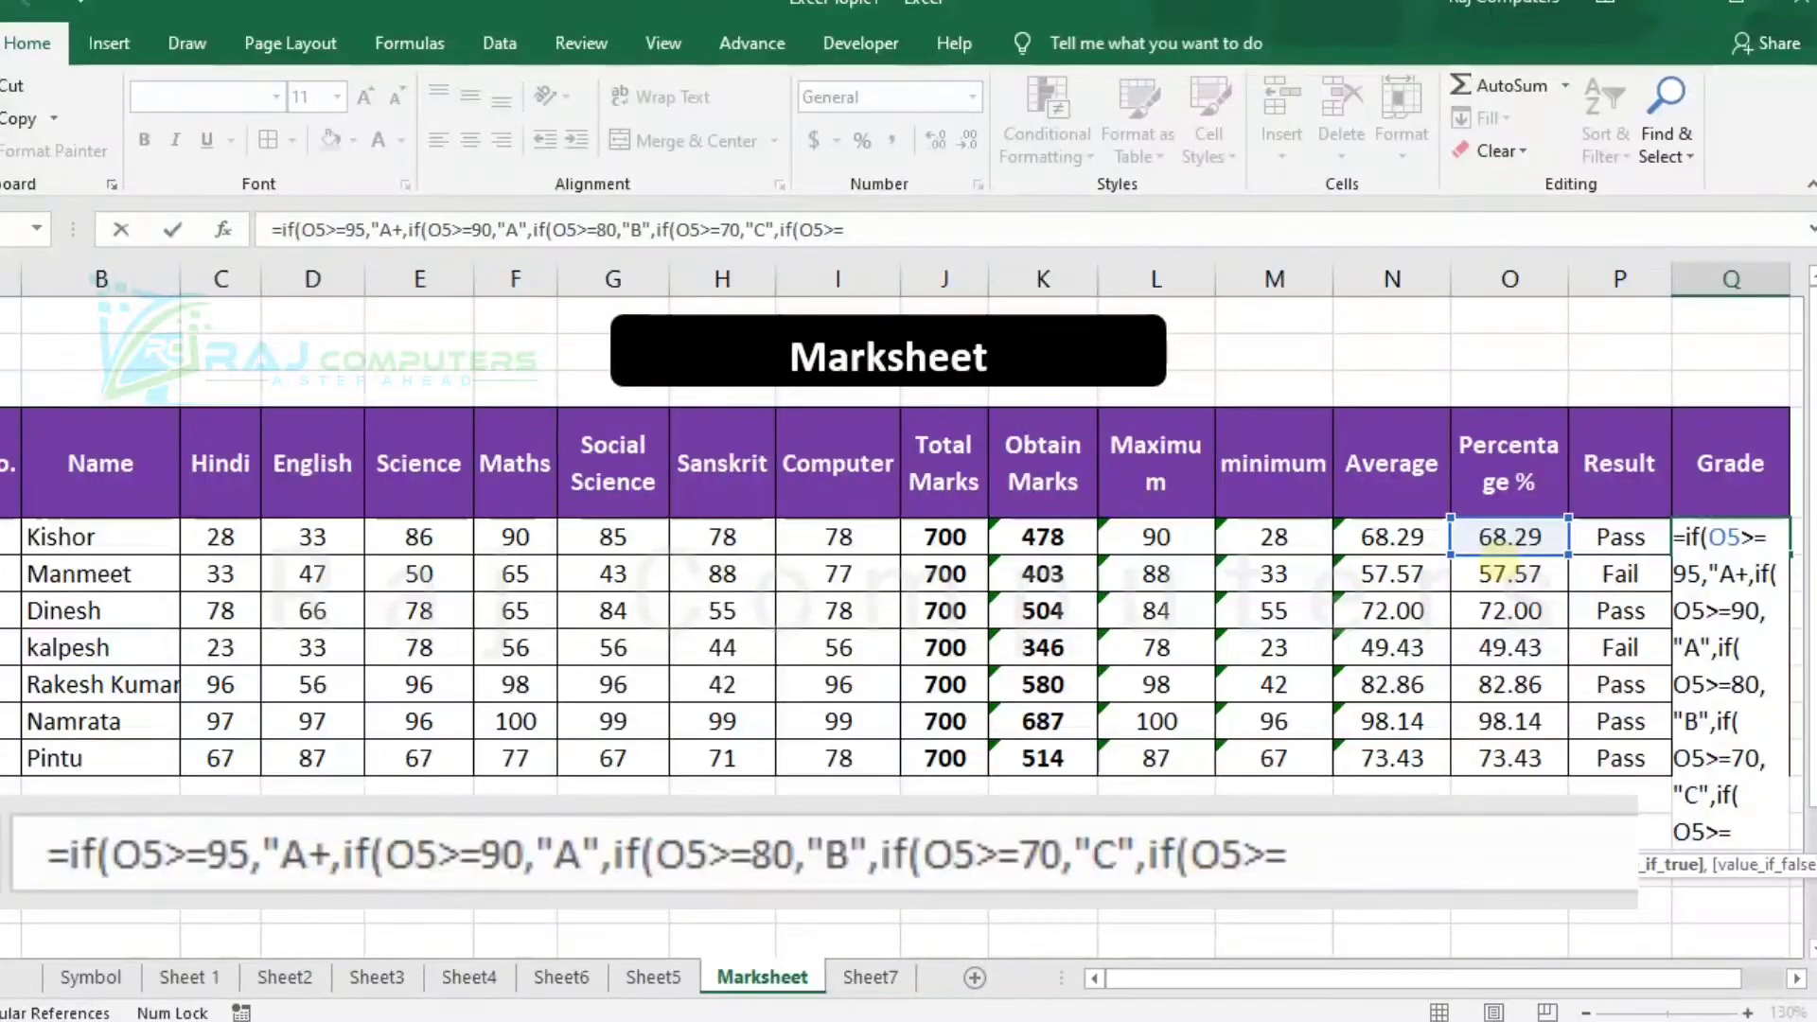
type("60")
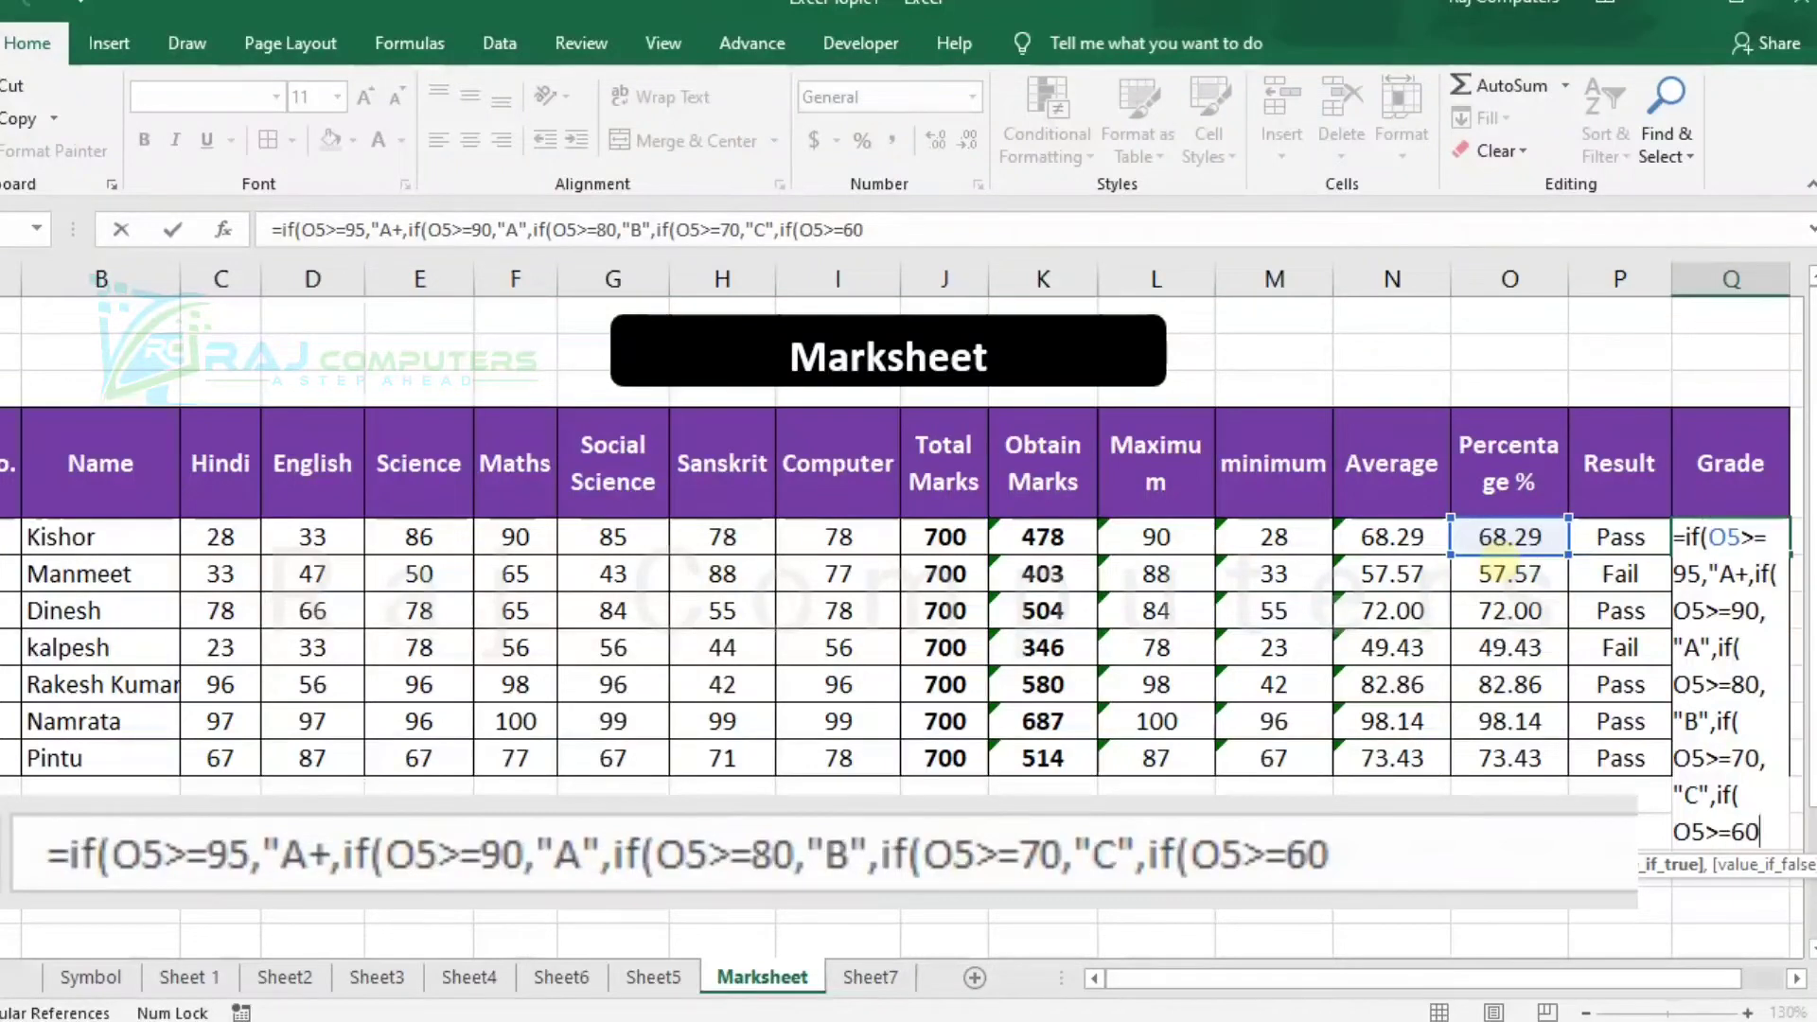
type(",\"D")
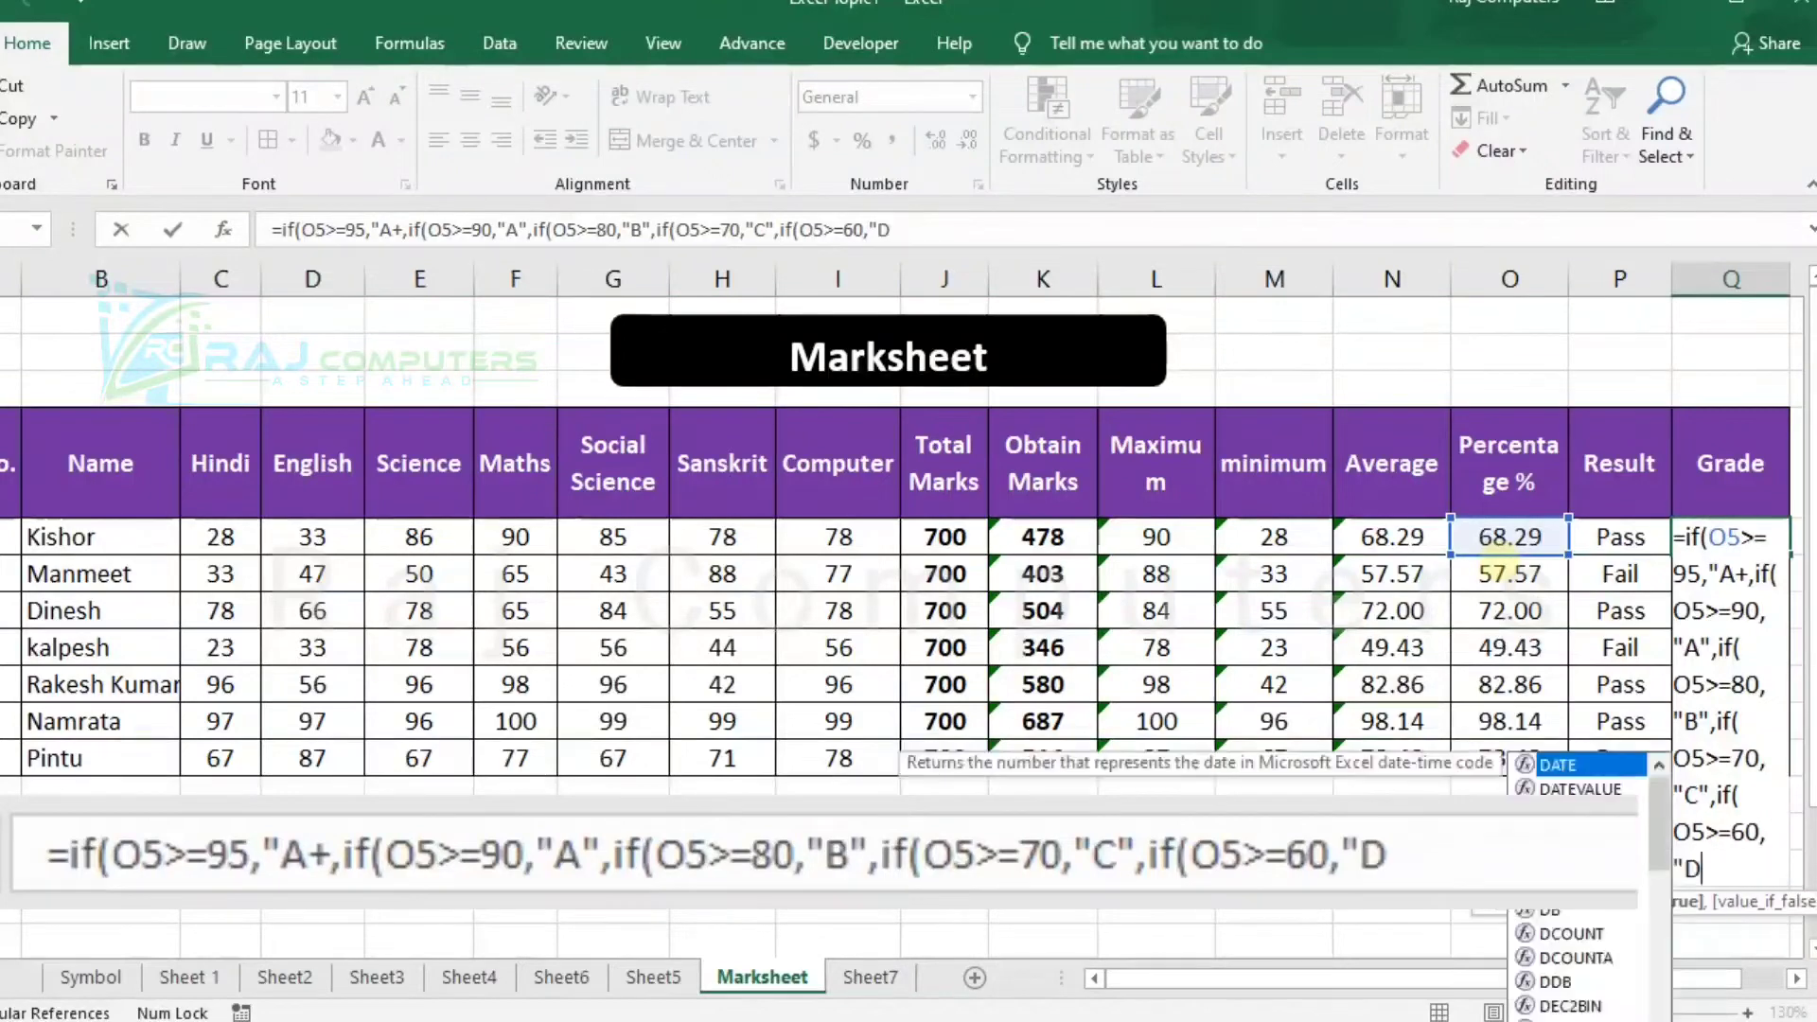
type("\"")
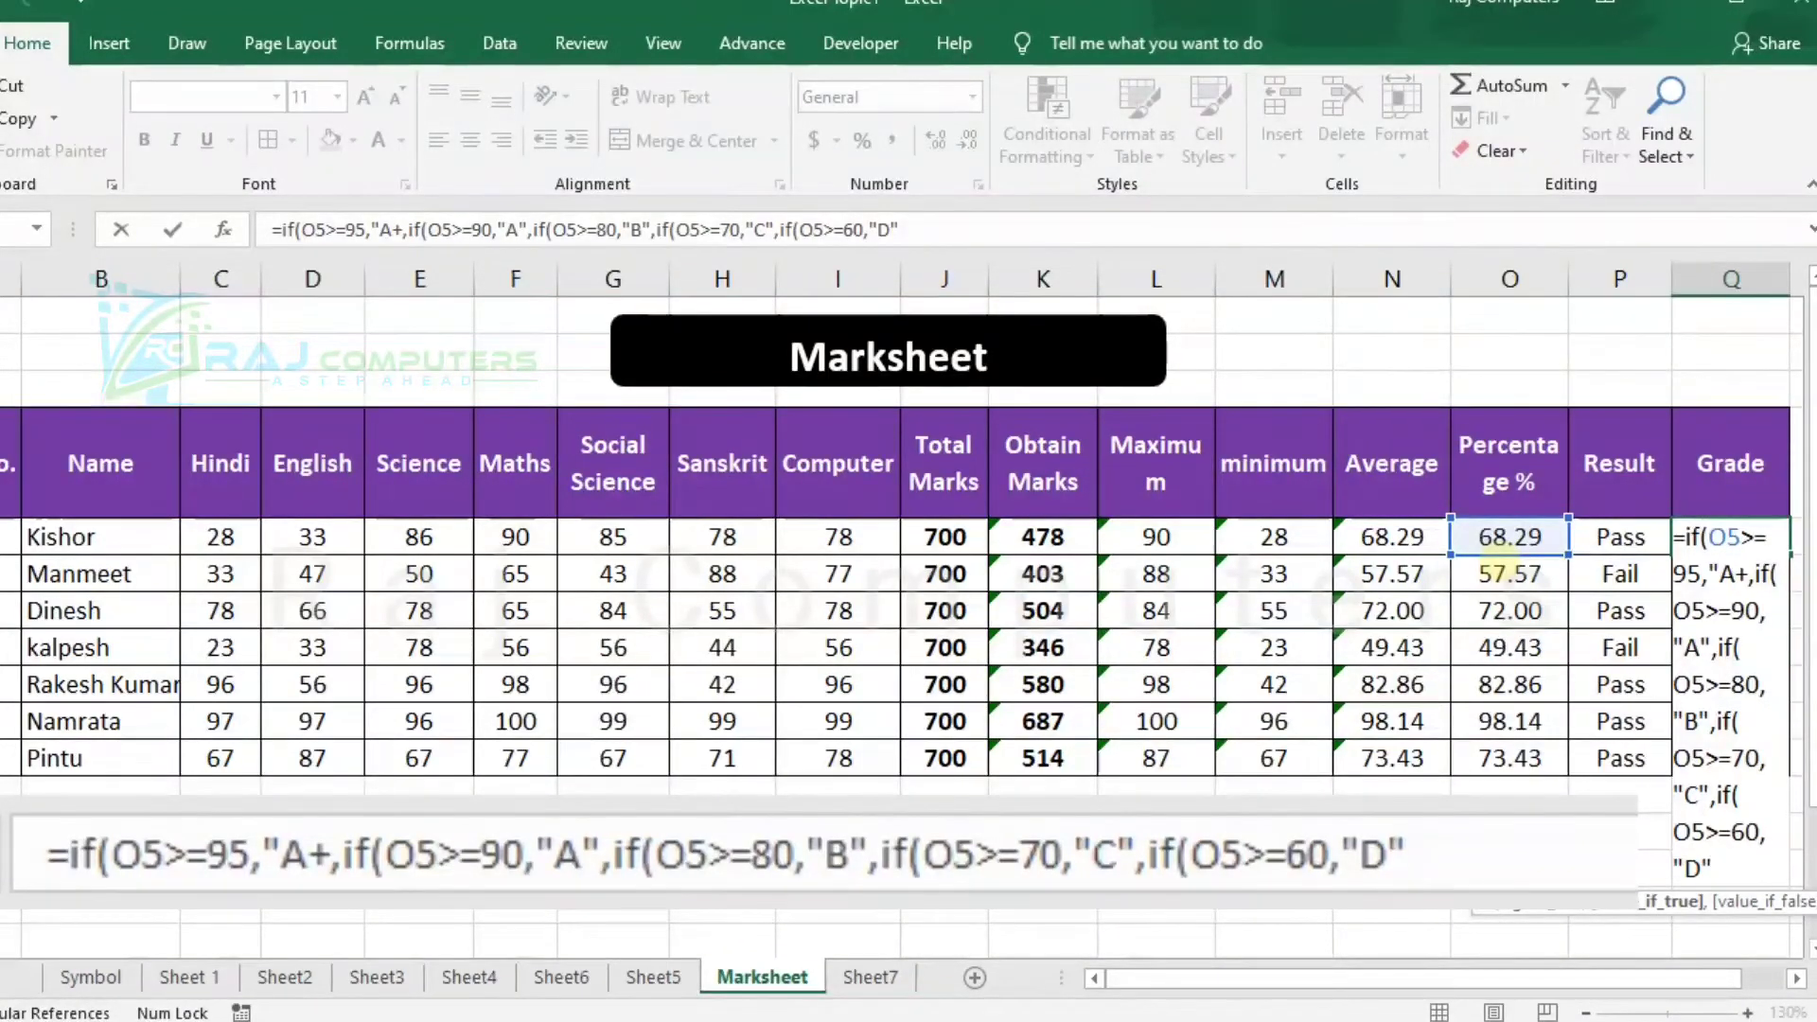
Finish the Q5 grade formula with ,"E" as the fallback grade, close all five IF functions and submit it.
type(",\"E\"")
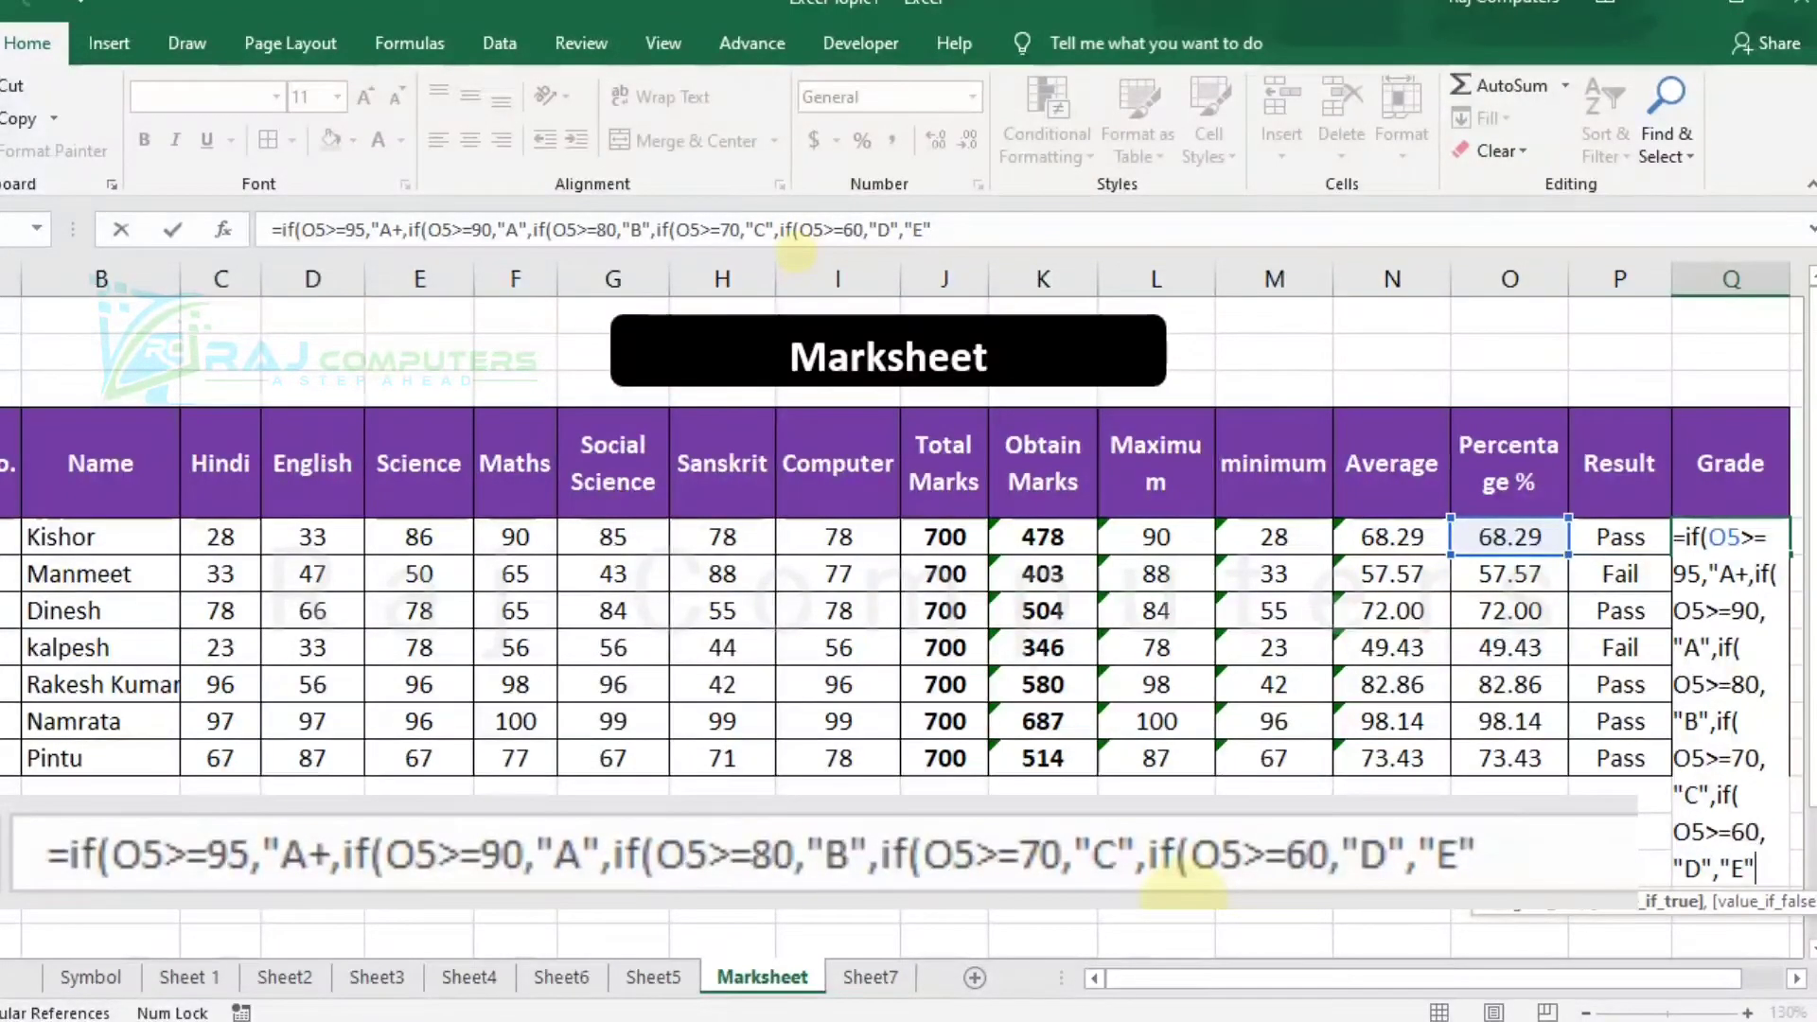
type(")))")
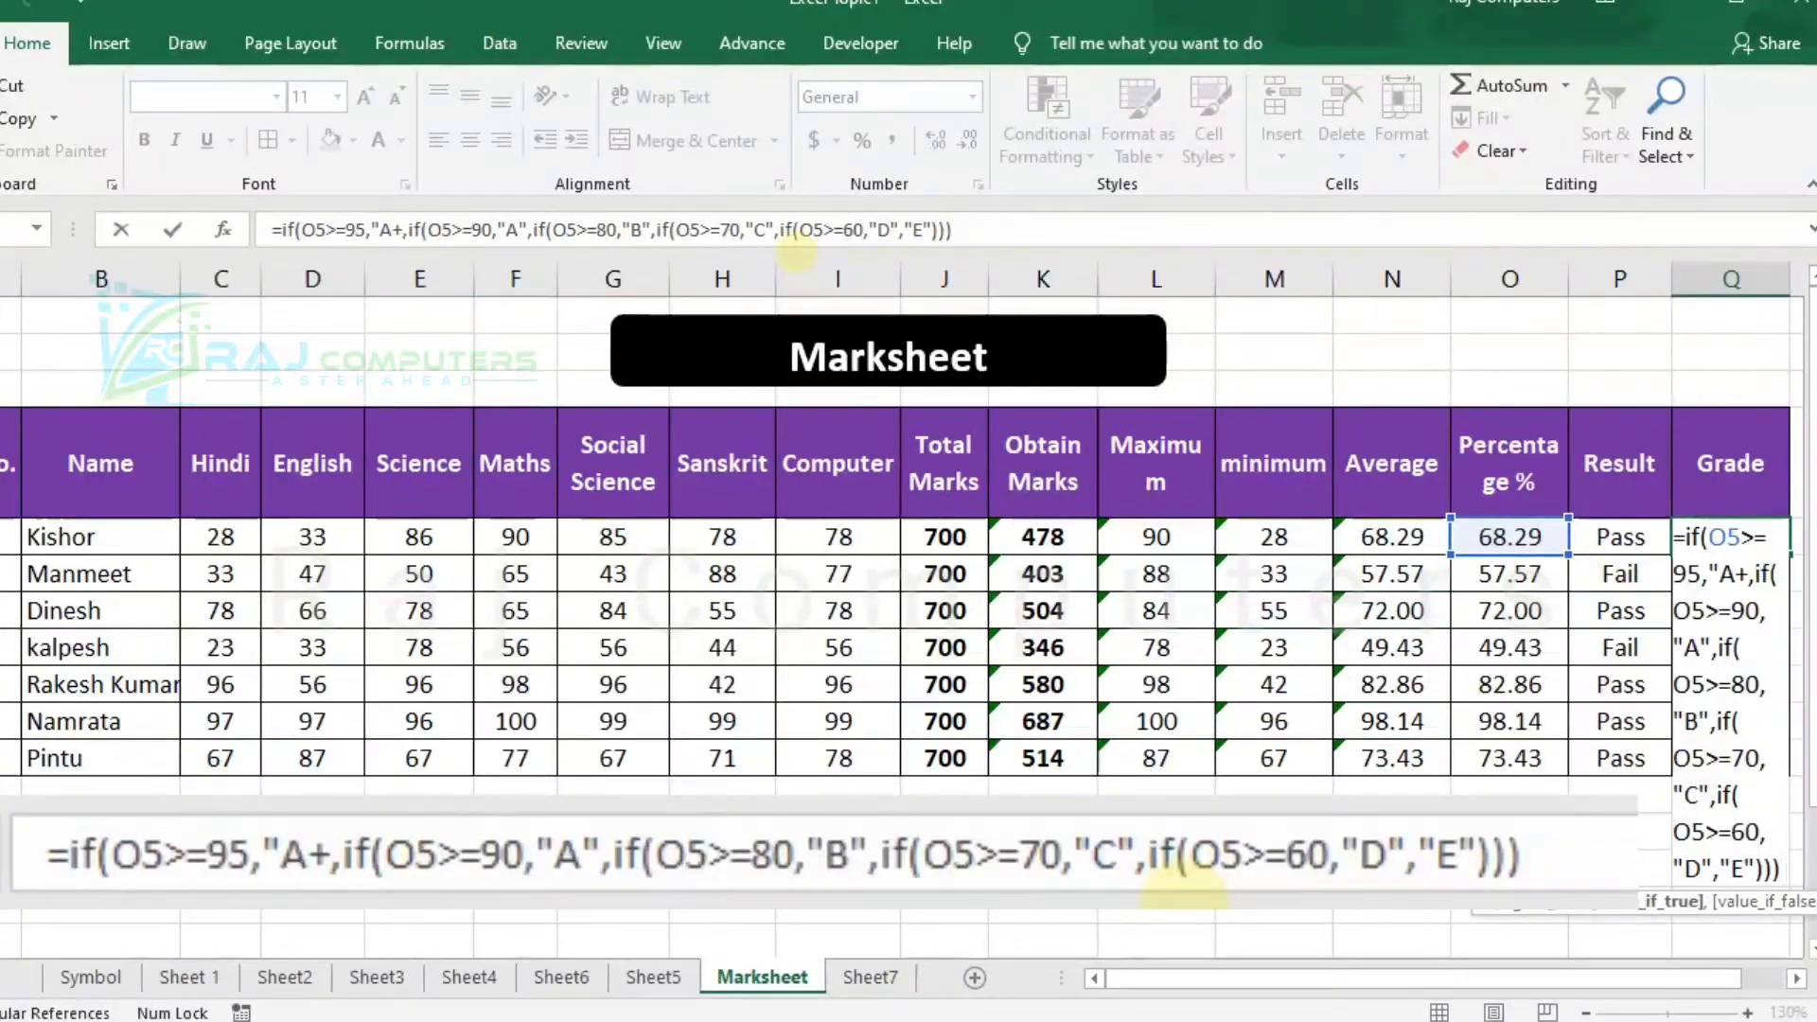
type("))")
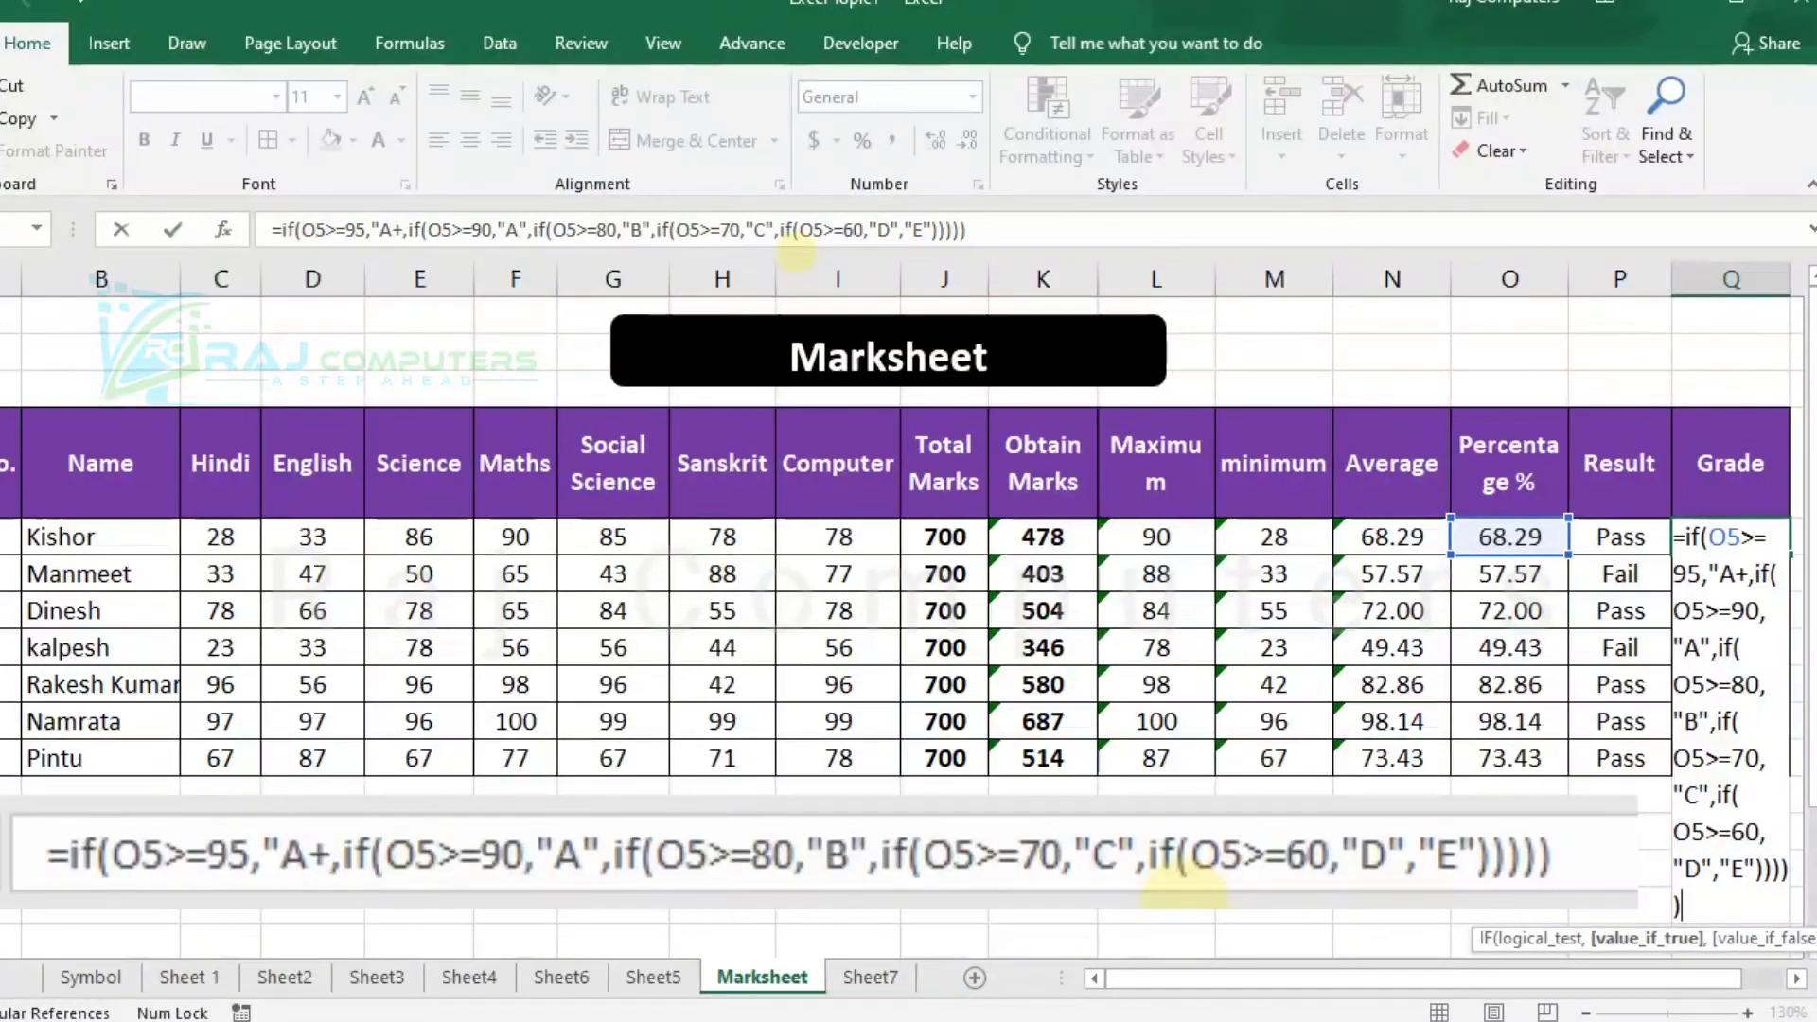
key("Return")
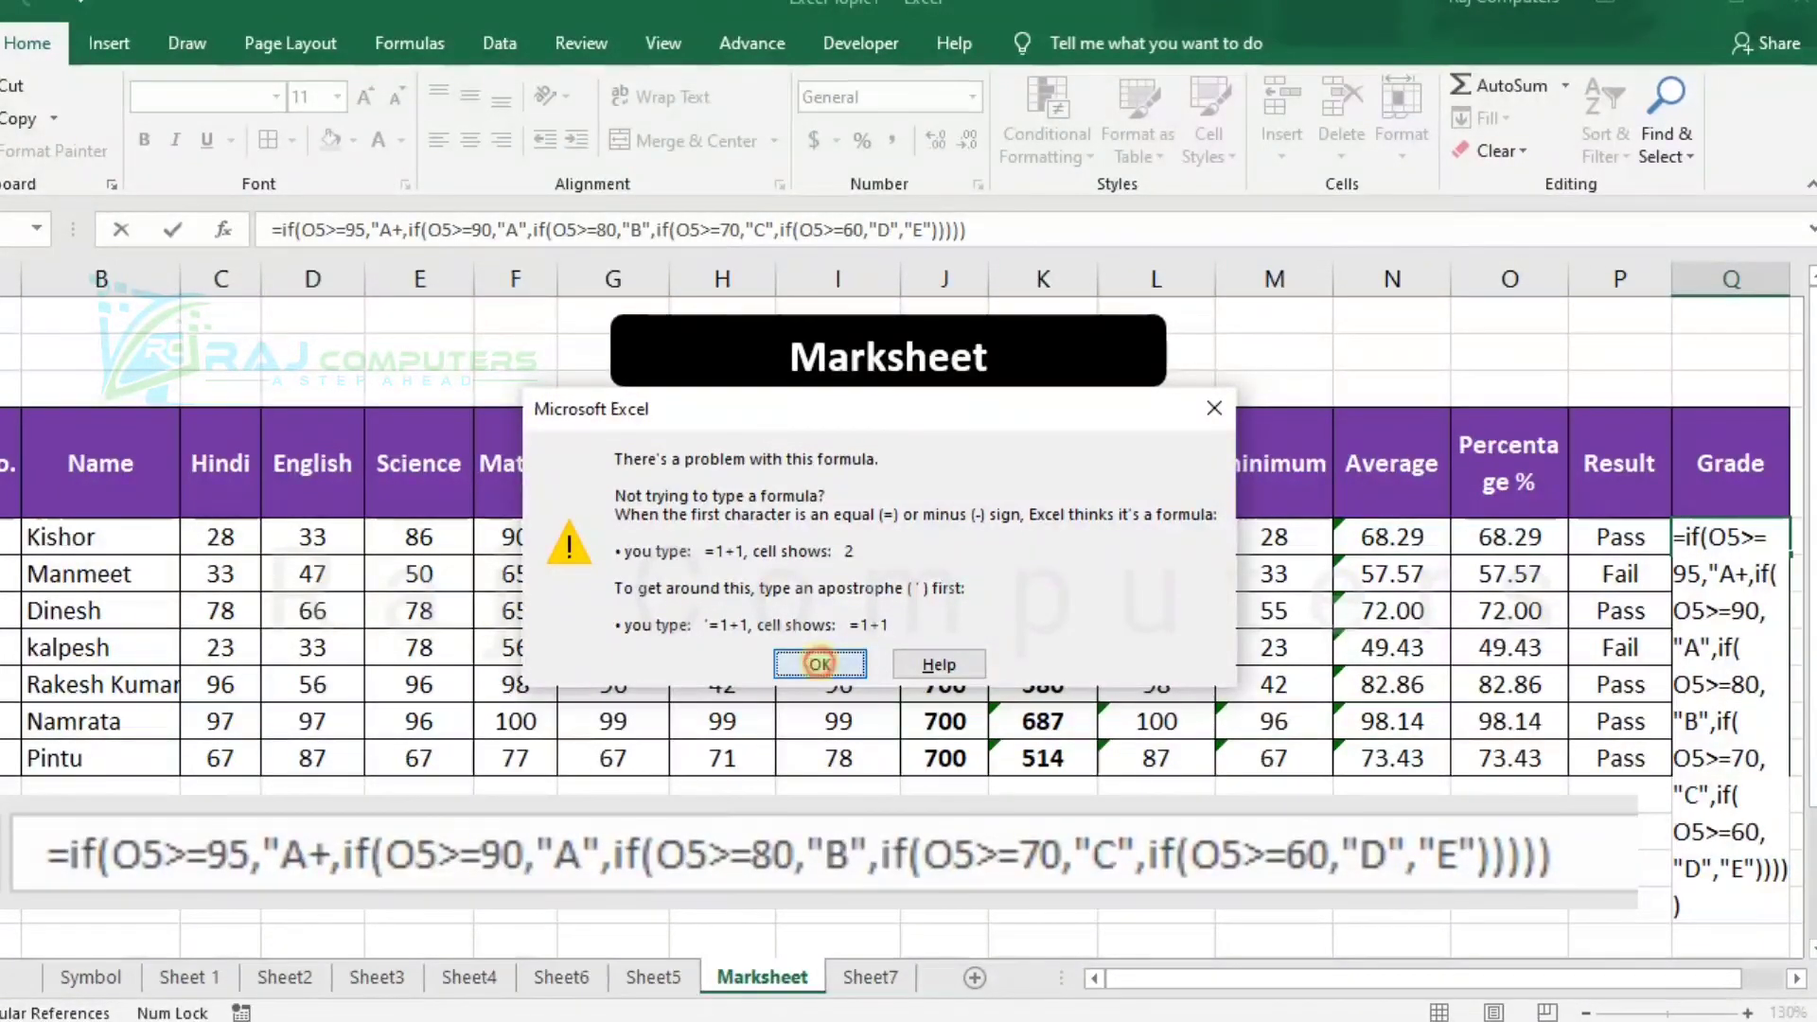
left_click(819, 664)
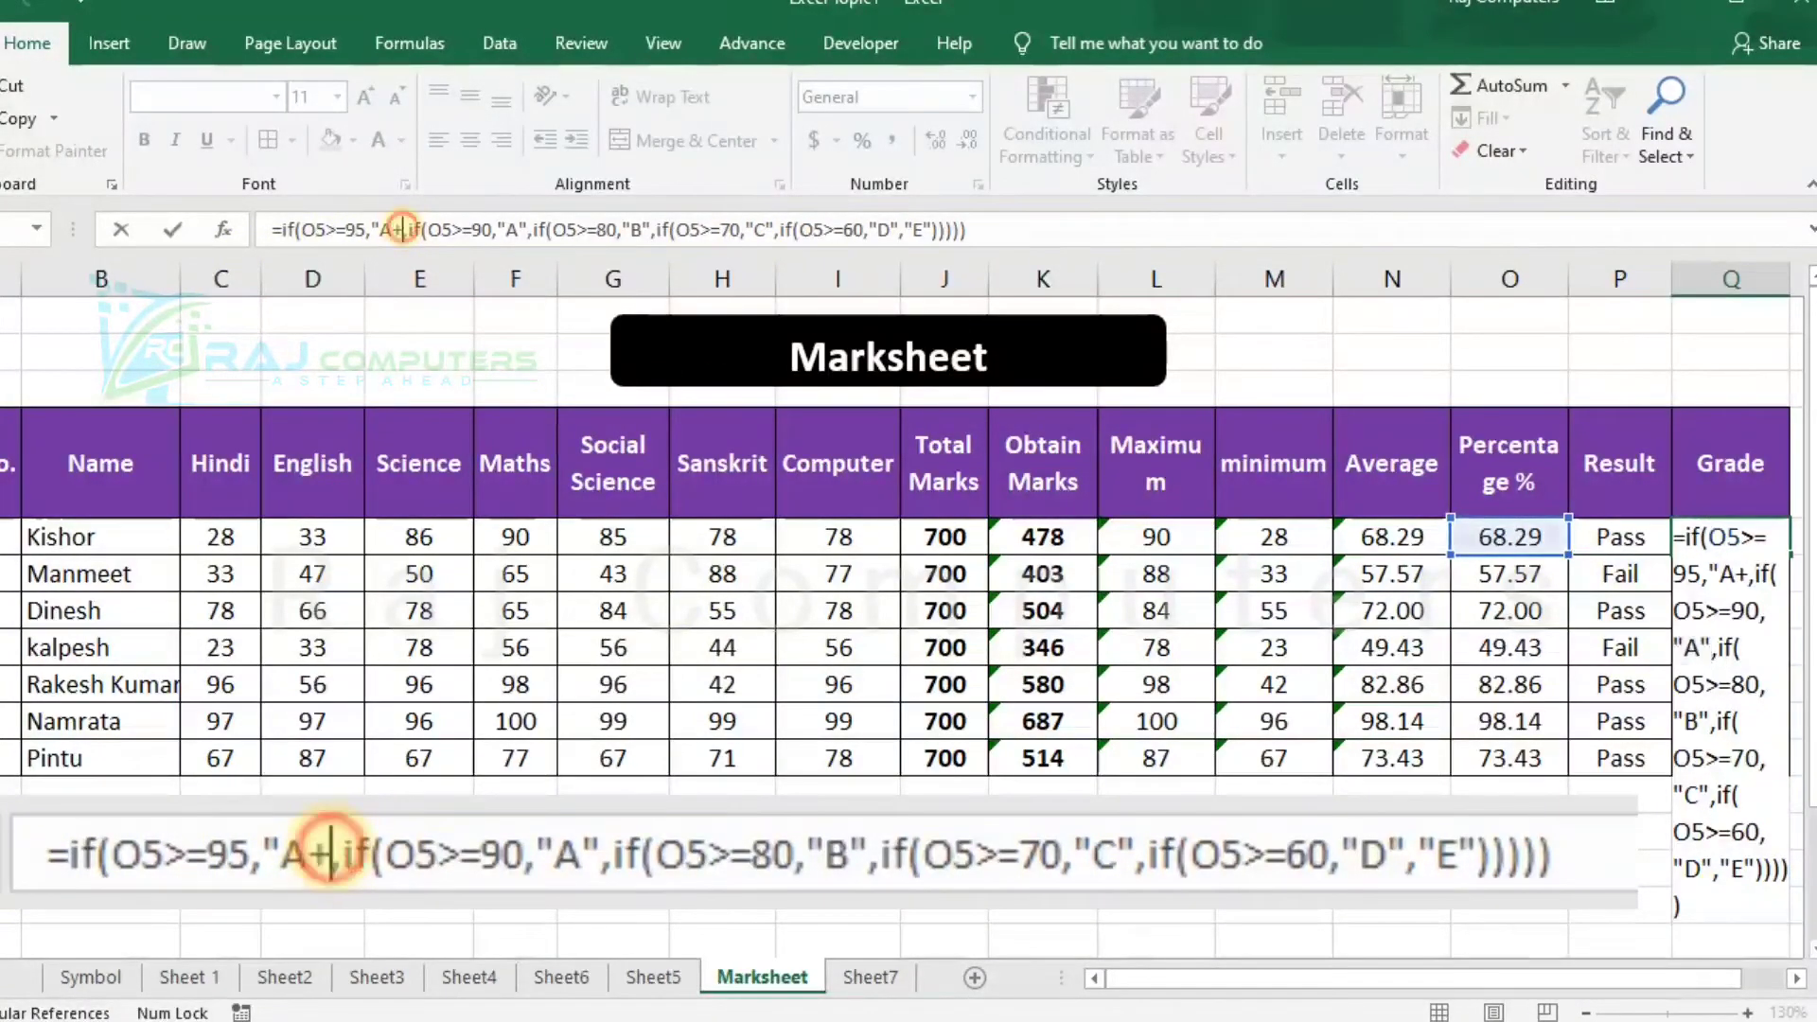
Insert the missing closing quotation mark after A+ in the Q5 grade formula and enter the formula.
left_click(401, 230)
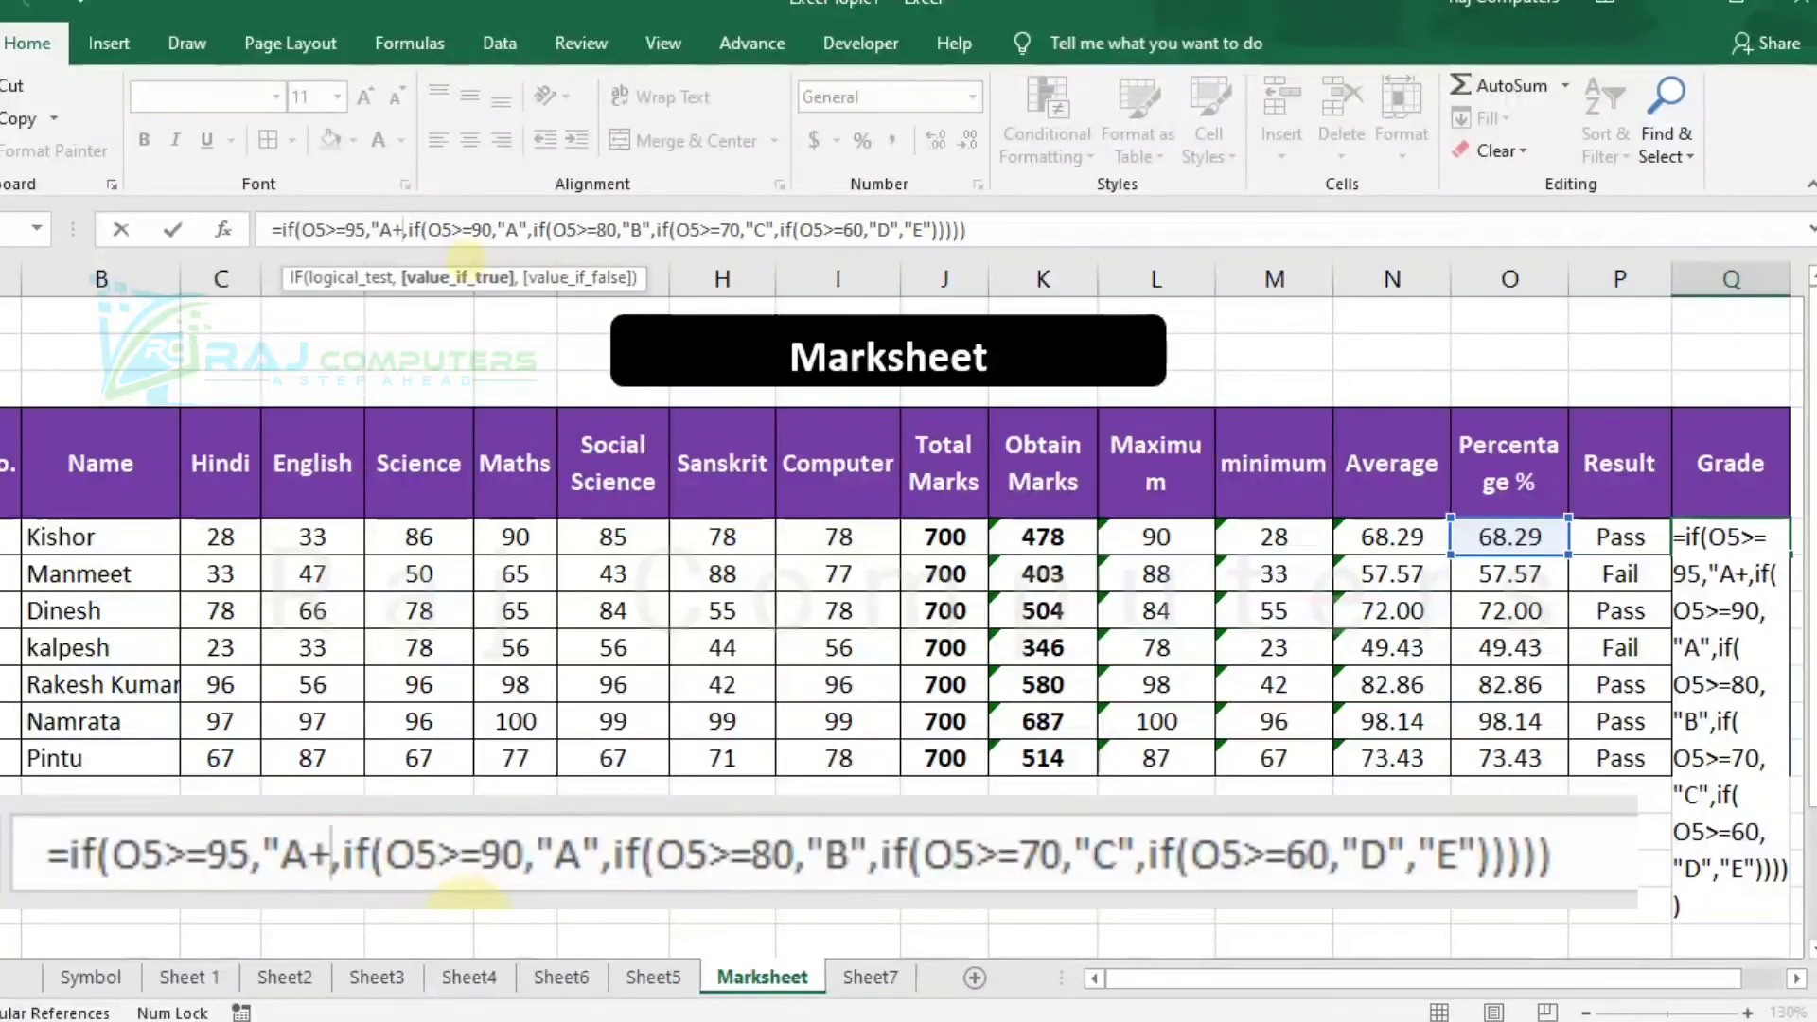
type("\"")
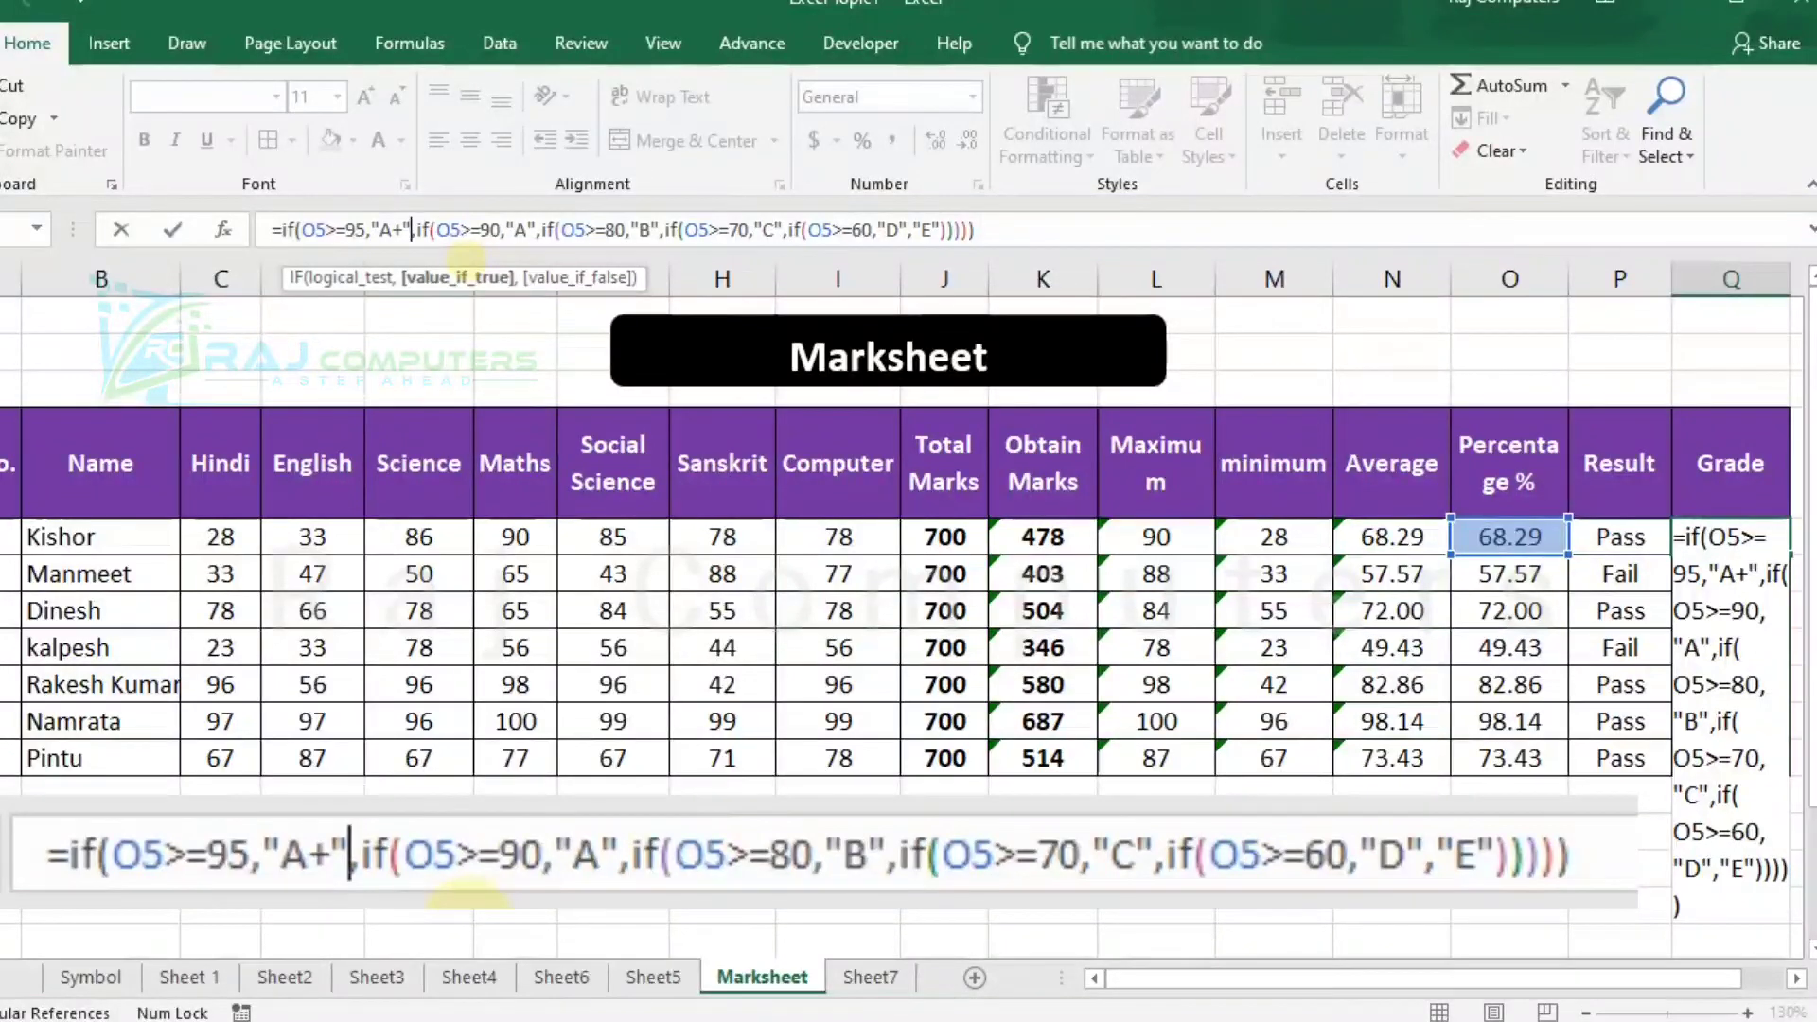
key("Return")
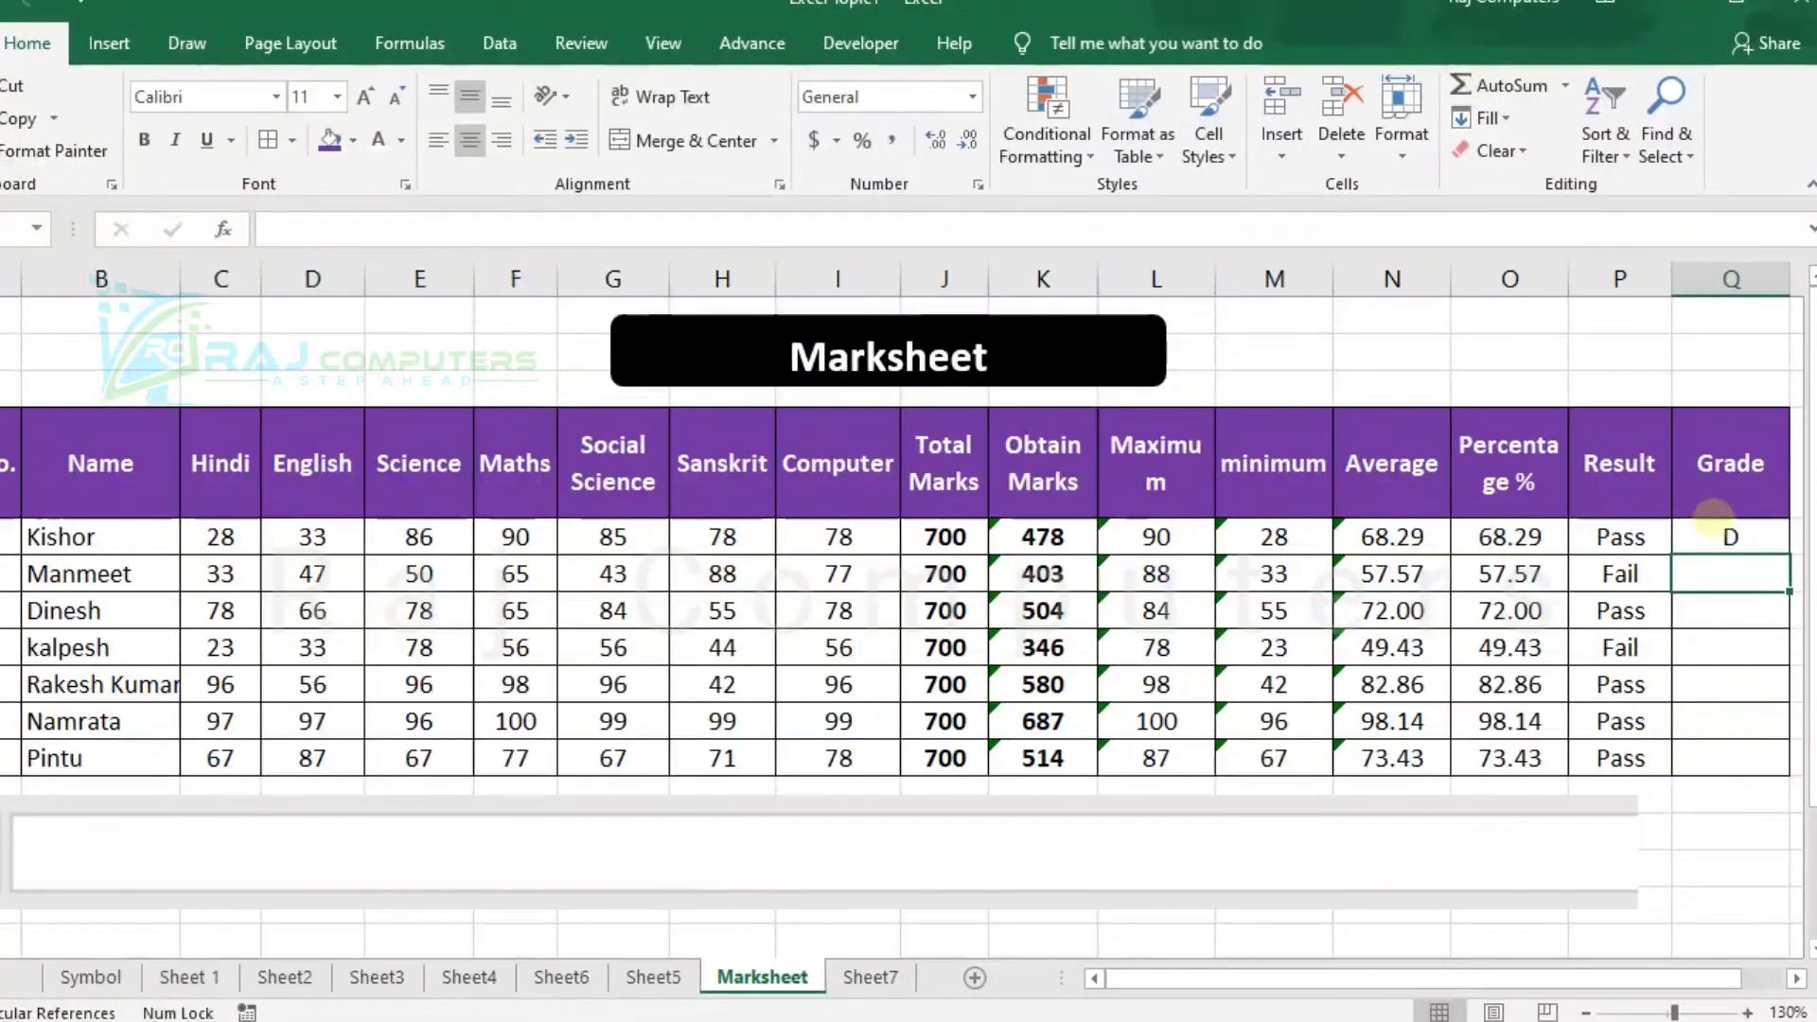
Fill the grade formula from Q5 down to Q11 for all remaining students.
left_click(1705, 537)
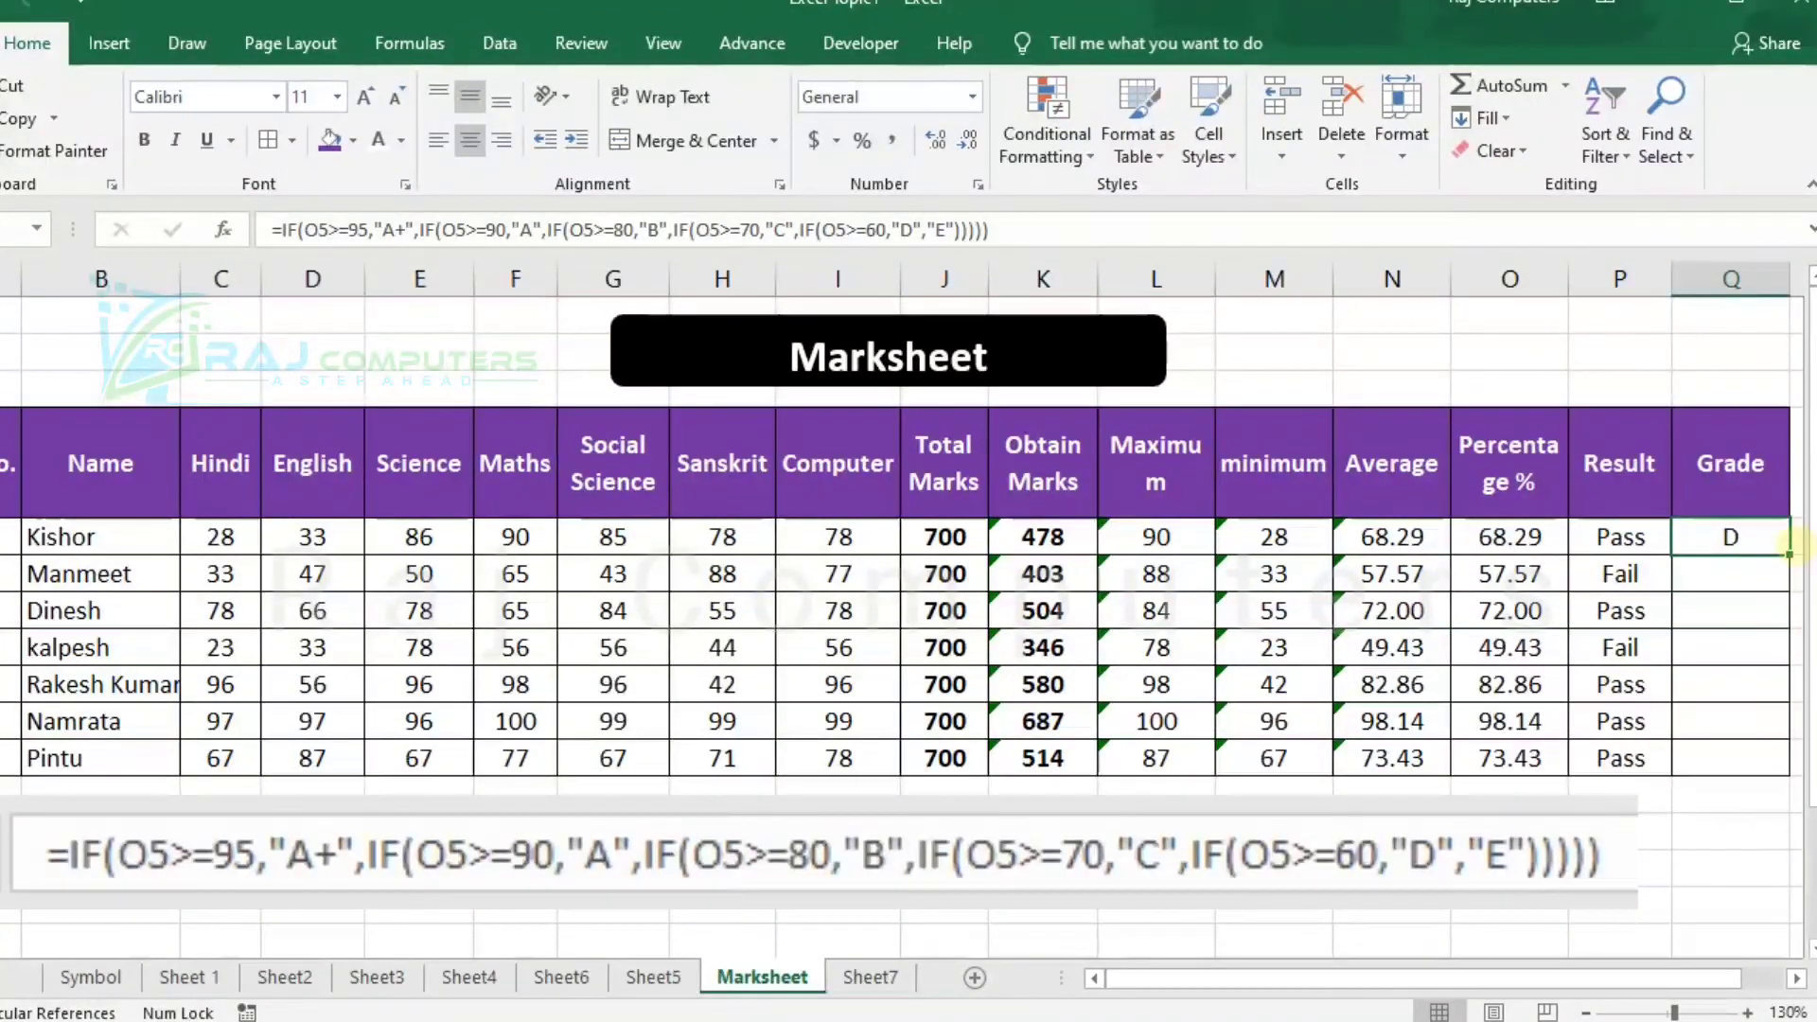
left_click_drag(1788, 555, 1766, 759)
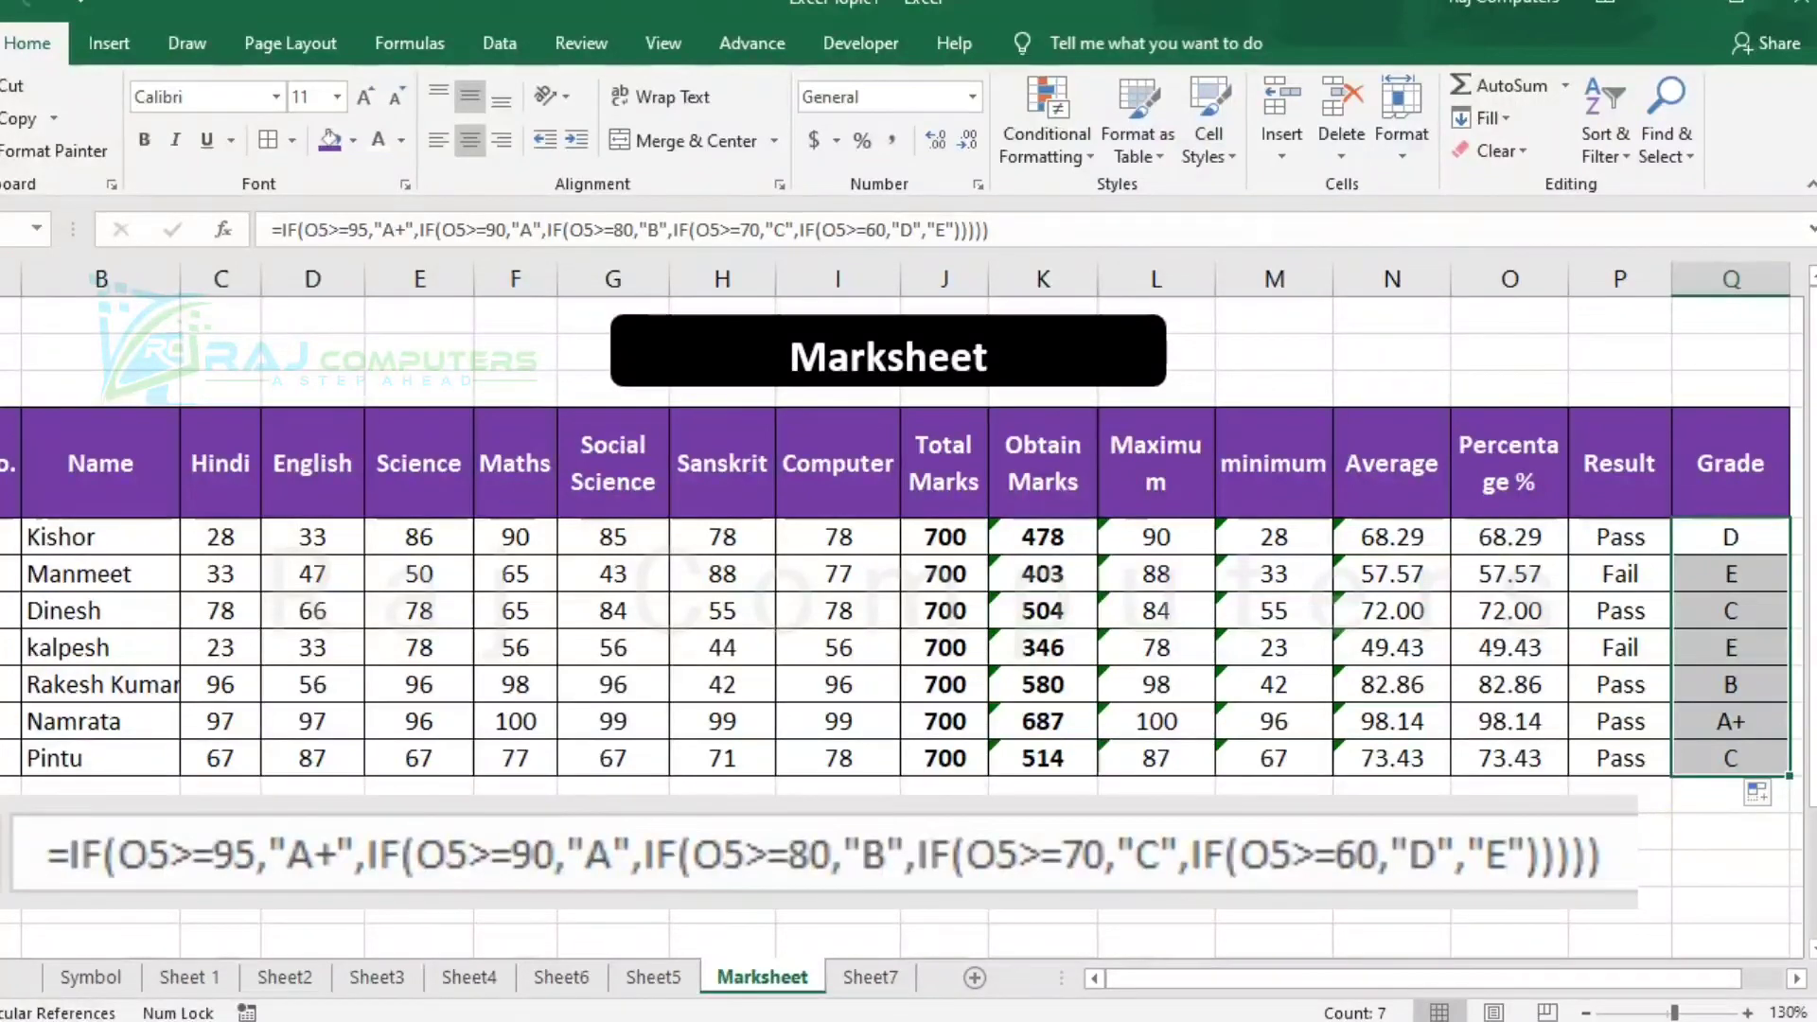
left_click(1730, 831)
left_click(1509, 836)
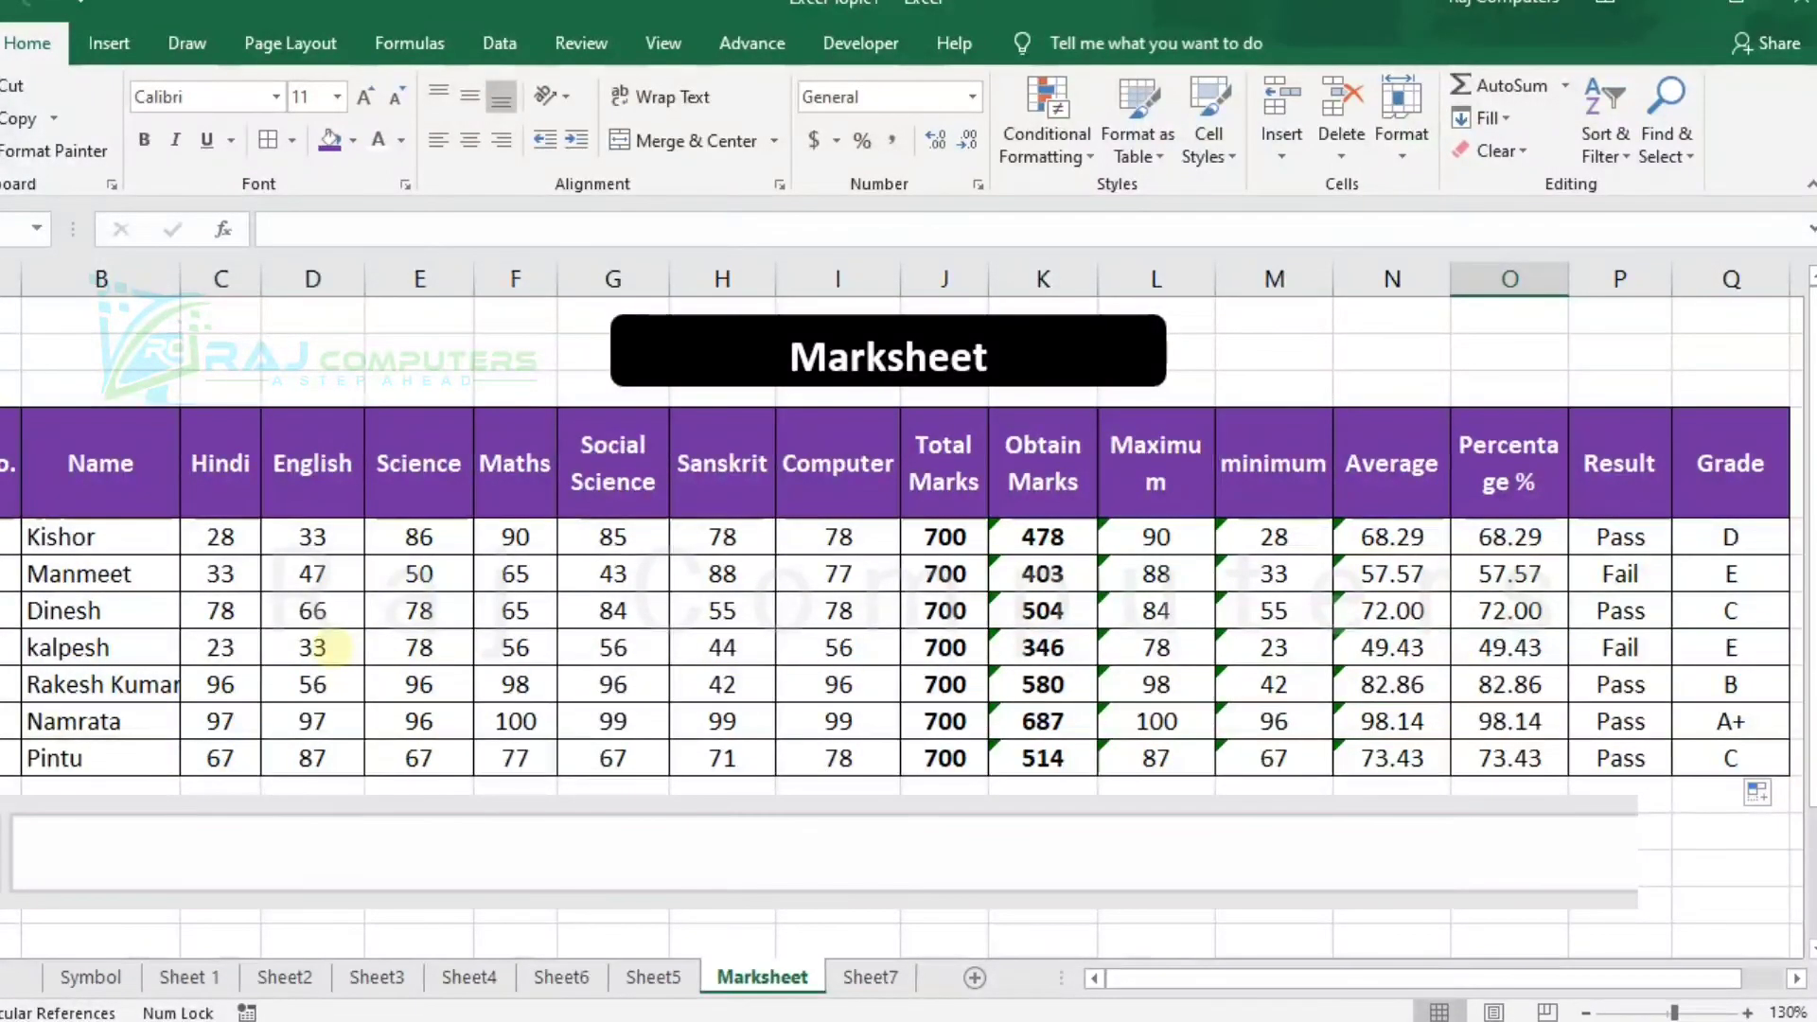
Set the fourth student's English marks in D8 to 89 and Sanskrit marks in H8 to 80.
left_click(339, 648)
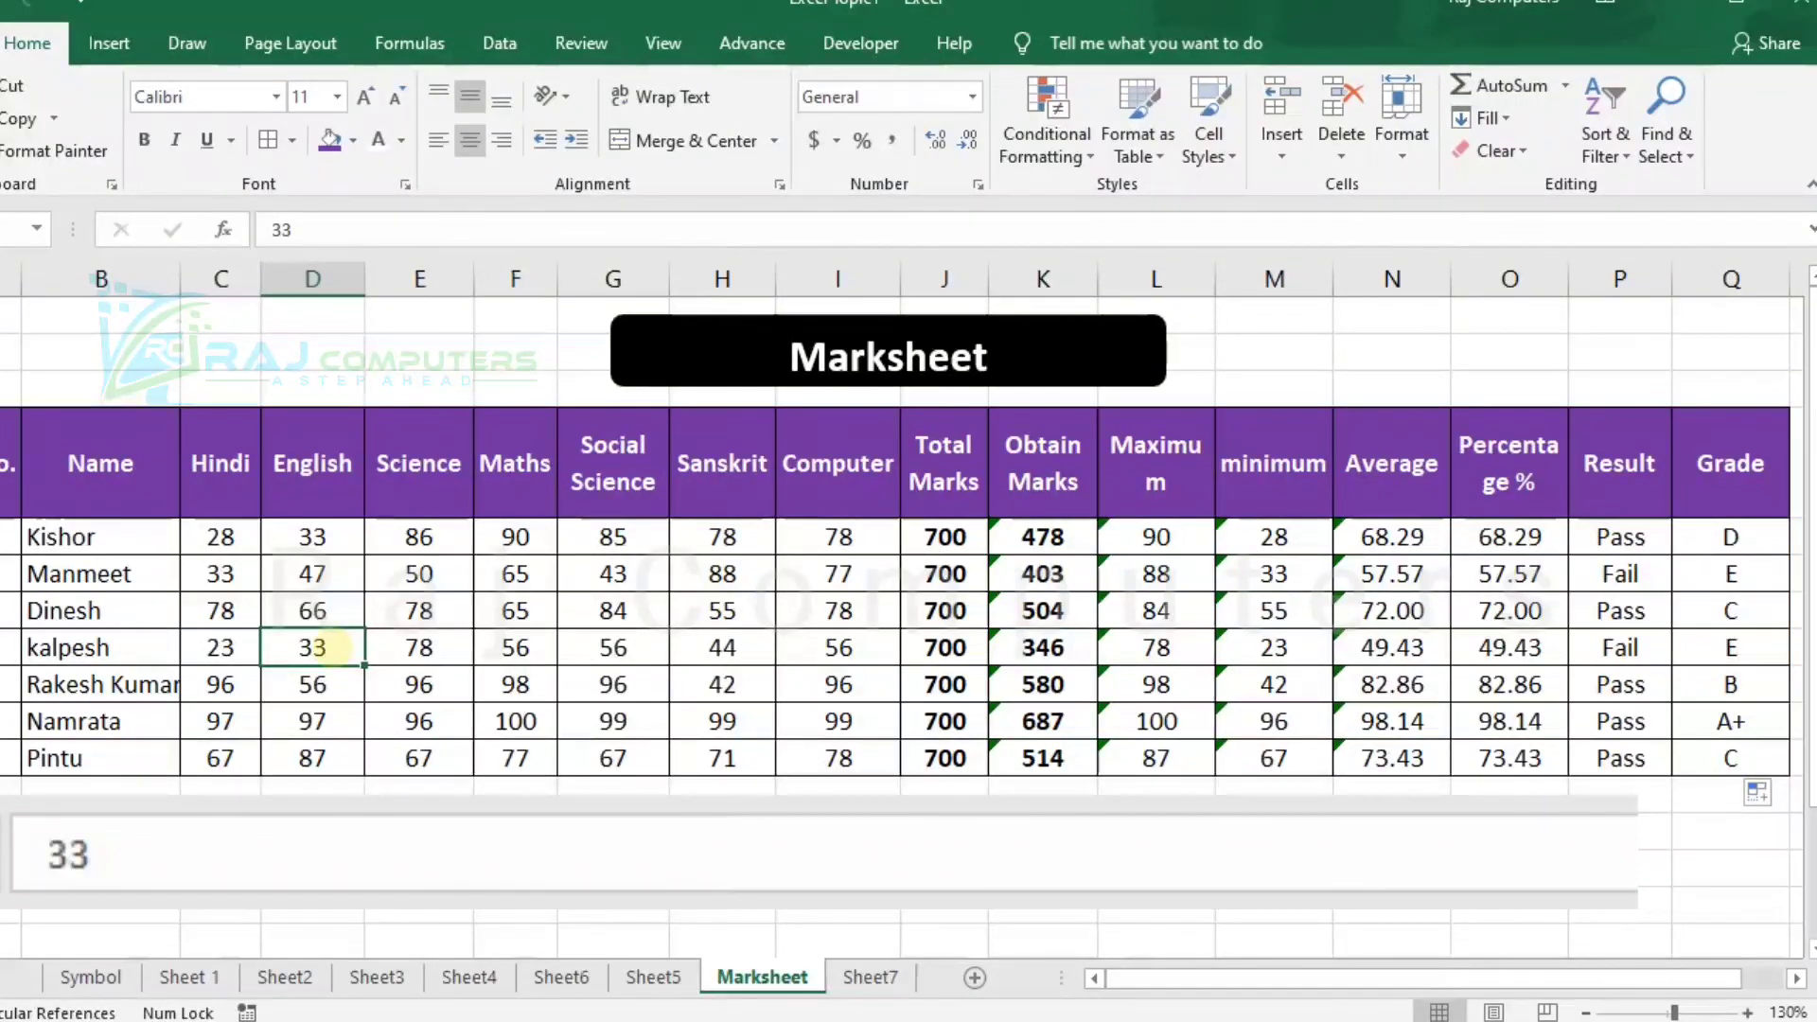
type("89")
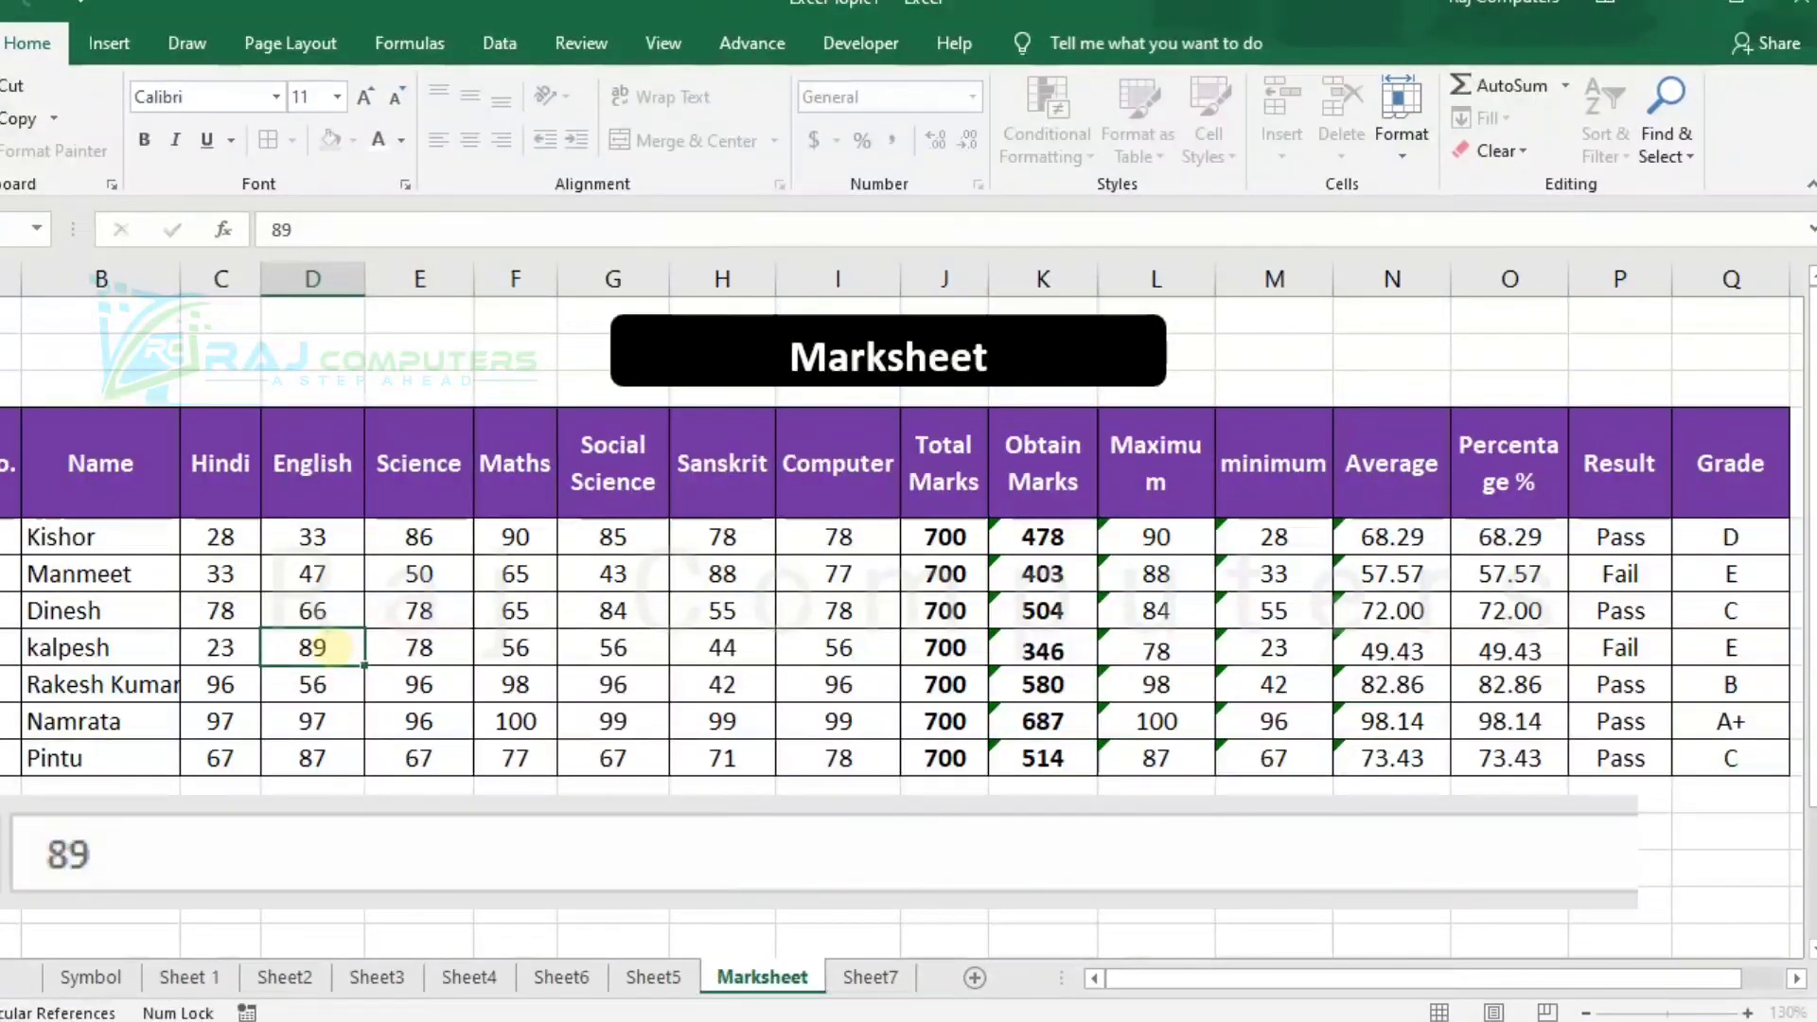
key("Return")
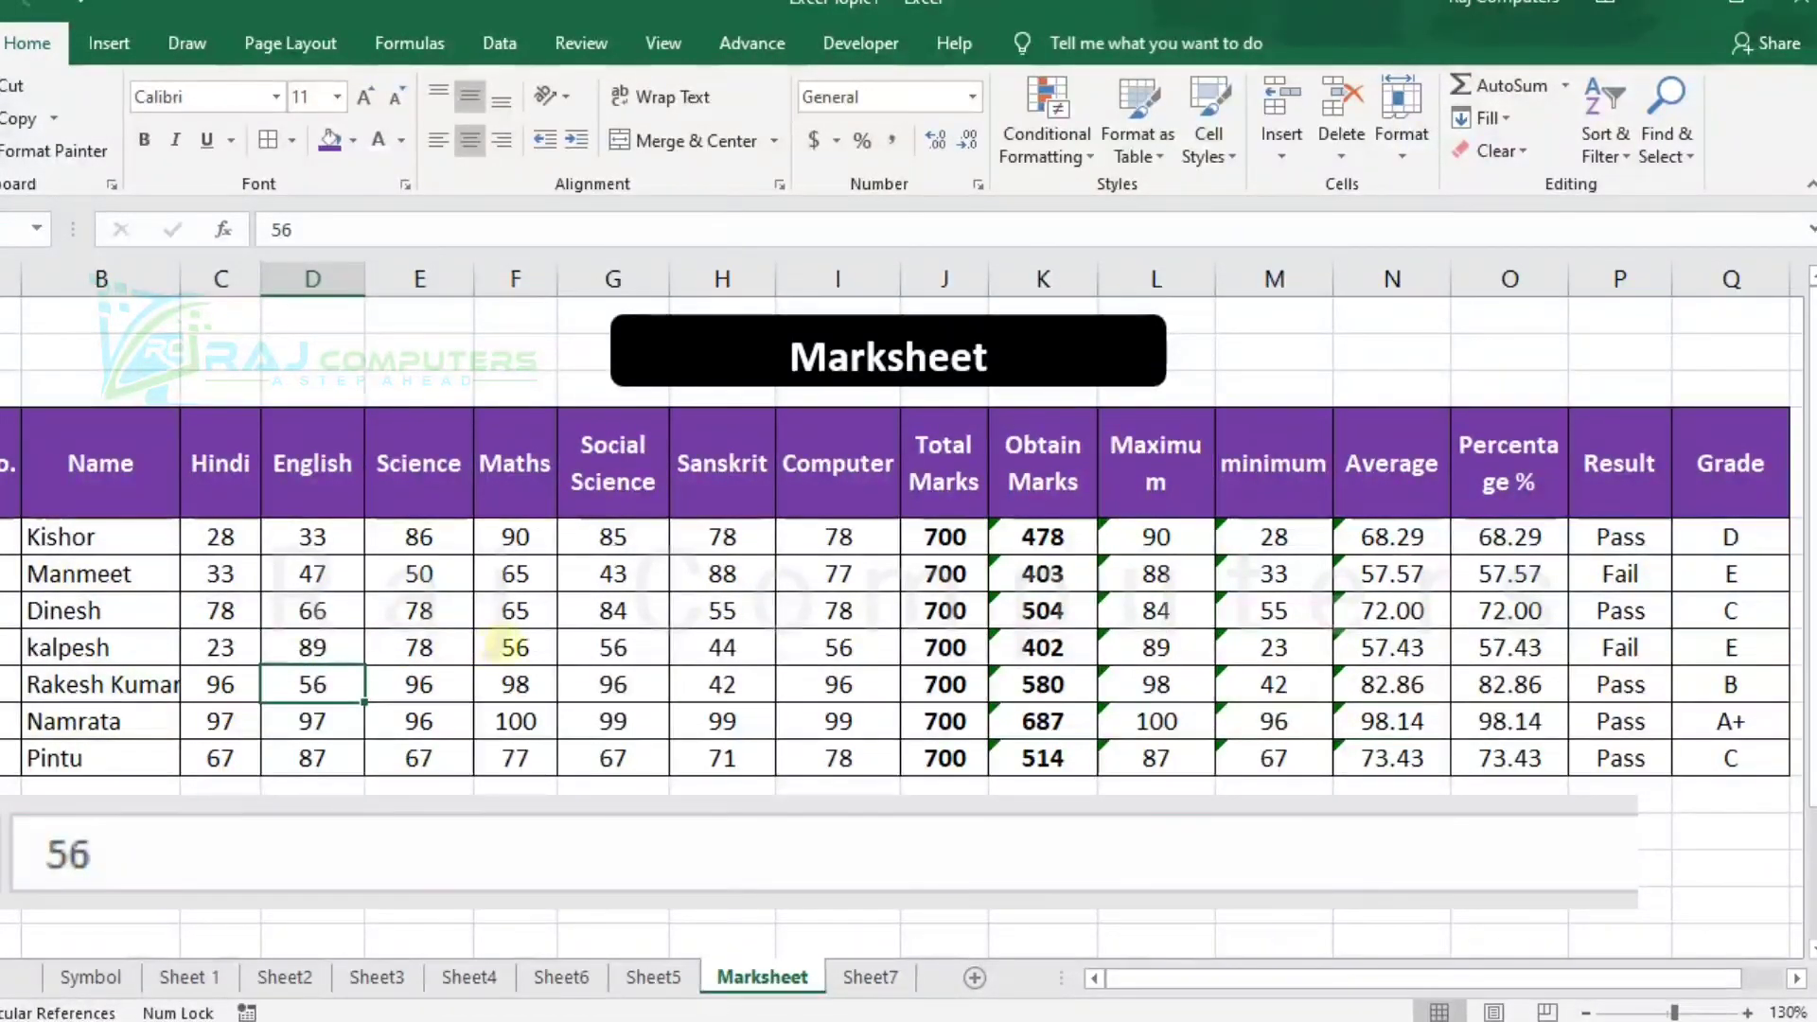
left_click(741, 655)
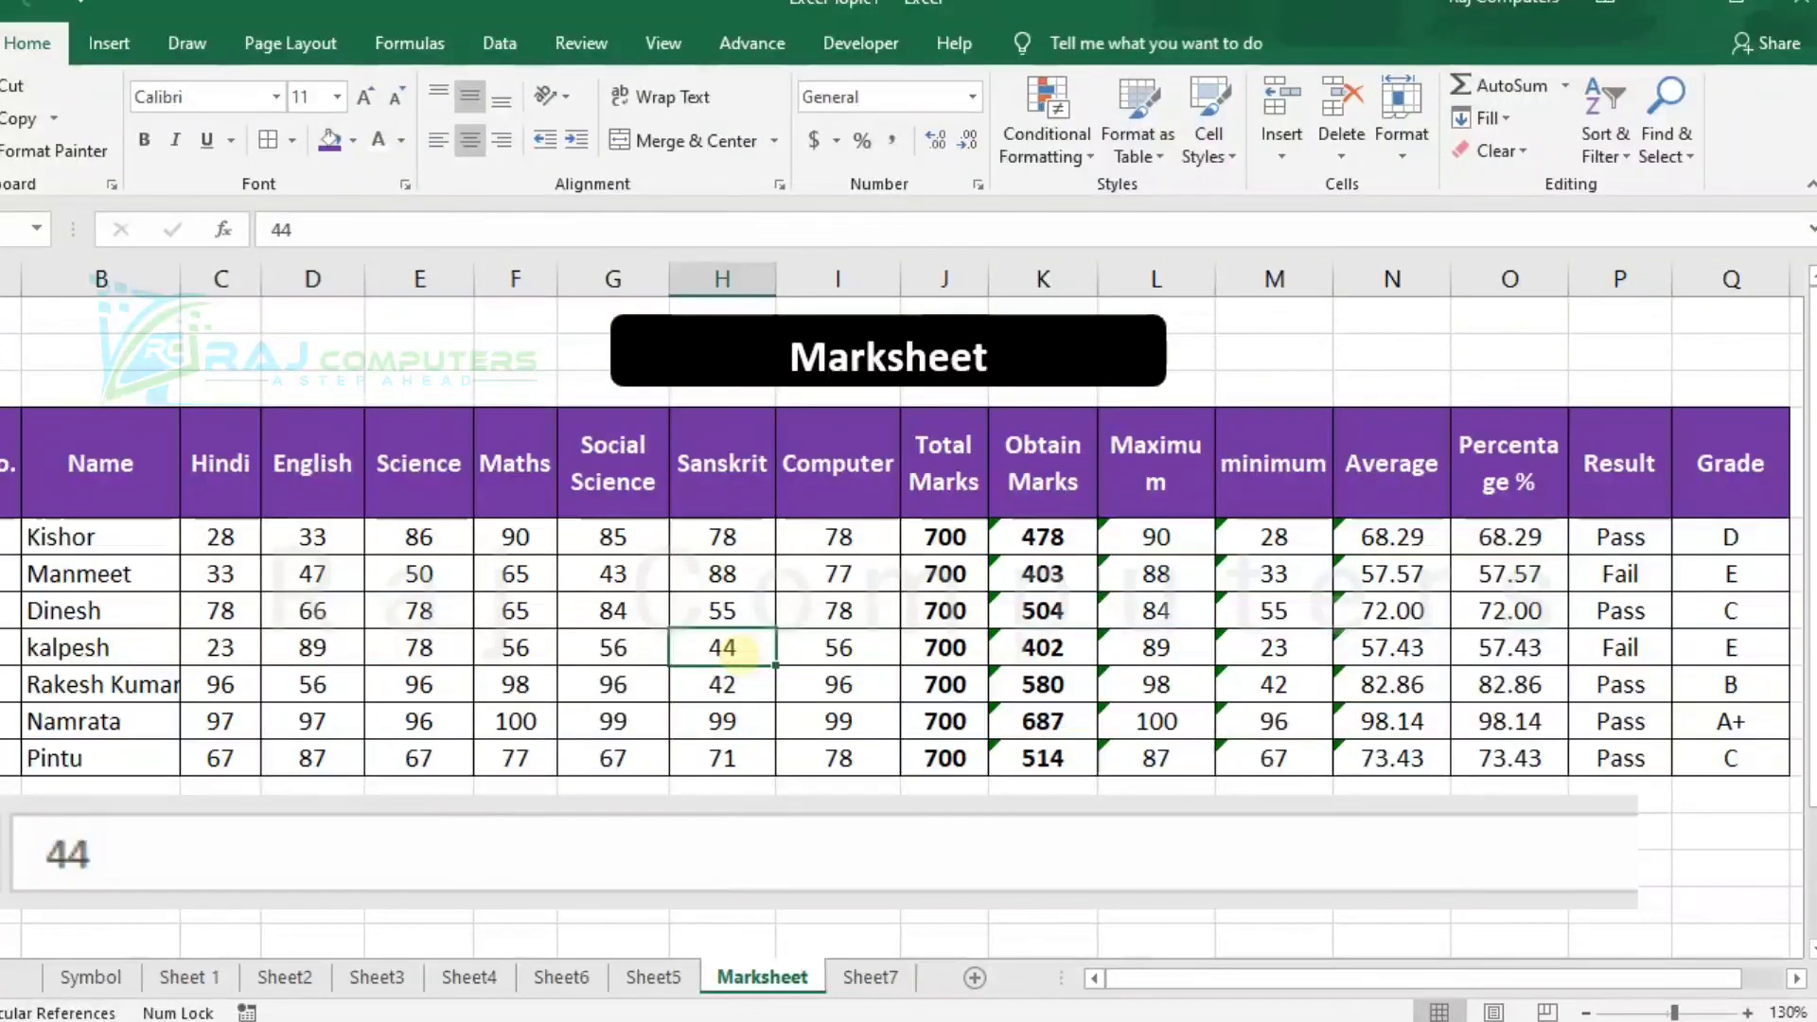
type("80")
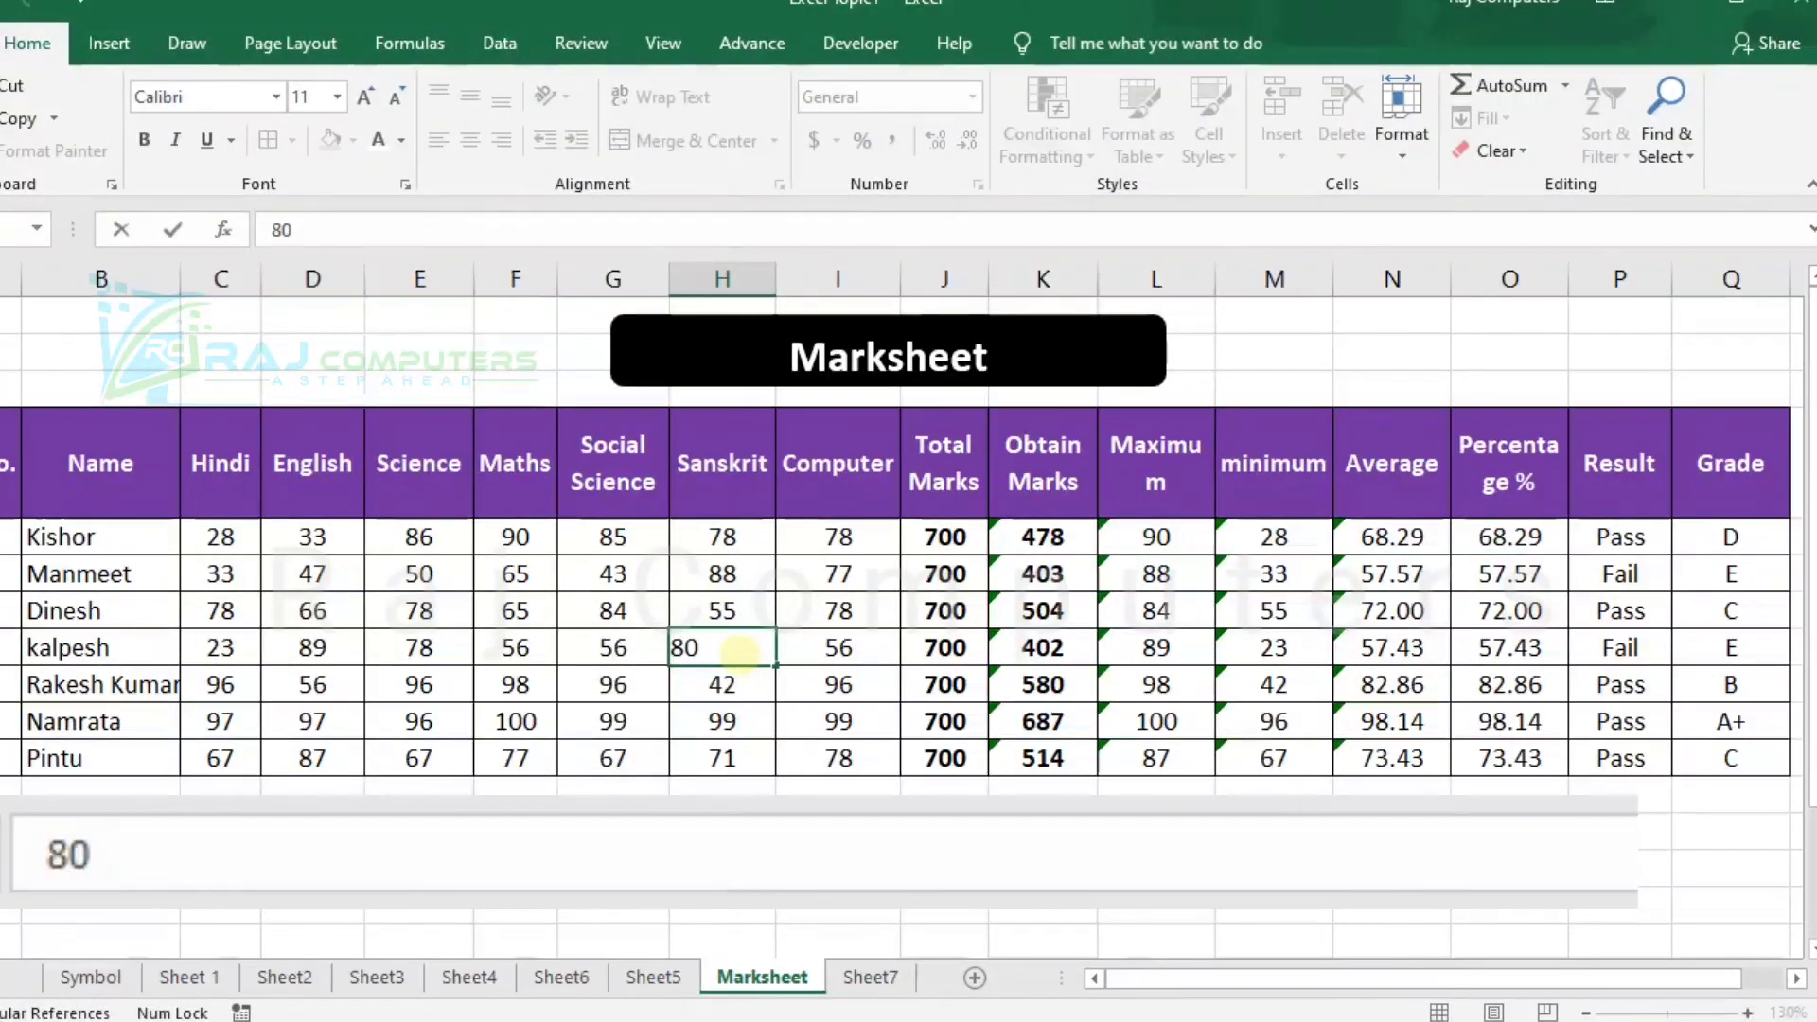
key("Return")
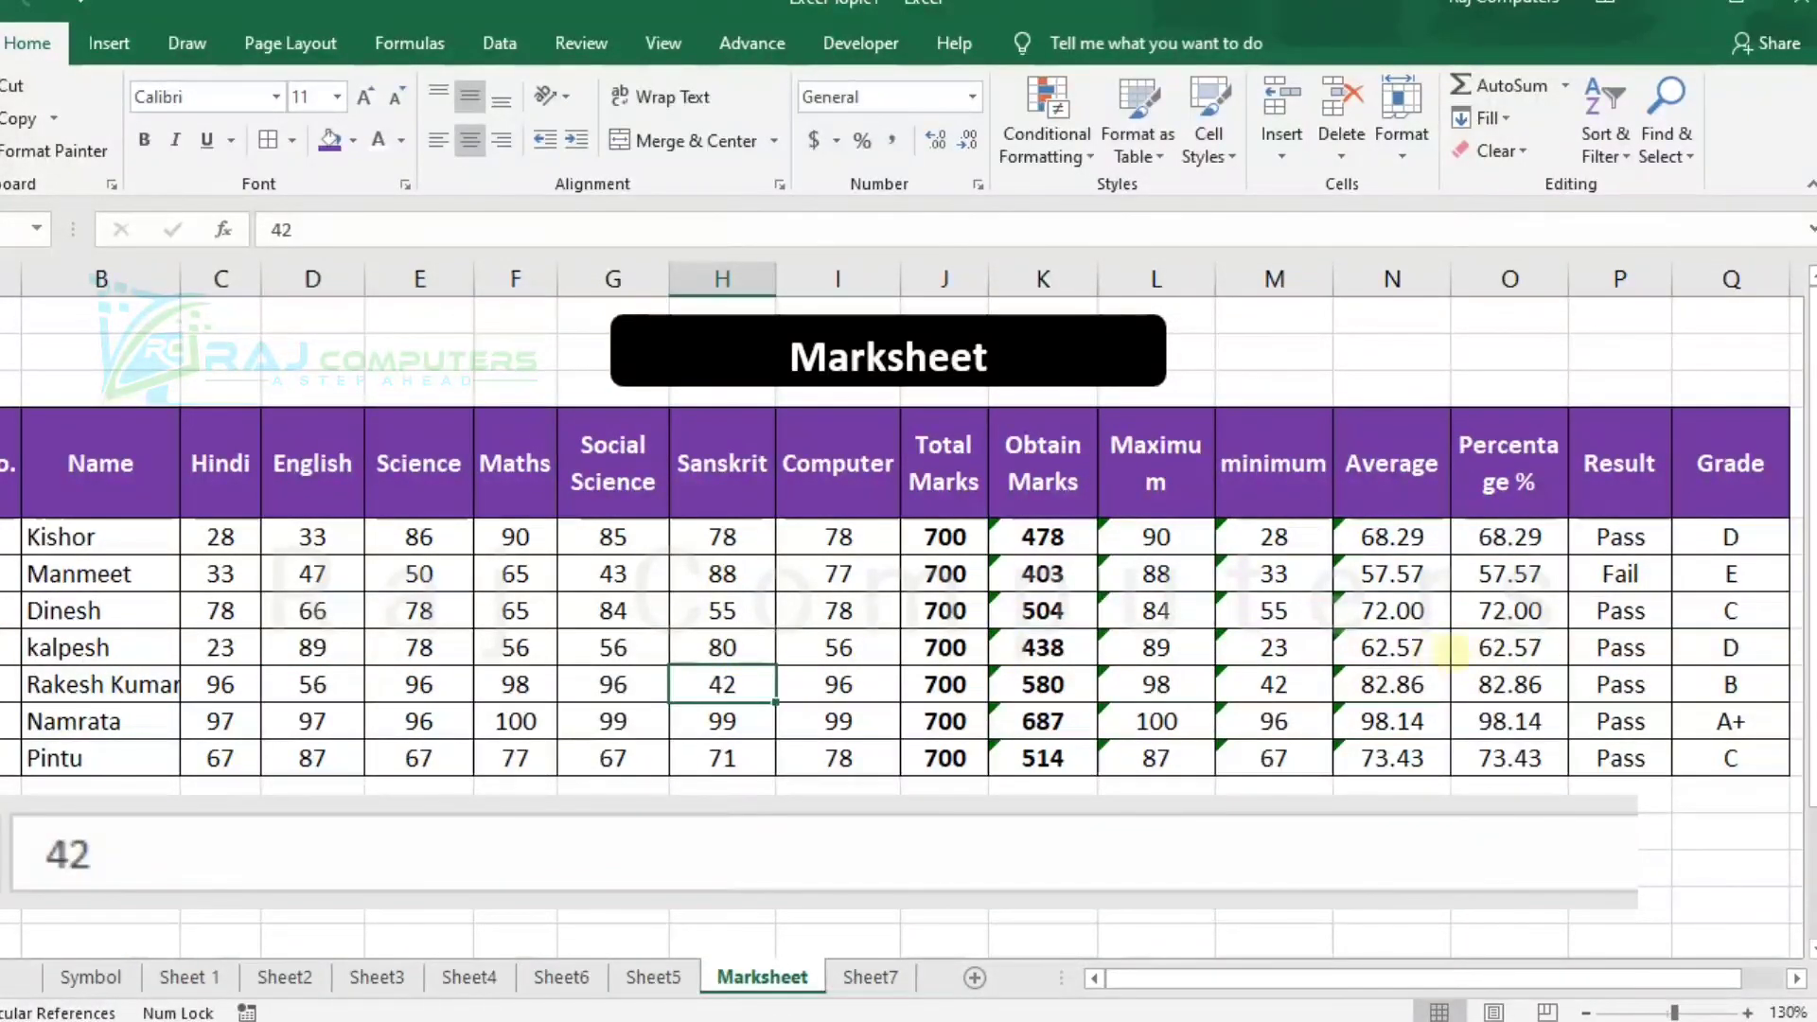